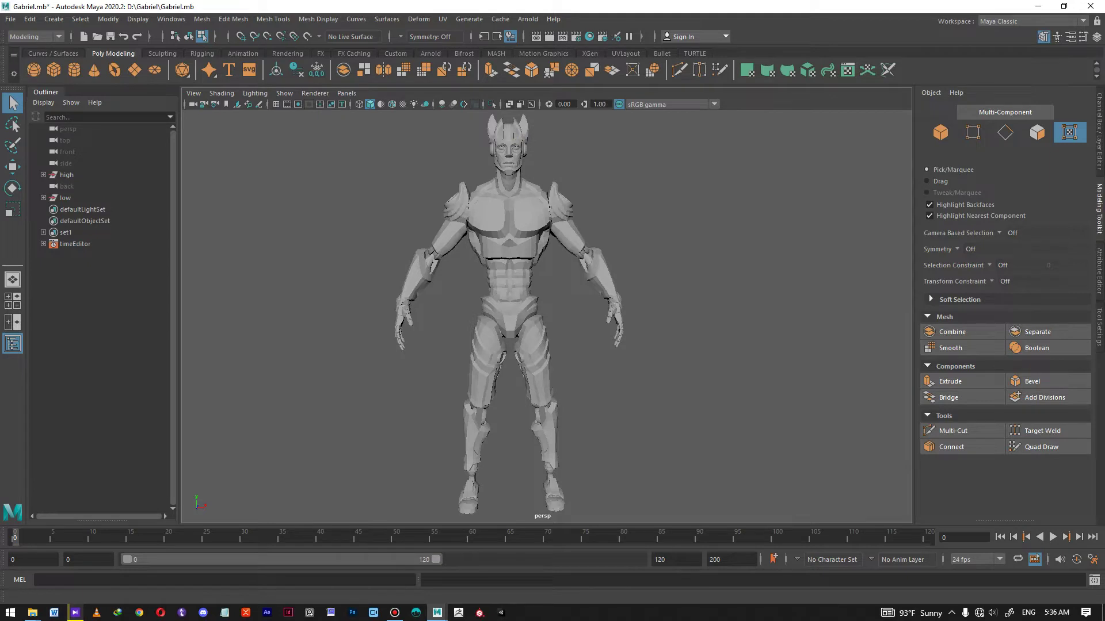
# Step: Switch the workspace to UV Editing
pyautogui.keyDown('alt'); pyautogui.moveTo(633, 299); pyautogui.dragTo(385, 294); pyautogui.keyUp('alt')
pyautogui.keyDown('alt'); pyautogui.moveTo(385, 294); pyautogui.dragTo(339, 233, button='middle'); pyautogui.keyUp('alt')
pyautogui.keyDown('alt'); pyautogui.moveTo(345, 248); pyautogui.dragTo(566, 258); pyautogui.keyUp('alt')
pyautogui.keyDown('alt'); pyautogui.moveTo(566, 258); pyautogui.dragTo(489, 295, button='middle'); pyautogui.keyUp('alt')
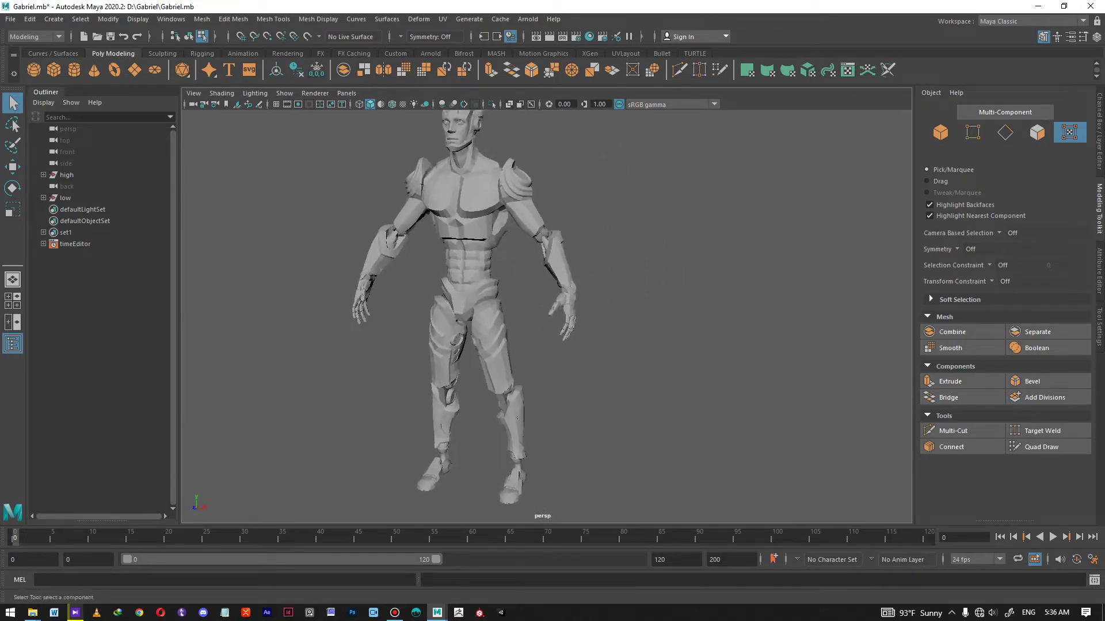
pyautogui.keyDown('alt'); pyautogui.moveTo(488, 294); pyautogui.dragTo(523, 292); pyautogui.keyUp('alt')
pyautogui.keyDown('alt'); pyautogui.moveTo(523, 292); pyautogui.dragTo(504, 293, button='right'); pyautogui.keyUp('alt')
pyautogui.moveTo(503, 293)
pyautogui.keyDown('alt'); pyautogui.mouseDown(button='middle')
pyautogui.moveTo(470, 309)
pyautogui.moveTo(493, 307)
pyautogui.mouseUp(button='middle'); pyautogui.keyUp('alt')
pyautogui.click(1030, 21)
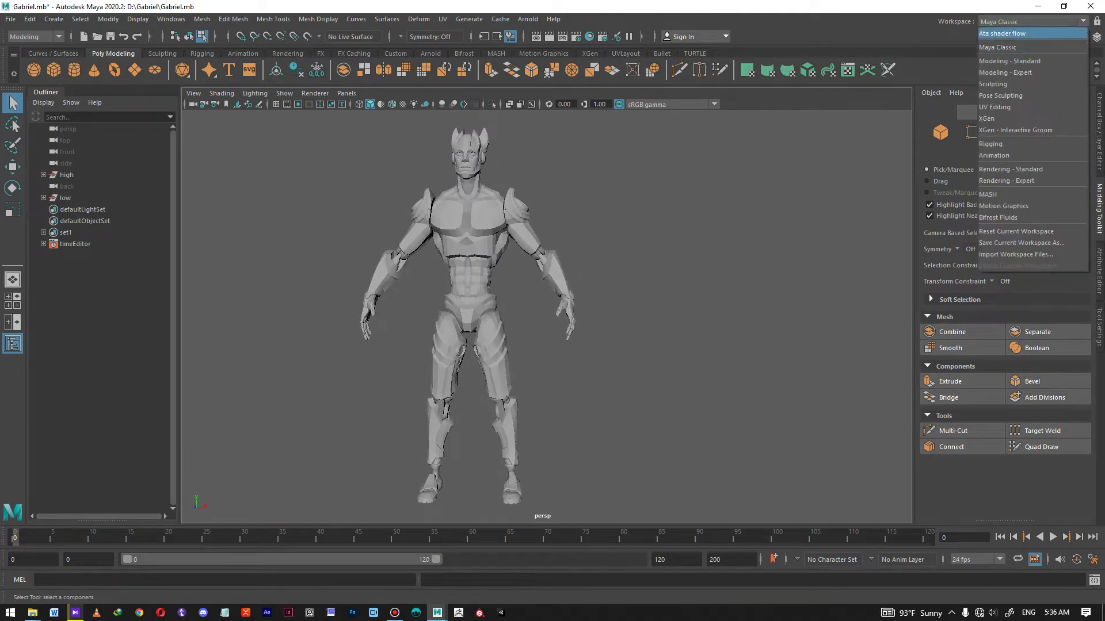
pyautogui.click(994, 107)
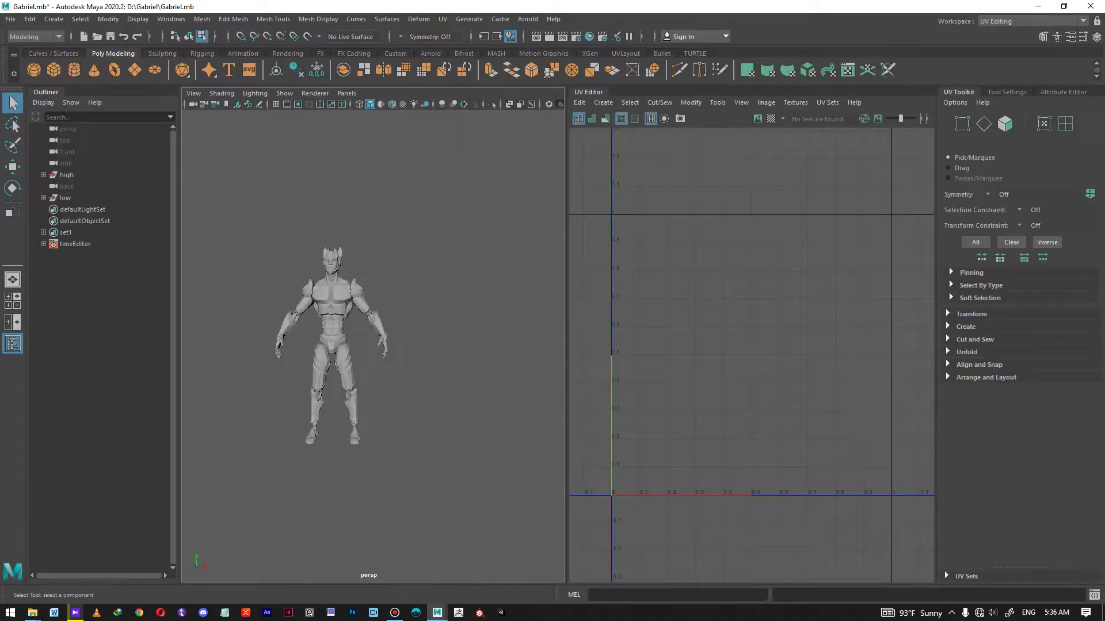
# Step: Switch the low-poly torso mesh to object mode and select it as a whole object
pyautogui.keyDown('alt'); pyautogui.moveTo(346, 322); pyautogui.dragTo(391, 323, button='right'); pyautogui.keyUp('alt')
pyautogui.keyDown('alt'); pyautogui.moveTo(391, 322); pyautogui.dragTo(435, 297, button='middle'); pyautogui.keyUp('alt')
pyautogui.keyDown('alt'); pyautogui.moveTo(345, 311); pyautogui.dragTo(351, 346, button='middle'); pyautogui.keyUp('alt')
pyautogui.keyDown('alt'); pyautogui.moveTo(351, 346); pyautogui.dragTo(443, 346, button='right'); pyautogui.keyUp('alt')
pyautogui.click(322, 276)
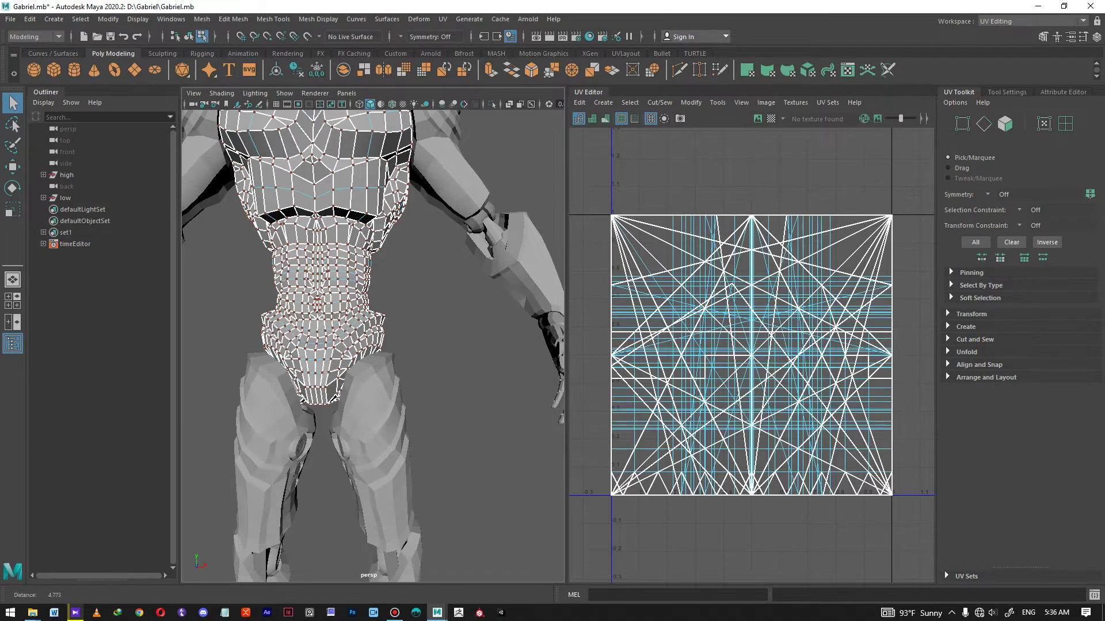
pyautogui.keyDown('alt'); pyautogui.moveTo(424, 254); pyautogui.dragTo(384, 253, button='right'); pyautogui.keyUp('alt')
pyautogui.keyDown('alt'); pyautogui.moveTo(383, 253); pyautogui.dragTo(406, 284, button='middle'); pyautogui.keyUp('alt')
pyautogui.moveTo(362, 222); pyautogui.dragTo(403, 211, button='right')
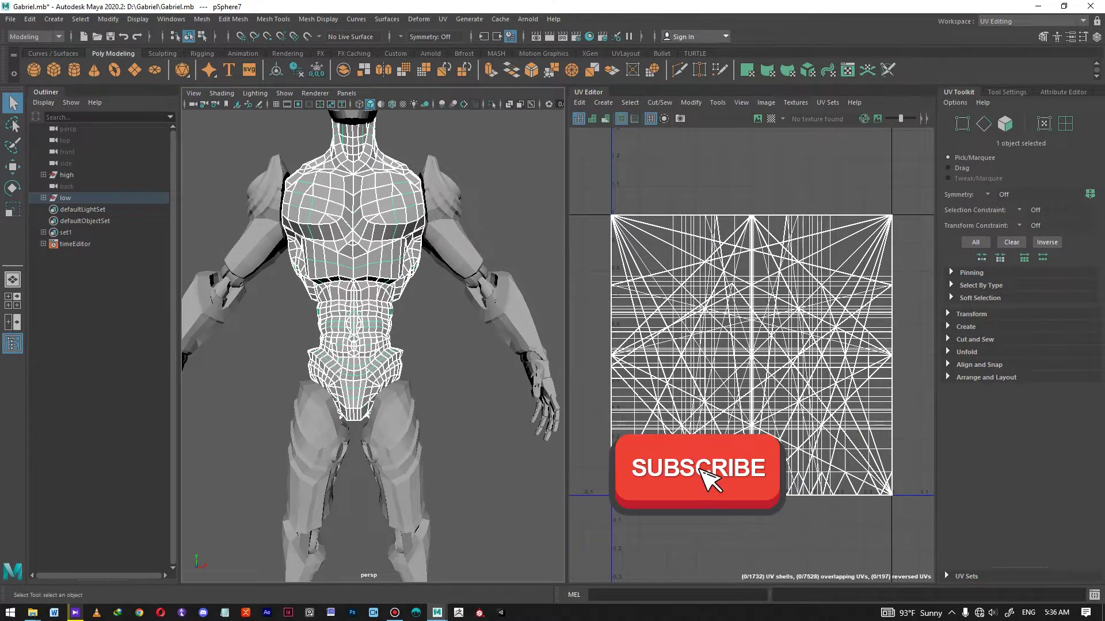
# Step: Examine the torso mesh and its UV layout from several angles
pyautogui.keyDown('alt'); pyautogui.moveTo(403, 282); pyautogui.dragTo(304, 248); pyautogui.keyUp('alt')
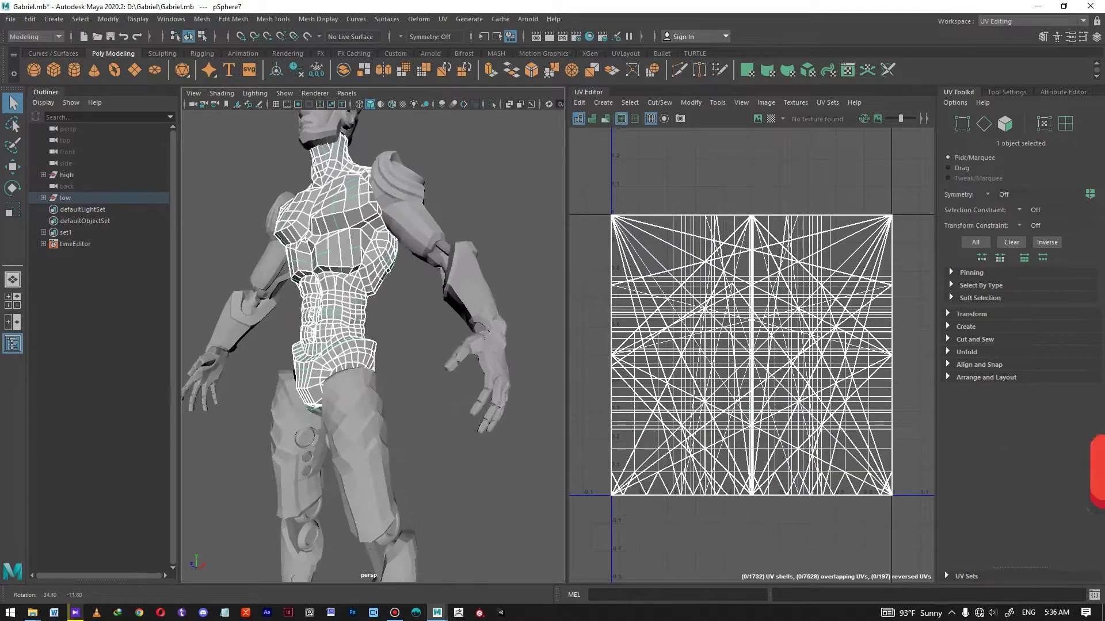
pyautogui.scroll(5, 373, 346)
pyautogui.keyDown('alt'); pyautogui.moveTo(345, 322); pyautogui.dragTo(380, 337, button='middle'); pyautogui.keyUp('alt')
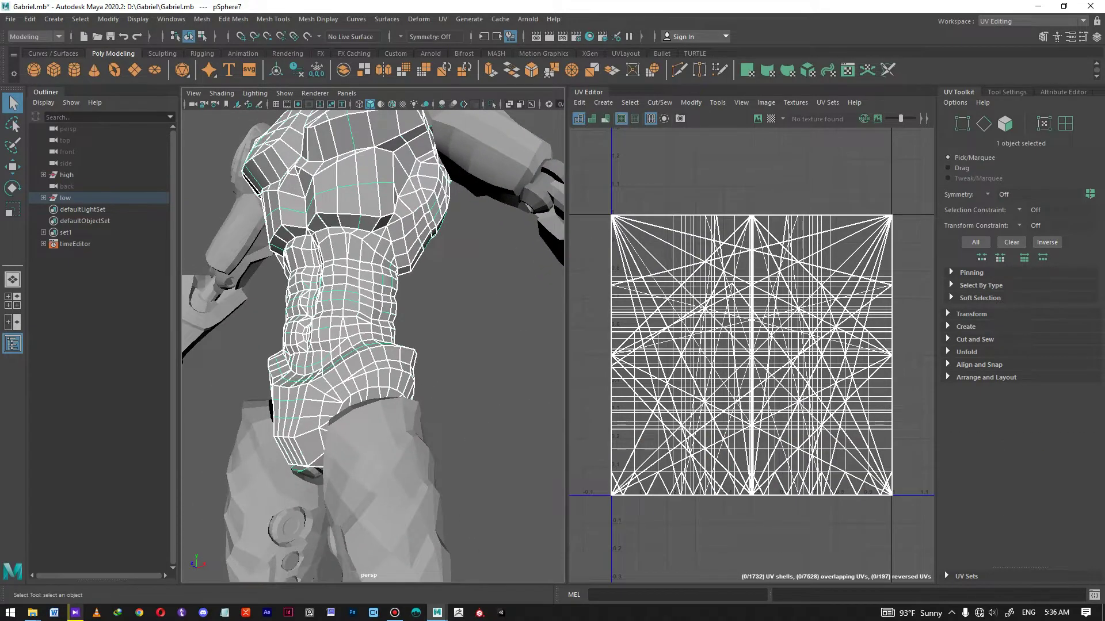
pyautogui.scroll(-4, 379, 356)
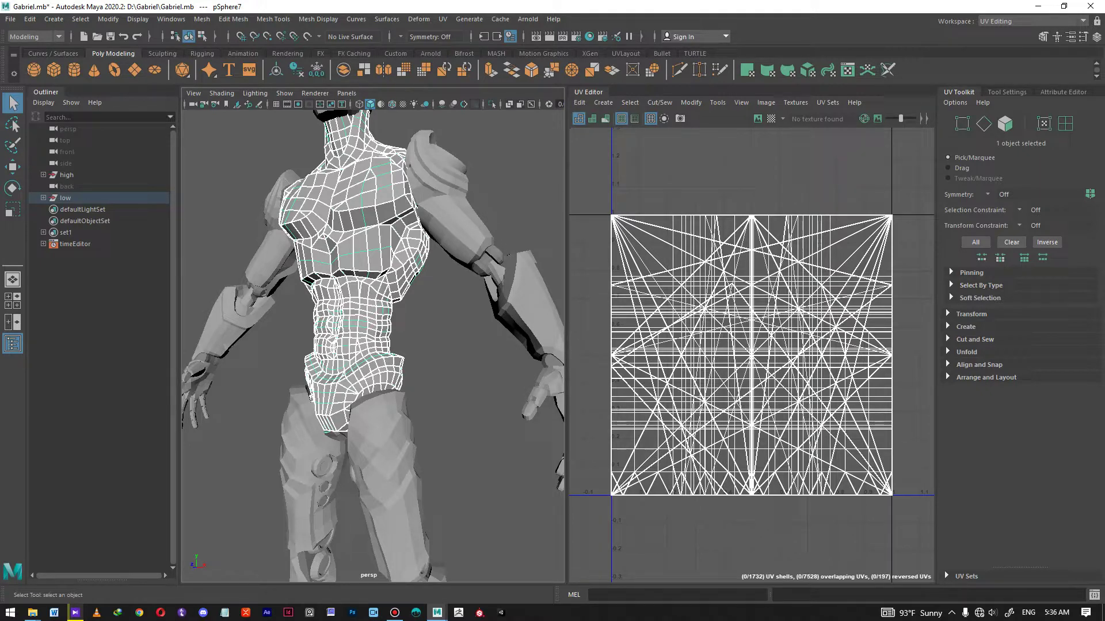
pyautogui.scroll(-3, 373, 347)
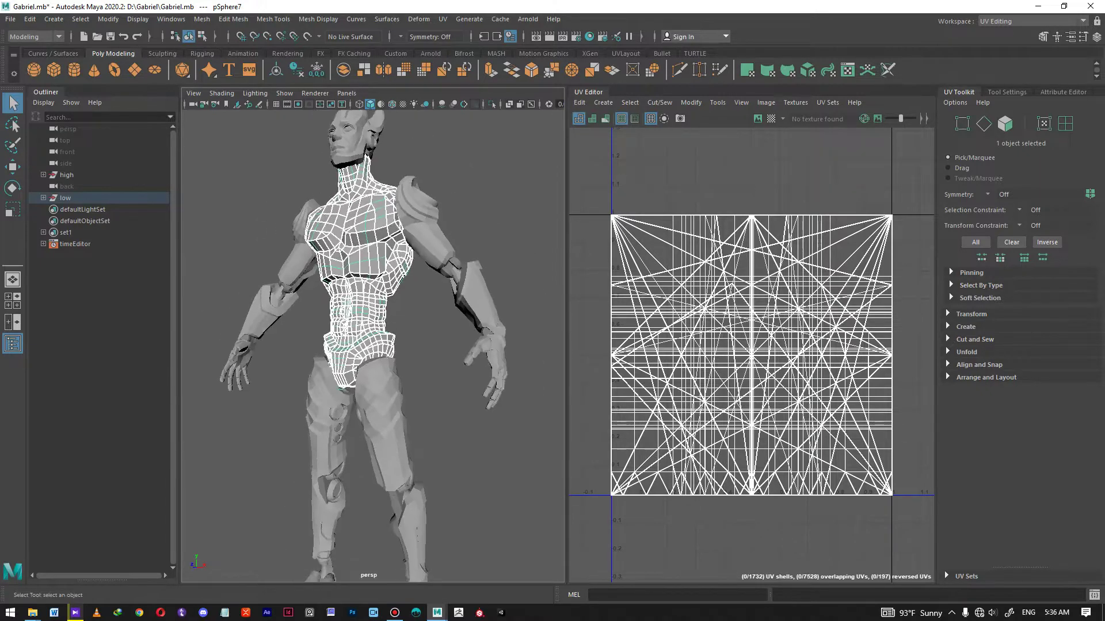
pyautogui.keyDown('alt'); pyautogui.moveTo(380, 346); pyautogui.dragTo(365, 342); pyautogui.keyUp('alt')
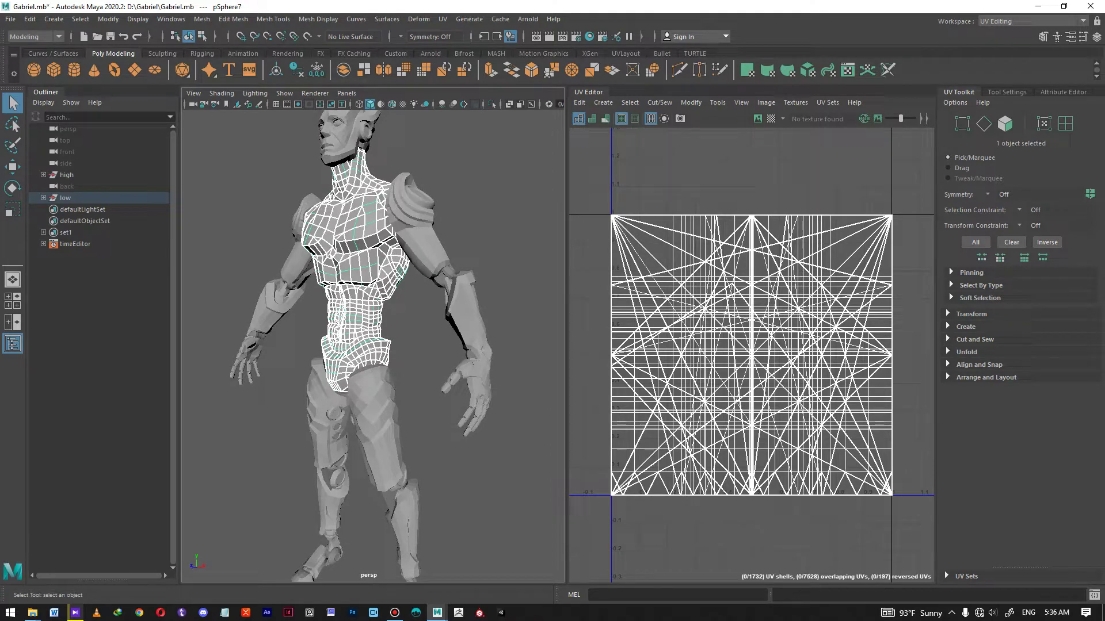
pyautogui.scroll(-3, 373, 346)
pyautogui.keyDown('alt'); pyautogui.moveTo(368, 345); pyautogui.dragTo(435, 380); pyautogui.keyUp('alt')
pyautogui.scroll(-4, 373, 346)
# Step: Select all parts of the character to inspect their combined UVs, and clear the selection
pyautogui.moveTo(264, 210); pyautogui.dragTo(464, 499)
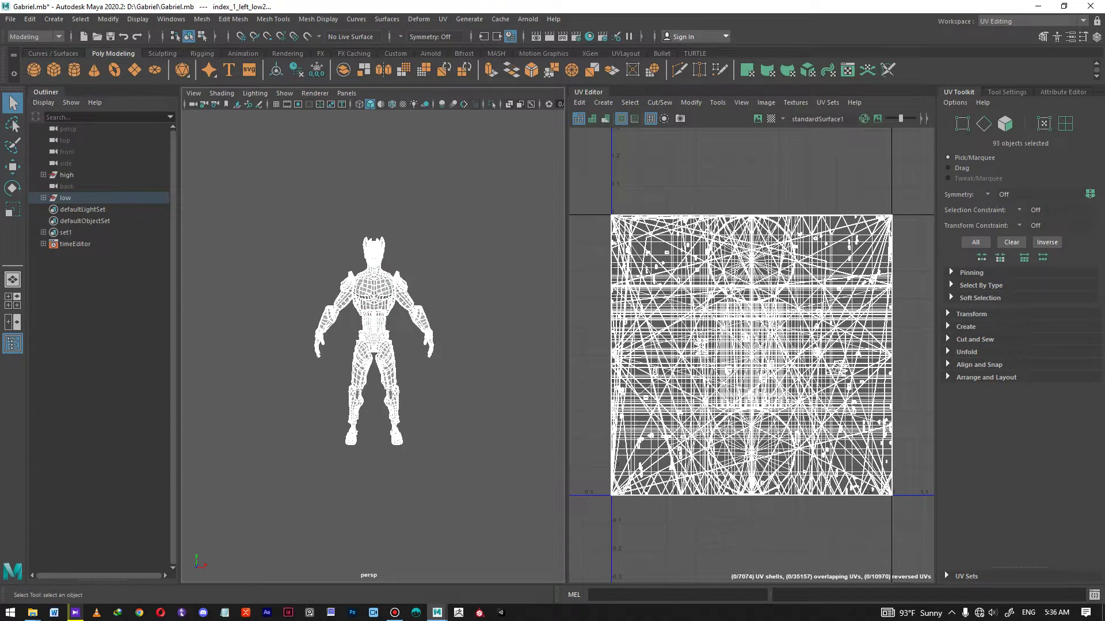
pyautogui.scroll(6, 368, 339)
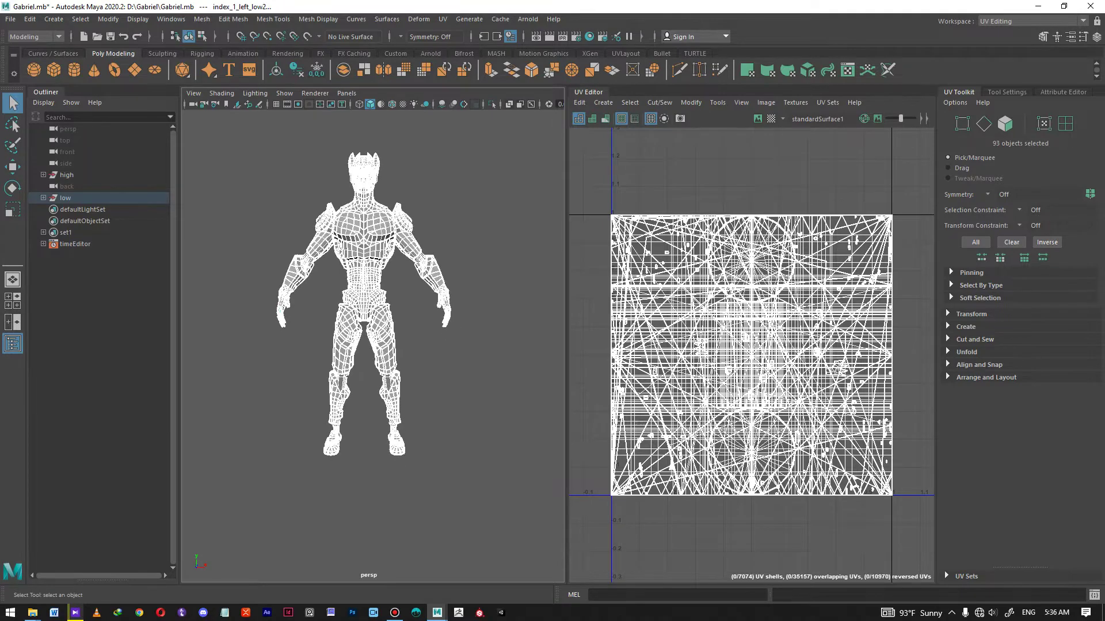
pyautogui.scroll(-4, 368, 339)
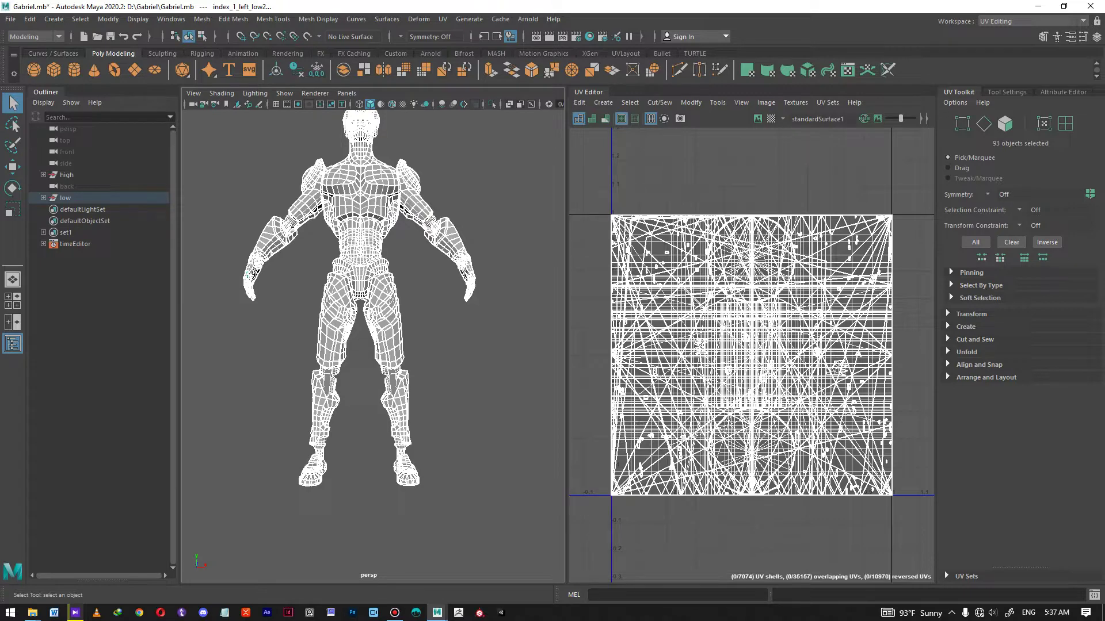
pyautogui.keyDown('alt'); pyautogui.moveTo(369, 339); pyautogui.dragTo(368, 368); pyautogui.keyUp('alt')
pyautogui.click(389, 322)
pyautogui.click(335, 322)
pyautogui.click(389, 322)
pyautogui.click(460, 368)
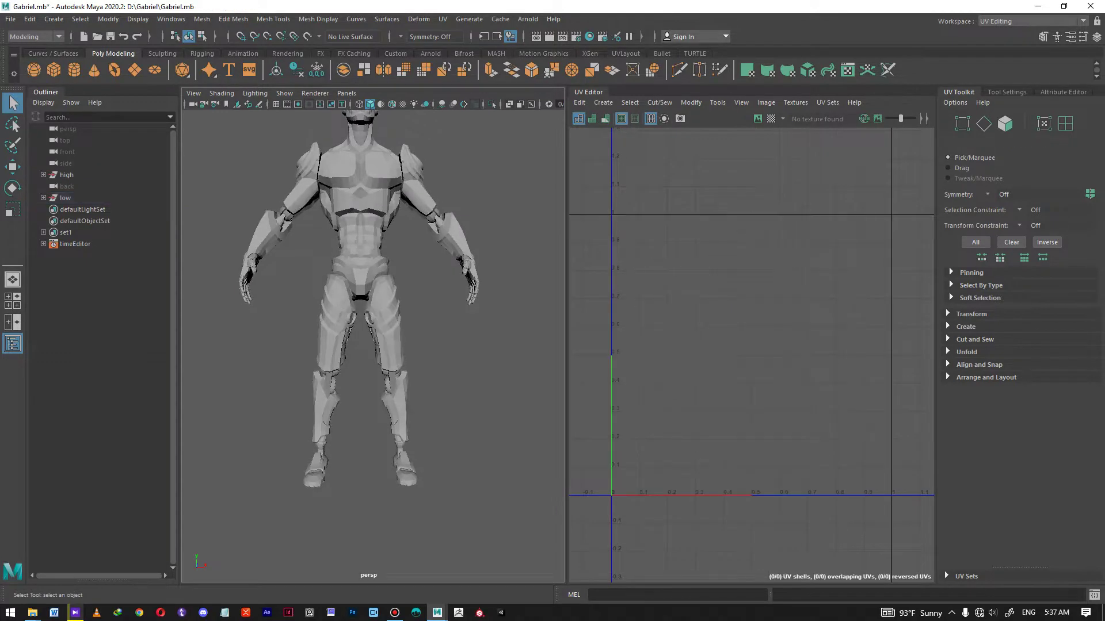
# Step: Select the arm and leg parts on one side of the body and examine their meshes and UVs
pyautogui.scroll(3, 391, 334)
pyautogui.click(393, 328)
pyautogui.click(325, 328)
pyautogui.click(408, 420)
pyautogui.click(307, 420)
pyautogui.scroll(-1, 322, 403)
pyautogui.keyDown('alt'); pyautogui.moveTo(322, 380); pyautogui.dragTo(326, 428, button='middle'); pyautogui.keyUp('alt')
pyautogui.moveTo(552, 389); pyautogui.dragTo(443, 178)
pyautogui.moveTo(478, 379); pyautogui.dragTo(366, 581)
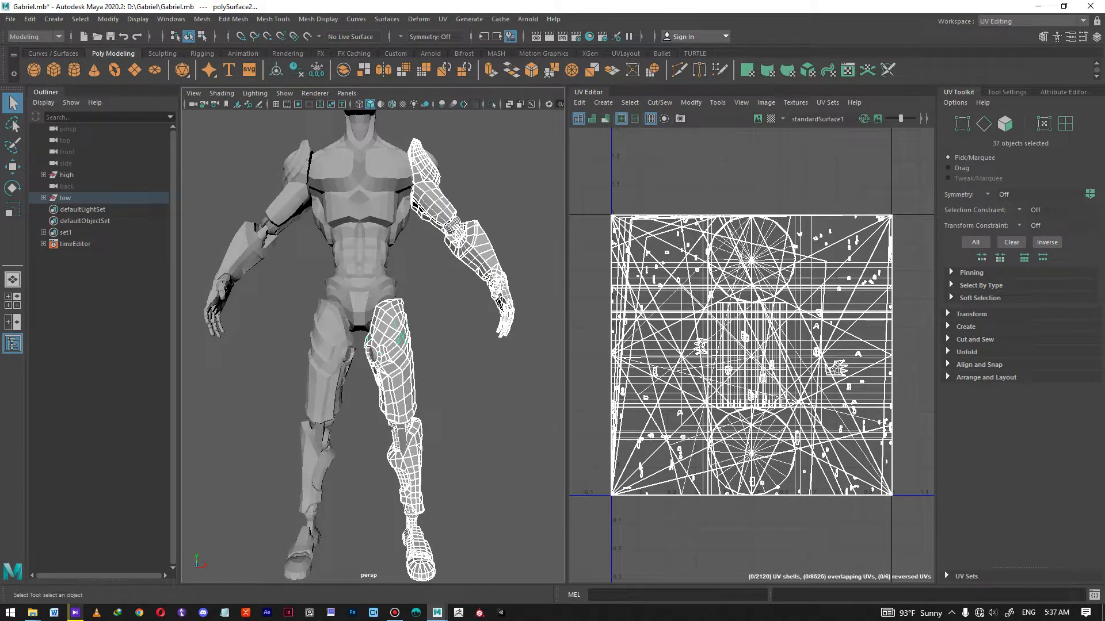
pyautogui.keyDown('alt'); pyautogui.moveTo(372, 402); pyautogui.dragTo(392, 360, button='middle'); pyautogui.keyUp('alt')
pyautogui.scroll(5, 392, 359)
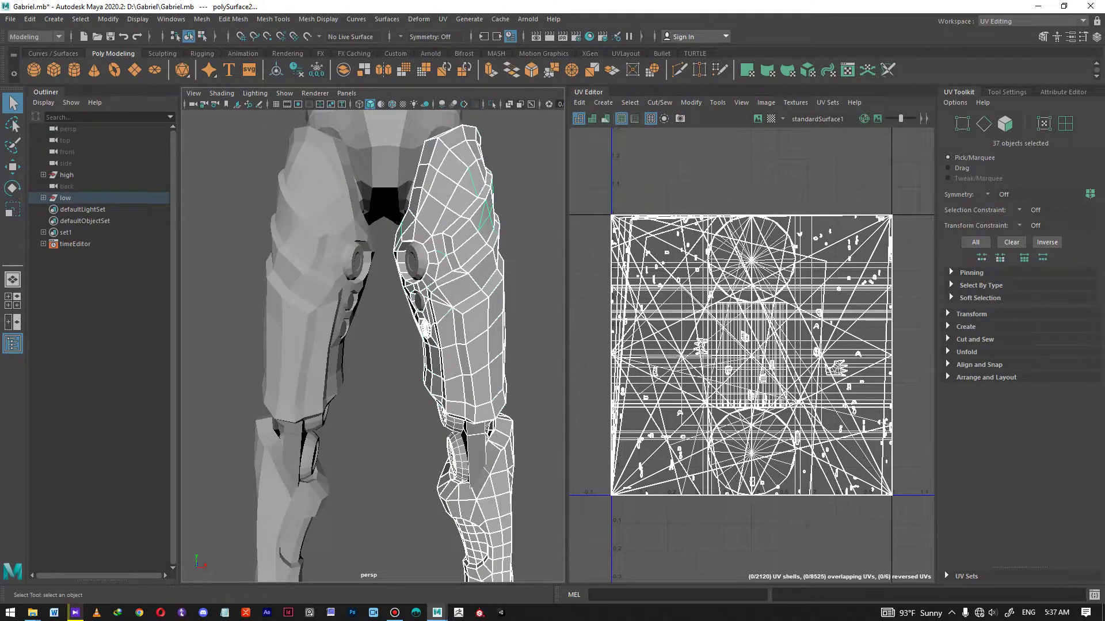
pyautogui.scroll(-5, 388, 351)
pyautogui.keyDown('alt'); pyautogui.moveTo(389, 351); pyautogui.dragTo(380, 371, button='middle'); pyautogui.keyUp('alt')
pyautogui.keyDown('alt'); pyautogui.moveTo(380, 371); pyautogui.dragTo(423, 386); pyautogui.keyUp('alt')
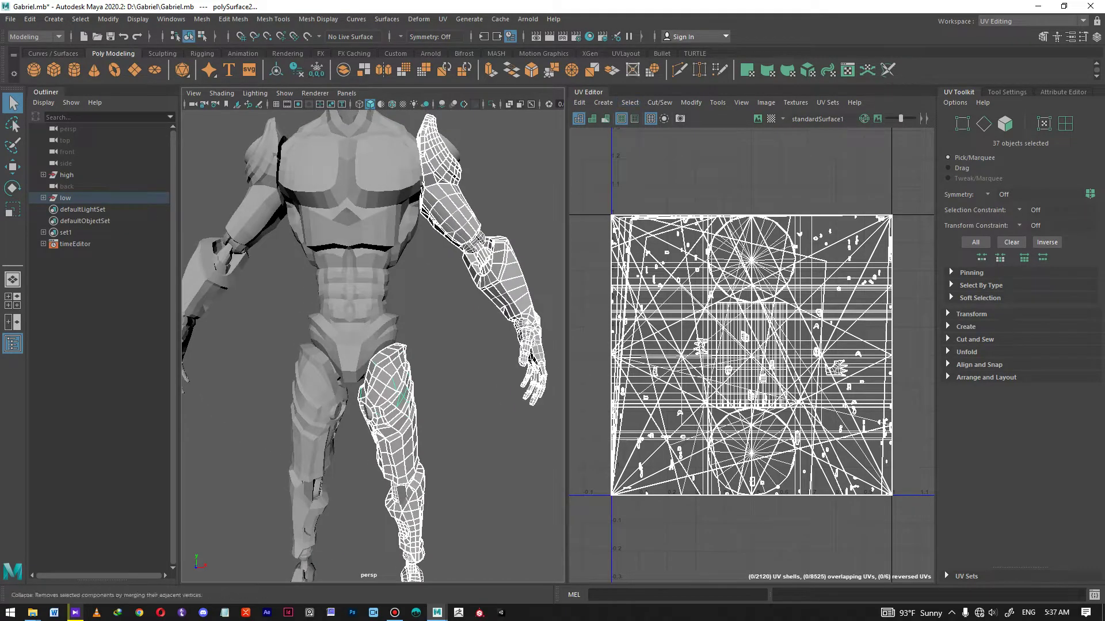
# Step: Undo the arm and leg selections and select only the torso mesh
pyautogui.click(625, 53)
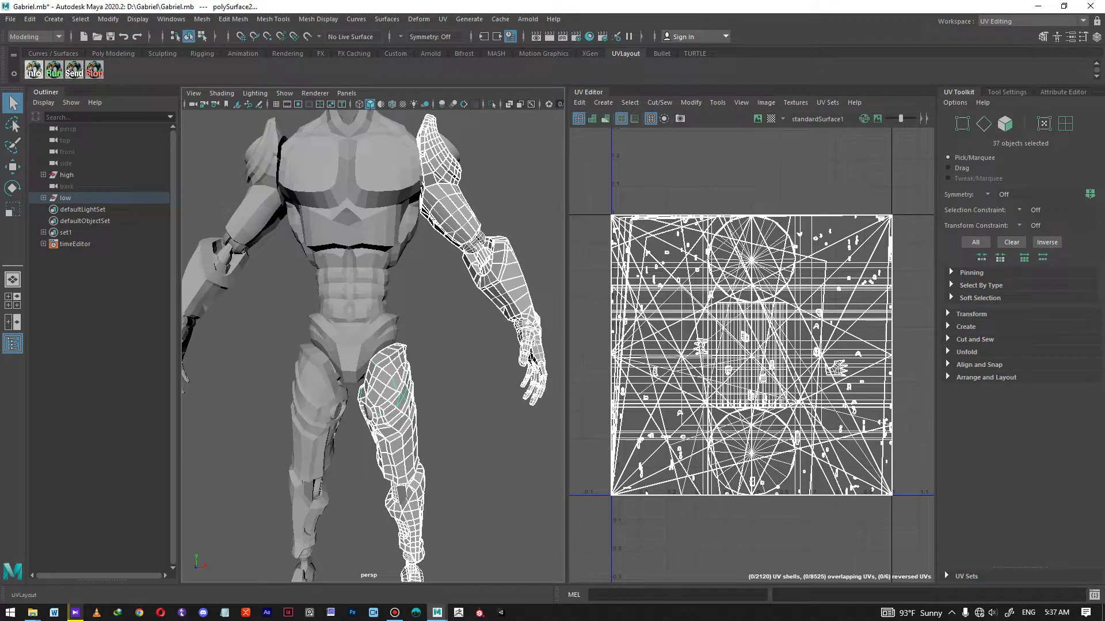
pyautogui.hotkey('ctrl', 'z')
pyautogui.hotkey('ctrl', 'z')
pyautogui.scroll(-4, 373, 345)
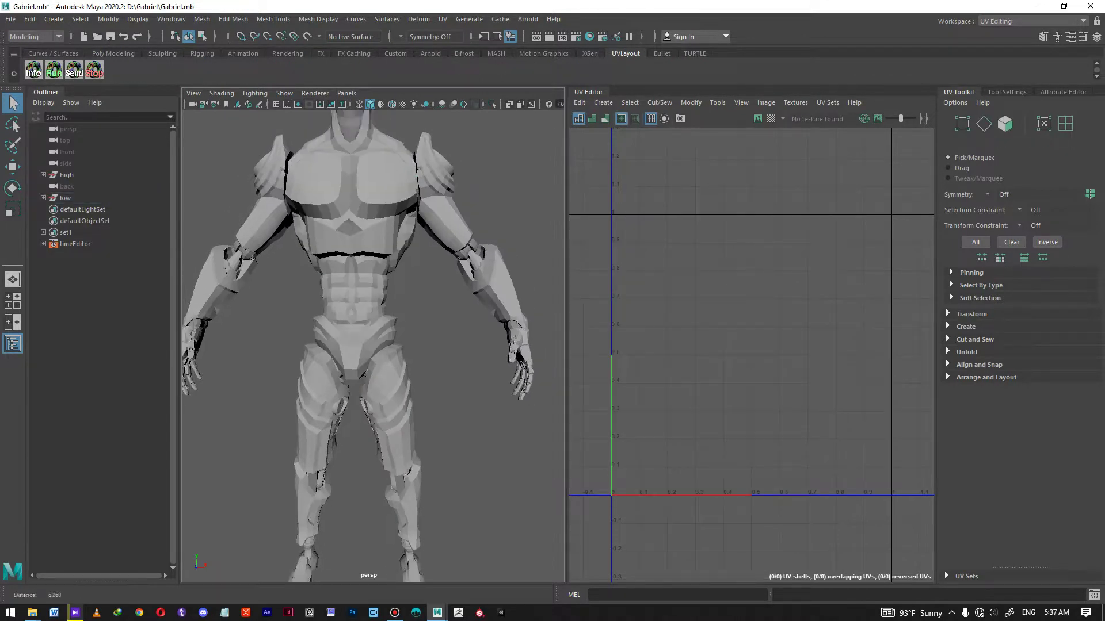
pyautogui.click(378, 241)
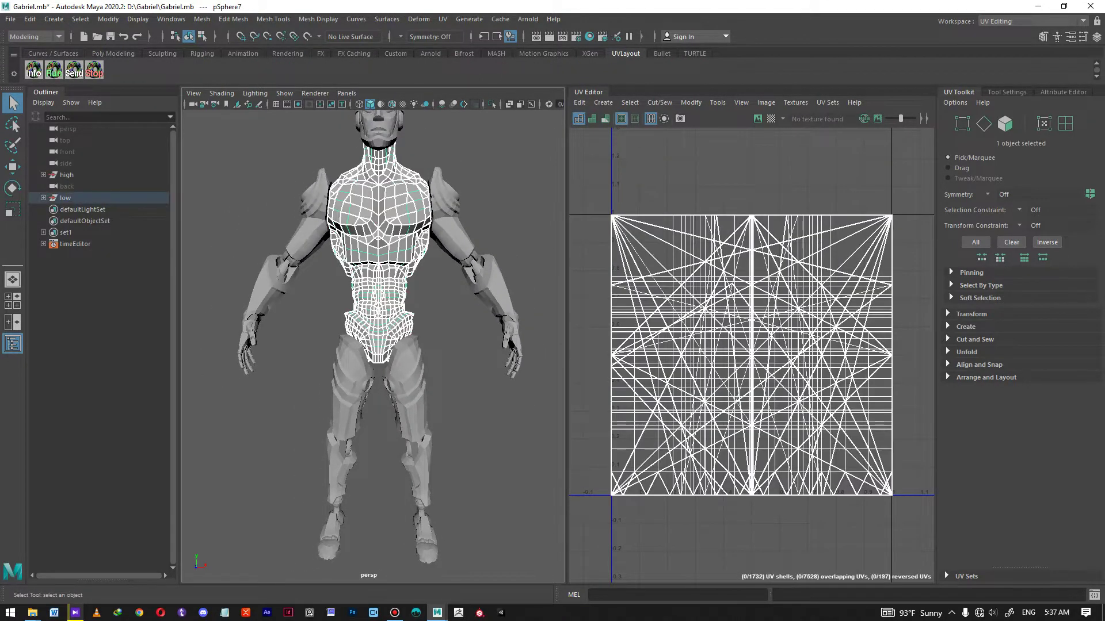
# Step: Inspect the torso mesh from the back and front, and return to the Maya Classic workspace
pyautogui.keyDown('alt'); pyautogui.moveTo(425, 276); pyautogui.dragTo(213, 284); pyautogui.keyUp('alt')
pyautogui.keyDown('alt'); pyautogui.moveTo(213, 284); pyautogui.dragTo(281, 288, button='right'); pyautogui.keyUp('alt')
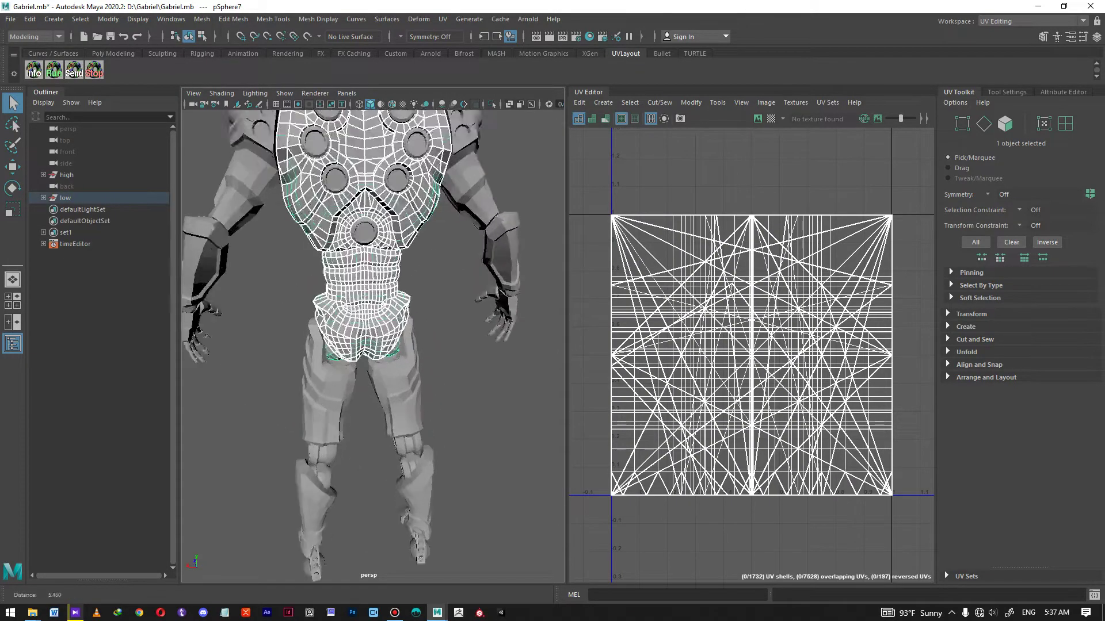
pyautogui.scroll(5, 369, 345)
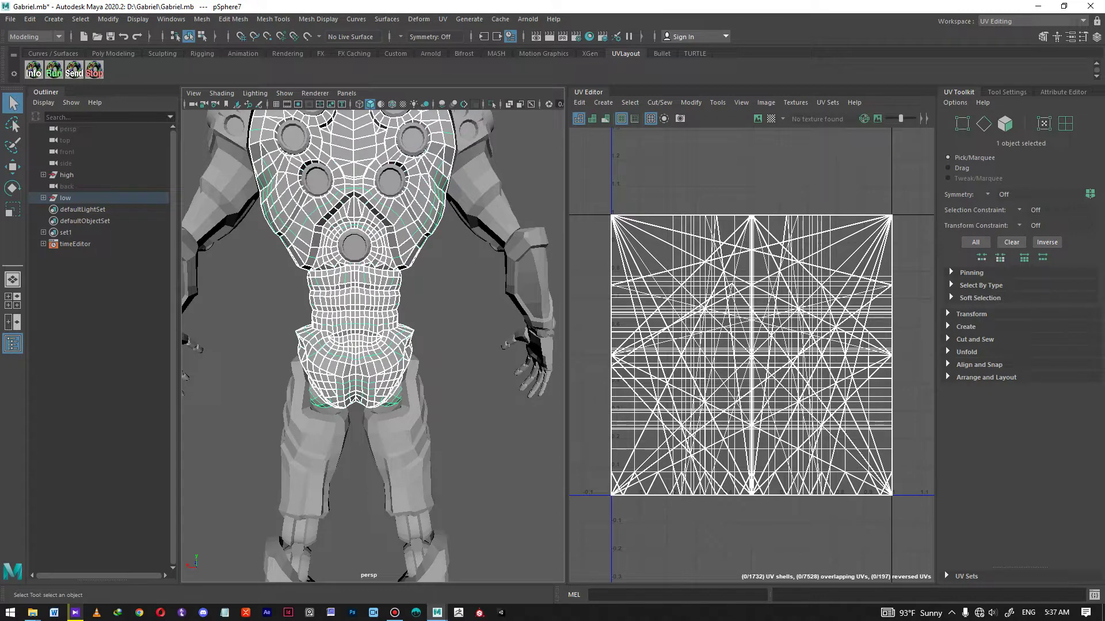
pyautogui.scroll(-3, 372, 345)
pyautogui.keyDown('alt'); pyautogui.moveTo(288, 339); pyautogui.dragTo(544, 357); pyautogui.keyUp('alt')
pyautogui.scroll(5, 379, 288)
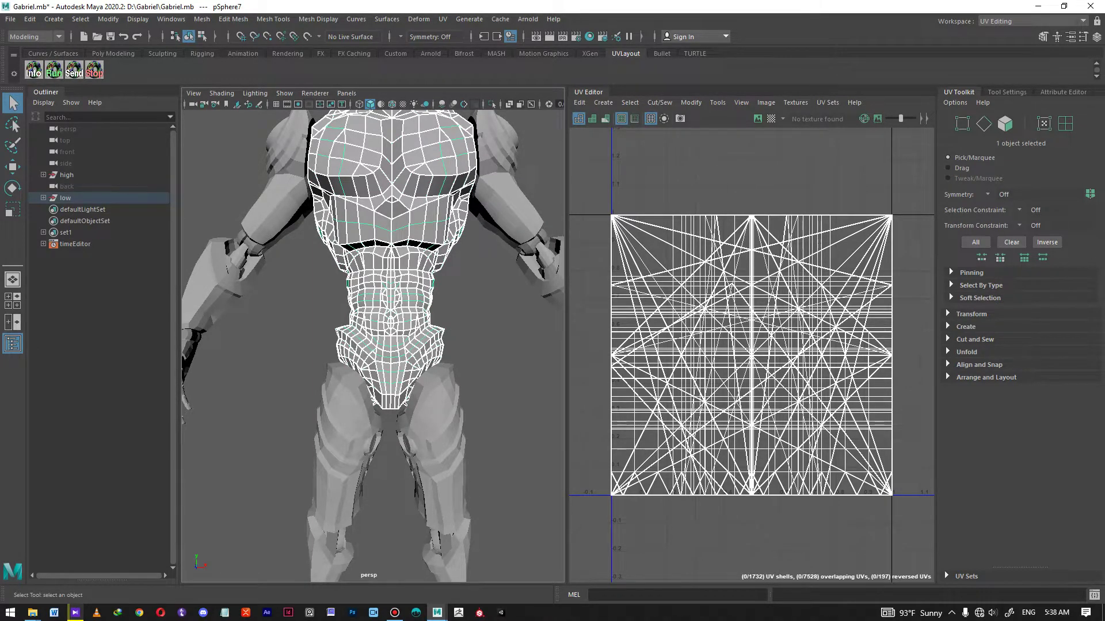
pyautogui.click(1030, 20)
pyautogui.click(1025, 33)
pyautogui.scroll(-3, 546, 317)
pyautogui.keyDown('alt'); pyautogui.moveTo(575, 288); pyautogui.dragTo(533, 380, button='middle'); pyautogui.keyUp('alt')
pyautogui.scroll(-2, 546, 316)
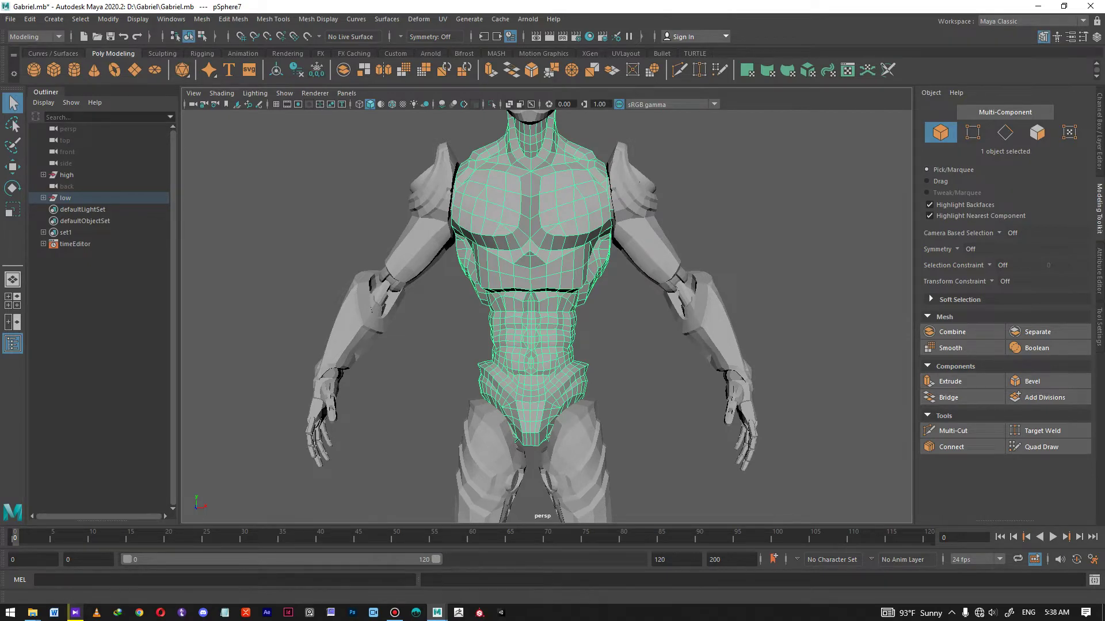
# Step: Run UVLayout with the load options set to Poly type and New UVs, and send it the selected torso mesh
pyautogui.click(625, 53)
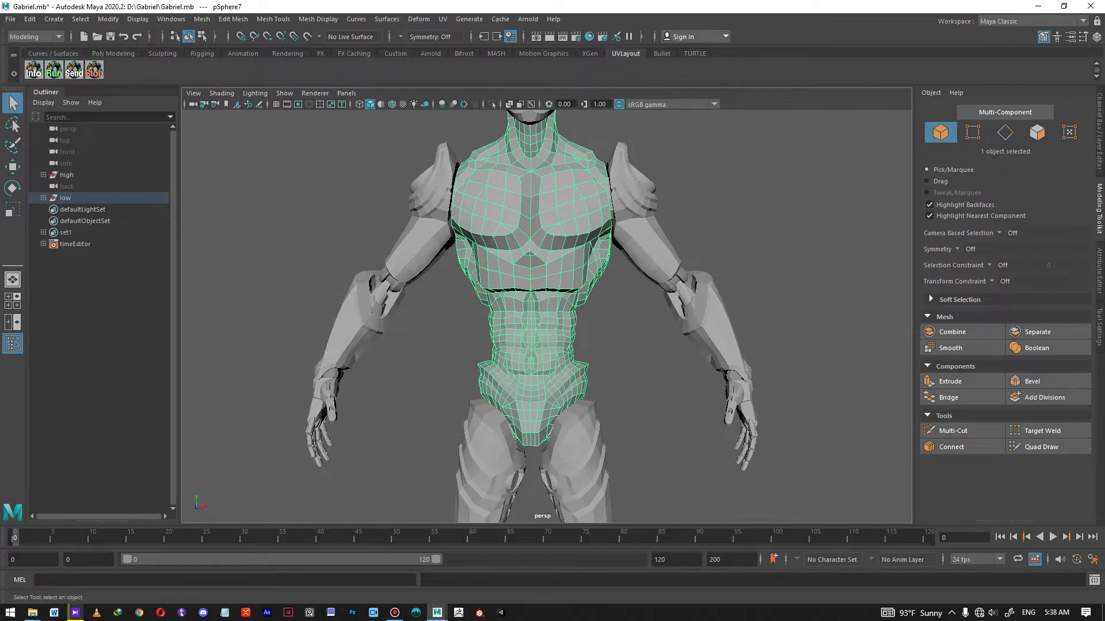
pyautogui.moveTo(605, 322)
pyautogui.keyDown('alt'); pyautogui.mouseDown()
pyautogui.moveTo(460, 325)
pyautogui.moveTo(552, 236)
pyautogui.moveTo(604, 313)
pyautogui.mouseUp(); pyautogui.keyUp('alt')
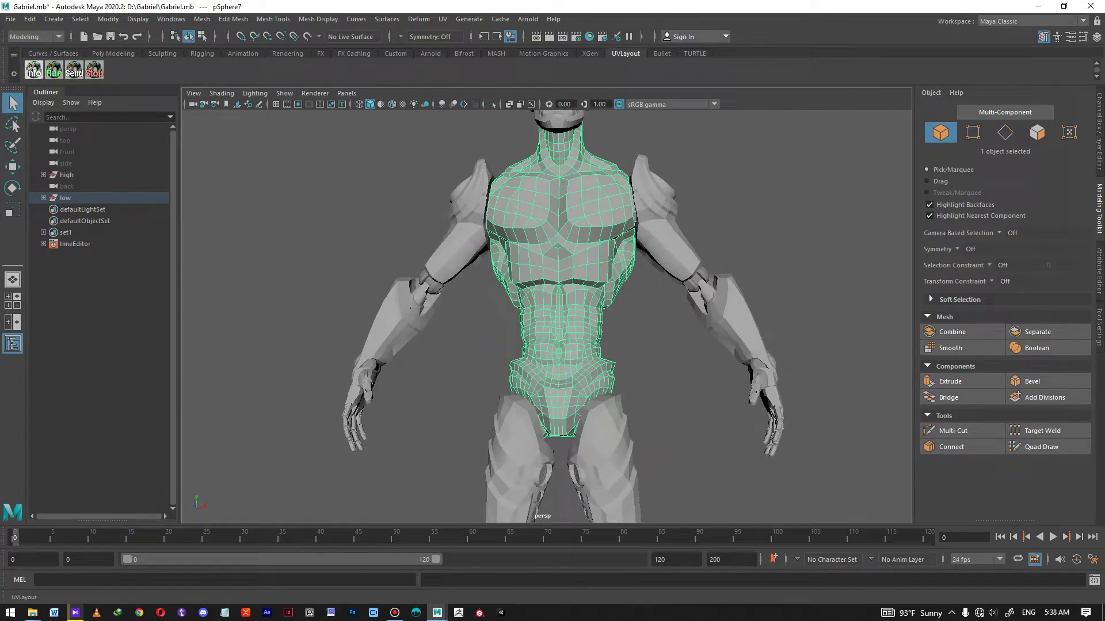
pyautogui.click(34, 70)
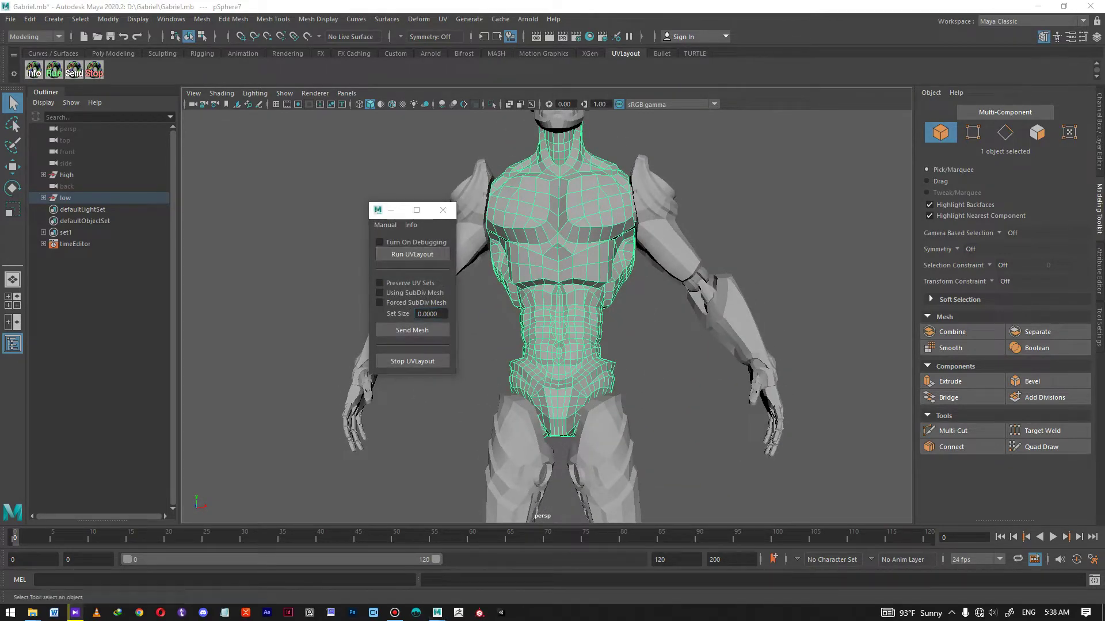
pyautogui.click(219, 65)
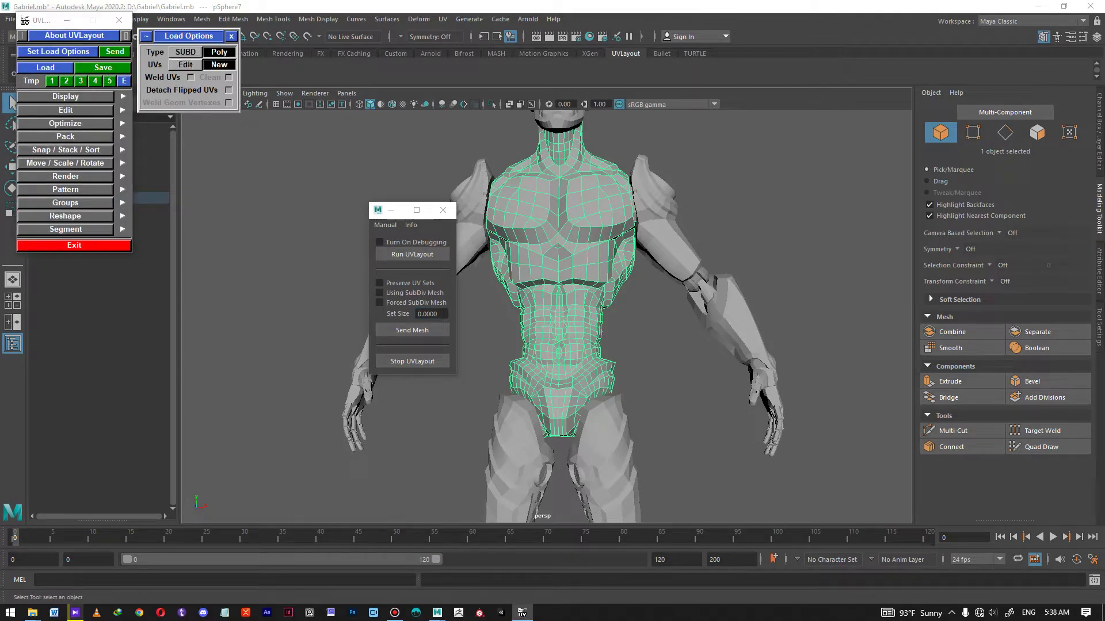
pyautogui.click(411, 330)
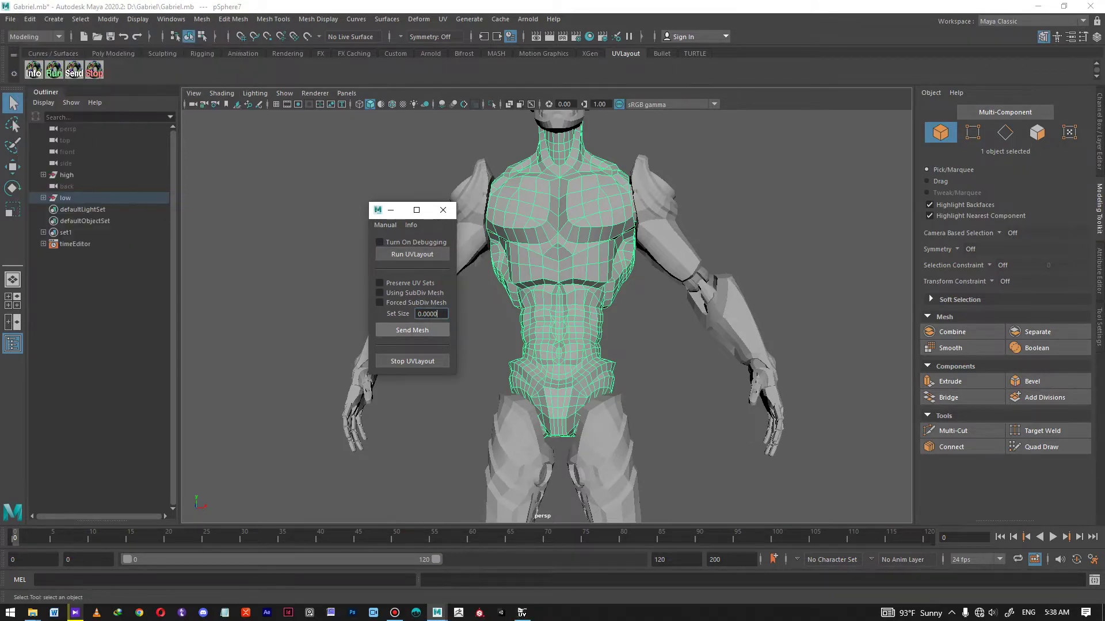
pyautogui.click(412, 329)
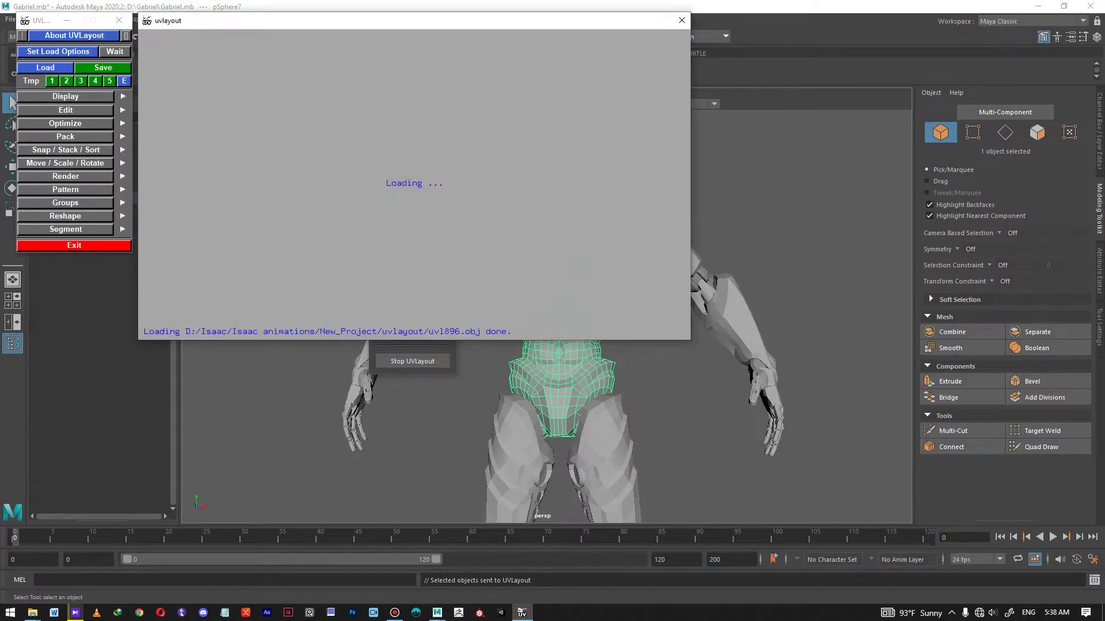
# Step: Mark cut seams lengthwise along the edge lines on both sides of the torso's waist
pyautogui.moveTo(495, 270); pyautogui.dragTo(356, 265)
pyautogui.moveTo(356, 265); pyautogui.dragTo(426, 265, button='right')
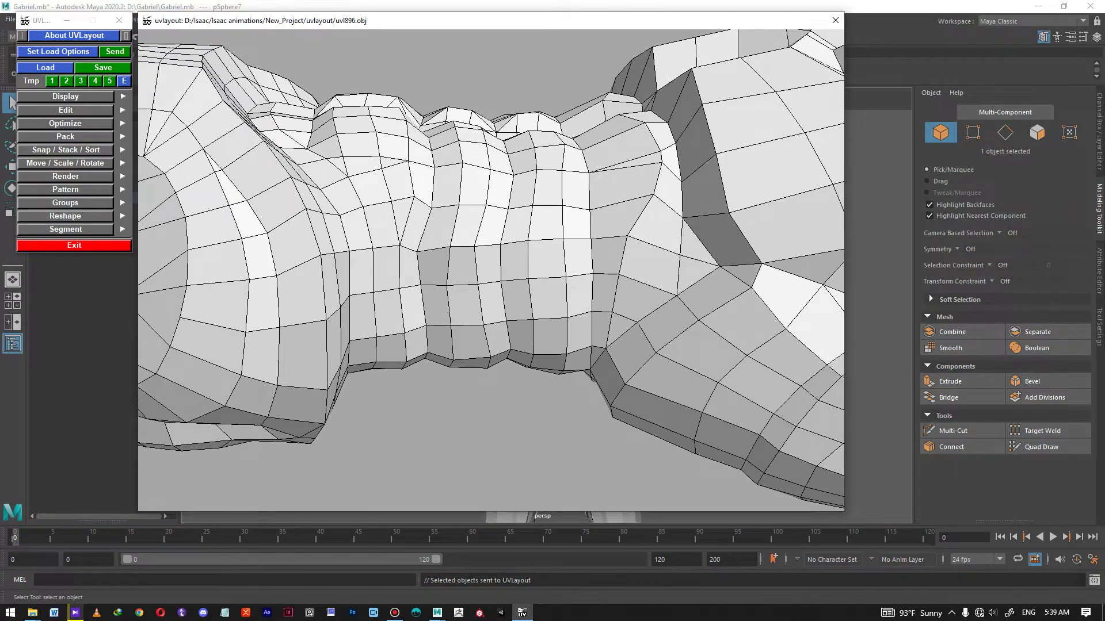
pyautogui.press('c')
pyautogui.moveTo(577, 239); pyautogui.dragTo(541, 239, button='right')
pyautogui.moveTo(541, 239)
pyautogui.mouseDown()
pyautogui.moveTo(546, 282)
pyautogui.moveTo(544, 244)
pyautogui.mouseUp()
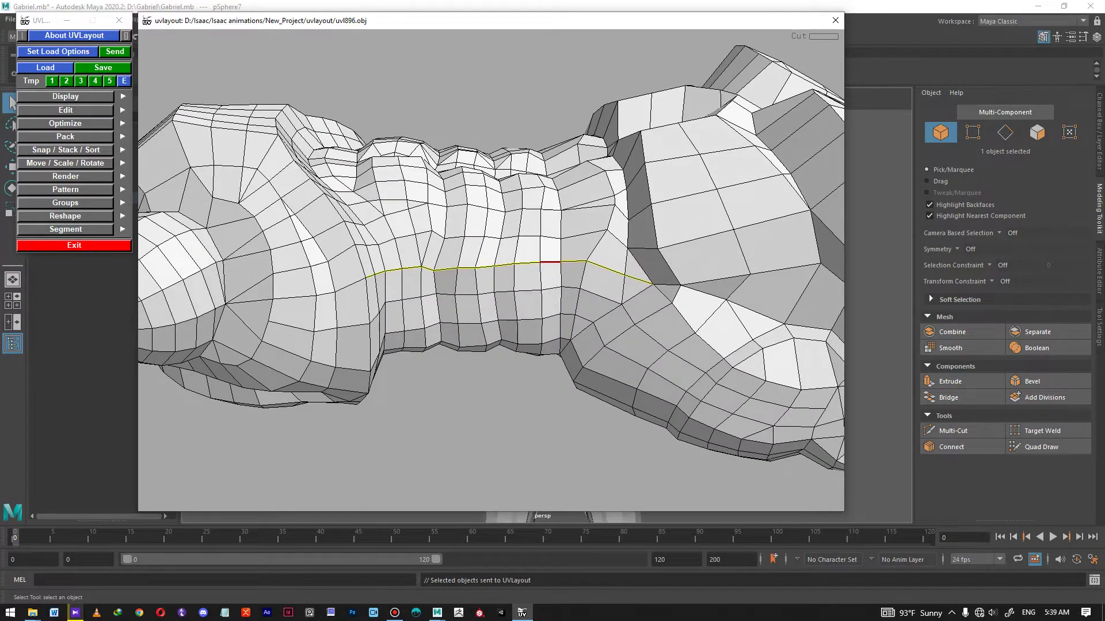
pyautogui.moveTo(546, 256); pyautogui.dragTo(761, 227)
pyautogui.press('c')
# Step: Mark cut seams along the upper hip ridge on both sides of the pelvis
pyautogui.moveTo(397, 276); pyautogui.dragTo(357, 279, button='right')
pyautogui.moveTo(403, 276); pyautogui.dragTo(460, 253)
pyautogui.moveTo(460, 276); pyautogui.dragTo(570, 259, button='middle')
pyautogui.moveTo(570, 259); pyautogui.dragTo(604, 258, button='right')
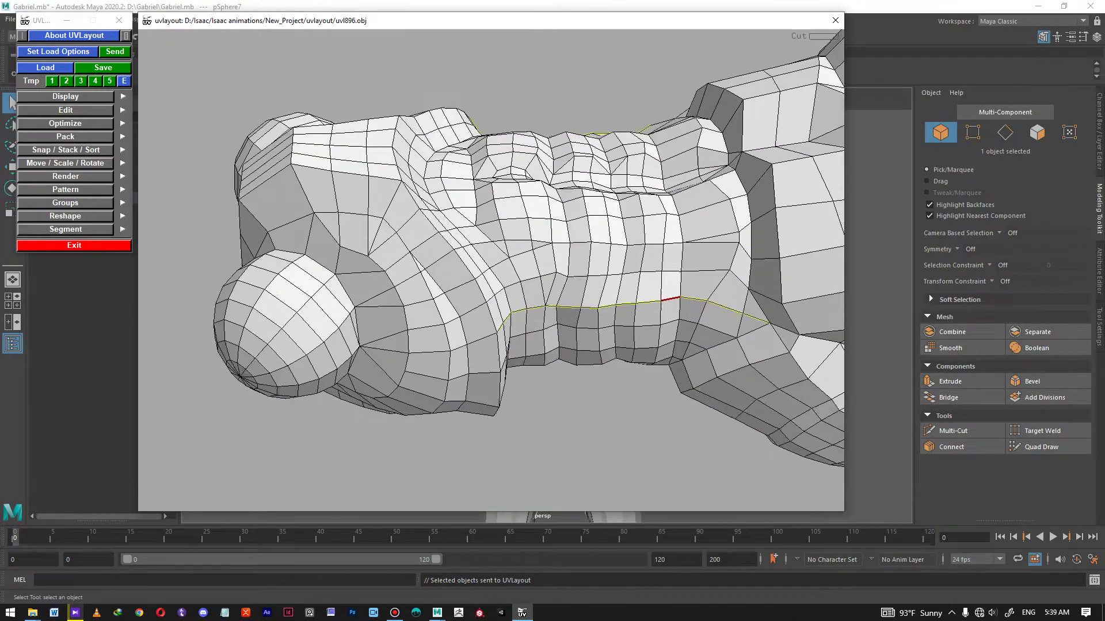
pyautogui.moveTo(604, 259); pyautogui.dragTo(581, 236)
pyautogui.press('c')
pyautogui.moveTo(442, 254); pyautogui.dragTo(624, 239)
pyautogui.press('c')
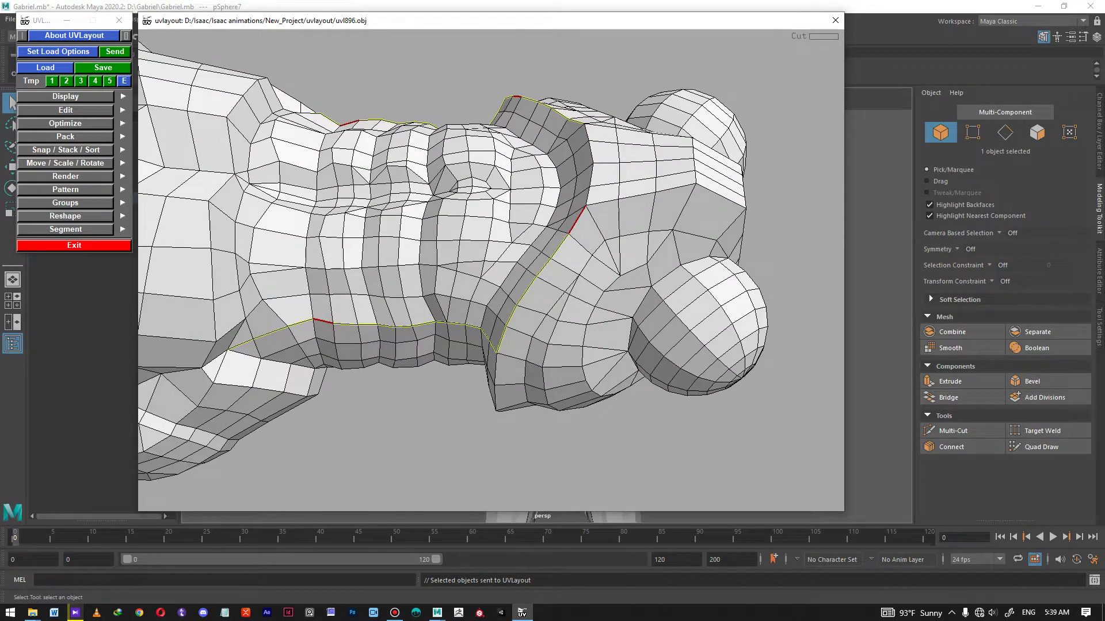
# Step: Mark cut seams around the front crotch panel, across its upper edge and along both of its long sides
pyautogui.moveTo(577, 220); pyautogui.dragTo(535, 265, button='middle')
pyautogui.press('c')
pyautogui.press('c')
pyautogui.moveTo(590, 246); pyautogui.dragTo(342, 305)
pyautogui.press('c')
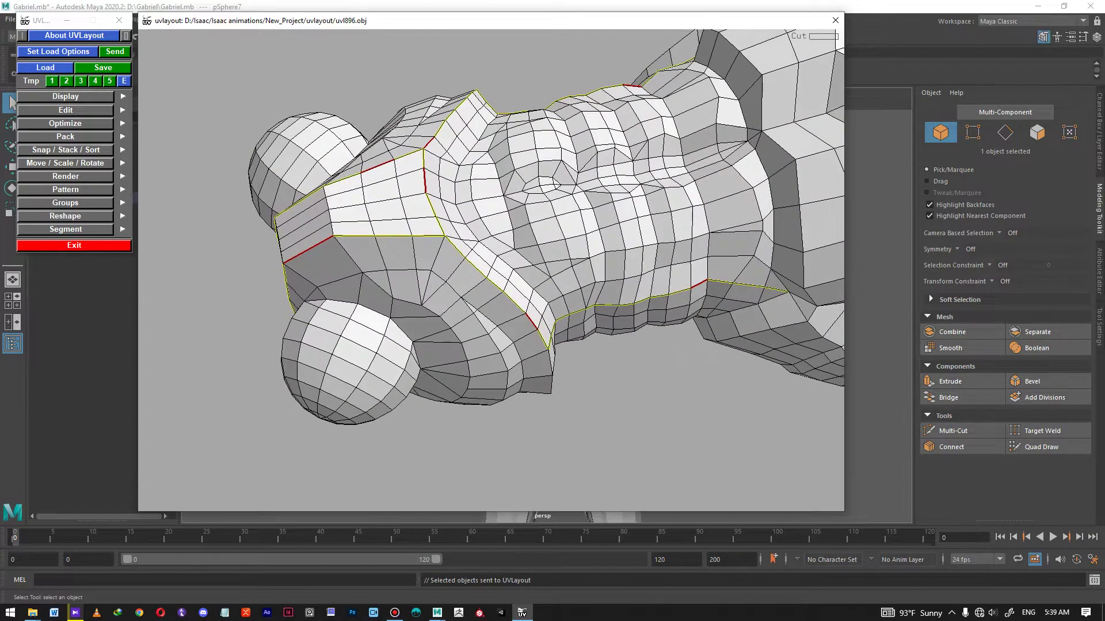
# Step: Continue the hip-ridge cut seam around the back of the pelvis so it joins the seams on both sides
pyautogui.moveTo(414, 276); pyautogui.dragTo(486, 279, button='middle')
pyautogui.moveTo(486, 279); pyautogui.dragTo(535, 287, button='right')
pyautogui.moveTo(535, 288); pyautogui.dragTo(558, 268)
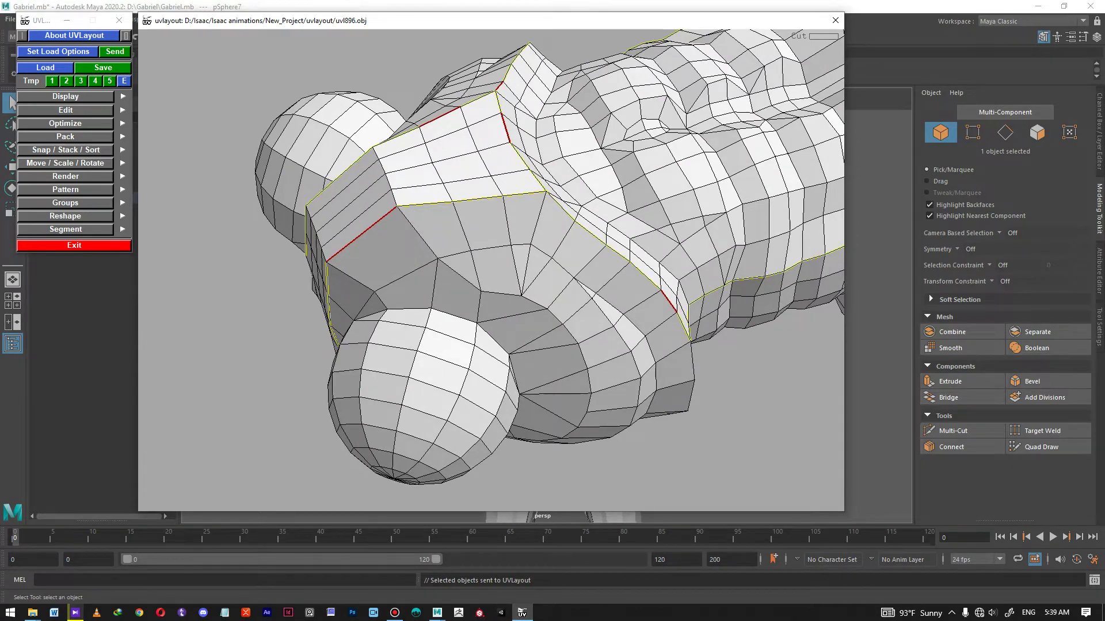
pyautogui.moveTo(518, 268); pyautogui.dragTo(475, 287)
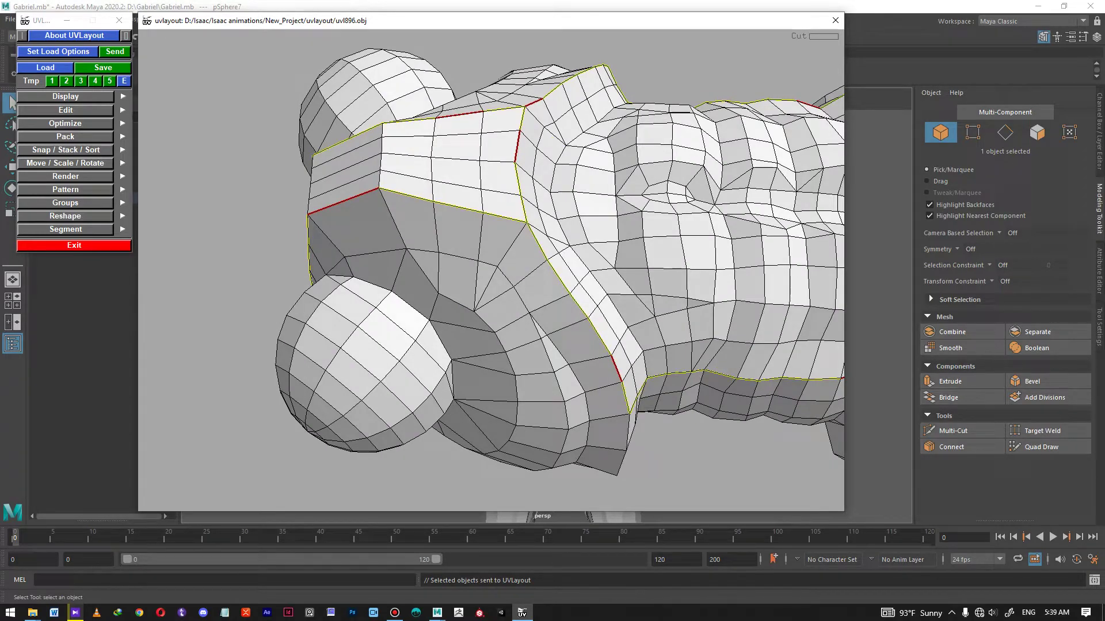
pyautogui.moveTo(403, 259); pyautogui.dragTo(533, 288)
pyautogui.press('c')
pyautogui.press('c')
pyautogui.moveTo(456, 205); pyautogui.dragTo(515, 146)
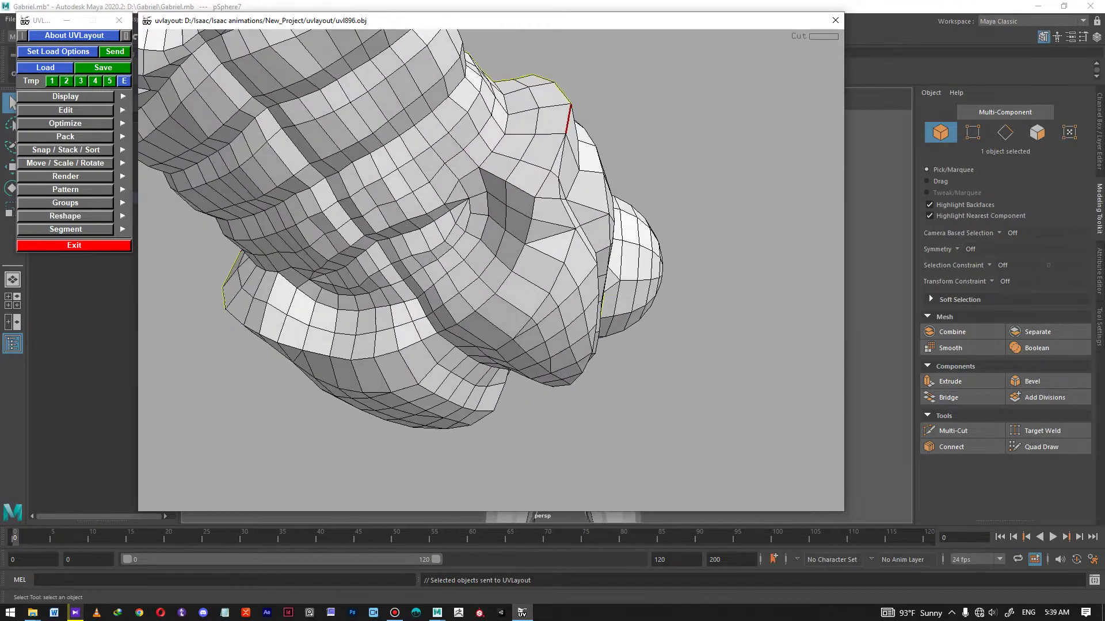
pyautogui.press('c')
pyautogui.moveTo(545, 187); pyautogui.dragTo(402, 221)
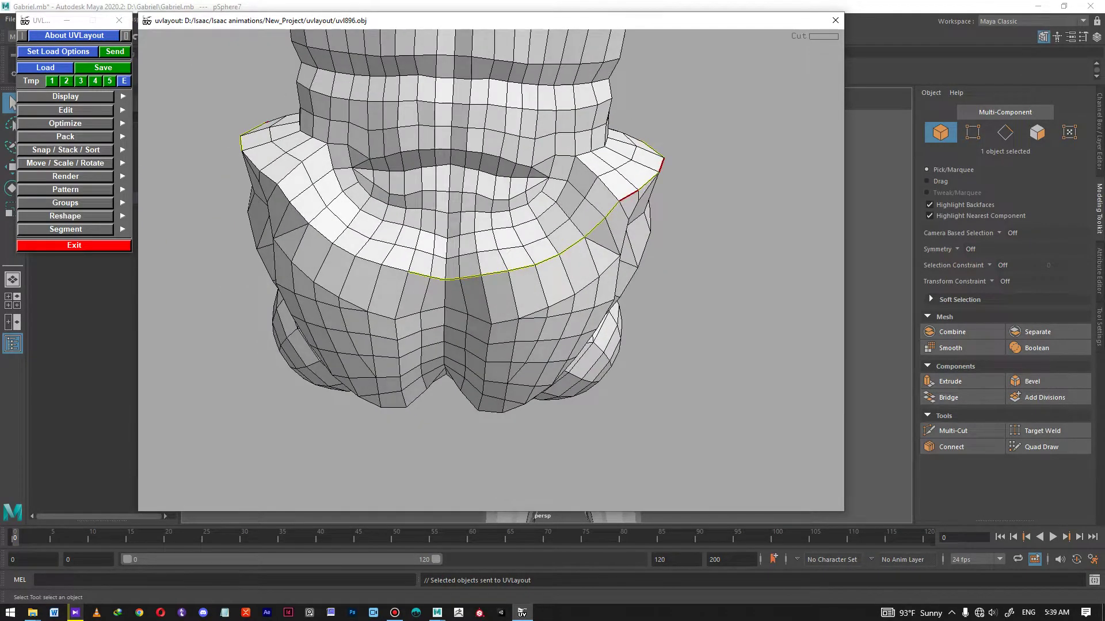
pyautogui.press('c')
pyautogui.moveTo(344, 250); pyautogui.dragTo(387, 253, button='middle')
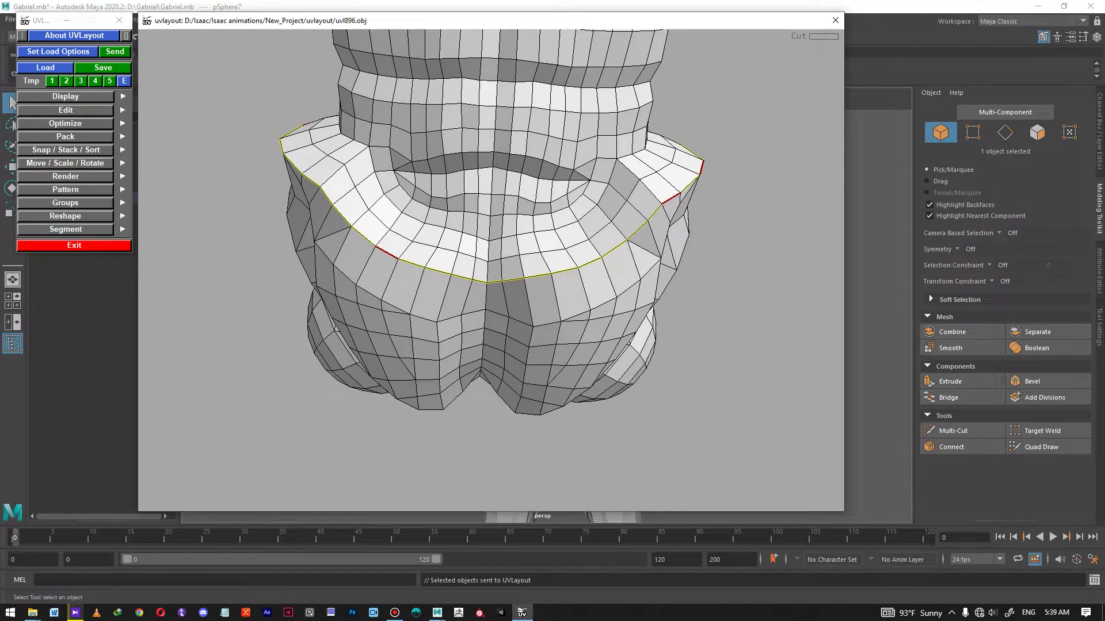
# Step: Mark a cut seam along the waist crease just above the rear hip ridge
pyautogui.press('c')
pyautogui.press('c')
pyautogui.press('w')
pyautogui.moveTo(622, 78); pyautogui.dragTo(483, 128)
pyautogui.moveTo(483, 127); pyautogui.dragTo(506, 153, button='middle')
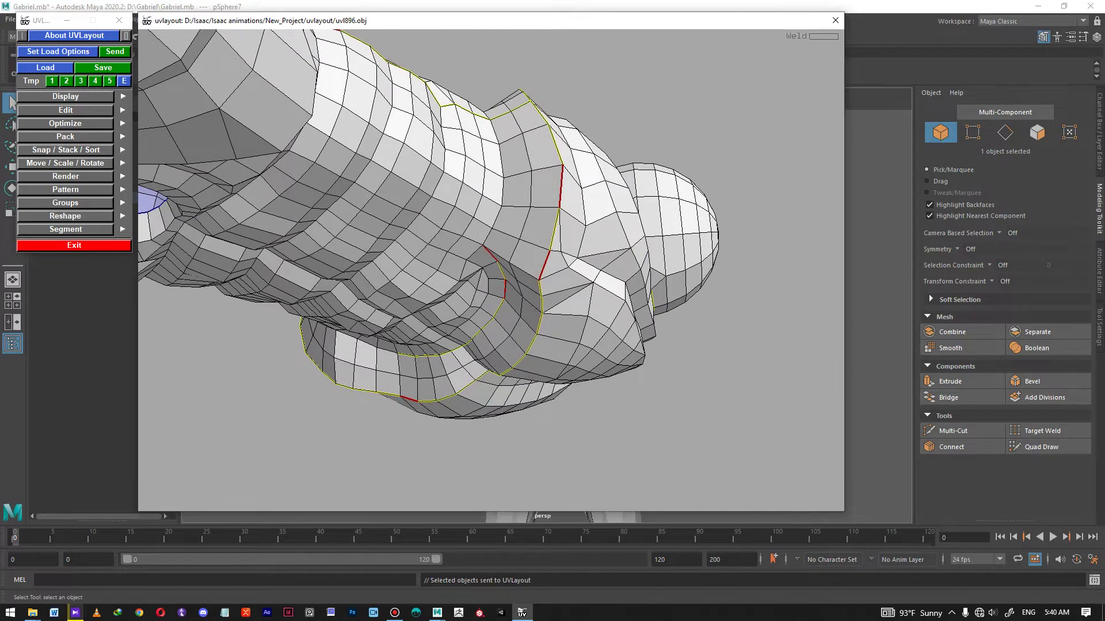
# Step: Extend the rear waist-crease cut seam around both flanks to meet the lengthwise side seams
pyautogui.moveTo(506, 154); pyautogui.dragTo(489, 184)
pyautogui.moveTo(489, 184); pyautogui.dragTo(509, 201, button='right')
pyautogui.moveTo(509, 201); pyautogui.dragTo(495, 227)
pyautogui.moveTo(495, 227); pyautogui.dragTo(512, 241, button='right')
pyautogui.moveTo(512, 242); pyautogui.dragTo(507, 246)
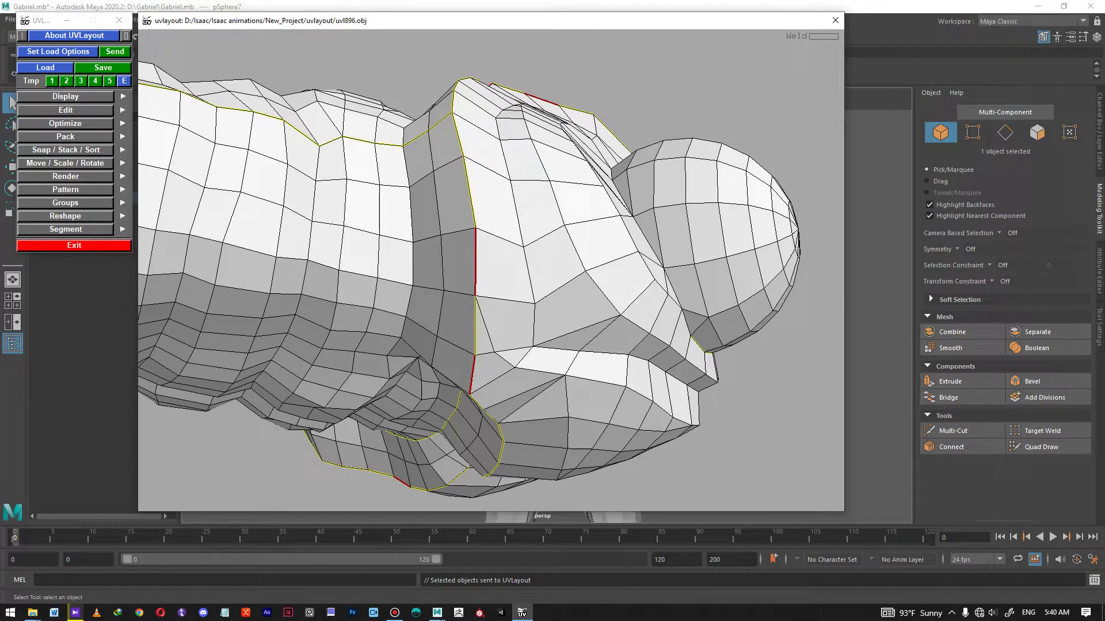
pyautogui.moveTo(472, 345); pyautogui.dragTo(541, 225)
pyautogui.press('c')
pyautogui.press('c')
pyautogui.moveTo(504, 156); pyautogui.dragTo(518, 385)
pyautogui.press('c')
pyautogui.moveTo(508, 294); pyautogui.dragTo(759, 270)
pyautogui.press('c')
# Step: Mark cut seams across the rear hip band at its centre and at both flank corners
pyautogui.moveTo(480, 282); pyautogui.dragTo(469, 124)
pyautogui.press('c')
pyautogui.press('c')
pyautogui.moveTo(464, 222); pyautogui.dragTo(368, 103)
pyautogui.press('c')
pyautogui.press('c')
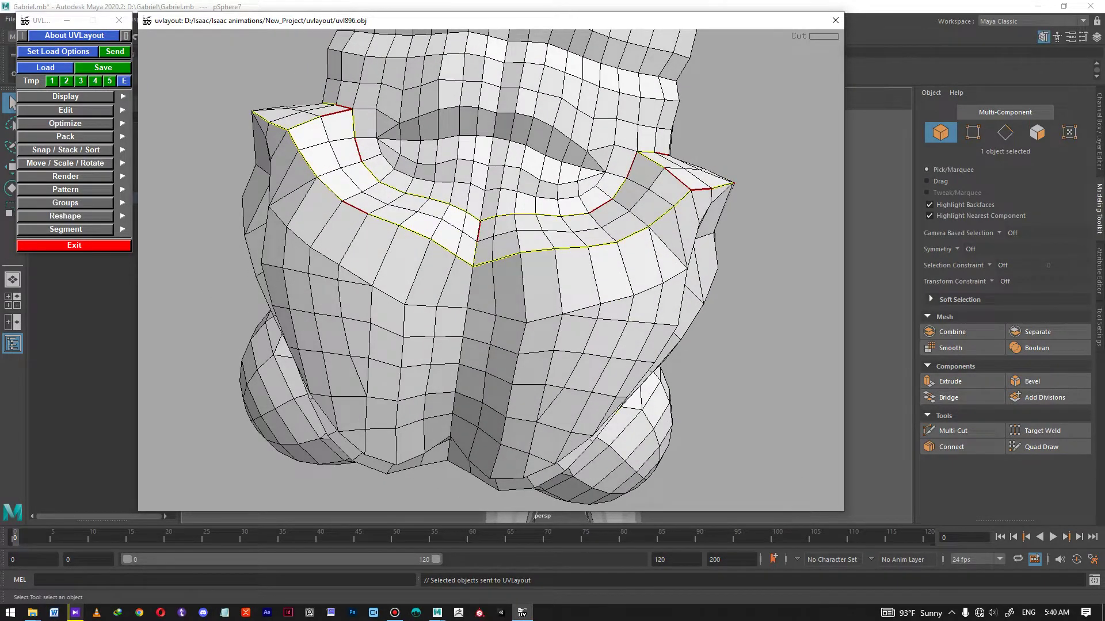
# Step: Mark cut seams across the lower end of the crotch panel and along both edges of the underside strips beneath the thigh spheres
pyautogui.moveTo(478, 232); pyautogui.dragTo(512, 247)
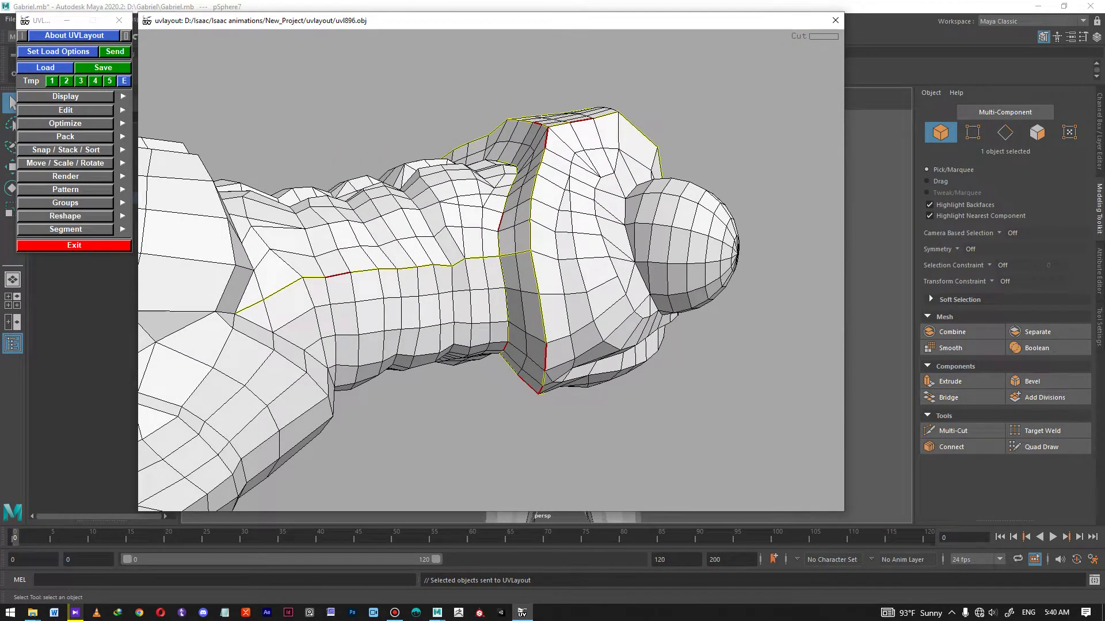
pyautogui.moveTo(512, 247); pyautogui.dragTo(429, 229, button='middle')
pyautogui.moveTo(429, 229); pyautogui.dragTo(241, 242)
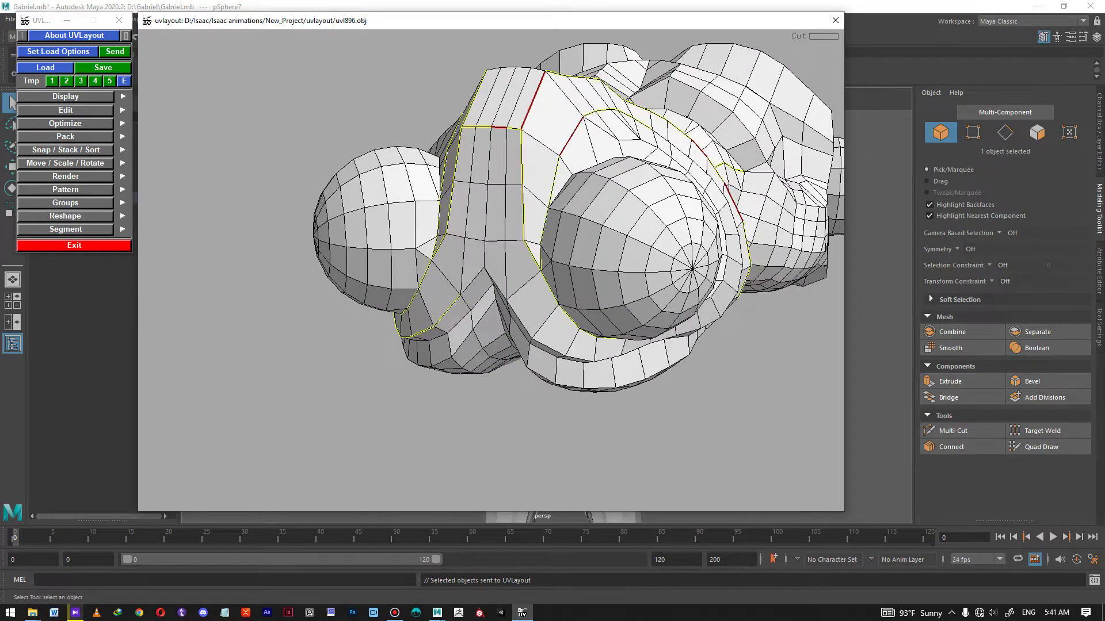
pyautogui.moveTo(333, 170); pyautogui.dragTo(348, 173)
pyautogui.moveTo(322, 230)
pyautogui.mouseDown()
pyautogui.moveTo(391, 245)
pyautogui.moveTo(468, 230)
pyautogui.moveTo(314, 221)
pyautogui.mouseUp()
pyautogui.moveTo(356, 175); pyautogui.dragTo(351, 164)
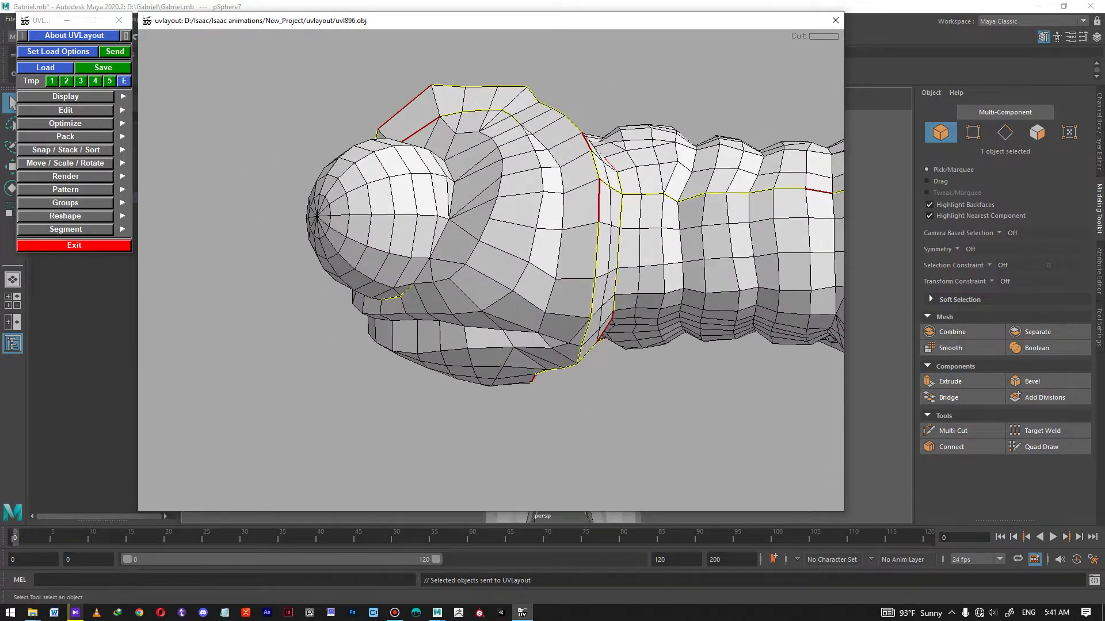
pyautogui.moveTo(356, 230); pyautogui.dragTo(521, 207)
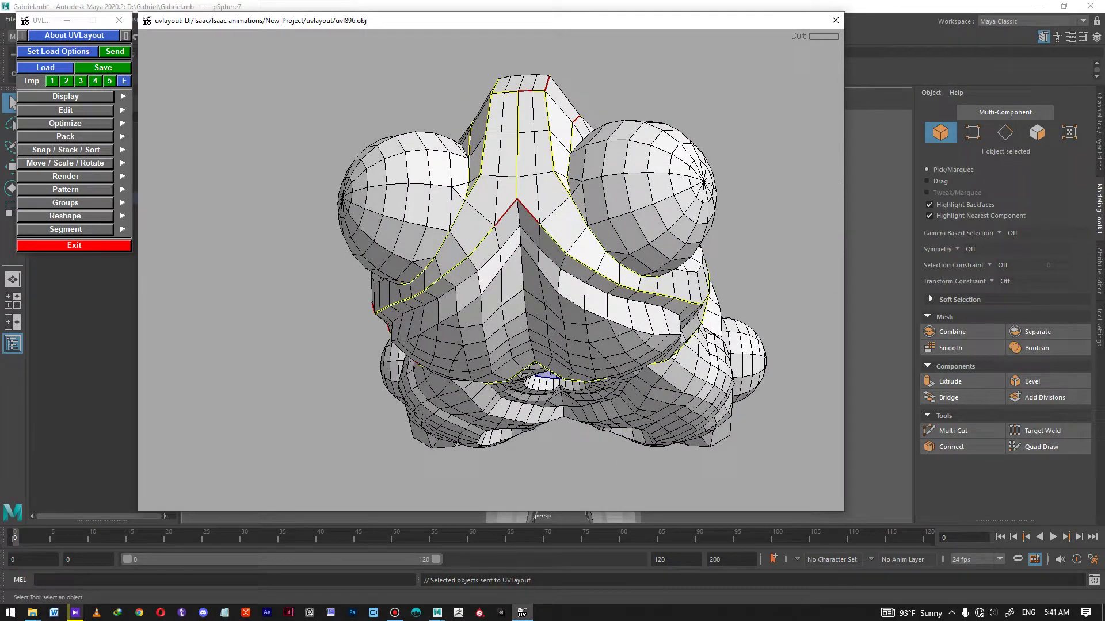
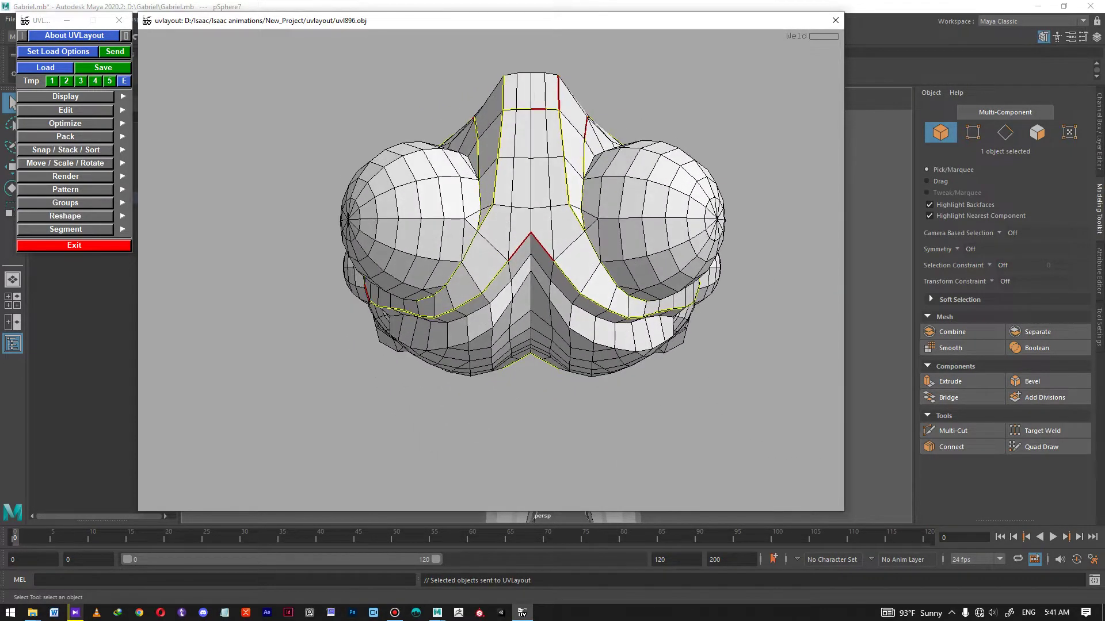
pyautogui.press('c')
pyautogui.scroll(3, 535, 183)
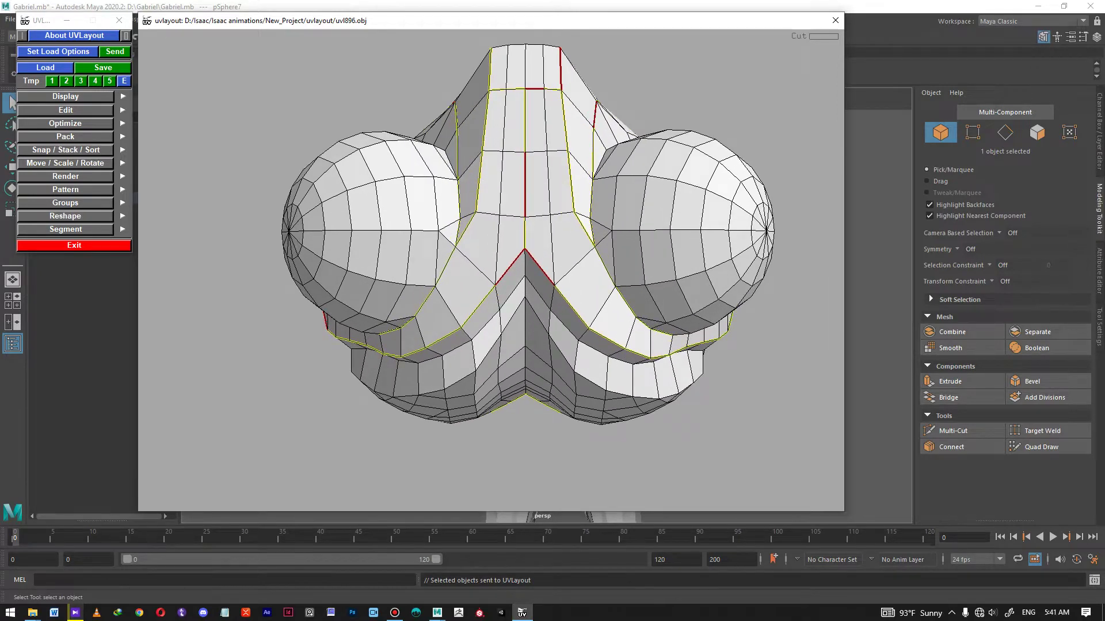
pyautogui.press('w')
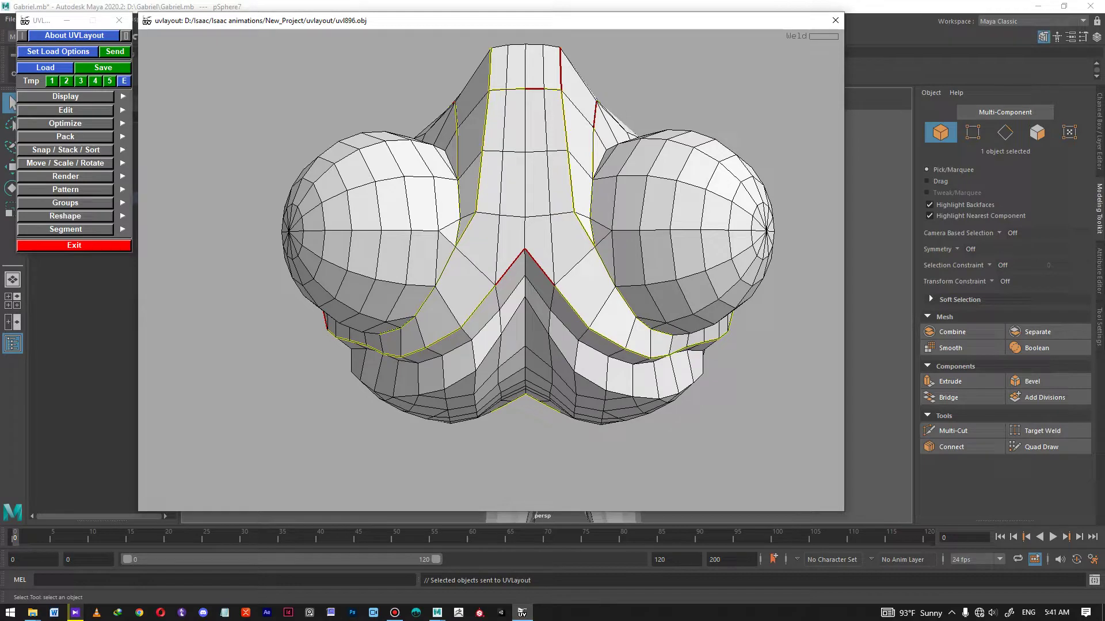
pyautogui.press('c')
pyautogui.moveTo(526, 190)
pyautogui.mouseDown()
pyautogui.moveTo(519, 352)
pyautogui.moveTo(527, 179)
pyautogui.mouseUp()
pyautogui.moveTo(527, 178); pyautogui.dragTo(546, 196, button='right')
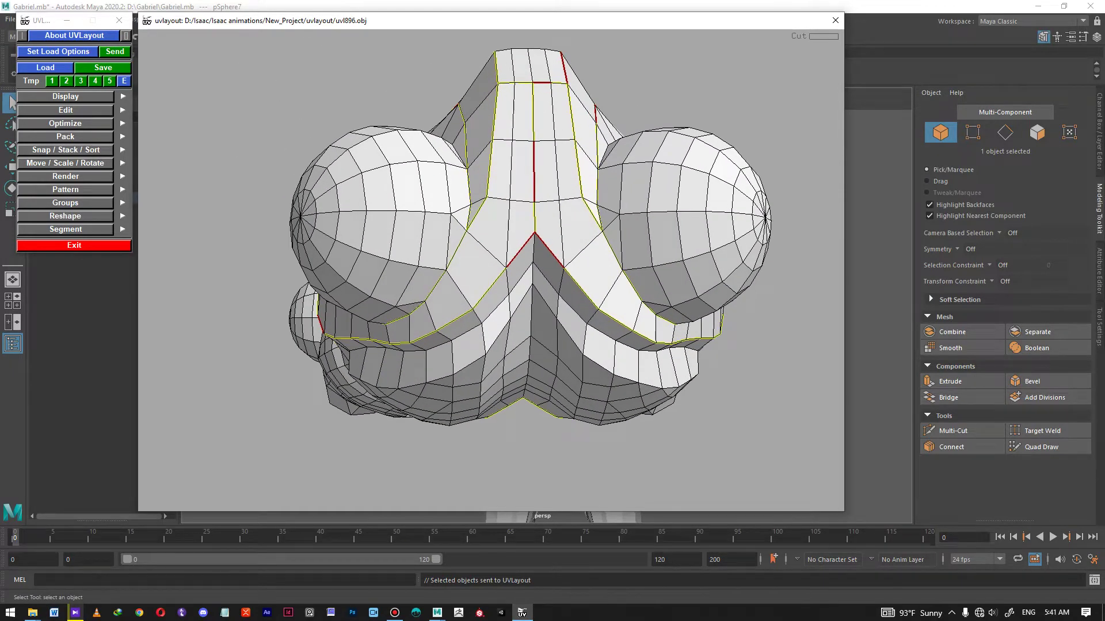
pyautogui.press('w')
# Step: Mark short cut seams across the underside strips on both sides, just below the crotch
pyautogui.press('c')
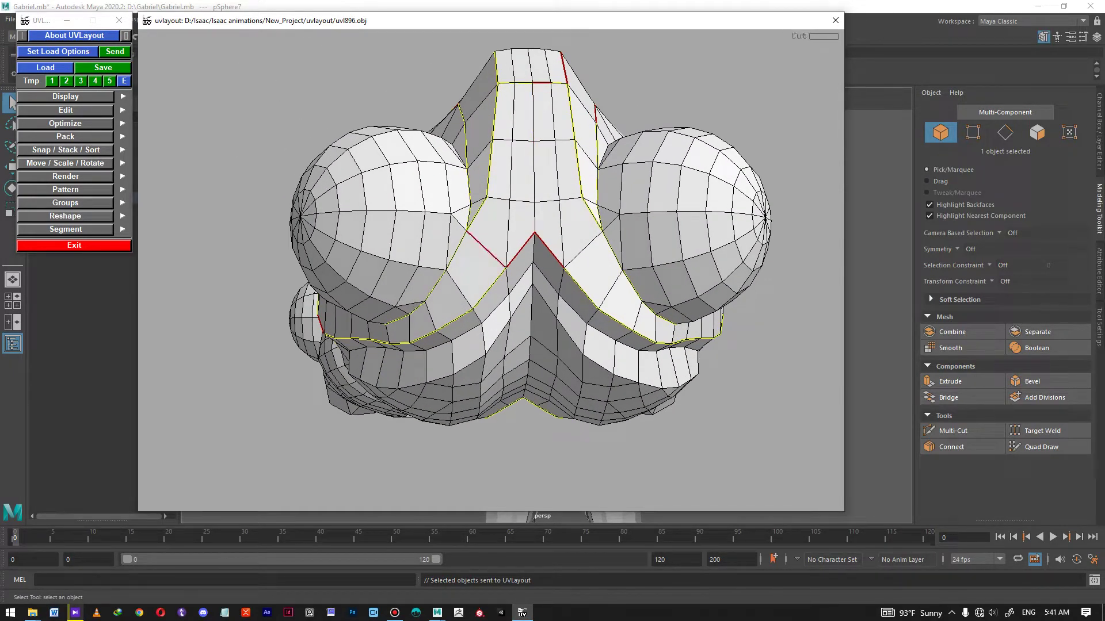
pyautogui.press('c')
pyautogui.moveTo(583, 250); pyautogui.dragTo(397, 249)
pyautogui.moveTo(397, 248); pyautogui.dragTo(377, 253, button='right')
pyautogui.moveTo(377, 253); pyautogui.dragTo(328, 288)
# Step: Mark cut seams looping around the upper thigh on both sides, from beside the crotch panel over the outer hip
pyautogui.moveTo(506, 247); pyautogui.dragTo(550, 210)
pyautogui.moveTo(489, 230); pyautogui.dragTo(592, 314)
pyautogui.moveTo(489, 259); pyautogui.dragTo(566, 282)
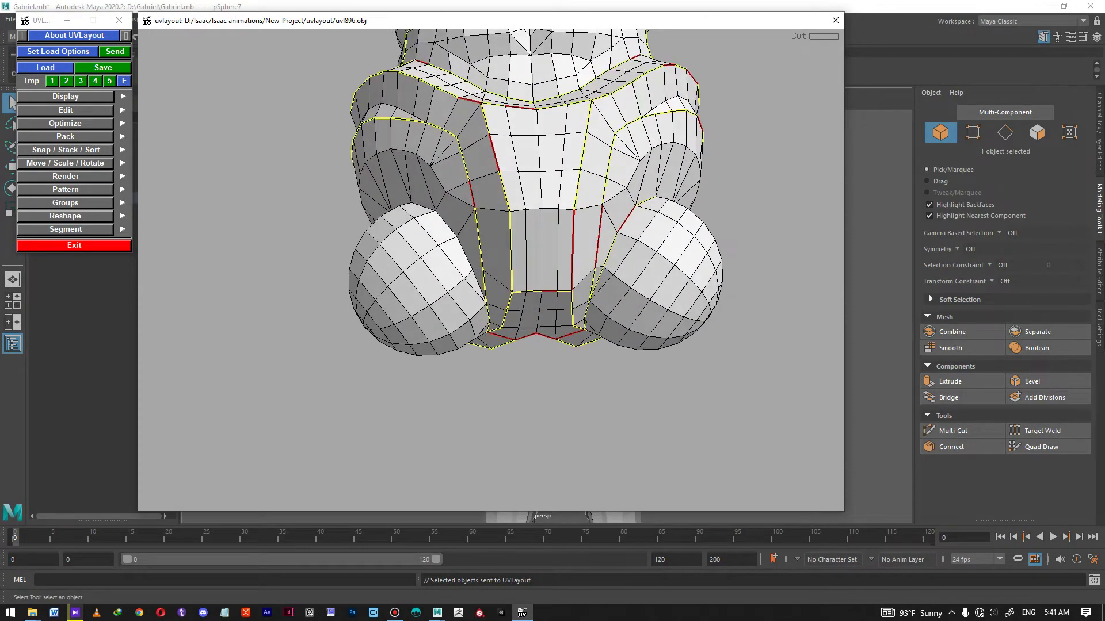
pyautogui.moveTo(460, 259); pyautogui.dragTo(601, 202)
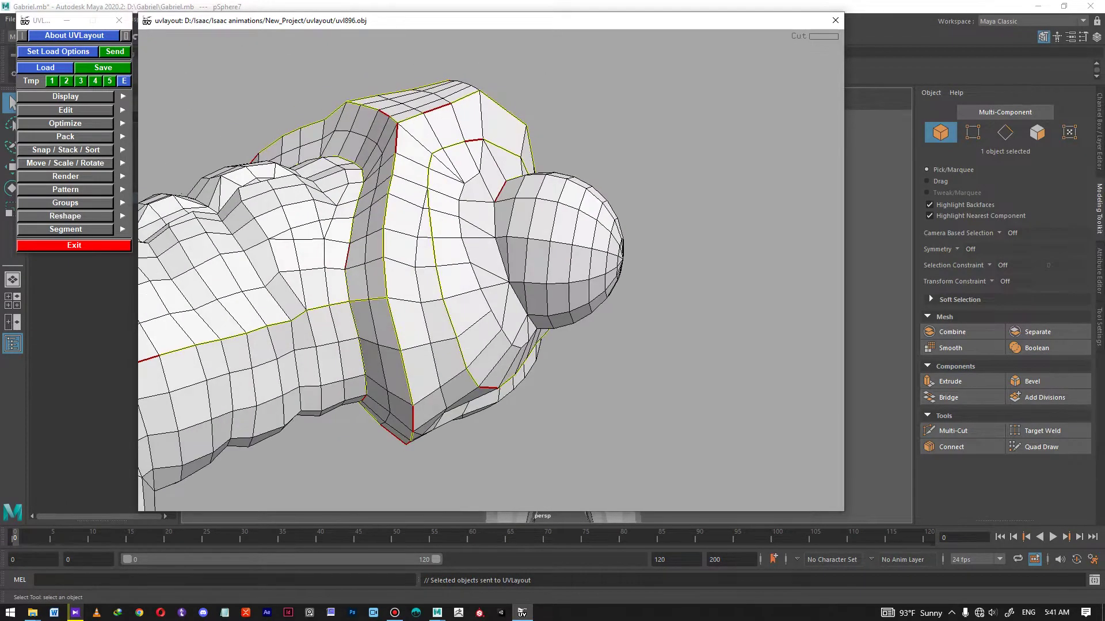
pyautogui.moveTo(489, 259); pyautogui.dragTo(452, 176)
pyautogui.moveTo(489, 259); pyautogui.dragTo(383, 167)
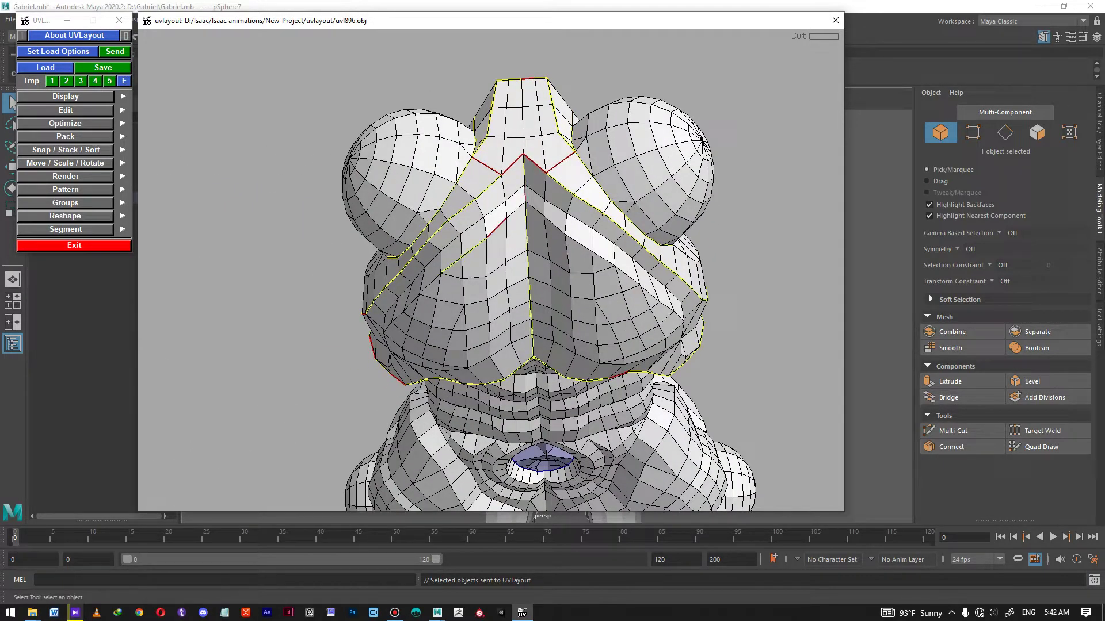
# Step: Mark cut seams down the centre between the buttocks and along the lower edge of each buttock
pyautogui.moveTo(382, 167); pyautogui.dragTo(316, 155)
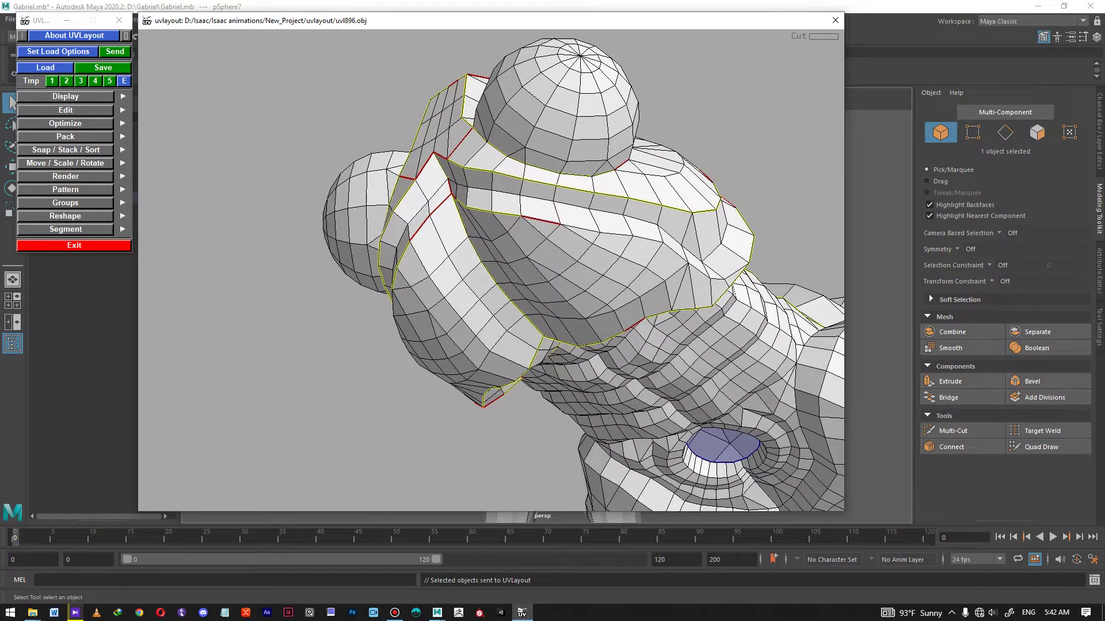
pyautogui.moveTo(489, 230); pyautogui.dragTo(446, 216)
pyautogui.moveTo(489, 247); pyautogui.dragTo(561, 198)
pyautogui.press('c')
pyautogui.moveTo(414, 269); pyautogui.dragTo(494, 259)
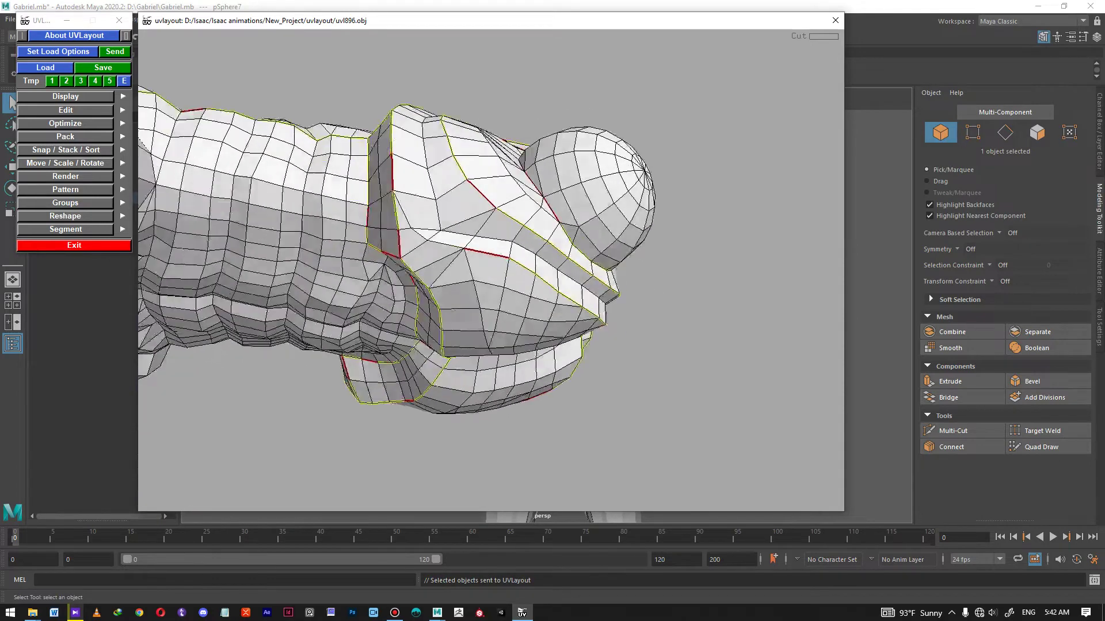
pyautogui.moveTo(495, 259); pyautogui.dragTo(552, 259, button='right')
pyautogui.moveTo(553, 259); pyautogui.dragTo(601, 280, button='middle')
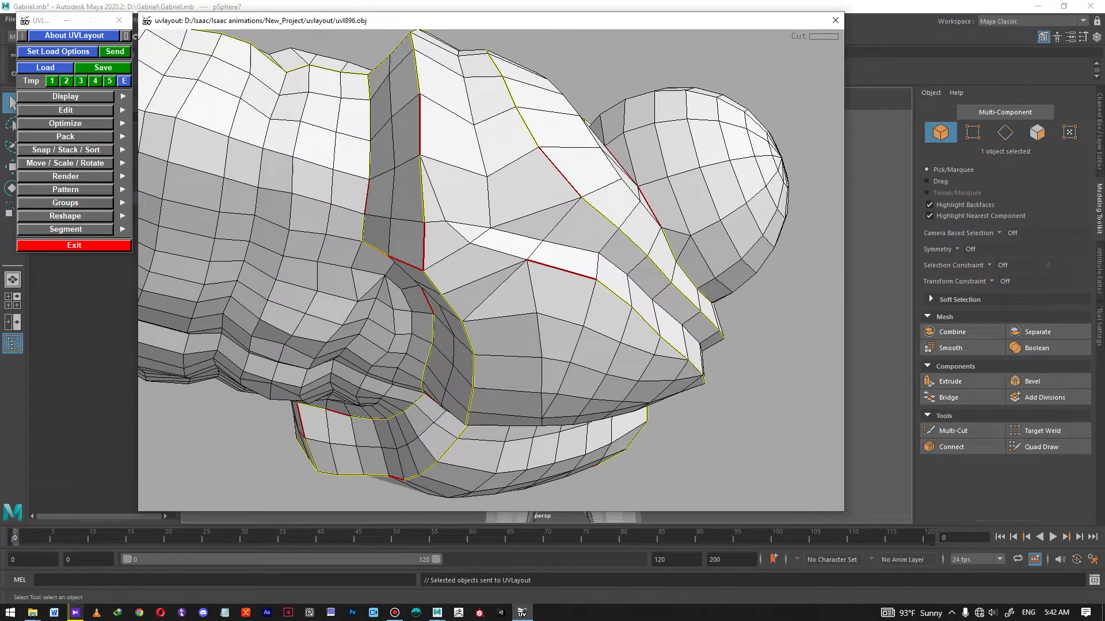
# Step: Extend the outer buttock cut seams up to the hip ridge on both sides
pyautogui.press('c')
pyautogui.moveTo(561, 269); pyautogui.dragTo(411, 340)
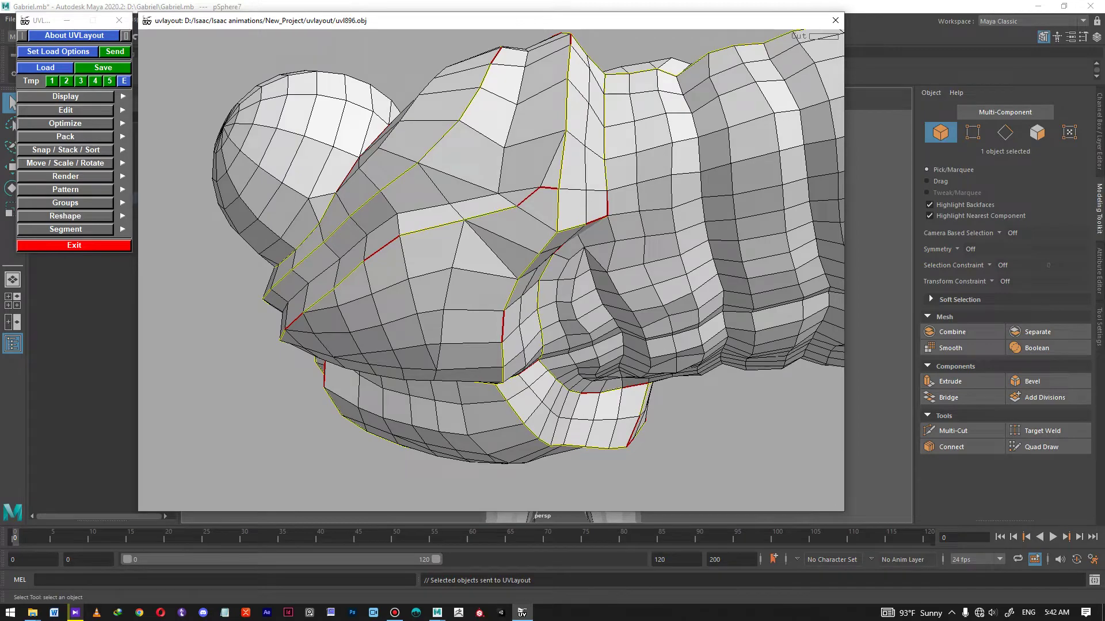
pyautogui.moveTo(412, 339); pyautogui.dragTo(371, 337, button='right')
pyautogui.moveTo(371, 336); pyautogui.dragTo(251, 193)
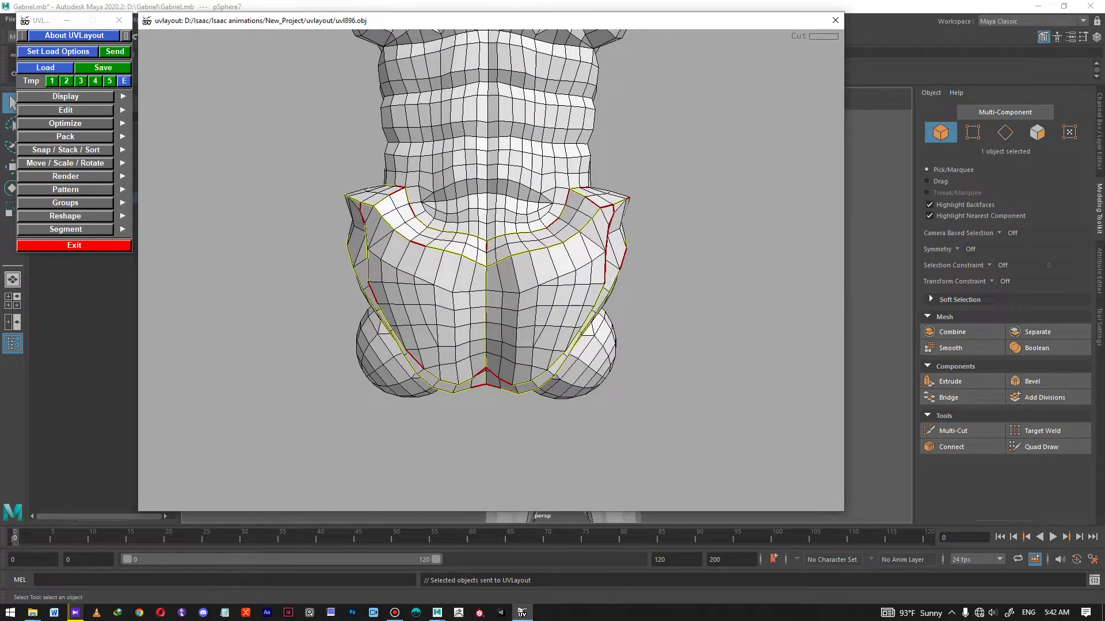
# Step: Join the upper-thigh loop seams to the upper corners of the front crotch panel on both sides
pyautogui.moveTo(251, 193); pyautogui.dragTo(148, 287)
pyautogui.moveTo(489, 248); pyautogui.dragTo(425, 417)
pyautogui.moveTo(426, 417); pyautogui.dragTo(460, 411, button='right')
pyautogui.moveTo(460, 412); pyautogui.dragTo(475, 403)
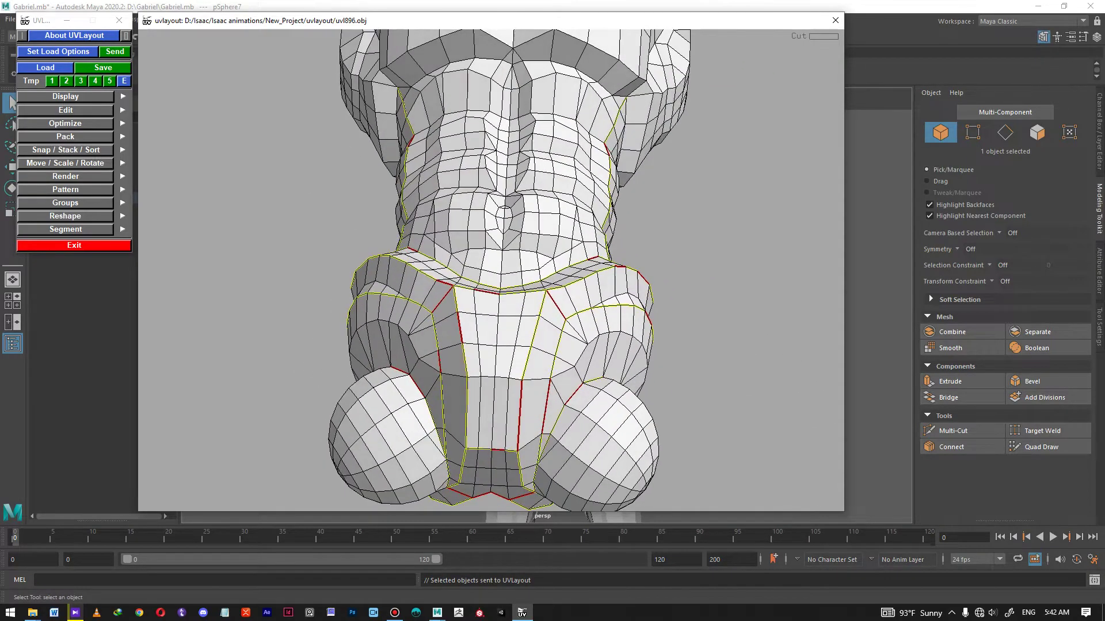
# Step: Mark a cut seam up the centre front of the torso to the neck and along the lower edge of the rib panel
pyautogui.press('c')
pyautogui.moveTo(506, 254); pyautogui.dragTo(504, 292)
pyautogui.moveTo(504, 196); pyautogui.dragTo(501, 402, button='middle')
pyautogui.moveTo(502, 402); pyautogui.dragTo(512, 461)
pyautogui.moveTo(509, 276); pyautogui.dragTo(543, 276, button='right')
pyautogui.press('c')
pyautogui.press('c')
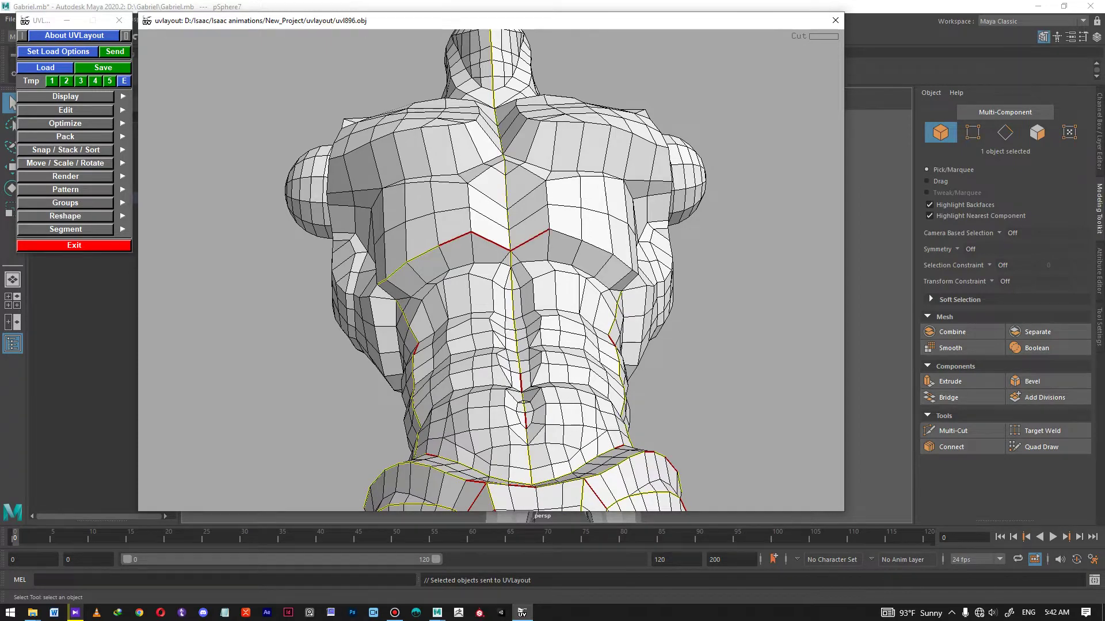
# Step: Mark cut seams along the rib panel's sides, under the armpits and along the crease beneath the chest muscles
pyautogui.moveTo(415, 282); pyautogui.dragTo(287, 317)
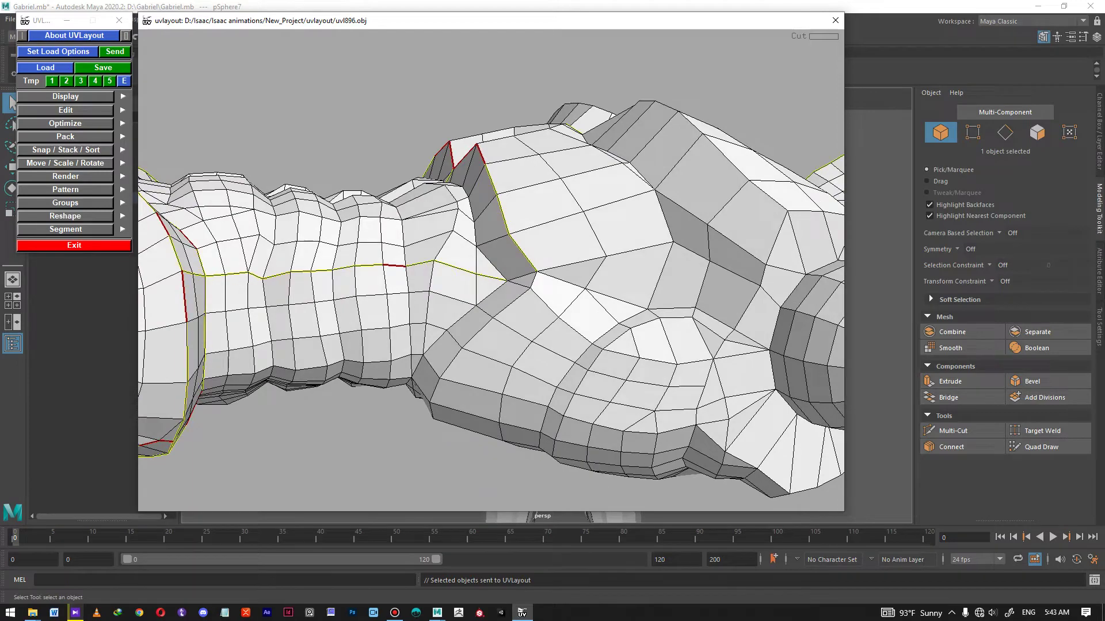
pyautogui.press('c')
pyautogui.moveTo(569, 263); pyautogui.dragTo(638, 230)
pyautogui.moveTo(800, 271); pyautogui.dragTo(679, 318)
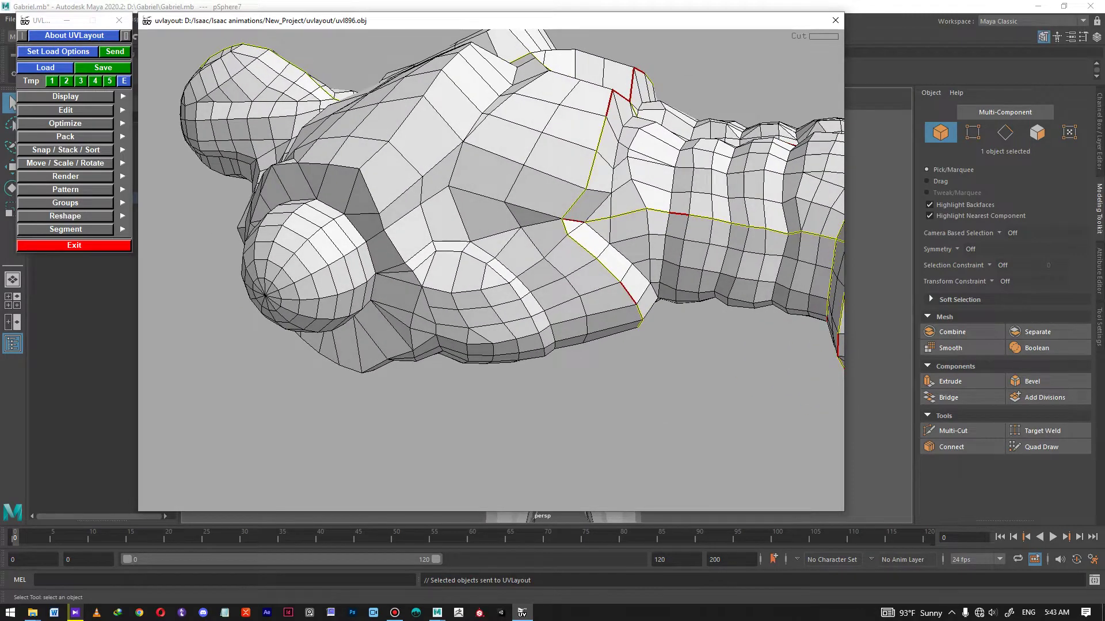
pyautogui.moveTo(679, 318); pyautogui.dragTo(535, 305)
pyautogui.moveTo(535, 305); pyautogui.dragTo(400, 328, button='middle')
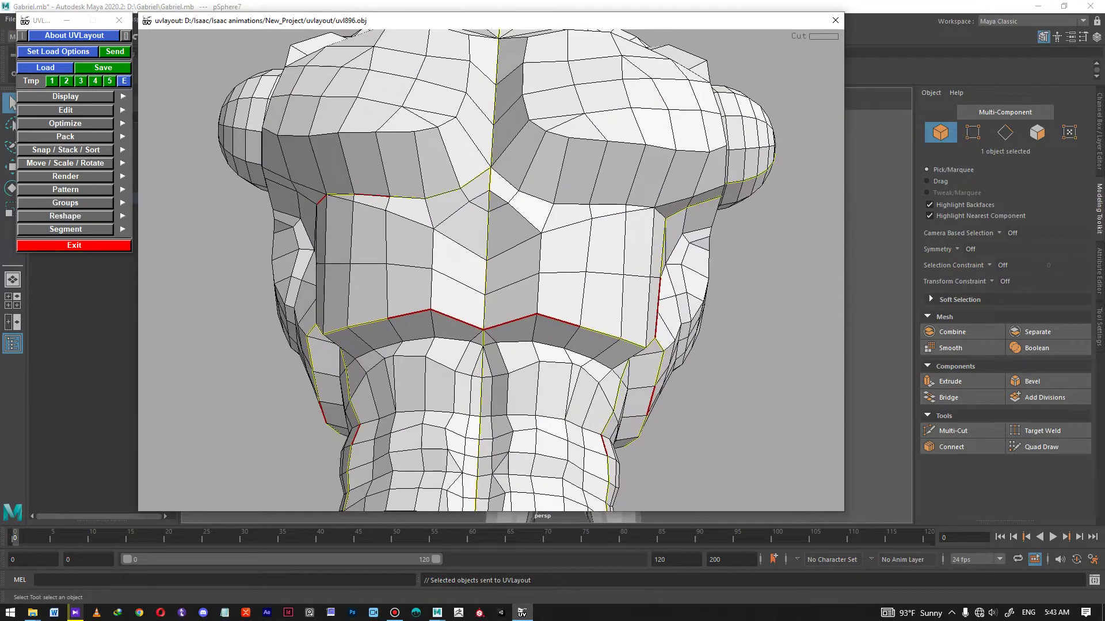
# Step: Mark cut seams down both sides of the central sternum section and across its upper slanted edges
pyautogui.moveTo(532, 195); pyautogui.dragTo(517, 170)
pyautogui.press('c')
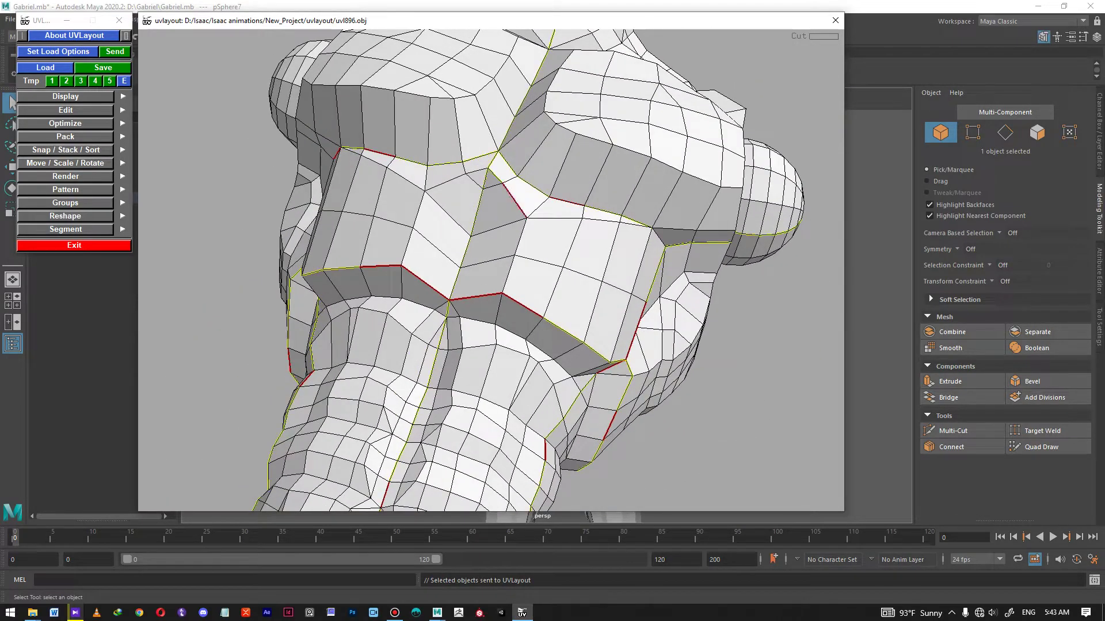
pyautogui.press('c')
pyautogui.moveTo(446, 182); pyautogui.dragTo(484, 155)
pyautogui.press('c')
pyautogui.press('c')
pyautogui.moveTo(429, 187); pyautogui.dragTo(449, 187, button='right')
pyautogui.moveTo(449, 187); pyautogui.dragTo(467, 233)
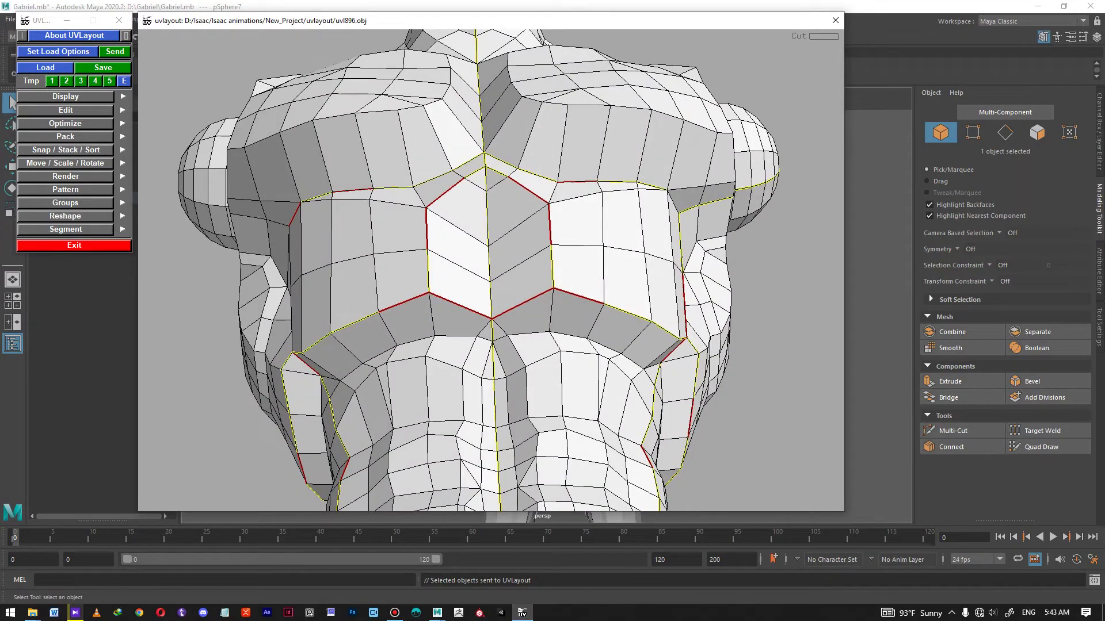
# Step: Examine the cut seams around the sternum section and beneath the chest from several angles
pyautogui.moveTo(489, 259); pyautogui.dragTo(489, 299)
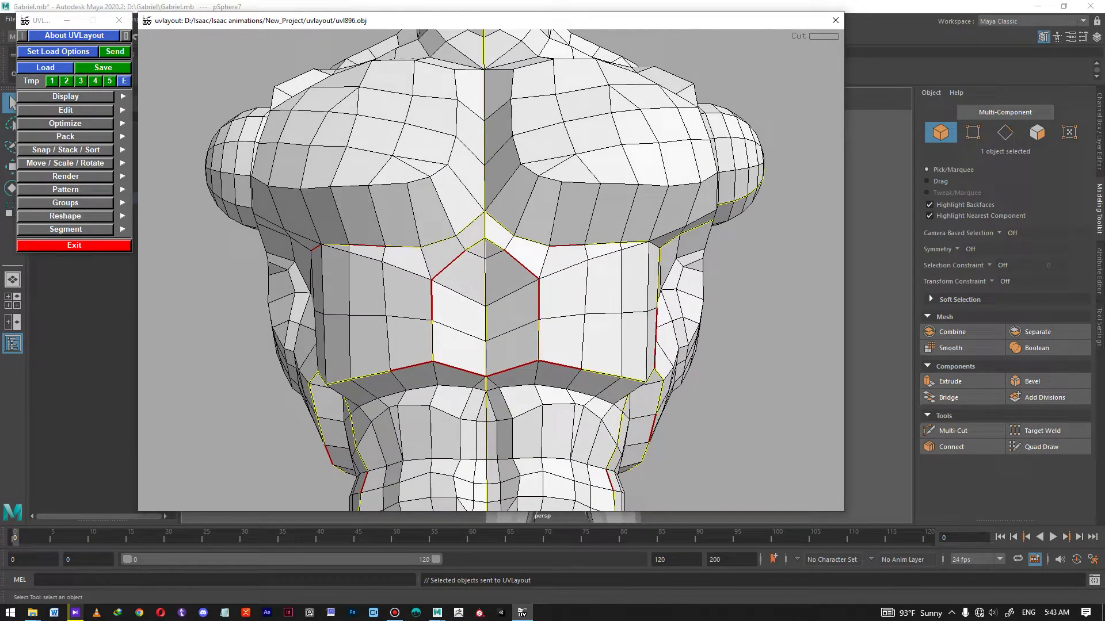
pyautogui.moveTo(489, 322); pyautogui.dragTo(492, 259)
pyautogui.moveTo(492, 259); pyautogui.dragTo(472, 323, button='middle')
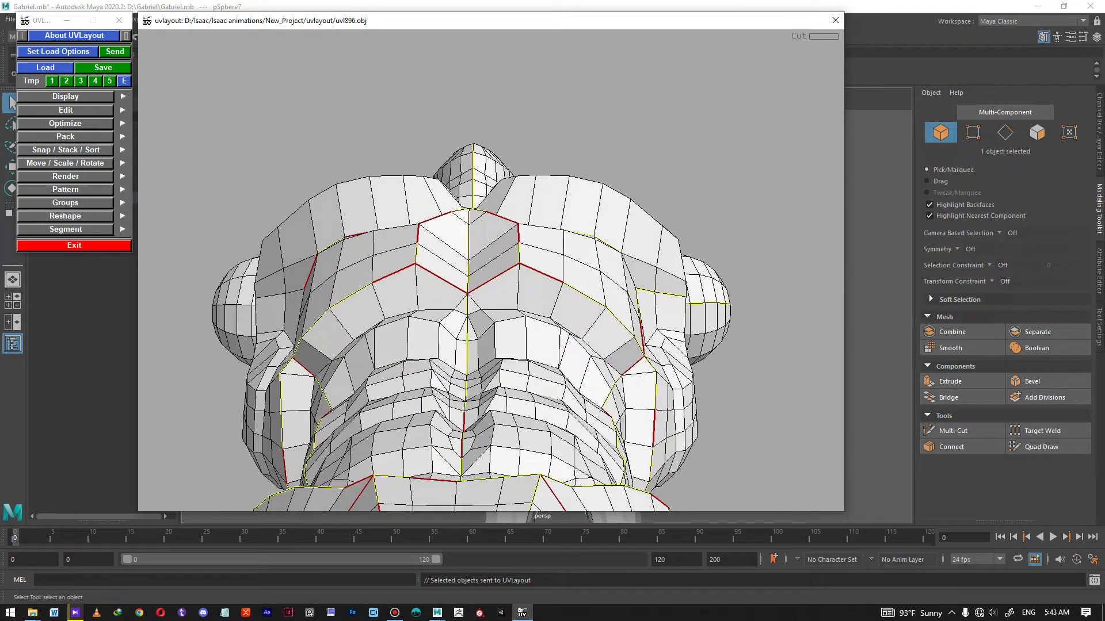
pyautogui.moveTo(471, 322); pyautogui.dragTo(489, 322, button='right')
pyautogui.moveTo(489, 322); pyautogui.dragTo(487, 400)
pyautogui.moveTo(487, 322); pyautogui.dragTo(510, 322, button='right')
pyautogui.moveTo(510, 322); pyautogui.dragTo(485, 303, button='middle')
pyautogui.moveTo(485, 302); pyautogui.dragTo(507, 302, button='right')
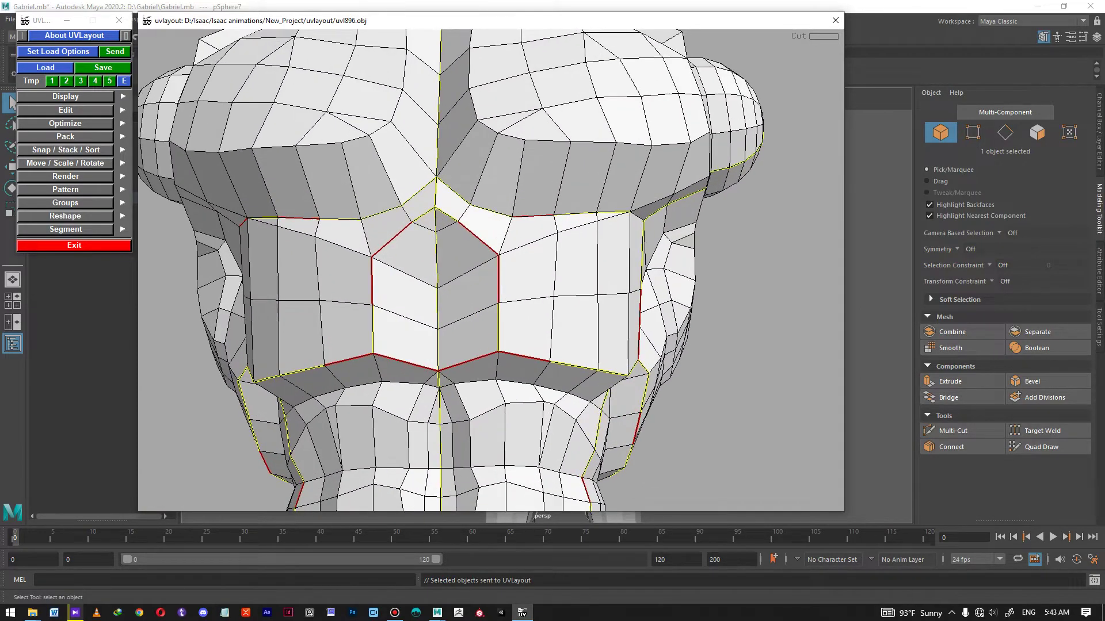
# Step: Mark cut seams from the torso's side panels onto the lower back, outlining the raised bands beside the central opening
pyautogui.moveTo(489, 302); pyautogui.dragTo(425, 311)
pyautogui.moveTo(426, 311); pyautogui.dragTo(405, 311, button='right')
pyautogui.moveTo(406, 311); pyautogui.dragTo(369, 276)
pyautogui.press('c')
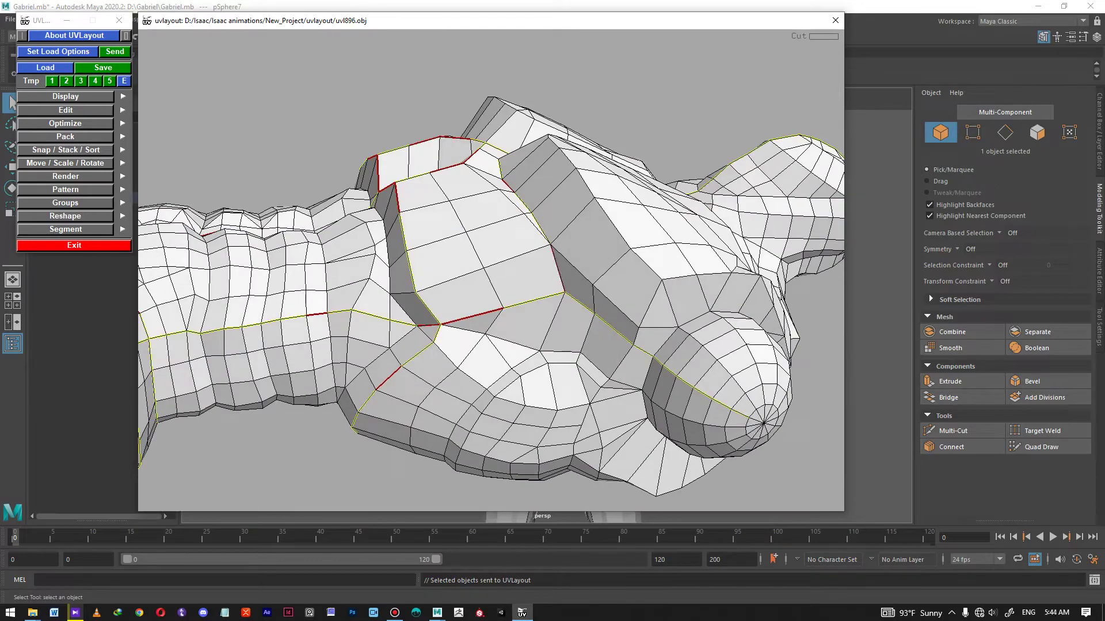
pyautogui.moveTo(558, 268); pyautogui.dragTo(768, 236)
pyautogui.press('c')
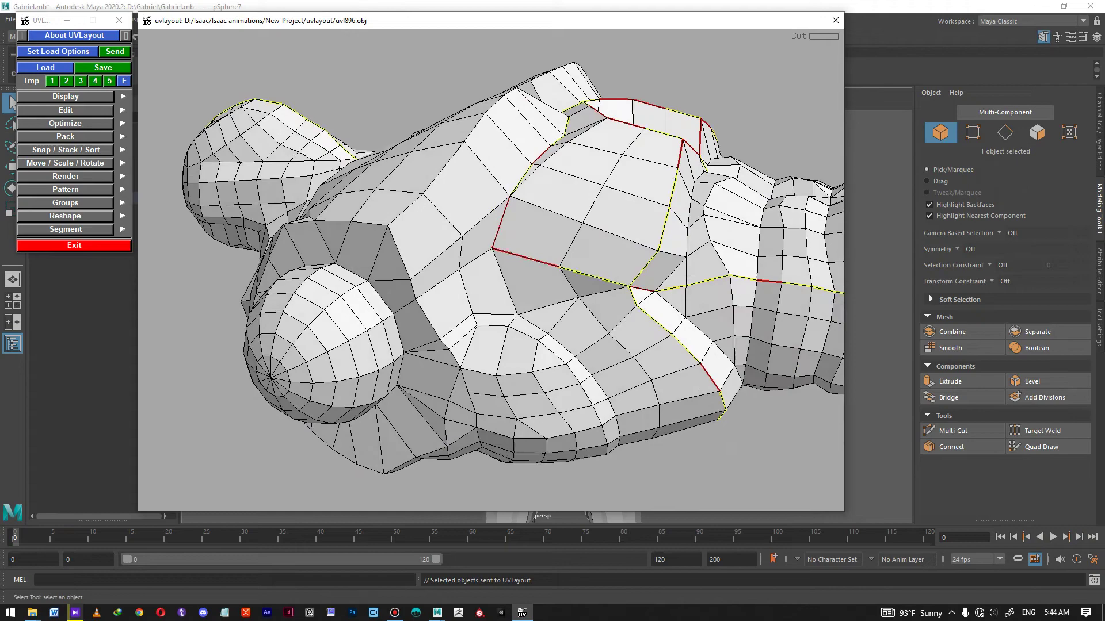
pyautogui.moveTo(529, 262); pyautogui.dragTo(589, 263, button='middle')
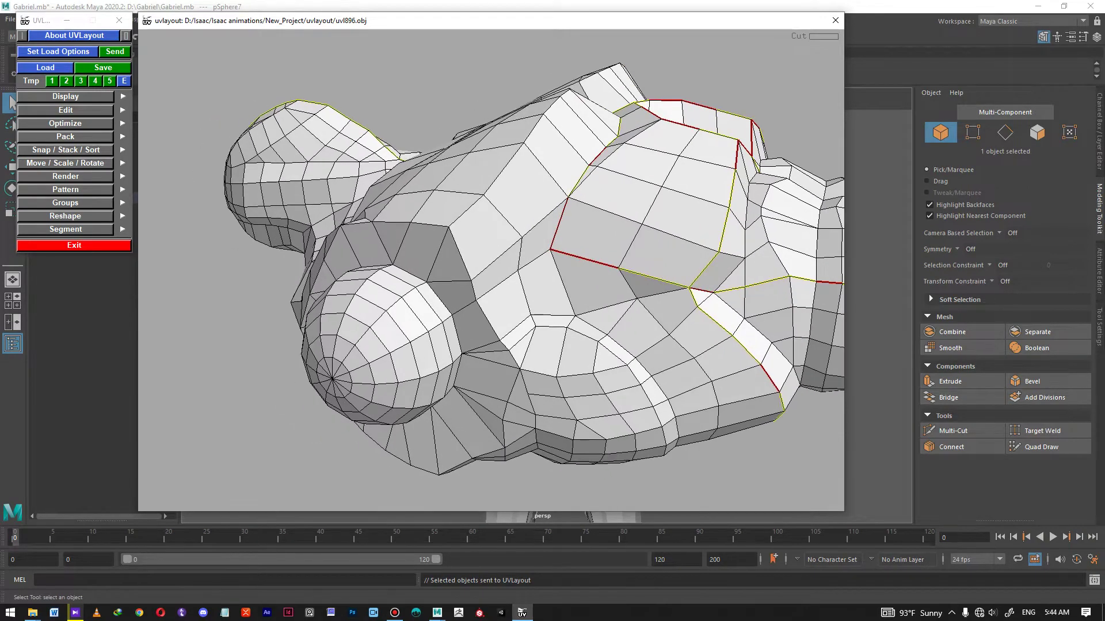
pyautogui.moveTo(589, 263); pyautogui.dragTo(486, 215)
pyautogui.moveTo(486, 215); pyautogui.dragTo(430, 189, button='middle')
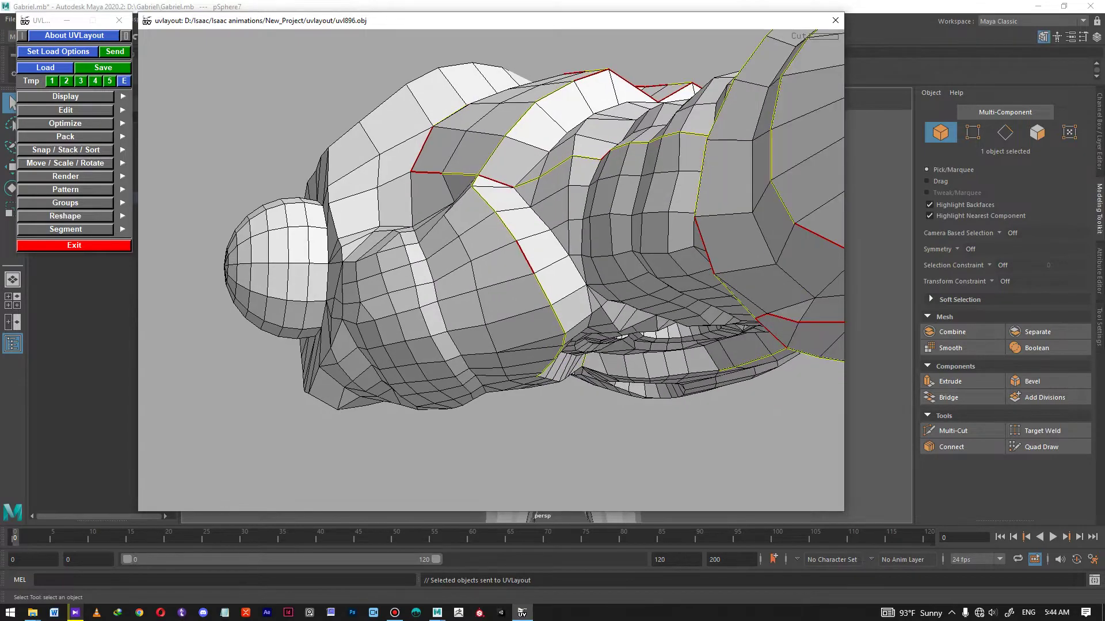
pyautogui.moveTo(541, 219); pyautogui.dragTo(452, 155)
pyautogui.press('c')
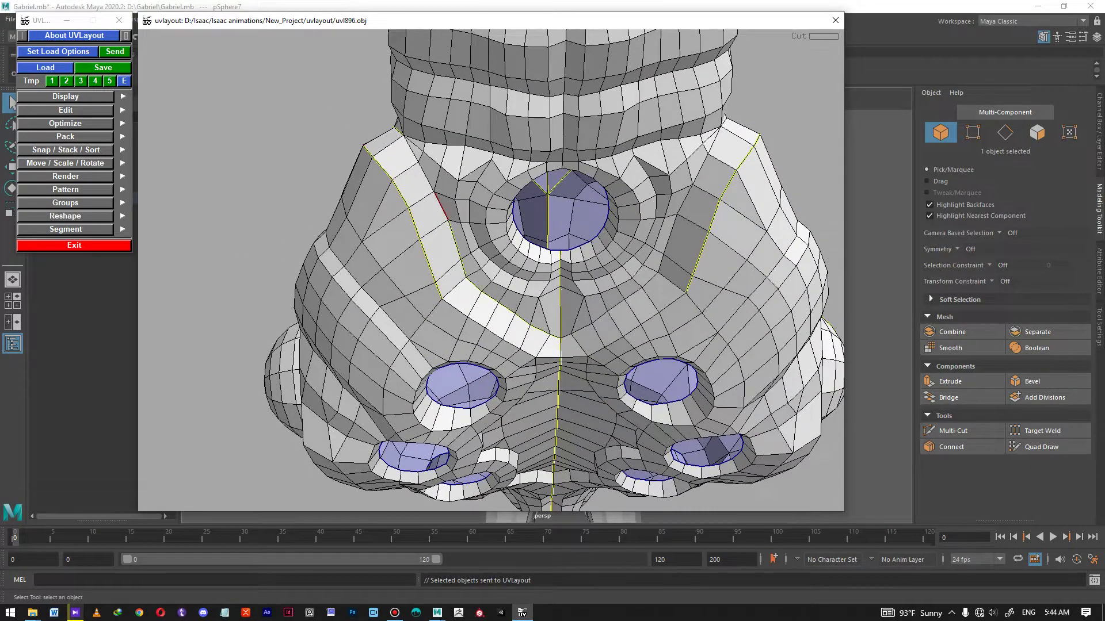
# Step: Complete the cut seams along the V-shaped bands around the lower-back opening and across the waist crease
pyautogui.press('c')
pyautogui.moveTo(599, 318); pyautogui.dragTo(420, 311)
pyautogui.moveTo(420, 311); pyautogui.dragTo(576, 409, button='middle')
pyautogui.moveTo(567, 318); pyautogui.dragTo(600, 329, button='middle')
pyautogui.moveTo(600, 330); pyautogui.dragTo(584, 345)
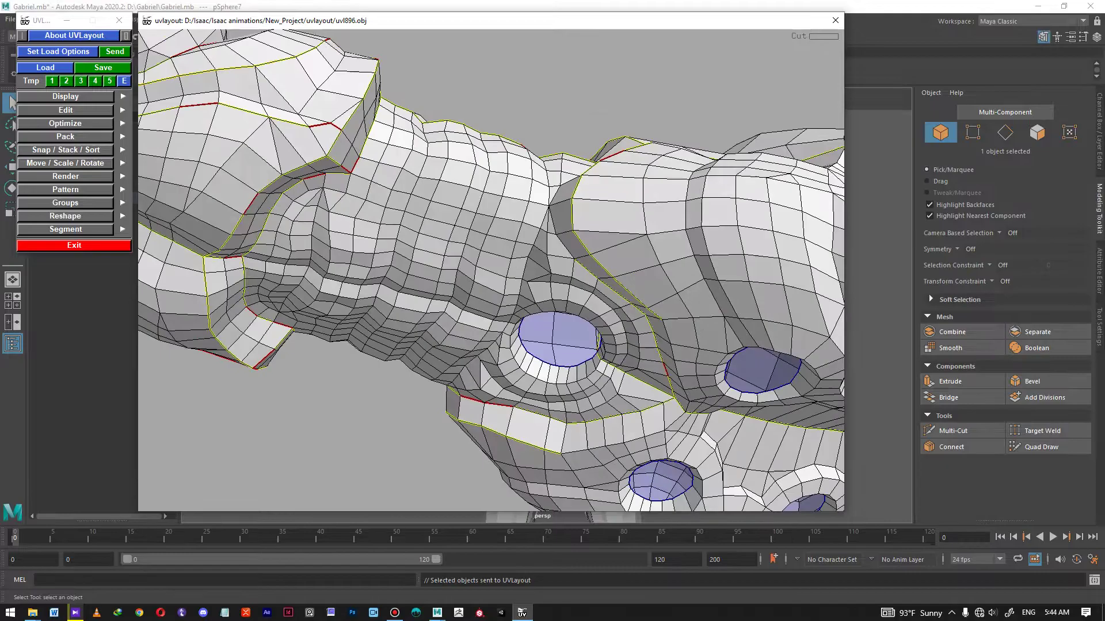
pyautogui.press('c')
pyautogui.moveTo(535, 238); pyautogui.dragTo(642, 250)
pyautogui.moveTo(566, 287)
pyautogui.mouseDown()
pyautogui.moveTo(489, 437)
pyautogui.moveTo(495, 460)
pyautogui.moveTo(506, 403)
pyautogui.moveTo(576, 323)
pyautogui.moveTo(566, 305)
pyautogui.mouseUp()
pyautogui.moveTo(567, 305); pyautogui.dragTo(598, 323, button='right')
pyautogui.moveTo(598, 322); pyautogui.dragTo(604, 313)
pyautogui.moveTo(604, 314); pyautogui.dragTo(581, 302, button='right')
pyautogui.moveTo(582, 302); pyautogui.dragTo(566, 190, button='middle')
pyautogui.moveTo(566, 190)
pyautogui.mouseDown()
pyautogui.moveTo(589, 192)
pyautogui.moveTo(575, 207)
pyautogui.mouseUp()
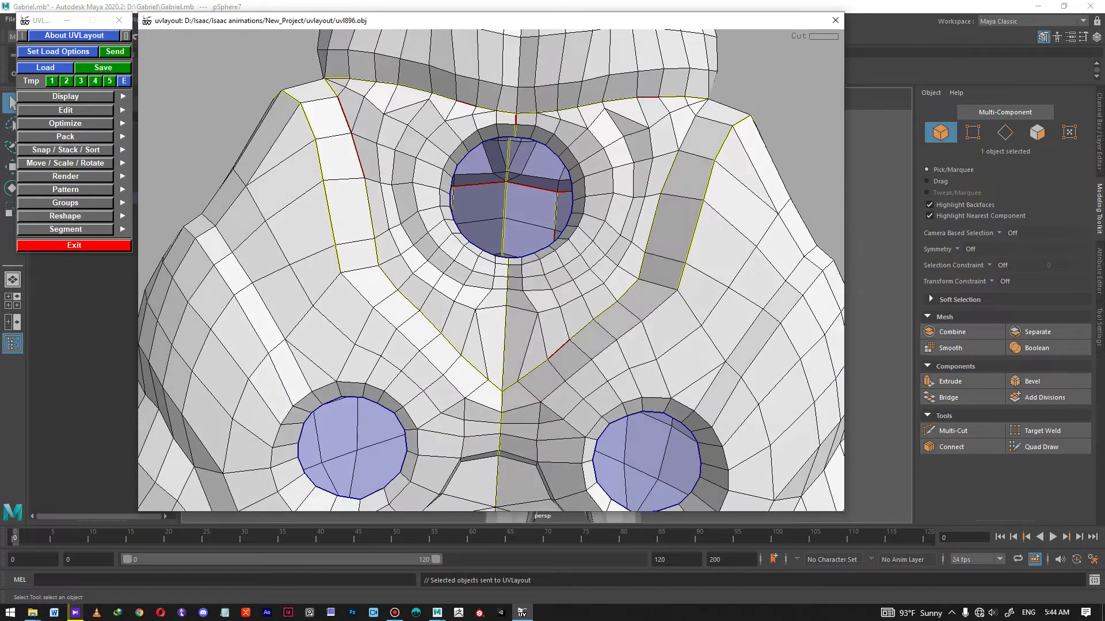
# Step: Inspect the upper back and mark a cut seam on the side of the torso near the shoulder
pyautogui.moveTo(575, 207); pyautogui.dragTo(546, 199, button='right')
pyautogui.moveTo(547, 198); pyautogui.dragTo(550, 86, button='middle')
pyautogui.moveTo(550, 86); pyautogui.dragTo(630, 78)
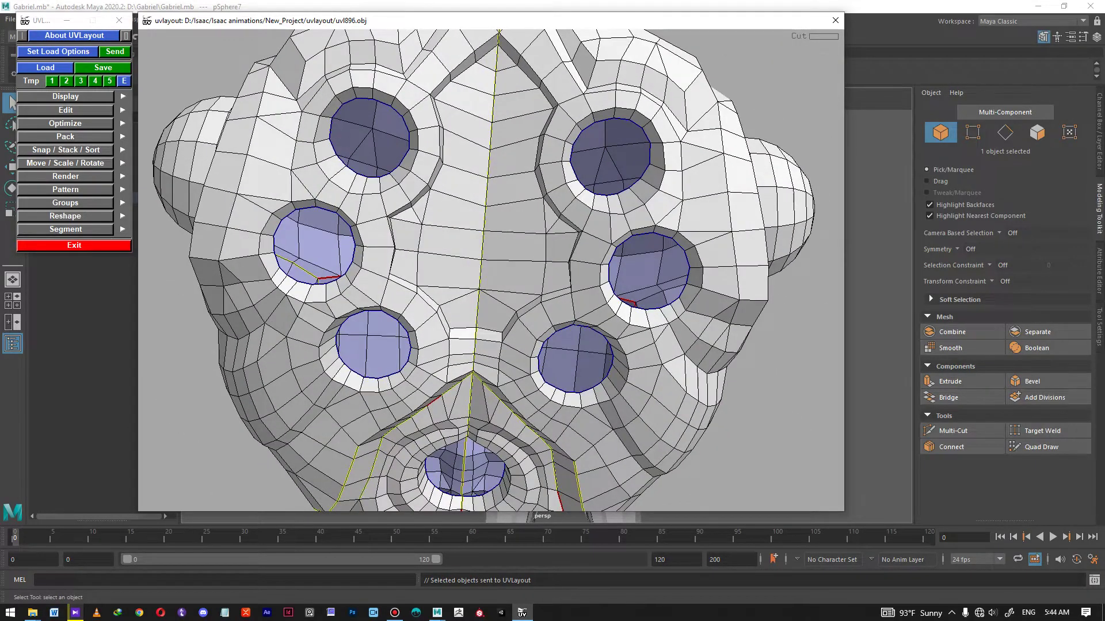
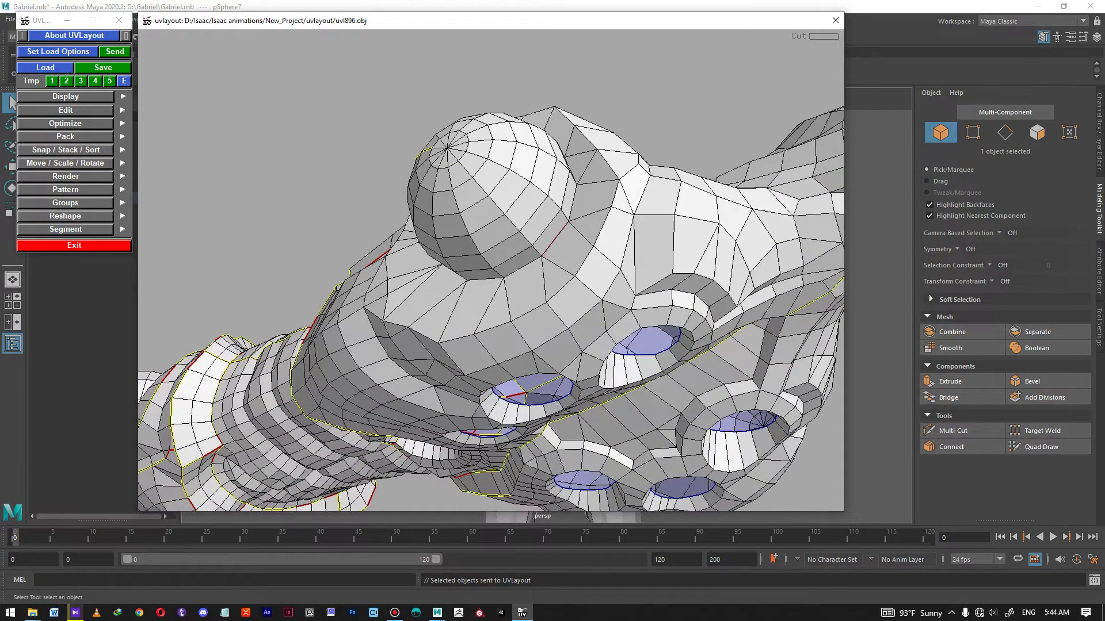
pyautogui.moveTo(472, 242); pyautogui.dragTo(552, 346)
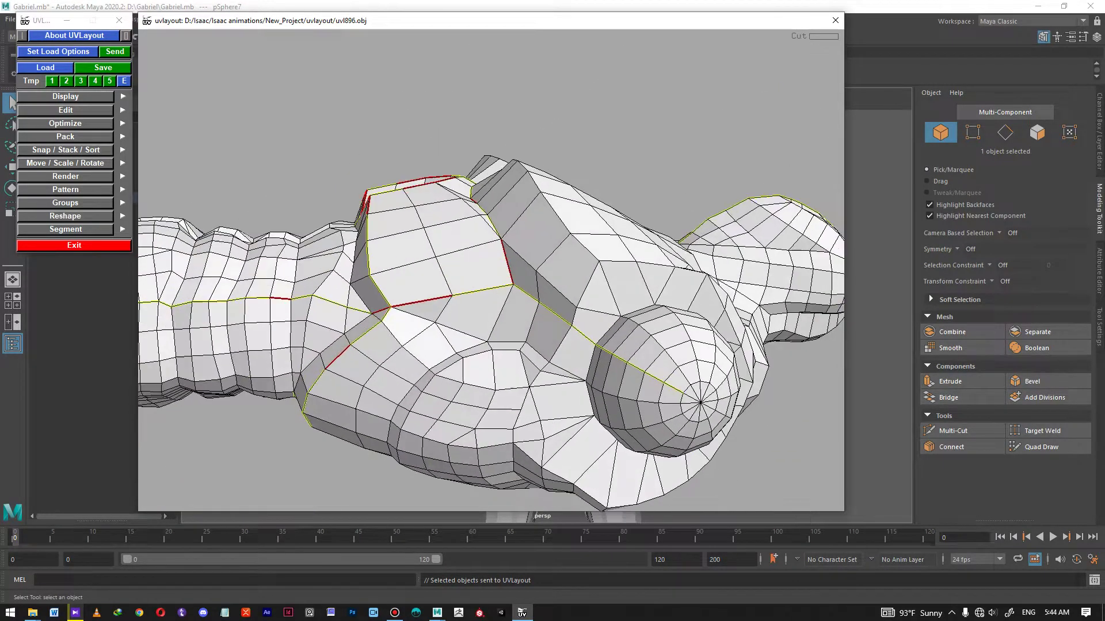
pyautogui.moveTo(553, 345); pyautogui.dragTo(489, 241, button='middle')
pyautogui.moveTo(489, 242)
pyautogui.mouseDown()
pyautogui.moveTo(509, 259)
pyautogui.moveTo(492, 176)
pyautogui.moveTo(408, 230)
pyautogui.moveTo(483, 236)
pyautogui.moveTo(460, 172)
pyautogui.moveTo(552, 247)
pyautogui.moveTo(489, 150)
pyautogui.moveTo(460, 253)
pyautogui.moveTo(547, 328)
pyautogui.moveTo(506, 311)
pyautogui.moveTo(471, 265)
pyautogui.moveTo(489, 167)
pyautogui.moveTo(455, 189)
pyautogui.moveTo(530, 259)
pyautogui.moveTo(494, 190)
pyautogui.moveTo(552, 259)
pyautogui.moveTo(628, 230)
pyautogui.moveTo(518, 276)
pyautogui.moveTo(535, 258)
pyautogui.moveTo(483, 230)
pyautogui.moveTo(553, 259)
pyautogui.moveTo(587, 305)
pyautogui.moveTo(501, 316)
pyautogui.moveTo(559, 305)
pyautogui.moveTo(507, 271)
pyautogui.moveTo(552, 230)
pyautogui.moveTo(495, 276)
pyautogui.moveTo(512, 265)
pyautogui.moveTo(489, 230)
pyautogui.moveTo(518, 294)
pyautogui.moveTo(489, 236)
pyautogui.moveTo(529, 254)
pyautogui.moveTo(500, 218)
pyautogui.moveTo(529, 259)
pyautogui.moveTo(495, 305)
pyautogui.moveTo(524, 253)
pyautogui.moveTo(501, 299)
pyautogui.moveTo(489, 277)
pyautogui.moveTo(518, 231)
pyautogui.moveTo(495, 259)
pyautogui.moveTo(518, 299)
pyautogui.moveTo(489, 247)
pyautogui.moveTo(535, 259)
pyautogui.moveTo(501, 230)
pyautogui.mouseUp()
pyautogui.press('c')
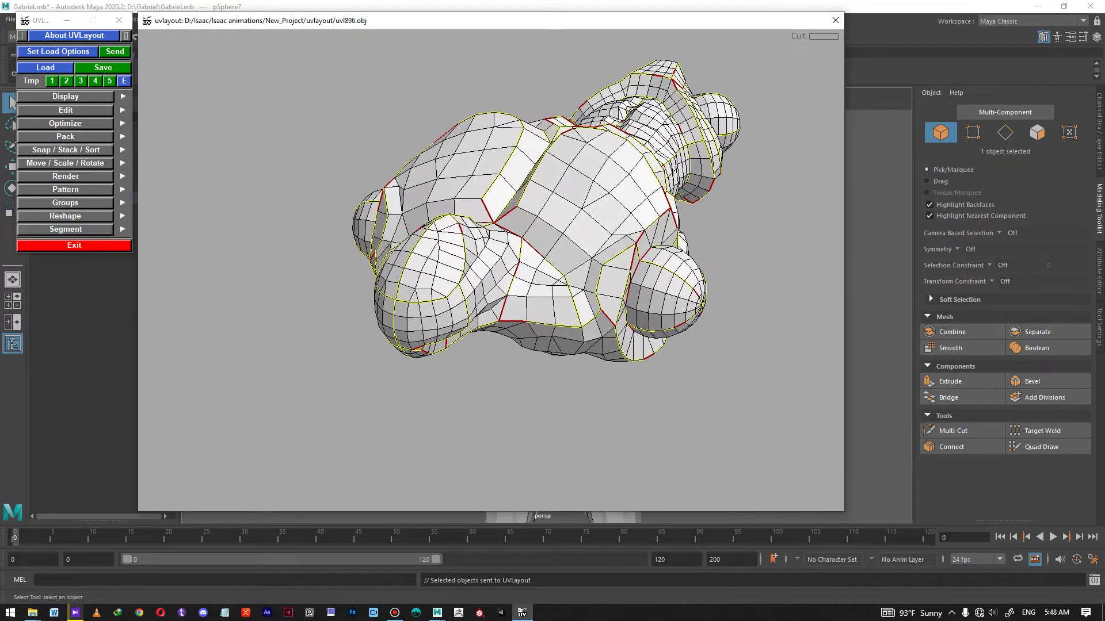
# Step: Detach the quarter segments of the first shoulder cap along their marked seams
pyautogui.moveTo(517, 299); pyautogui.dragTo(477, 259)
pyautogui.moveTo(478, 259); pyautogui.dragTo(506, 265, button='right')
pyautogui.moveTo(506, 264); pyautogui.dragTo(449, 236)
pyautogui.moveTo(448, 236); pyautogui.dragTo(489, 262, button='middle')
pyautogui.moveTo(489, 261); pyautogui.dragTo(529, 264, button='right')
pyautogui.moveTo(529, 265); pyautogui.dragTo(544, 269)
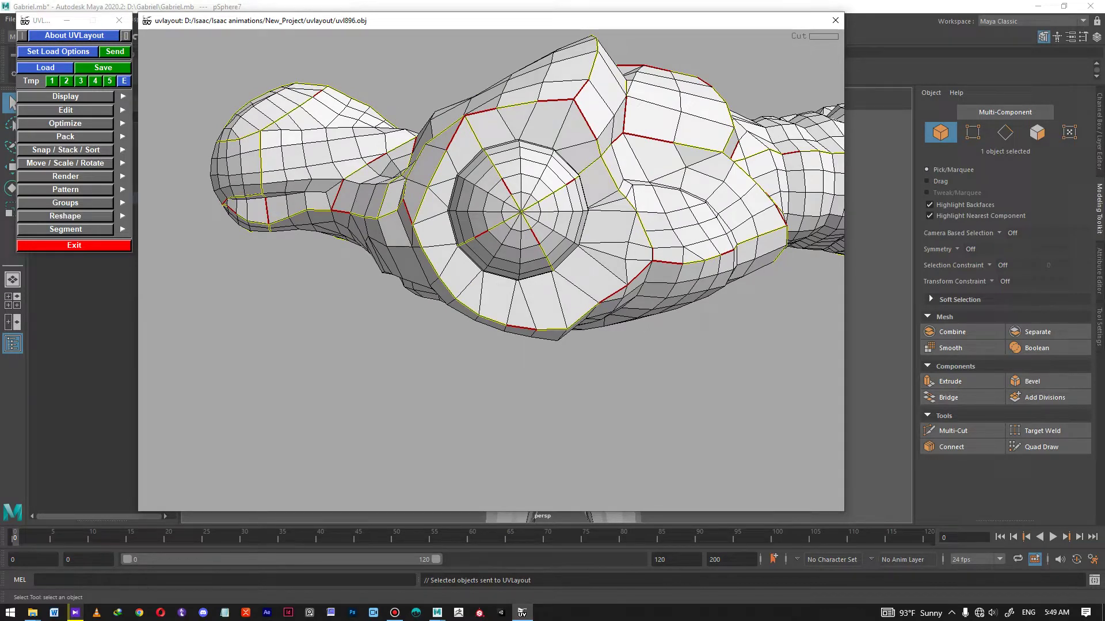
pyautogui.press('Return')
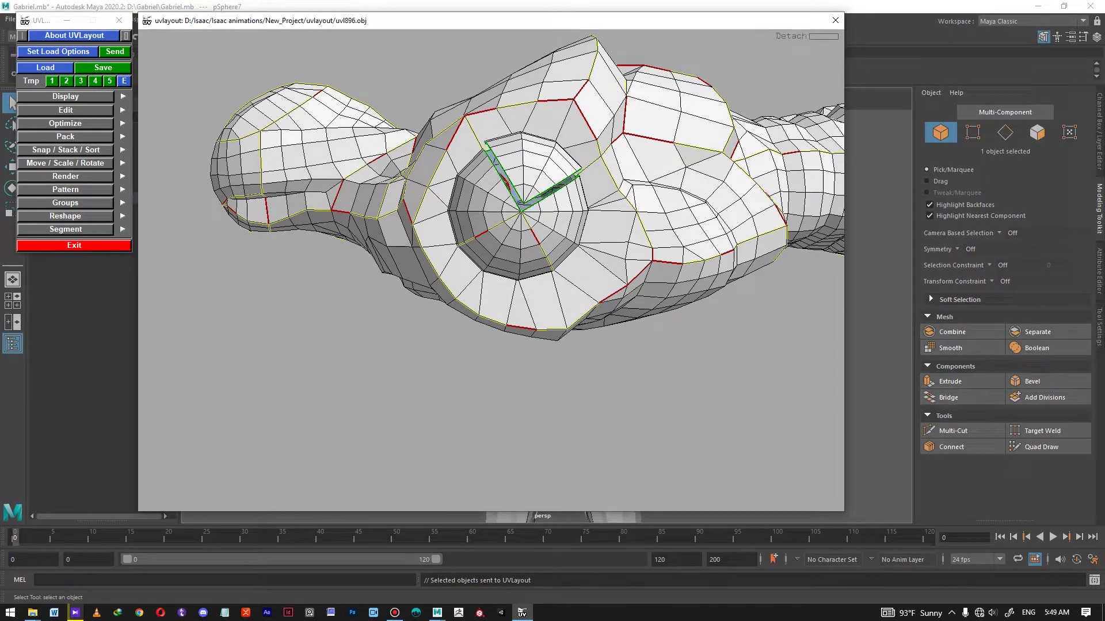
pyautogui.press('Return')
pyautogui.press('Return')
pyautogui.press('Return')
# Step: Detach the four quarter segments of the opposite shoulder cap along their seams
pyautogui.moveTo(558, 225); pyautogui.dragTo(726, 250)
pyautogui.press('d')
pyautogui.press('d')
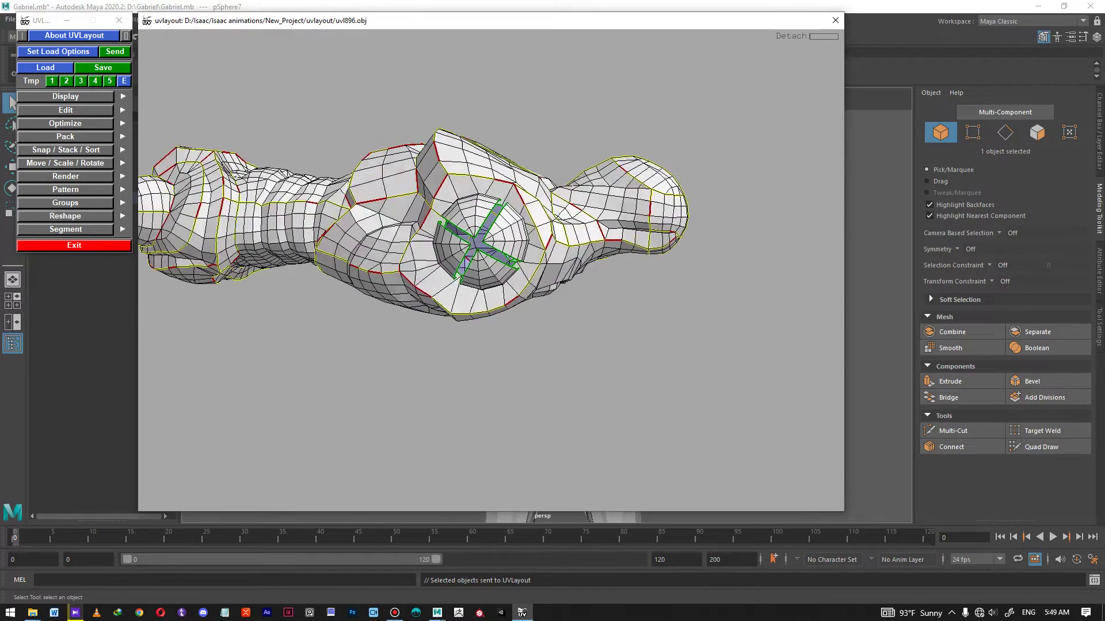
# Step: Detach the panels surrounding both shoulder caps and the trapezius panels between neck and shoulders
pyautogui.moveTo(553, 282); pyautogui.dragTo(337, 270)
pyautogui.press('Return')
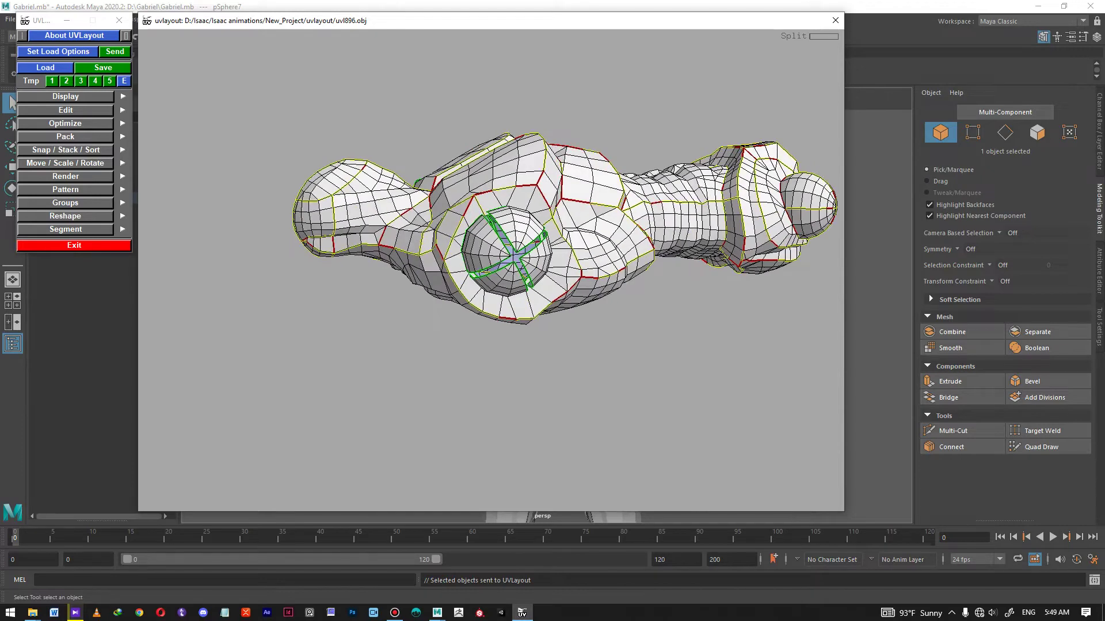
pyautogui.press('Return')
pyautogui.moveTo(498, 259); pyautogui.dragTo(679, 254)
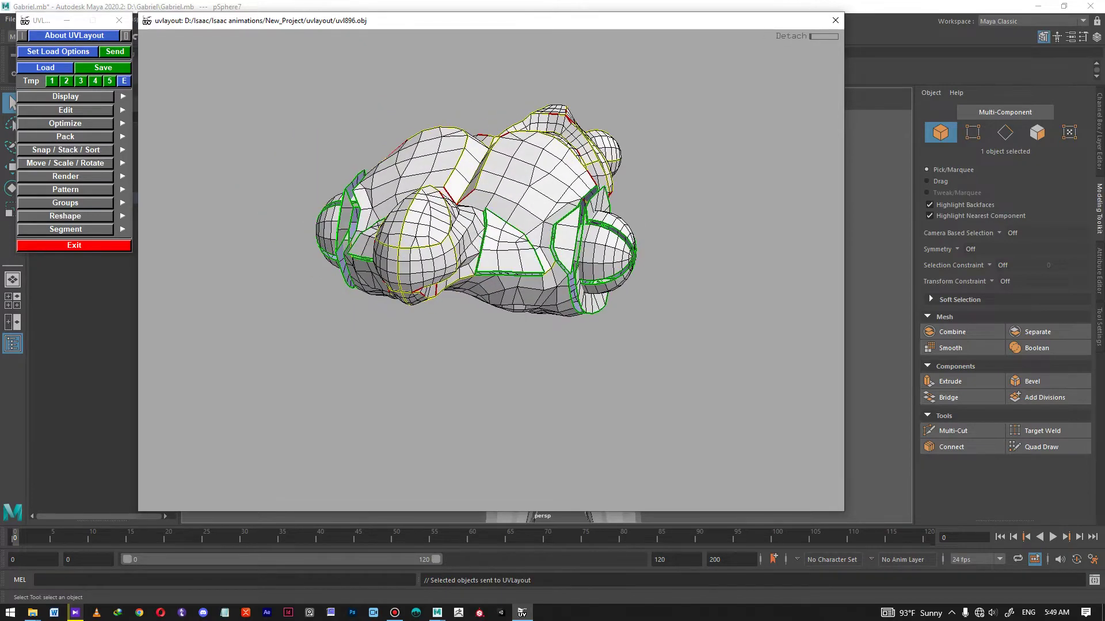
# Step: Detach the chest muscles, central sternum section and rib panels along their marked seams
pyautogui.moveTo(357, 190); pyautogui.dragTo(518, 115)
pyautogui.press('Return')
pyautogui.moveTo(501, 267); pyautogui.dragTo(524, 268, button='right')
pyautogui.press('Return')
pyautogui.moveTo(443, 241); pyautogui.dragTo(547, 156)
pyautogui.press('Return')
pyautogui.press('Return')
pyautogui.press('Return')
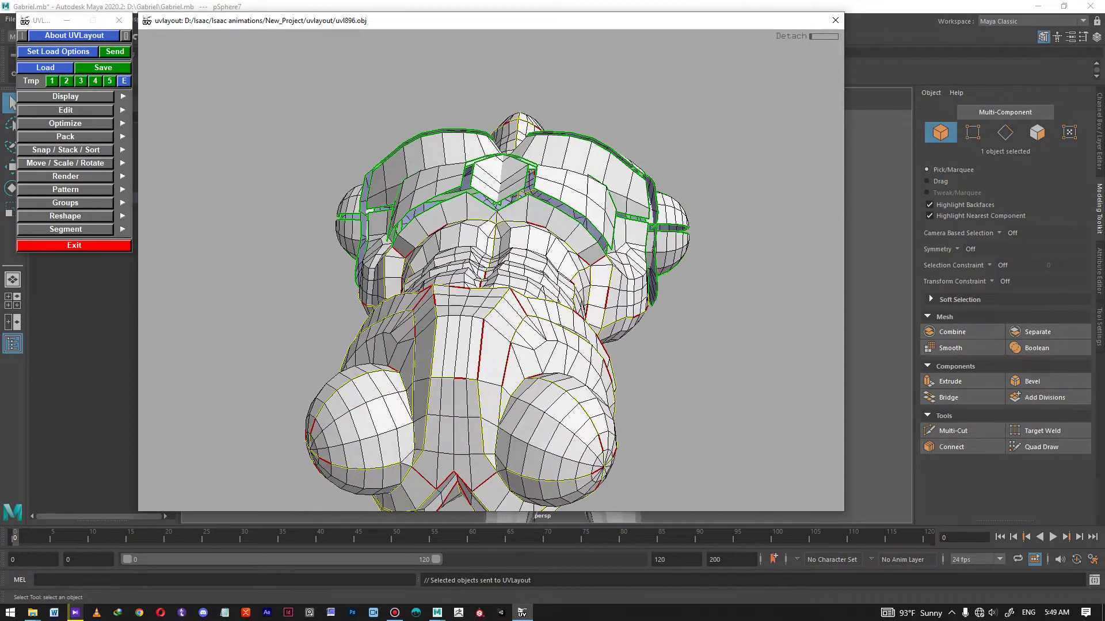
# Step: Detach the torso's side panels and split the upper back along the spine seam
pyautogui.press('Return')
pyautogui.moveTo(466, 213)
pyautogui.mouseDown()
pyautogui.moveTo(546, 305)
pyautogui.moveTo(518, 282)
pyautogui.moveTo(472, 193)
pyautogui.mouseUp()
pyautogui.press('Return')
pyautogui.press('Return')
pyautogui.press('Return')
pyautogui.moveTo(472, 193); pyautogui.dragTo(486, 216, button='middle')
pyautogui.moveTo(486, 216); pyautogui.dragTo(535, 230)
pyautogui.moveTo(535, 230); pyautogui.dragTo(581, 254, button='right')
pyautogui.moveTo(581, 253); pyautogui.dragTo(570, 298, button='middle')
pyautogui.moveTo(571, 298); pyautogui.dragTo(584, 305, button='right')
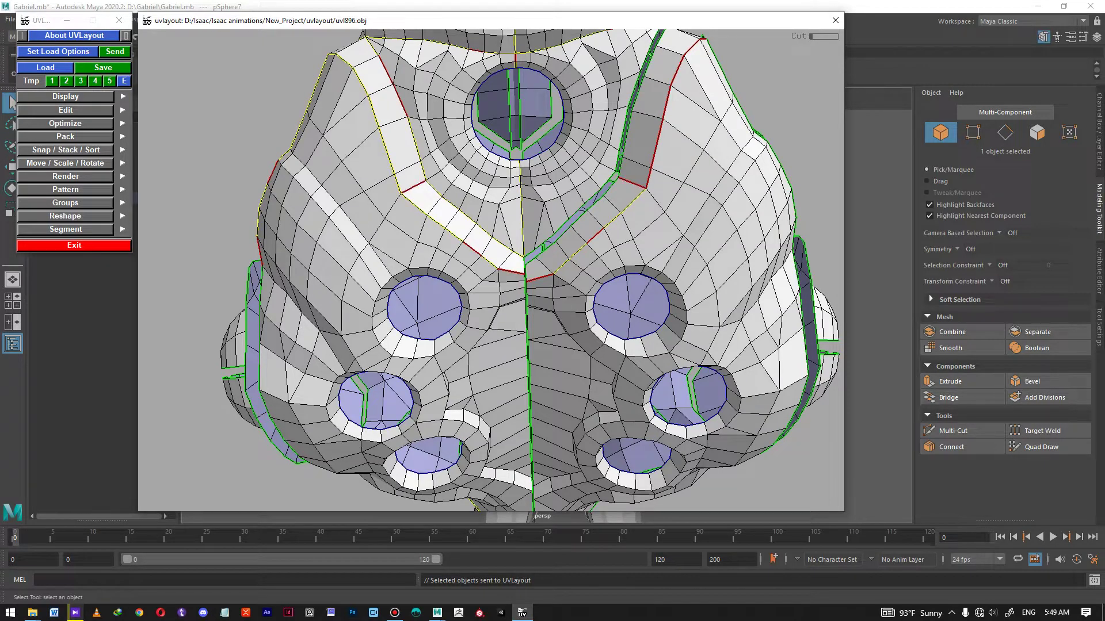
# Step: Detach the V-shaped bands around the lower-back opening and separate the back along the waist crease
pyautogui.press('Return')
pyautogui.press('Return')
pyautogui.press('Return')
pyautogui.press('Return')
pyautogui.moveTo(506, 282); pyautogui.dragTo(467, 313)
pyautogui.press('Return')
pyautogui.press('Return')
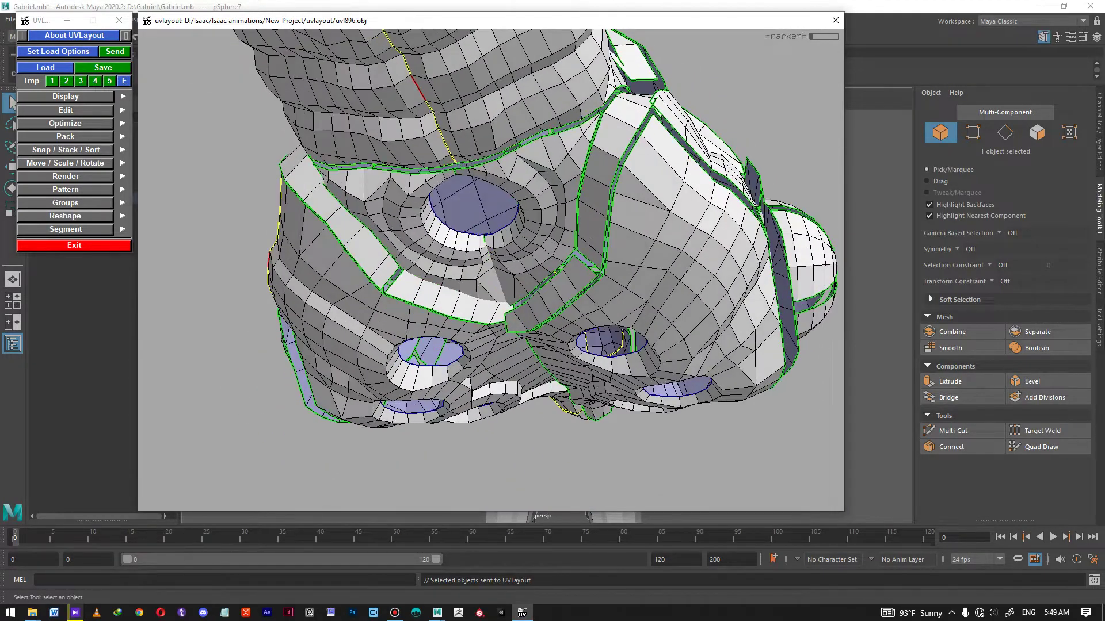
pyautogui.press('Return')
pyautogui.press('Return')
# Step: Split the segmented waist along its rear centre seam and detach the belt-like band around the hips
pyautogui.moveTo(468, 379); pyautogui.dragTo(448, 288)
pyautogui.moveTo(720, 259); pyautogui.dragTo(564, 230, button='middle')
pyautogui.moveTo(564, 230); pyautogui.dragTo(621, 242, button='right')
pyautogui.press('Return')
pyautogui.press('Return')
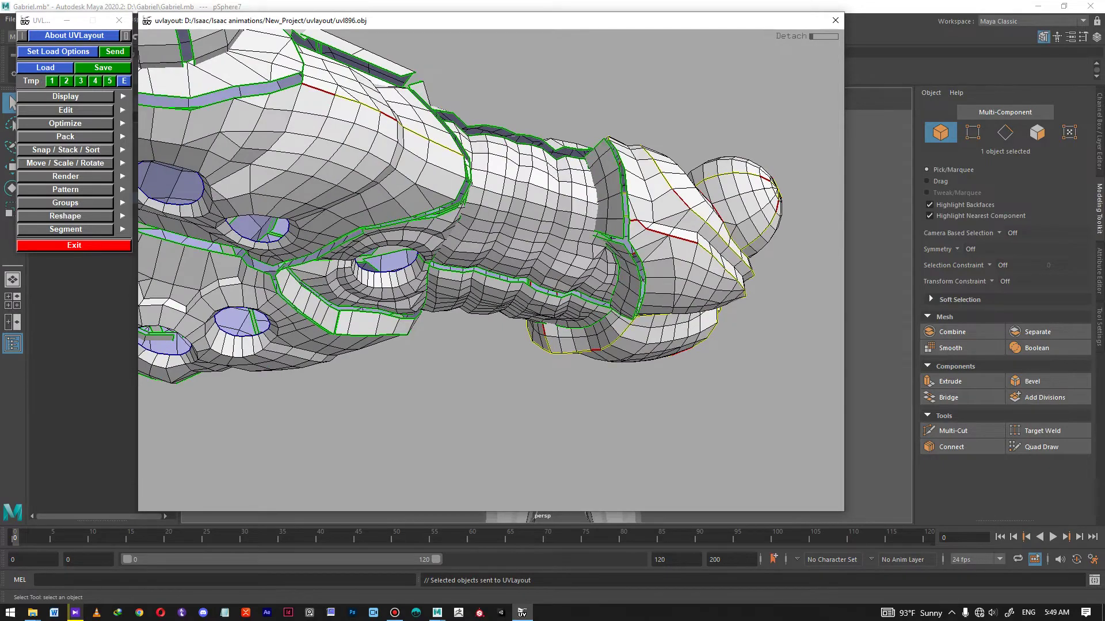
pyautogui.moveTo(621, 270); pyautogui.dragTo(472, 287)
pyautogui.moveTo(472, 287); pyautogui.dragTo(604, 236, button='middle')
pyautogui.press('Return')
pyautogui.press('Return')
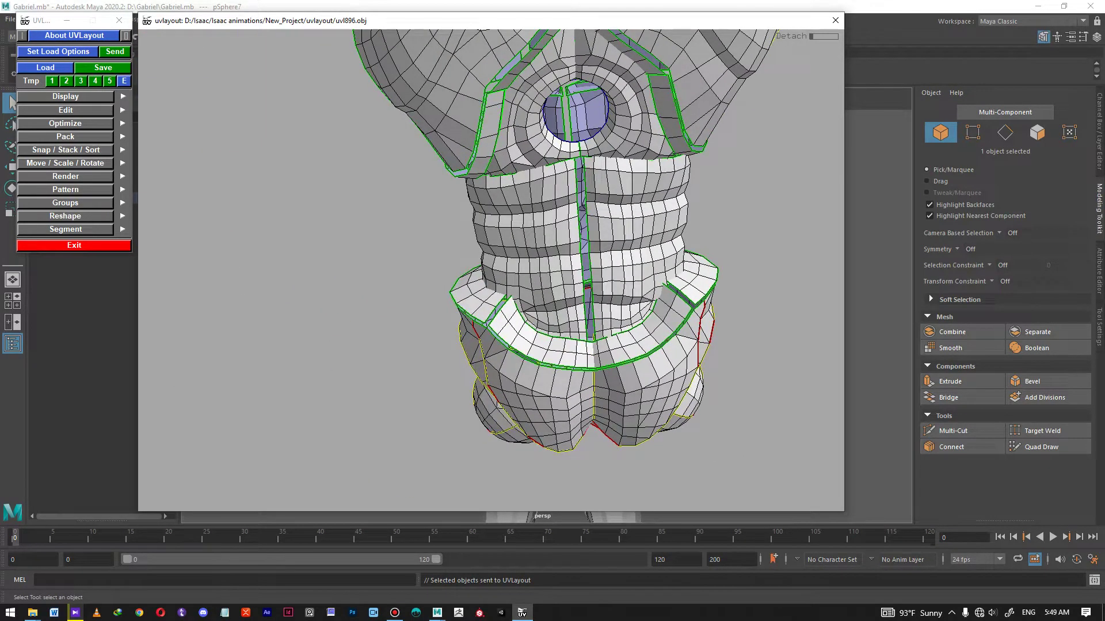
# Step: Detach the hip, buttock and leg-joint segments on the first side of the pelvis
pyautogui.moveTo(604, 236); pyautogui.dragTo(426, 248)
pyautogui.moveTo(425, 247); pyautogui.dragTo(380, 247, button='right')
pyautogui.moveTo(518, 259); pyautogui.dragTo(369, 233)
pyautogui.press('Return')
pyautogui.press('Return')
pyautogui.press('Return')
pyautogui.press('Return')
pyautogui.press('Return')
pyautogui.press('Return')
pyautogui.moveTo(368, 233); pyautogui.dragTo(426, 242, button='middle')
pyautogui.moveTo(425, 241); pyautogui.dragTo(478, 242, button='right')
pyautogui.moveTo(477, 242); pyautogui.dragTo(452, 242)
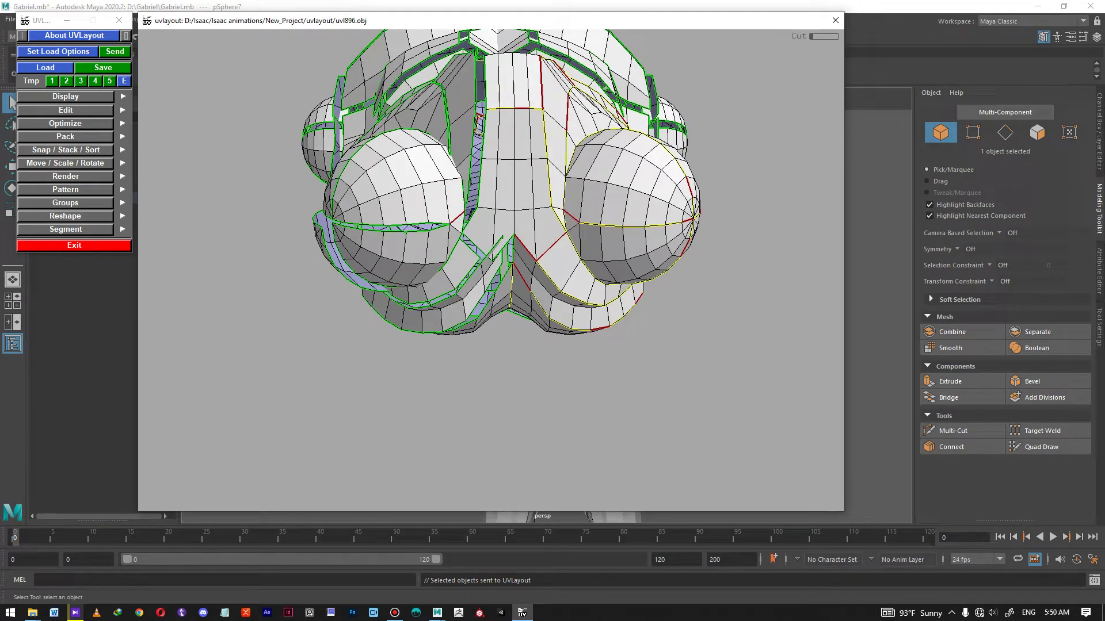
# Step: Detach the opposite leg-joint segments, its hip and buttock panels, and the remaining central pelvis pieces
pyautogui.press('Return')
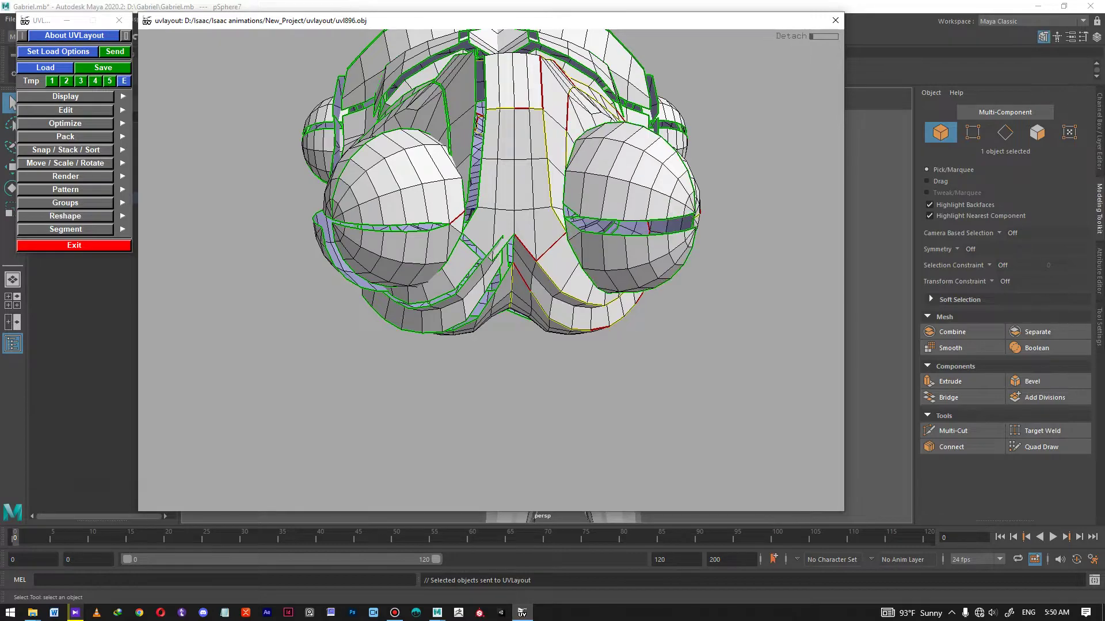
pyautogui.moveTo(518, 230); pyautogui.dragTo(409, 227)
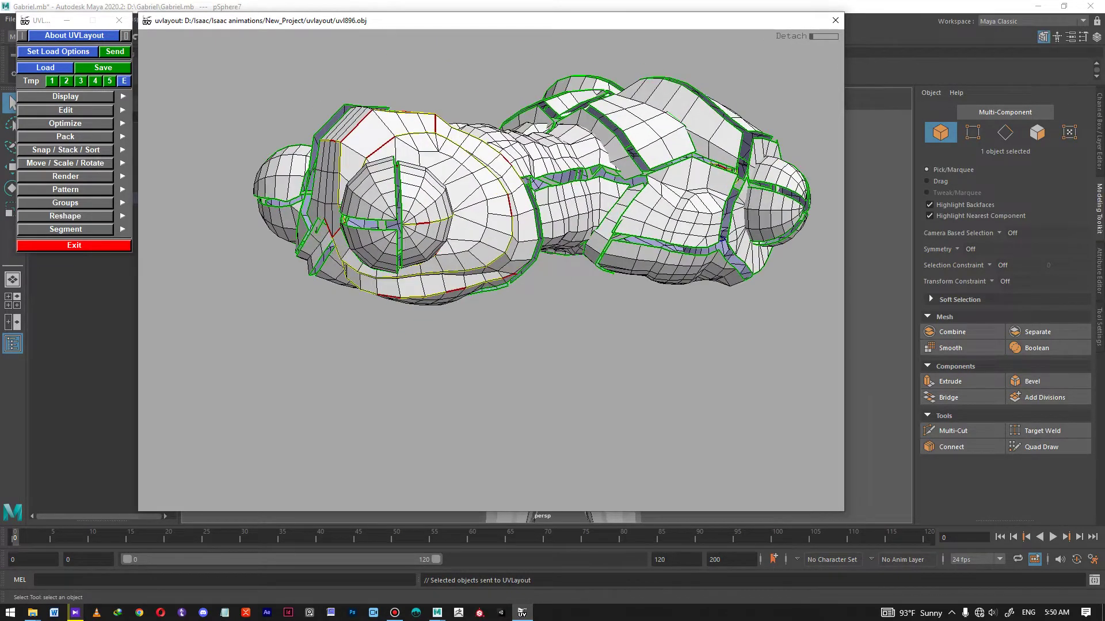
pyautogui.press('Return')
pyautogui.moveTo(494, 231)
pyautogui.mouseDown()
pyautogui.moveTo(443, 228)
pyautogui.moveTo(457, 187)
pyautogui.moveTo(458, 213)
pyautogui.moveTo(500, 253)
pyautogui.moveTo(561, 262)
pyautogui.mouseUp()
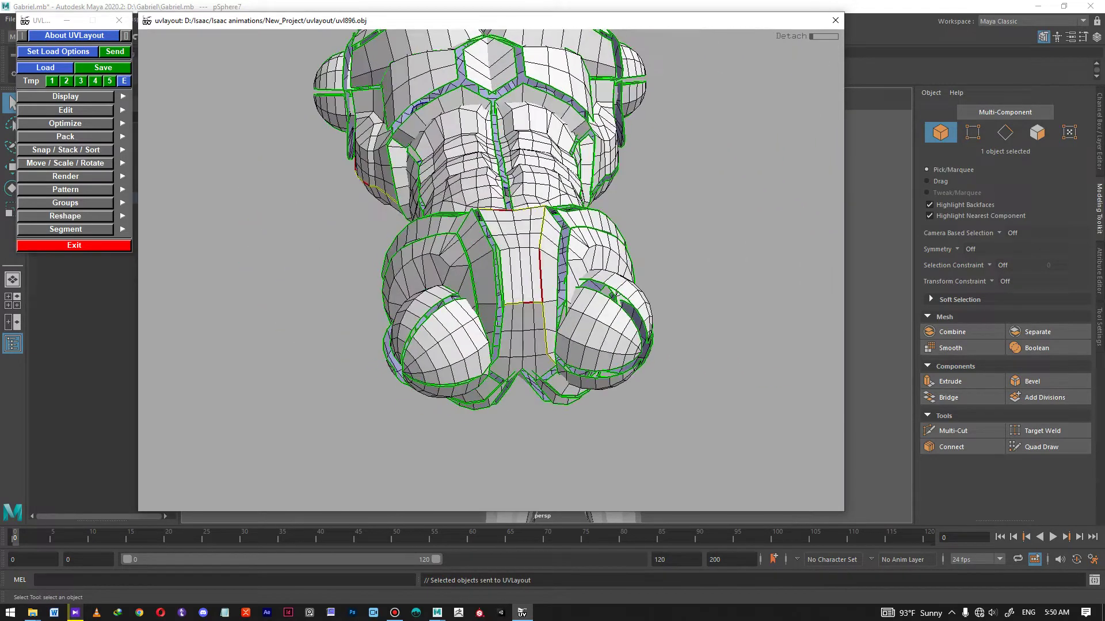
pyautogui.press('c')
pyautogui.moveTo(535, 322); pyautogui.dragTo(560, 339)
pyautogui.moveTo(518, 276); pyautogui.dragTo(587, 294, button='middle')
pyautogui.moveTo(552, 281); pyautogui.dragTo(546, 242)
# Step: Detach the head and neck pieces along their marked seams
pyautogui.moveTo(515, 161); pyautogui.dragTo(481, 340)
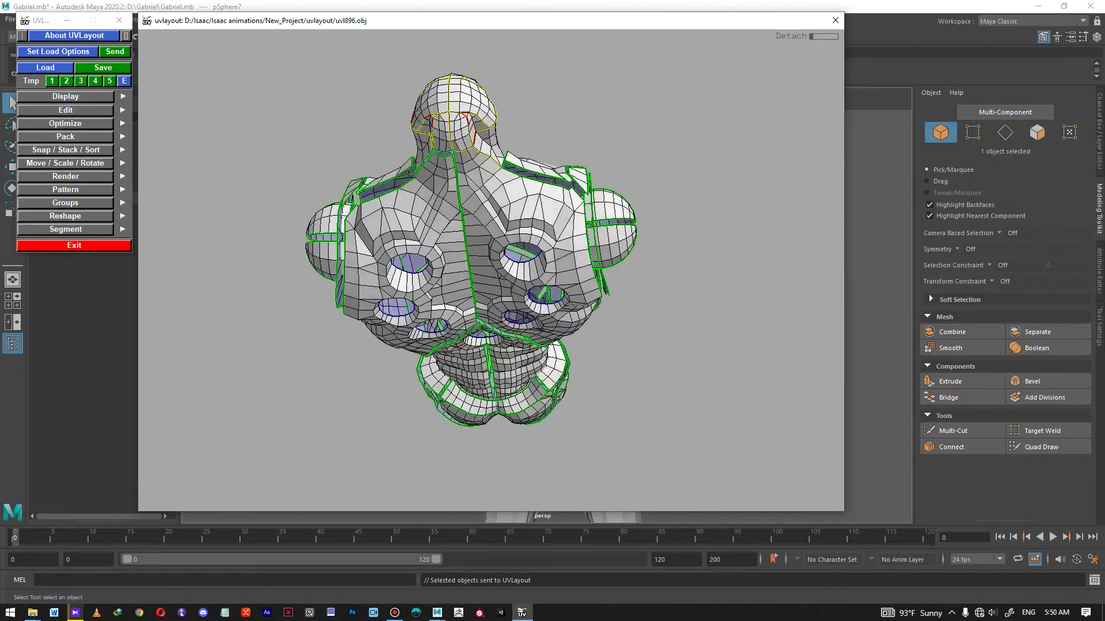
pyautogui.moveTo(483, 323); pyautogui.dragTo(529, 276, button='right')
pyautogui.moveTo(518, 276); pyautogui.dragTo(288, 256)
pyautogui.press('Return')
pyautogui.press('Return')
pyautogui.press('Return')
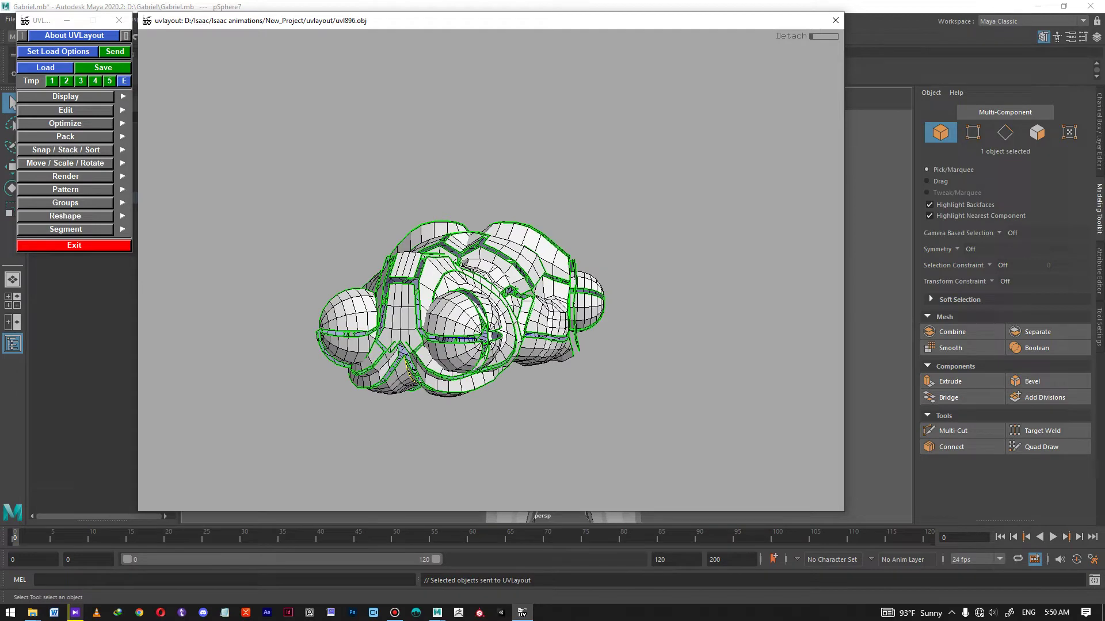
# Step: Drop the abdomen panels and the rib panel on one side into UV space
pyautogui.moveTo(402, 276); pyautogui.dragTo(432, 409)
pyautogui.moveTo(431, 409); pyautogui.dragTo(463, 351, button='middle')
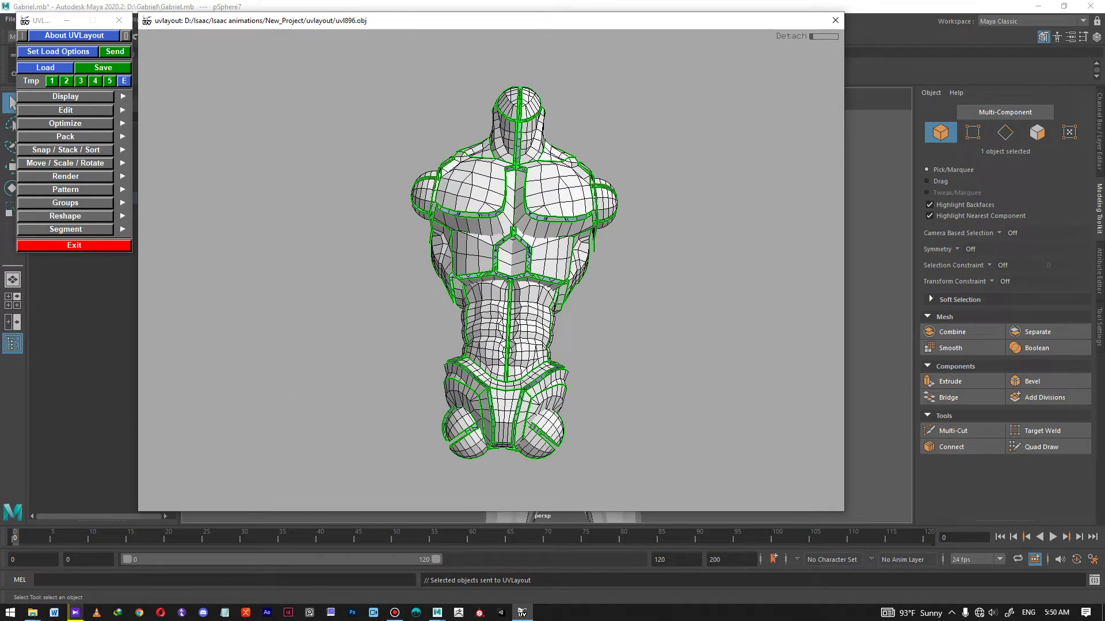
pyautogui.moveTo(463, 351); pyautogui.dragTo(481, 236)
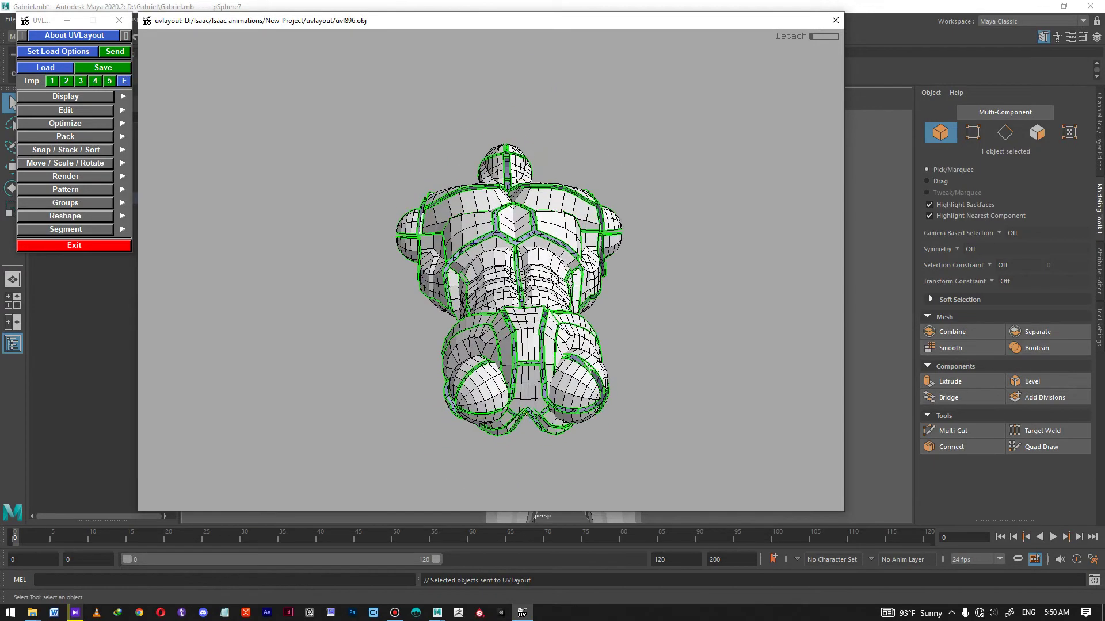
pyautogui.press('d')
pyautogui.press('d')
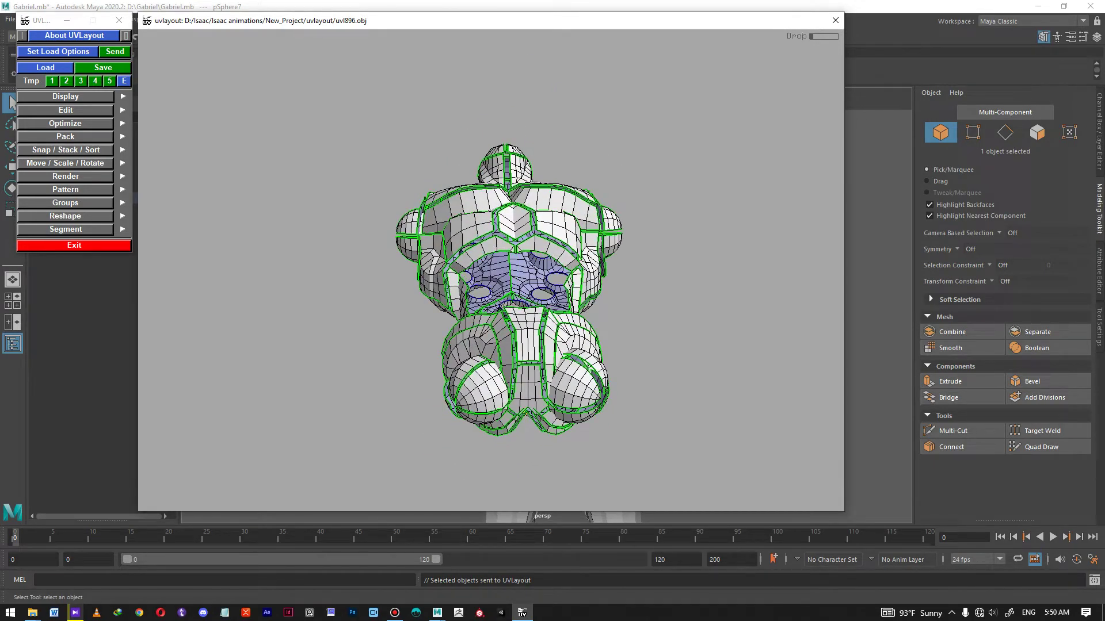
pyautogui.press('d')
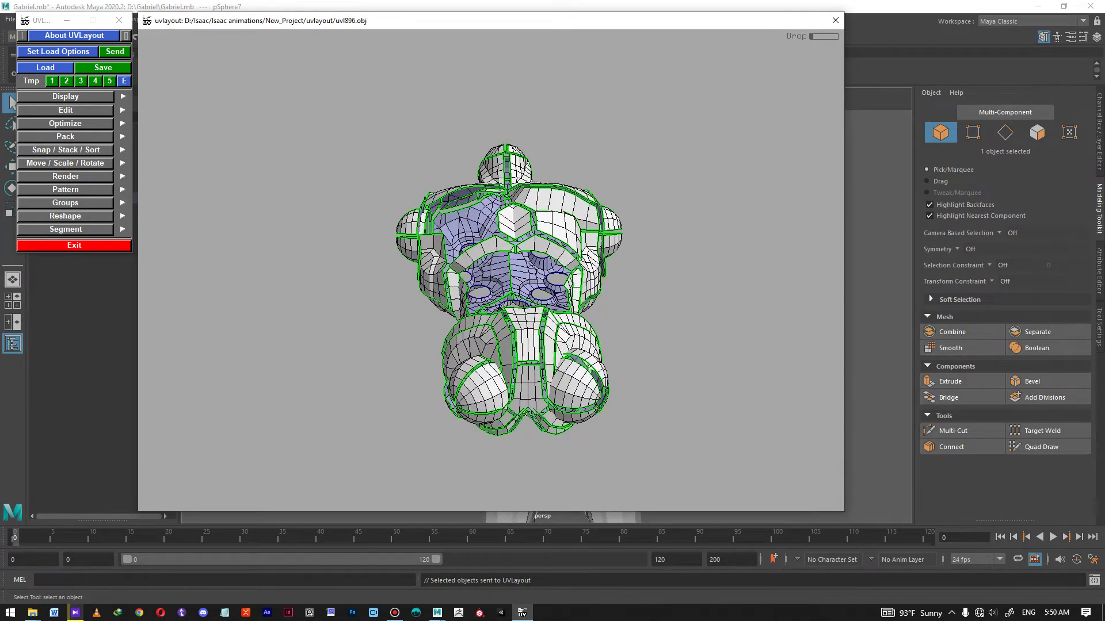
# Step: Drop all remaining detached pieces into UV space, check the seams on the torso's back and show the UV view
pyautogui.moveTo(687, 100); pyautogui.dragTo(357, 445)
pyautogui.moveTo(491, 357); pyautogui.dragTo(503, 230)
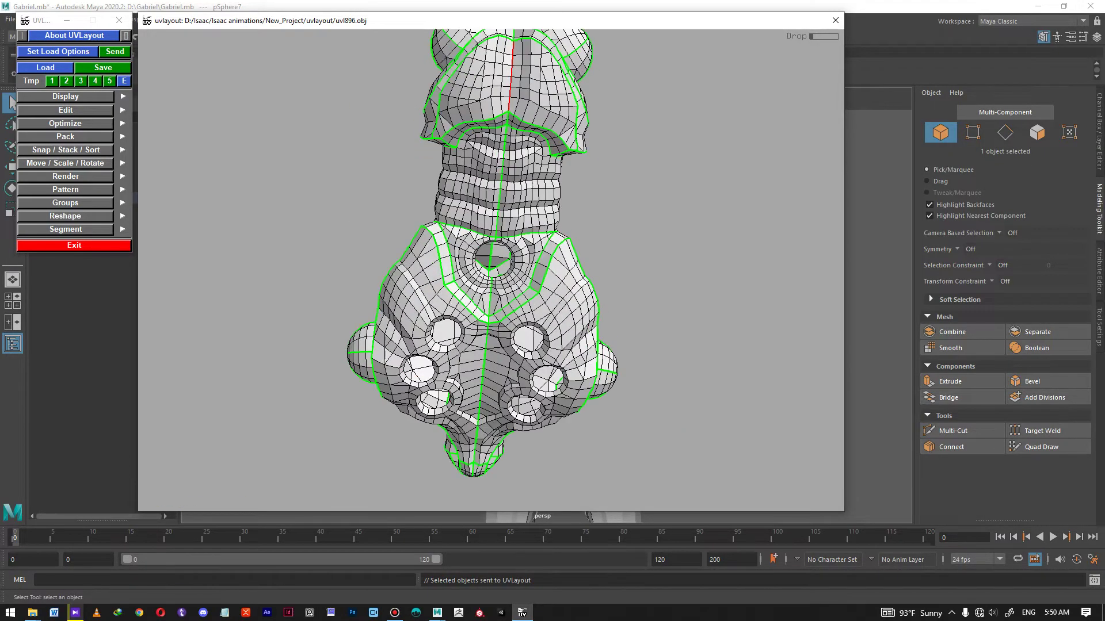
pyautogui.moveTo(491, 322); pyautogui.dragTo(679, 328)
pyautogui.moveTo(491, 322); pyautogui.dragTo(535, 322, button='right')
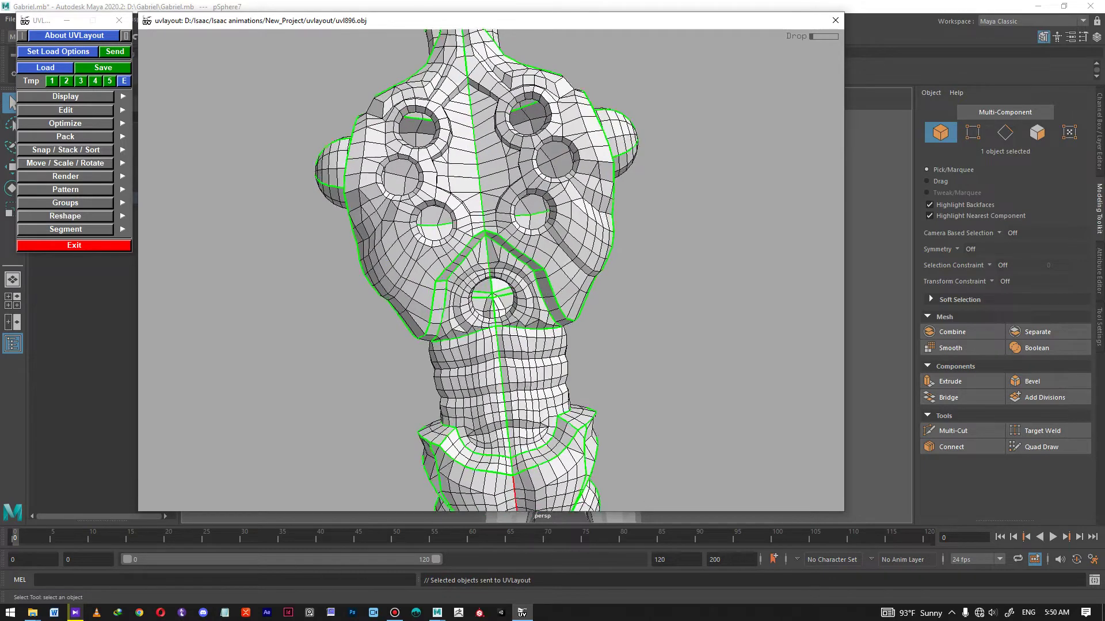
pyautogui.moveTo(501, 402); pyautogui.dragTo(490, 259, button='middle')
pyautogui.click(66, 97)
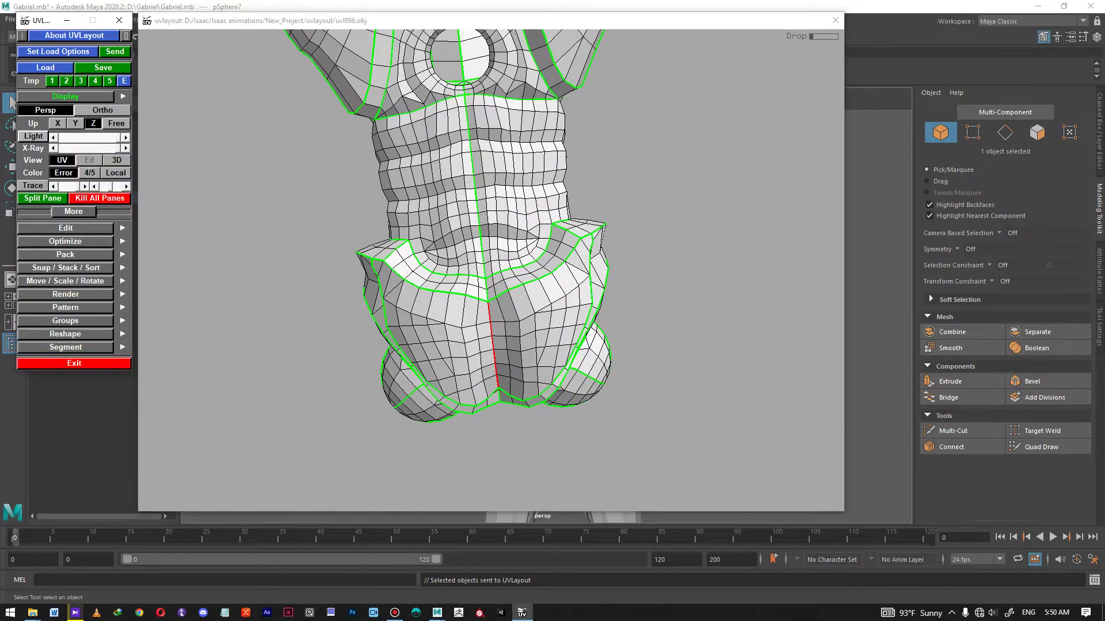
pyautogui.press('1')
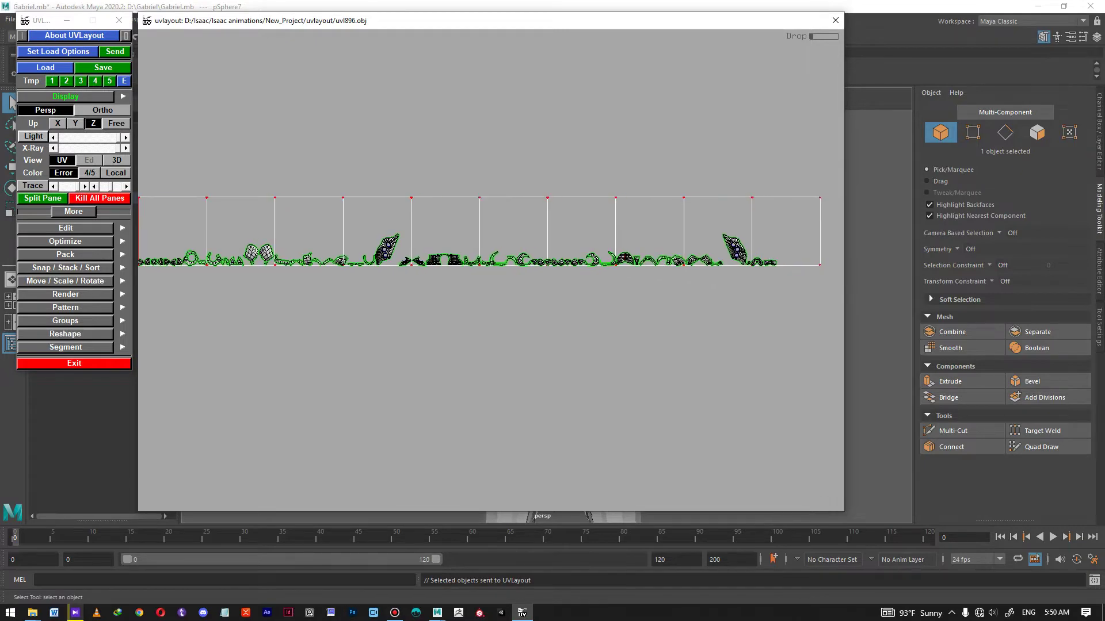
# Step: Flatten the symmetric dome-shaped panel, move it clear of the row and split its halves along the centre seam
pyautogui.scroll(15, 491, 271)
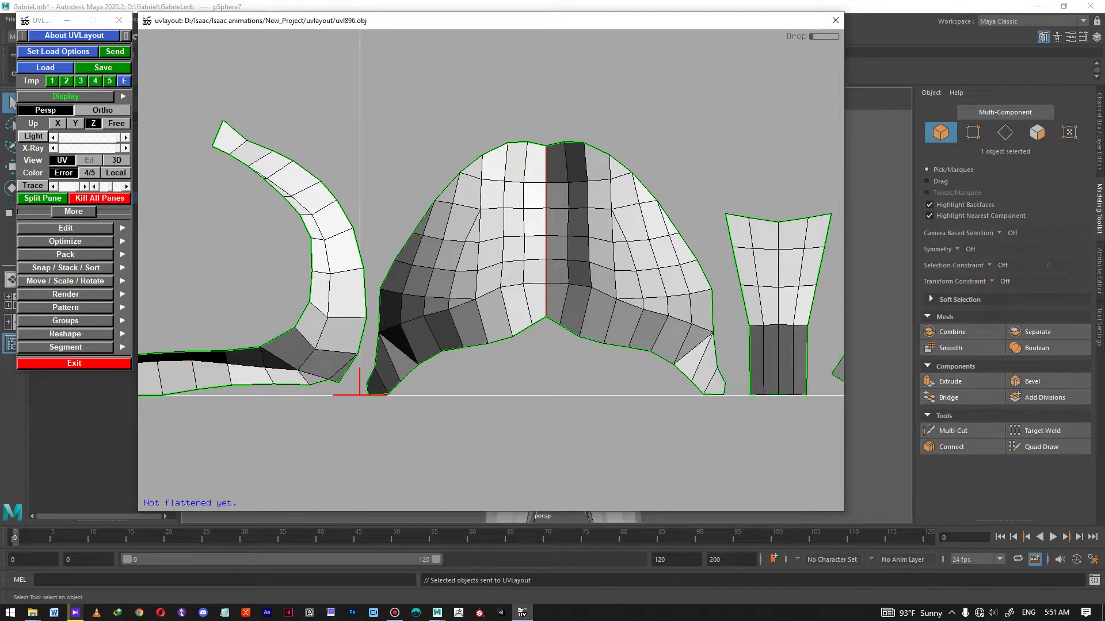
pyautogui.press('f')
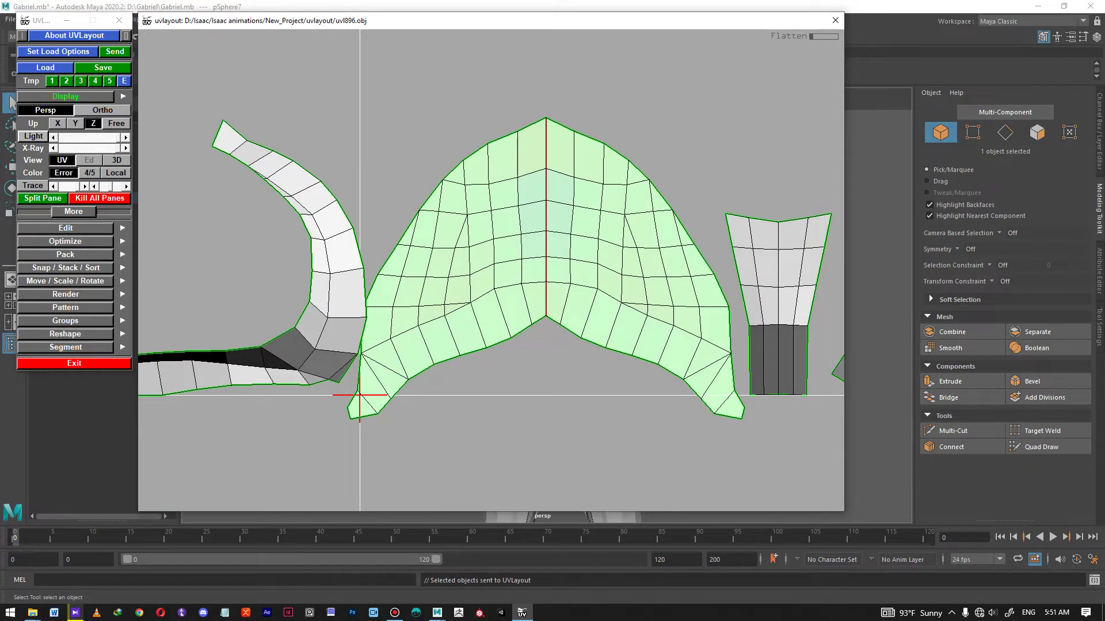
pyautogui.moveTo(518, 230); pyautogui.dragTo(521, 158, button='middle')
pyautogui.moveTo(522, 159); pyautogui.dragTo(515, 173, button='right')
pyautogui.moveTo(515, 173)
pyautogui.mouseDown(button='middle')
pyautogui.moveTo(502, 232)
pyautogui.moveTo(506, 180)
pyautogui.mouseUp(button='middle')
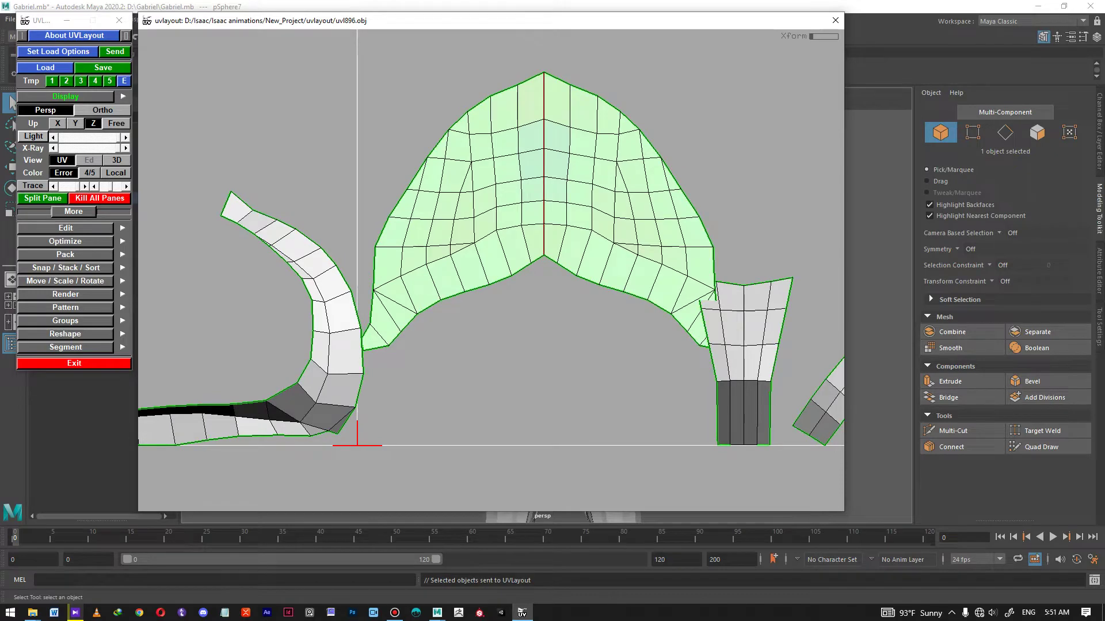
pyautogui.press('Return')
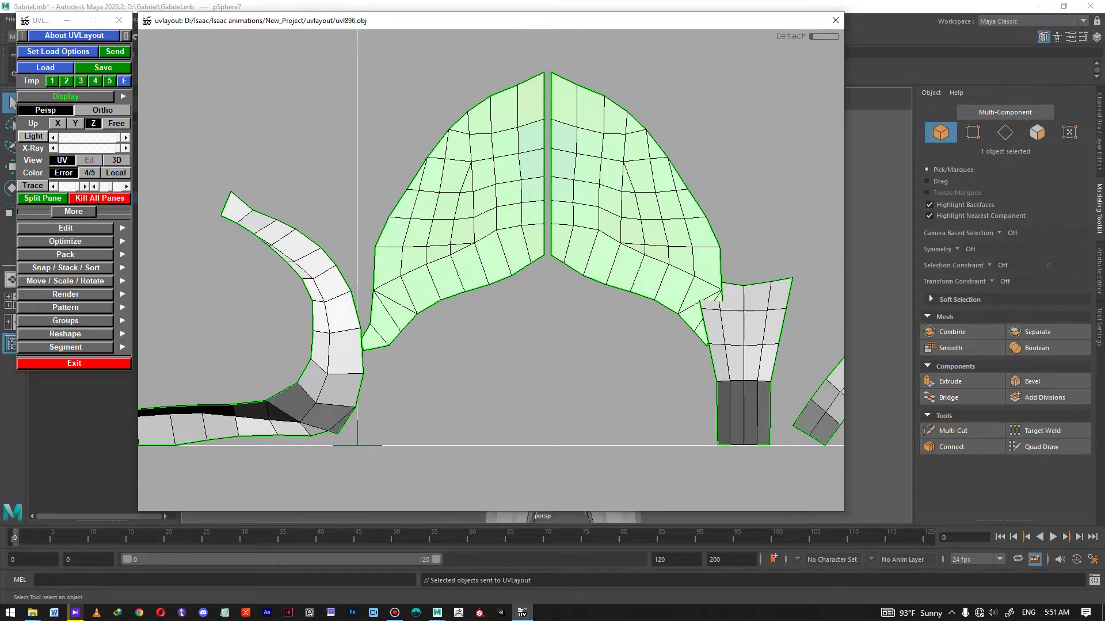
# Step: Move the first wide panel at the start of the row above its twin and flatten both
pyautogui.moveTo(530, 218); pyautogui.dragTo(480, 282, button='right')
pyautogui.moveTo(481, 282); pyautogui.dragTo(251, 261, button='middle')
pyautogui.scroll(10, 576, 258)
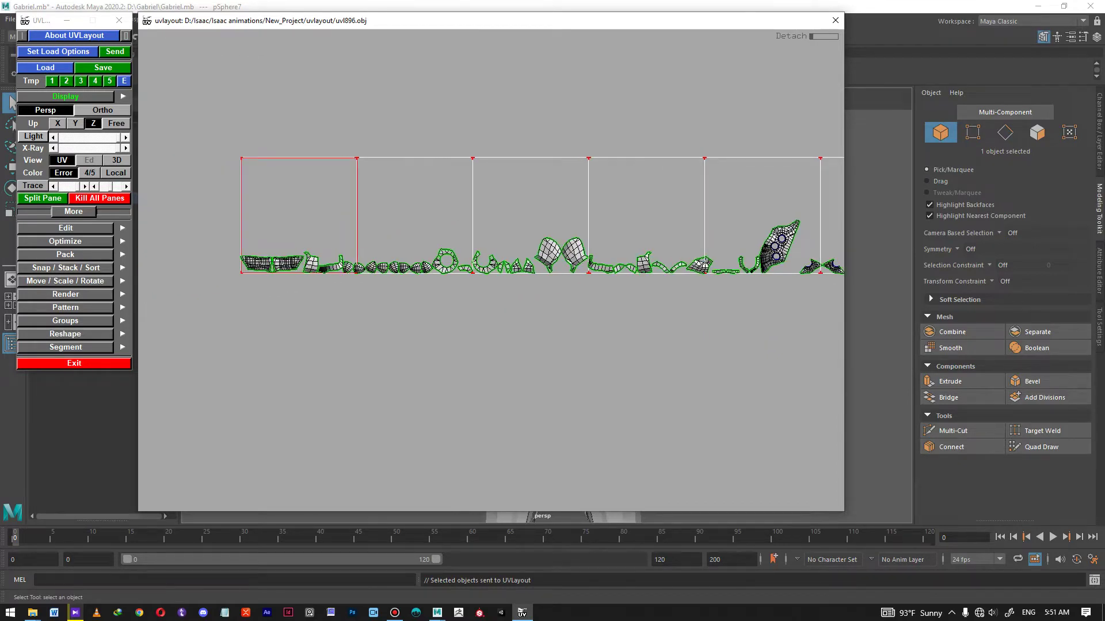
pyautogui.moveTo(437, 271); pyautogui.dragTo(474, 197, button='middle')
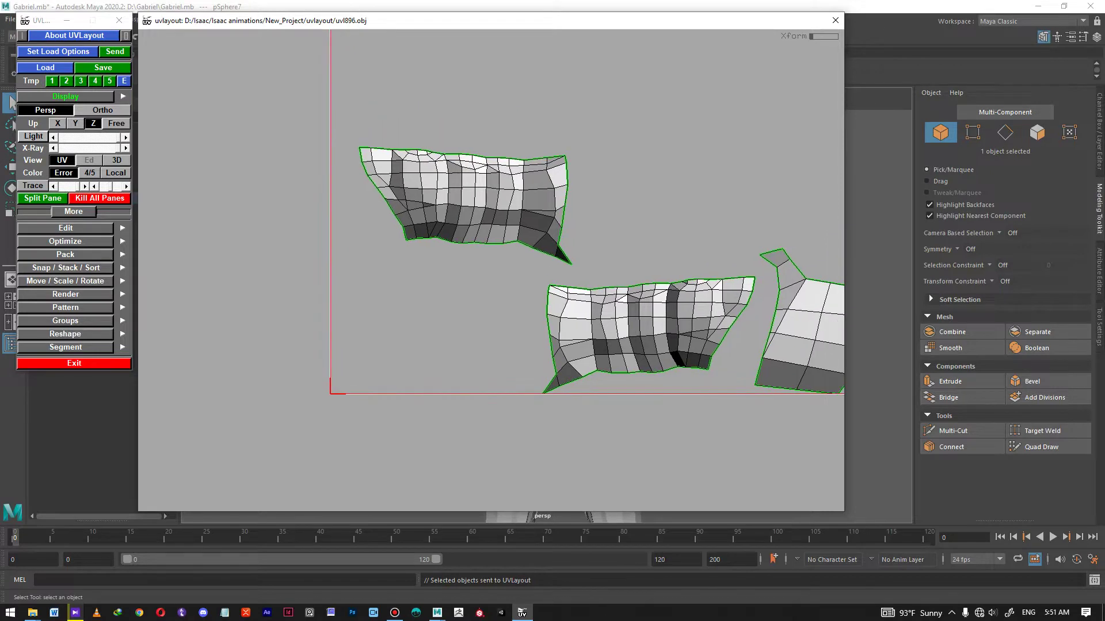
pyautogui.press('f')
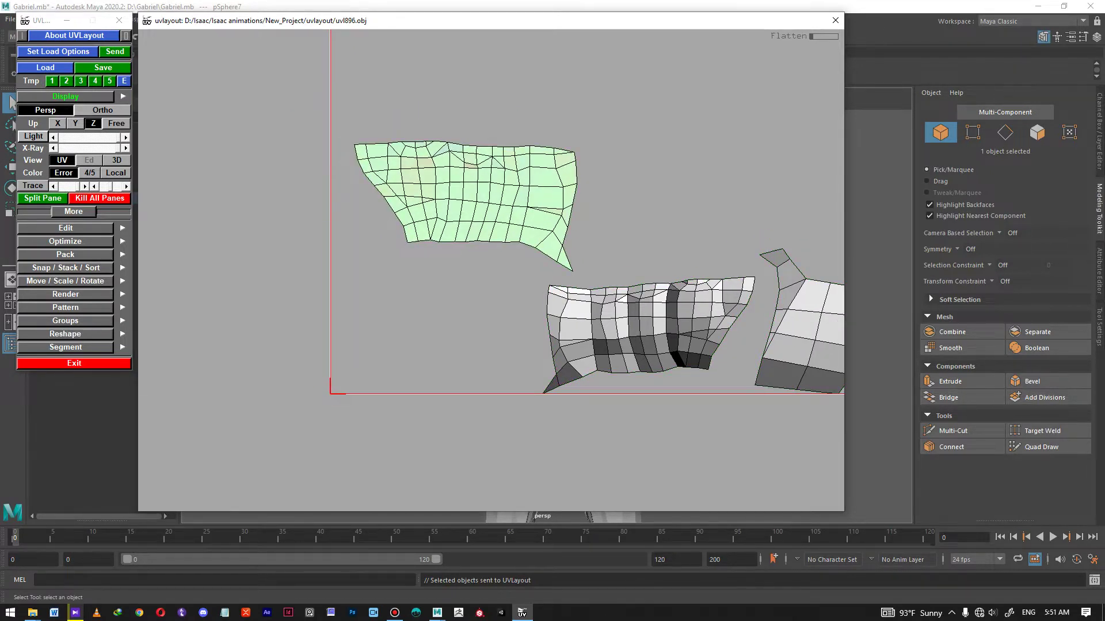
pyautogui.press('f')
pyautogui.scroll(-5, 518, 277)
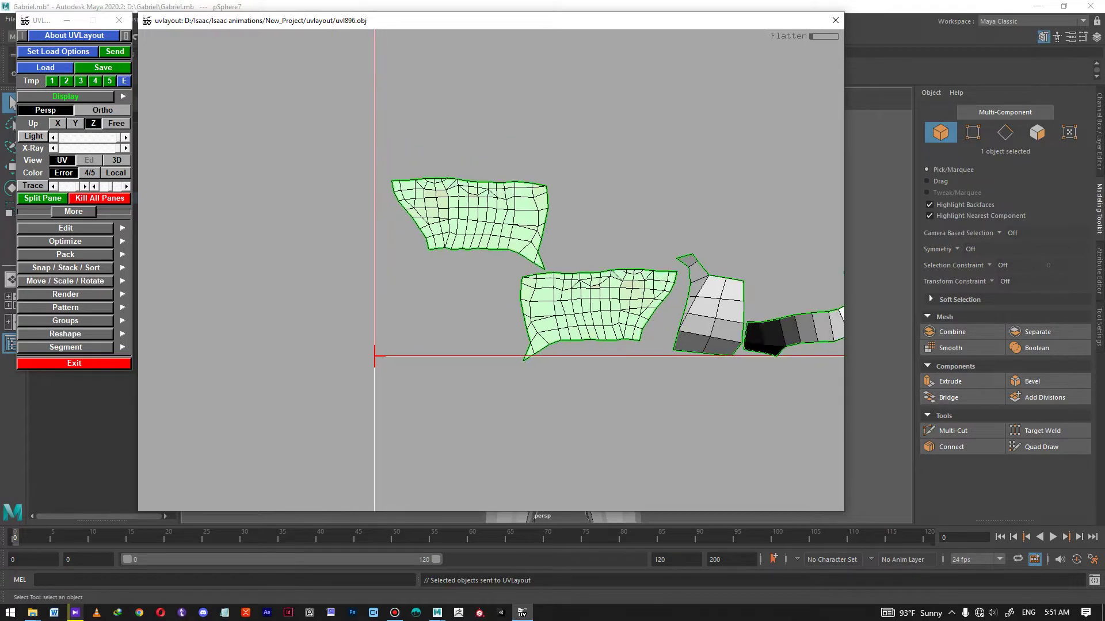
# Step: Flatten the small tabbed panel and the bent strip beside it, placing the strip above the row
pyautogui.press('f')
pyautogui.moveTo(612, 319); pyautogui.dragTo(557, 154, button='middle')
pyautogui.moveTo(557, 154); pyautogui.dragTo(579, 154)
pyautogui.moveTo(698, 308); pyautogui.dragTo(467, 281, button='middle')
# Step: Flatten the first four wedge-shaped pieces and rotate them upright
pyautogui.press('f')
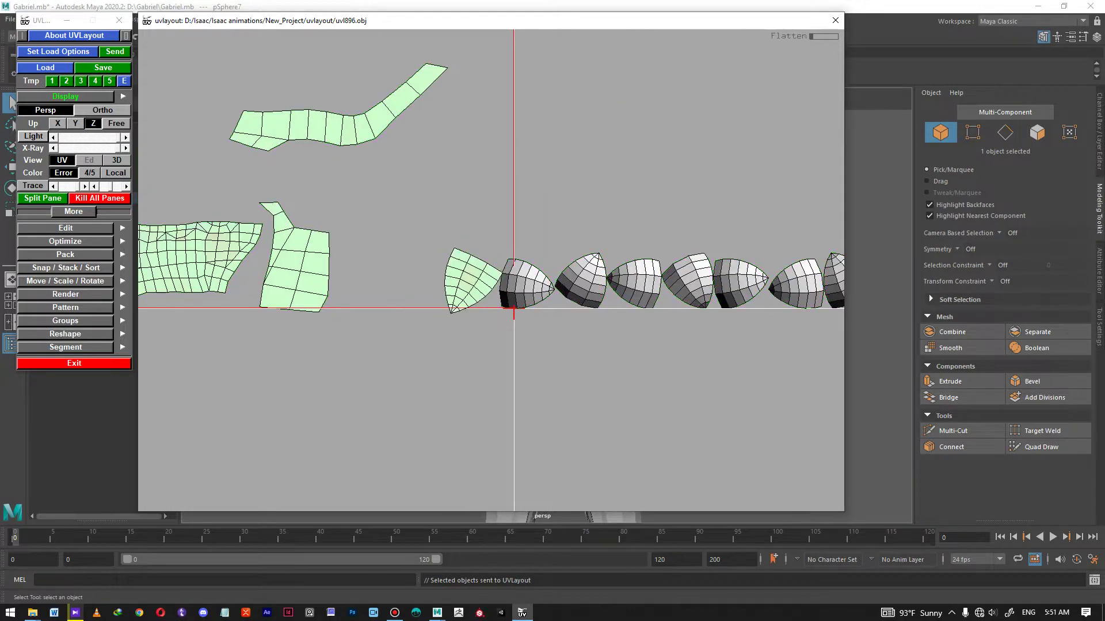
pyautogui.press('f')
pyautogui.moveTo(468, 282); pyautogui.dragTo(431, 281)
pyautogui.moveTo(514, 308); pyautogui.dragTo(514, 307, button='right')
pyautogui.moveTo(527, 284); pyautogui.dragTo(531, 284)
pyautogui.moveTo(581, 282); pyautogui.dragTo(462, 260, button='middle')
pyautogui.press('f')
pyautogui.moveTo(463, 260); pyautogui.dragTo(468, 260)
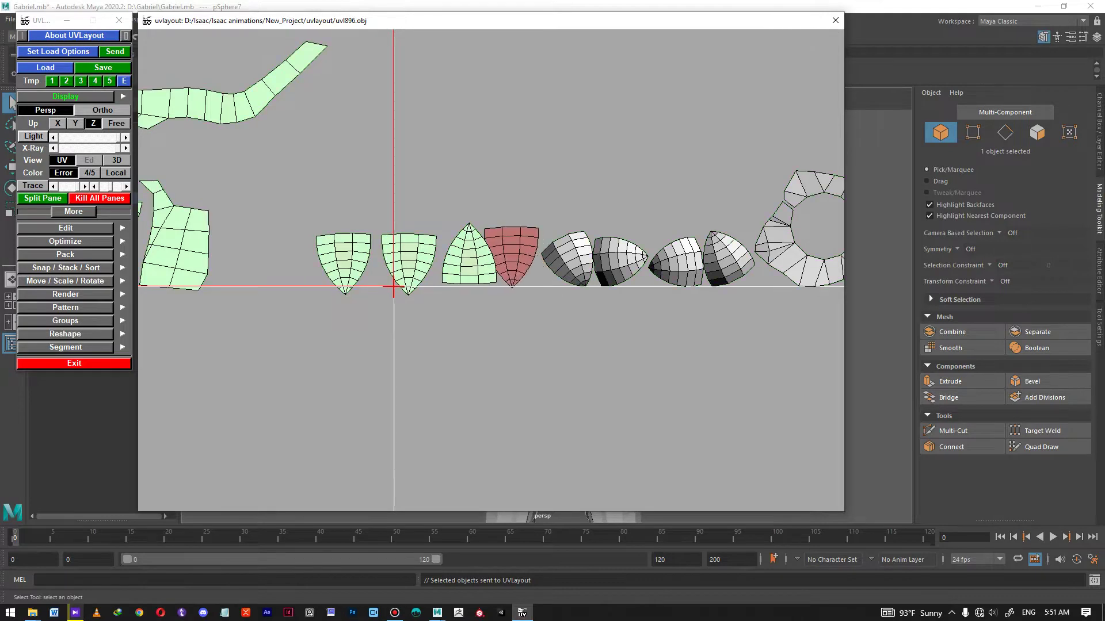
# Step: Flatten and align the remaining four wedge-shaped pieces, moving the last one above the row
pyautogui.moveTo(389, 284); pyautogui.dragTo(293, 287, button='middle')
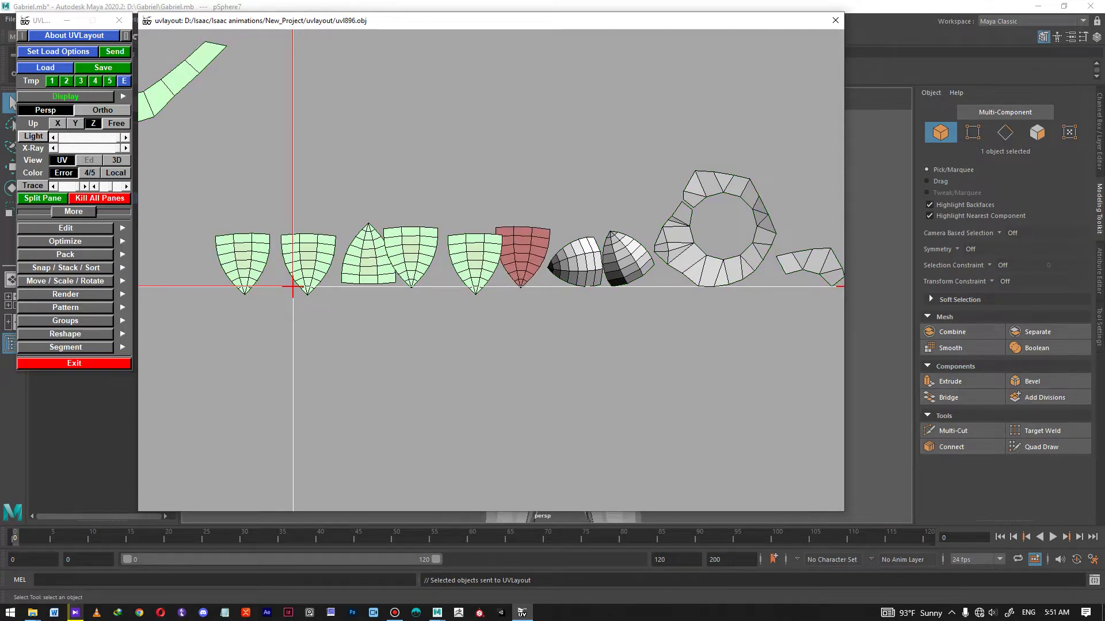
pyautogui.moveTo(293, 287); pyautogui.dragTo(181, 292, button='middle')
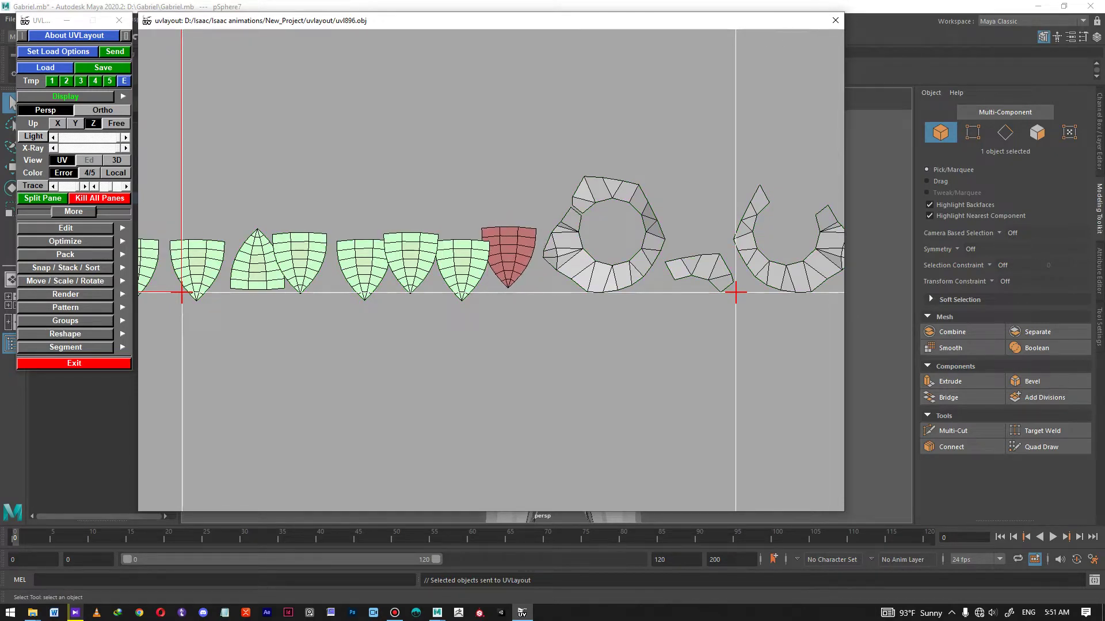
pyautogui.moveTo(509, 256)
pyautogui.mouseDown(button='middle')
pyautogui.moveTo(535, 324)
pyautogui.moveTo(475, 194)
pyautogui.moveTo(502, 244)
pyautogui.mouseUp(button='middle')
pyautogui.scroll(-1, 475, 194)
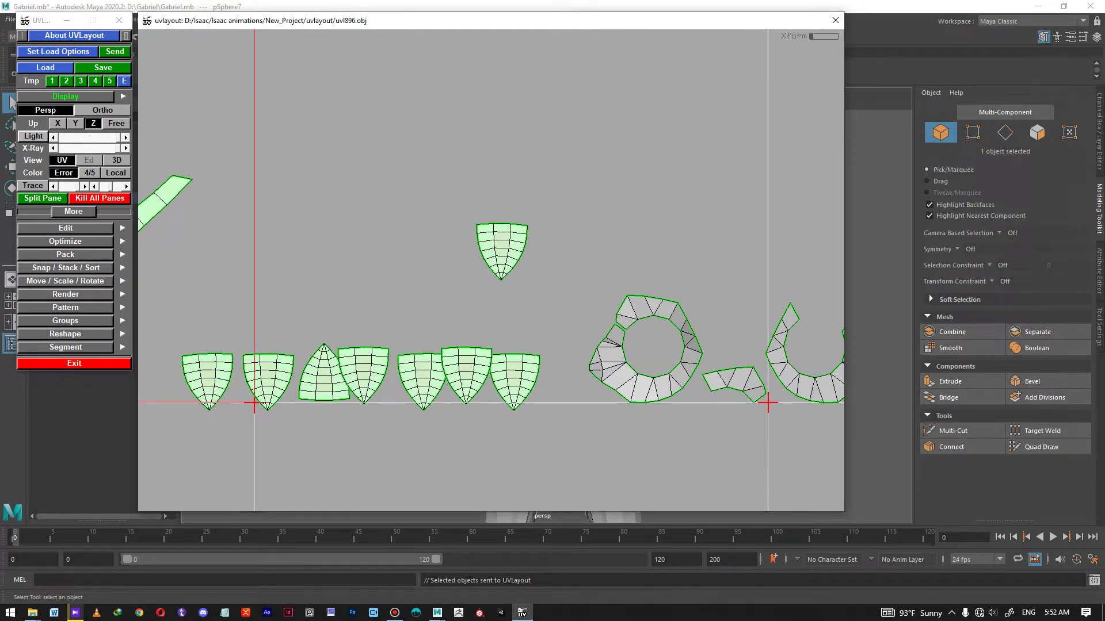
pyautogui.moveTo(502, 248); pyautogui.dragTo(467, 192, button='middle')
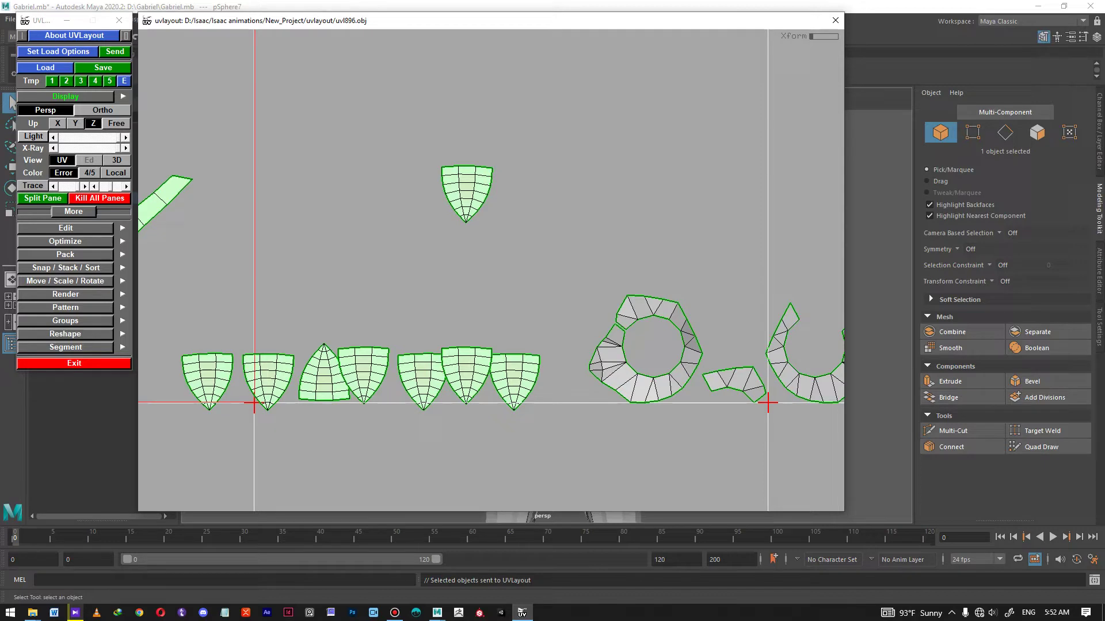
pyautogui.moveTo(467, 193)
pyautogui.mouseDown()
pyautogui.moveTo(482, 193)
pyautogui.moveTo(469, 194)
pyautogui.mouseUp()
pyautogui.moveTo(468, 193); pyautogui.dragTo(498, 195, button='right')
pyautogui.hotkey('ctrl', 'z')
# Step: Flatten the ring-shaped piece, the short curved strip and the C-shaped piece
pyautogui.moveTo(478, 247); pyautogui.dragTo(356, 180, button='middle')
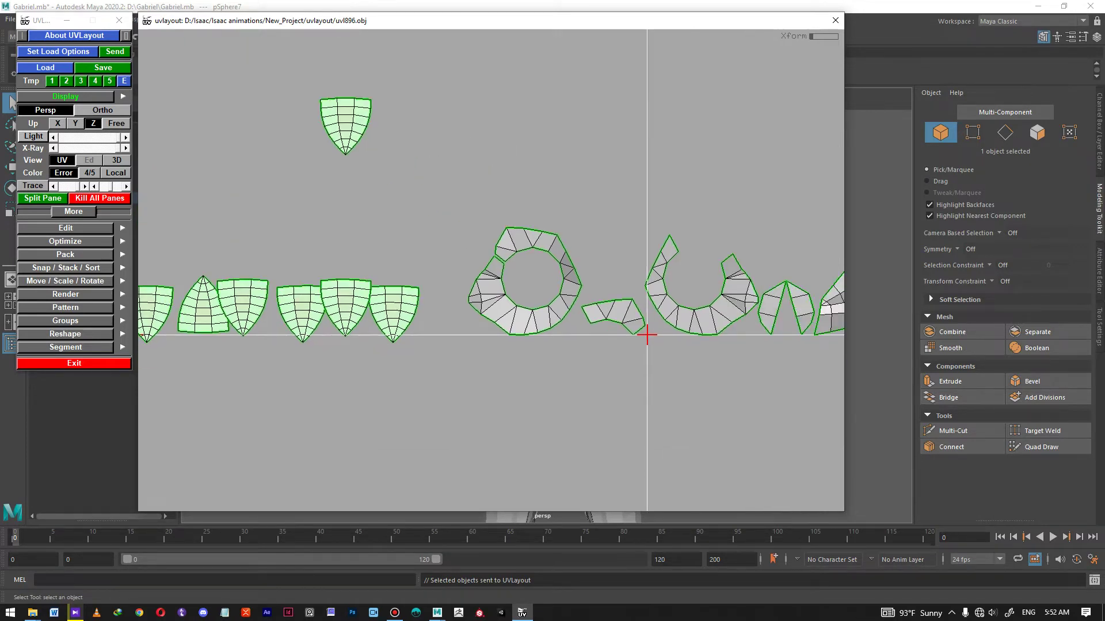
pyautogui.press('f')
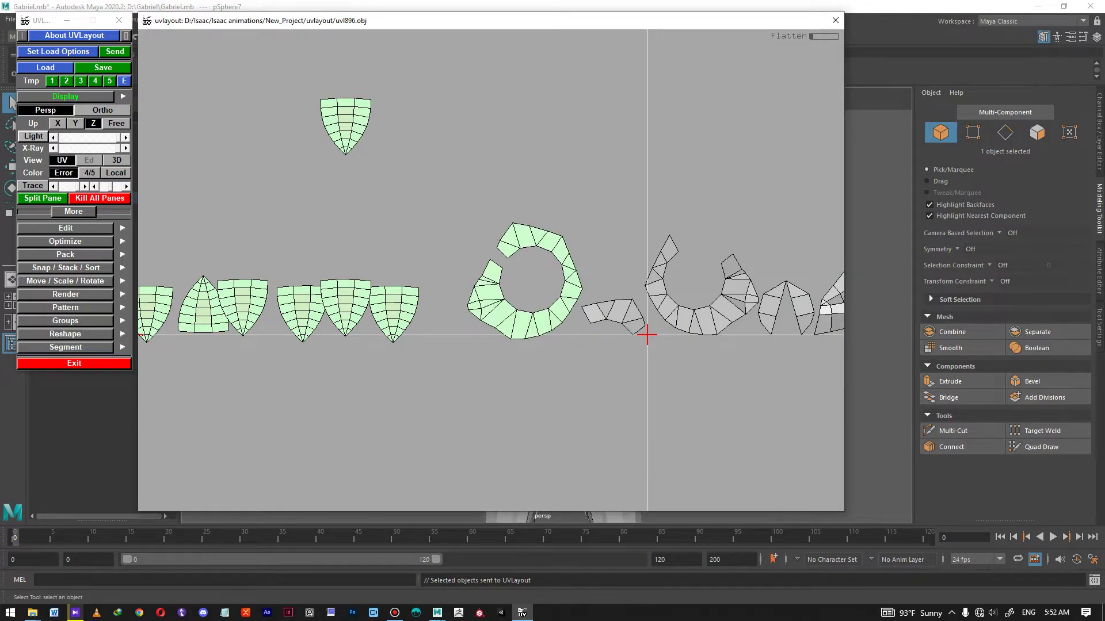
pyautogui.moveTo(618, 314); pyautogui.dragTo(459, 254, button='middle')
pyautogui.moveTo(460, 255); pyautogui.dragTo(494, 255, button='right')
pyautogui.press('f')
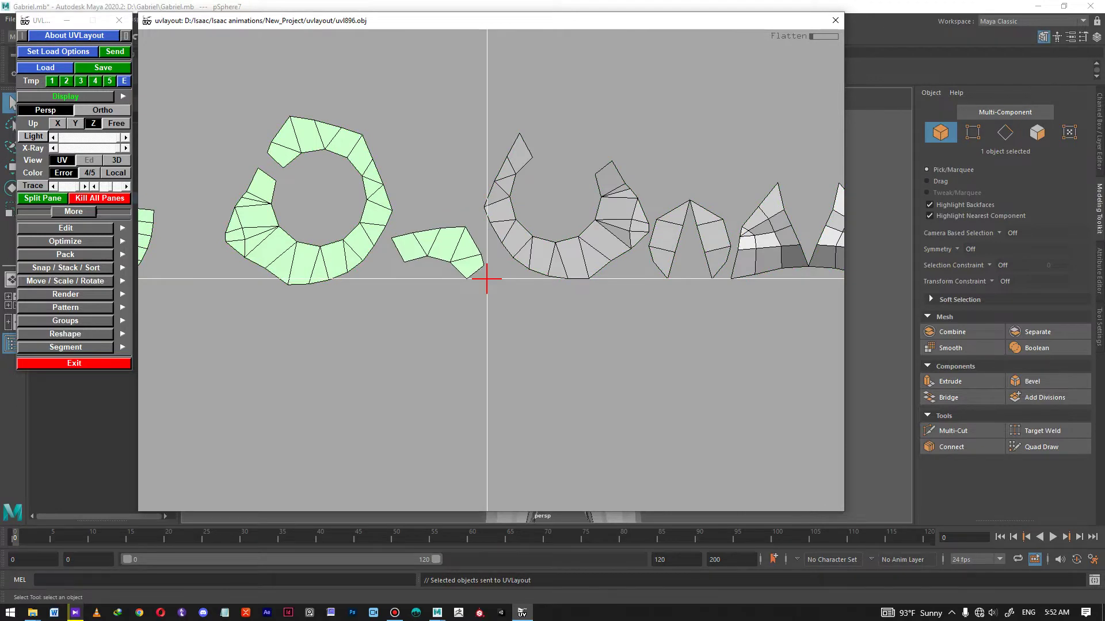
pyautogui.press('f')
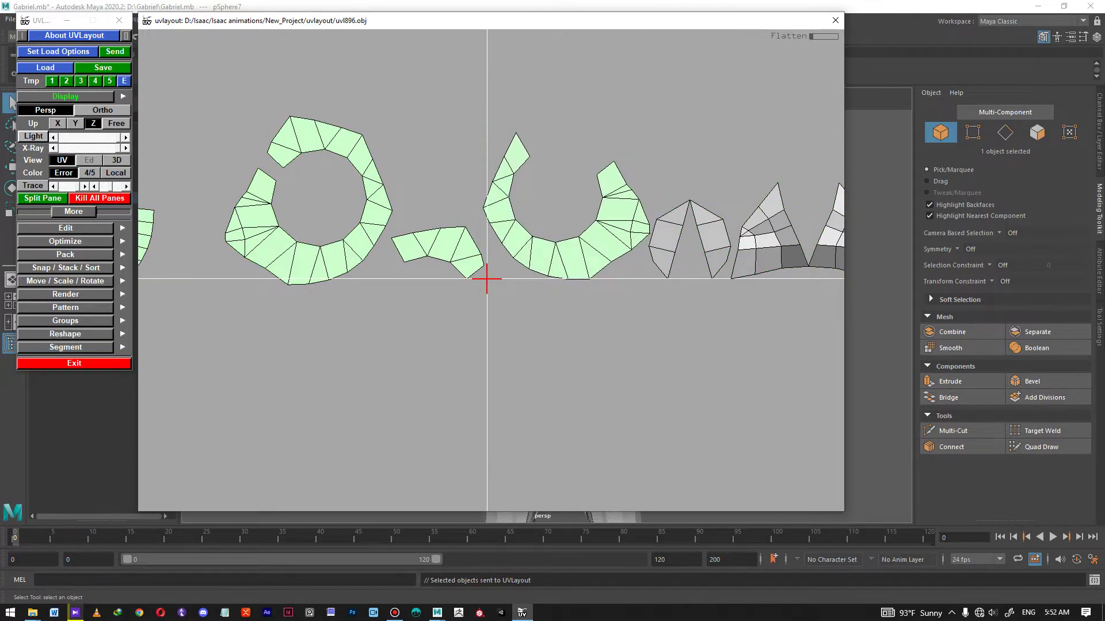
# Step: Flatten the arch-shaped piece, the joined pair of triangular pieces and the first mitten-shaped panel
pyautogui.scroll(-2, 486, 278)
pyautogui.moveTo(487, 279); pyautogui.dragTo(320, 276, button='middle')
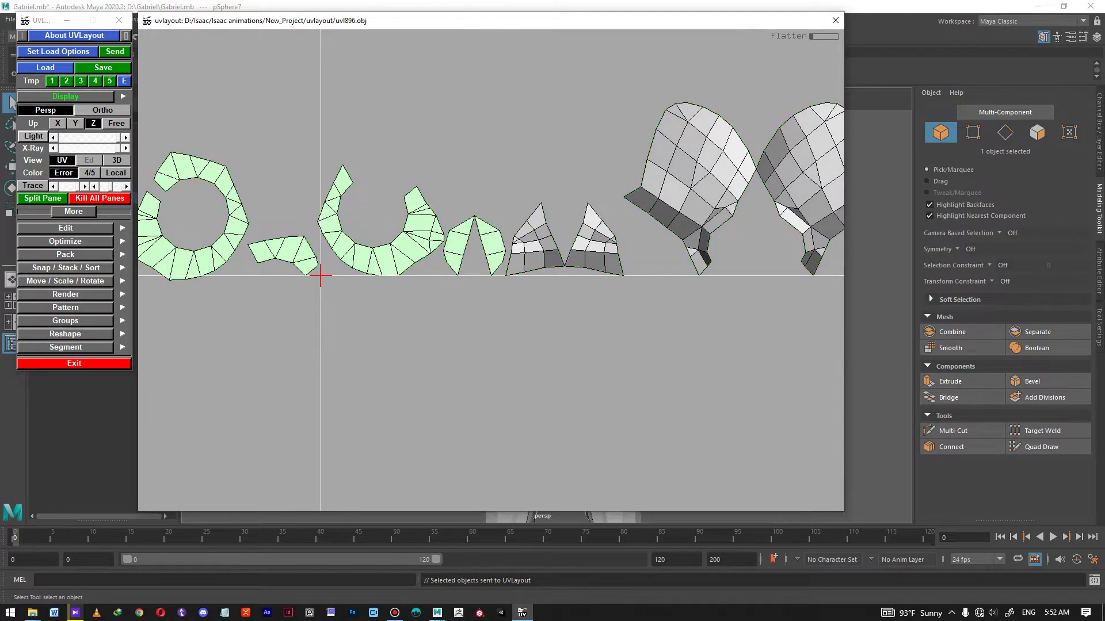
pyautogui.press('f')
pyautogui.press('f')
pyautogui.scroll(-2, 593, 242)
pyautogui.moveTo(592, 241); pyautogui.dragTo(504, 266, button='middle')
pyautogui.press('f')
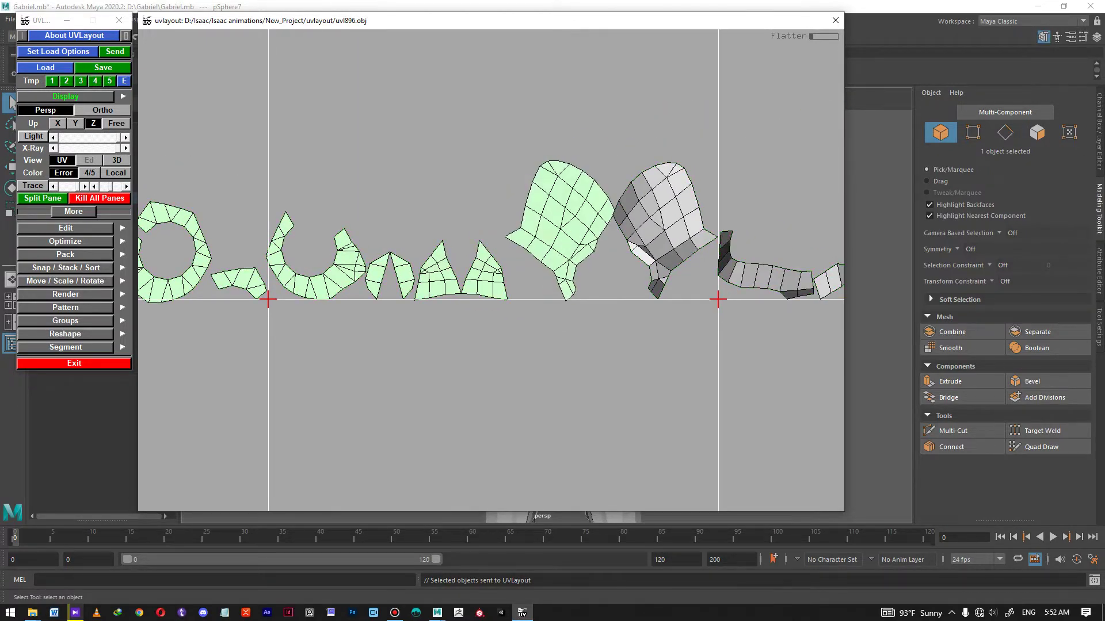
# Step: Separate the two triangular pieces and the arch's two halves, stacking the arch halves one above the other
pyautogui.moveTo(495, 276); pyautogui.dragTo(486, 276)
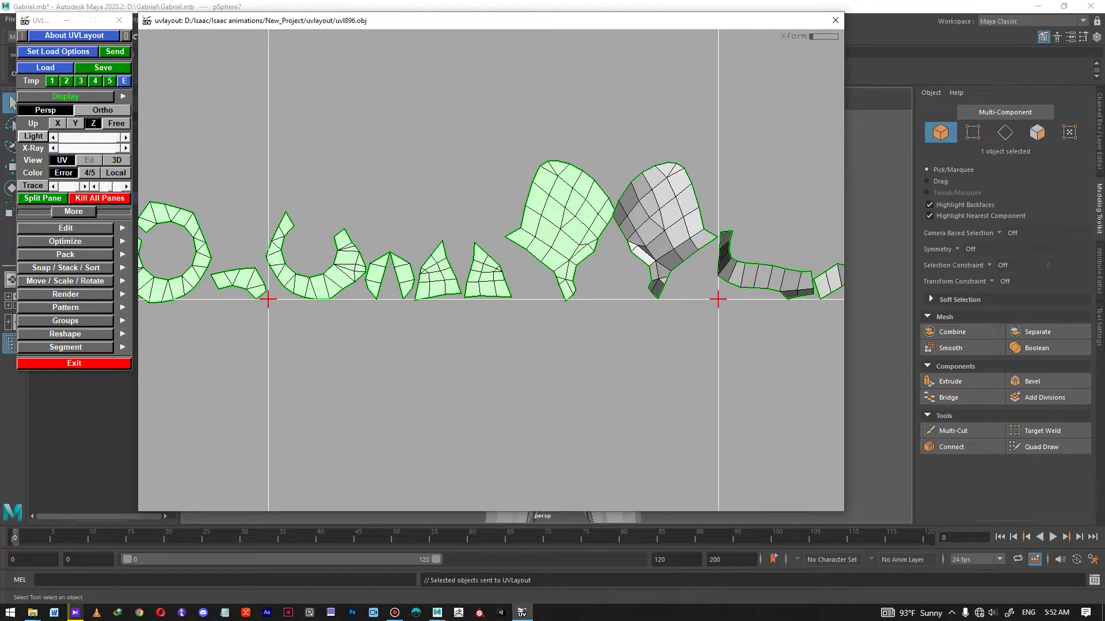
pyautogui.scroll(2, 268, 299)
pyautogui.moveTo(268, 299); pyautogui.dragTo(295, 308, button='middle')
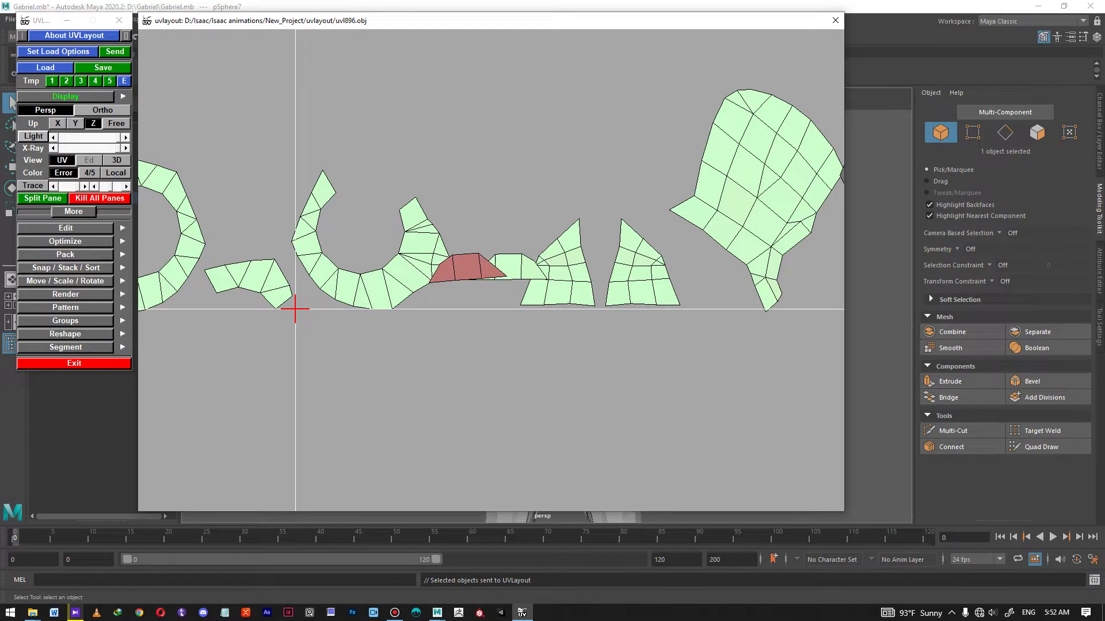
pyautogui.moveTo(467, 267); pyautogui.dragTo(470, 296, button='middle')
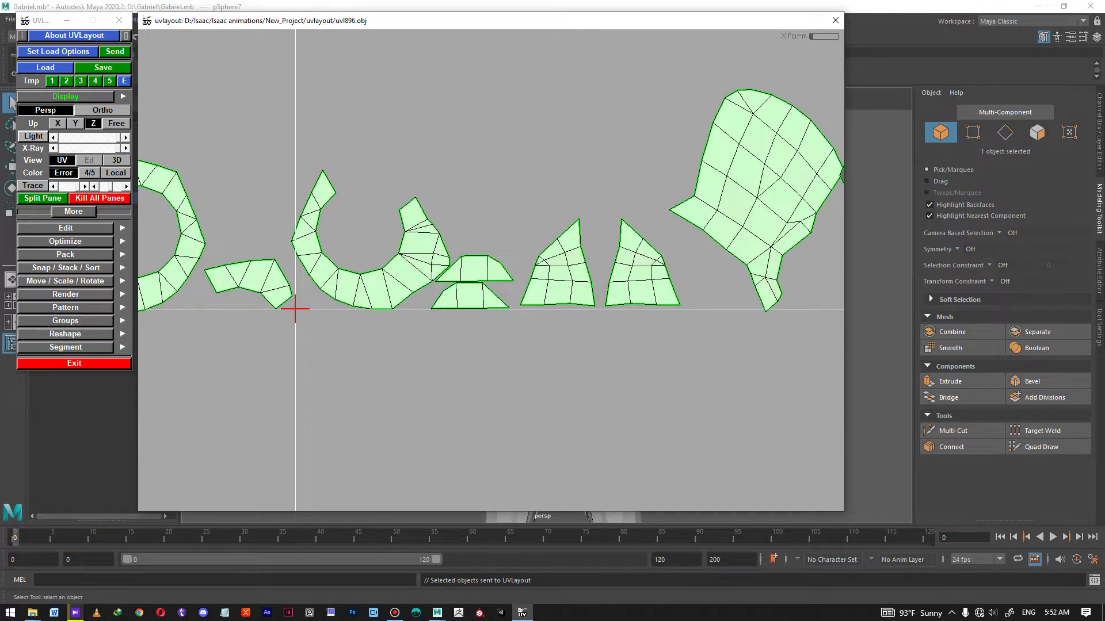
# Step: Flatten the second mitten-shaped panel and rotate both mitten-shaped panels upright
pyautogui.moveTo(754, 185); pyautogui.dragTo(476, 190, button='middle')
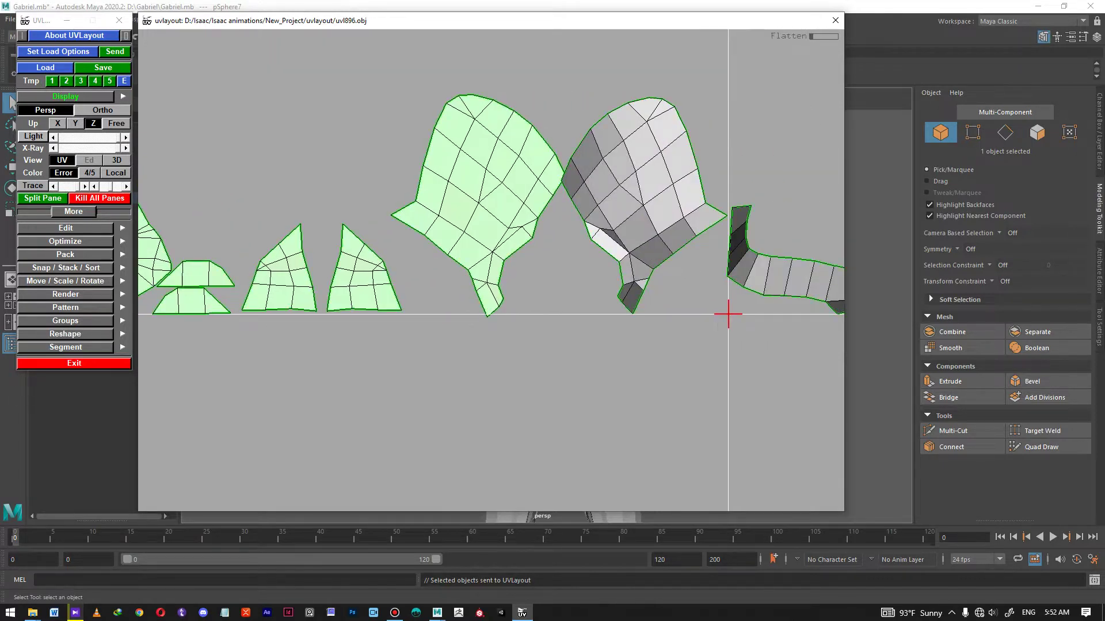
pyautogui.moveTo(475, 189); pyautogui.dragTo(518, 191)
pyautogui.moveTo(727, 314); pyautogui.dragTo(604, 329, button='middle')
pyautogui.press('f')
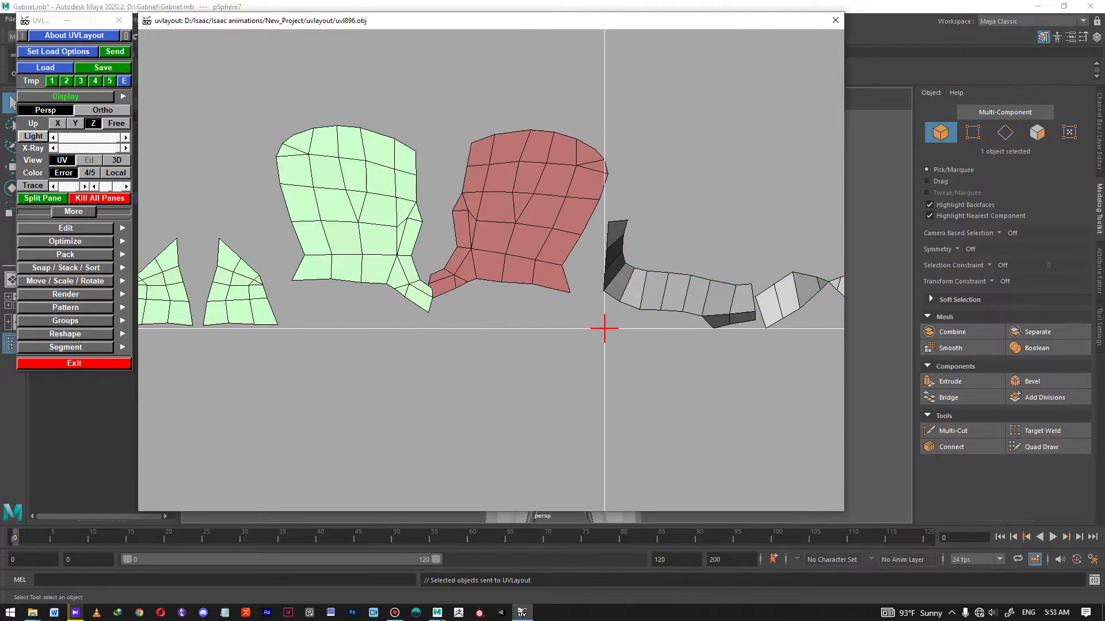
# Step: Flatten the long bent strip, the joined pair of short strips and the second tabbed panel
pyautogui.press('f')
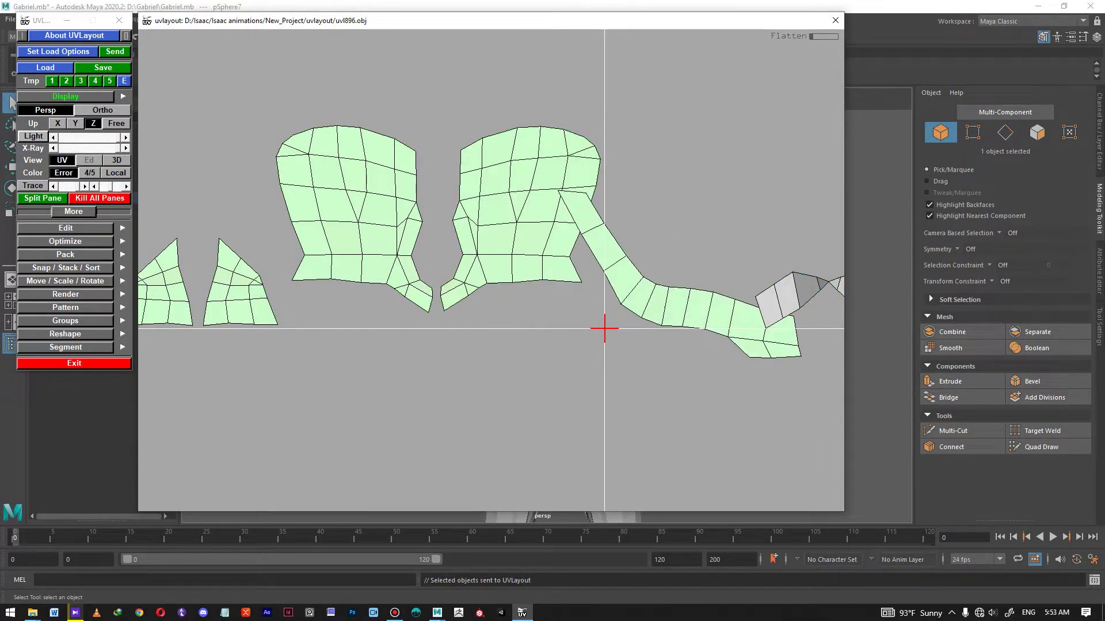
pyautogui.scroll(-2, 667, 291)
pyautogui.moveTo(667, 290); pyautogui.dragTo(616, 274, button='middle')
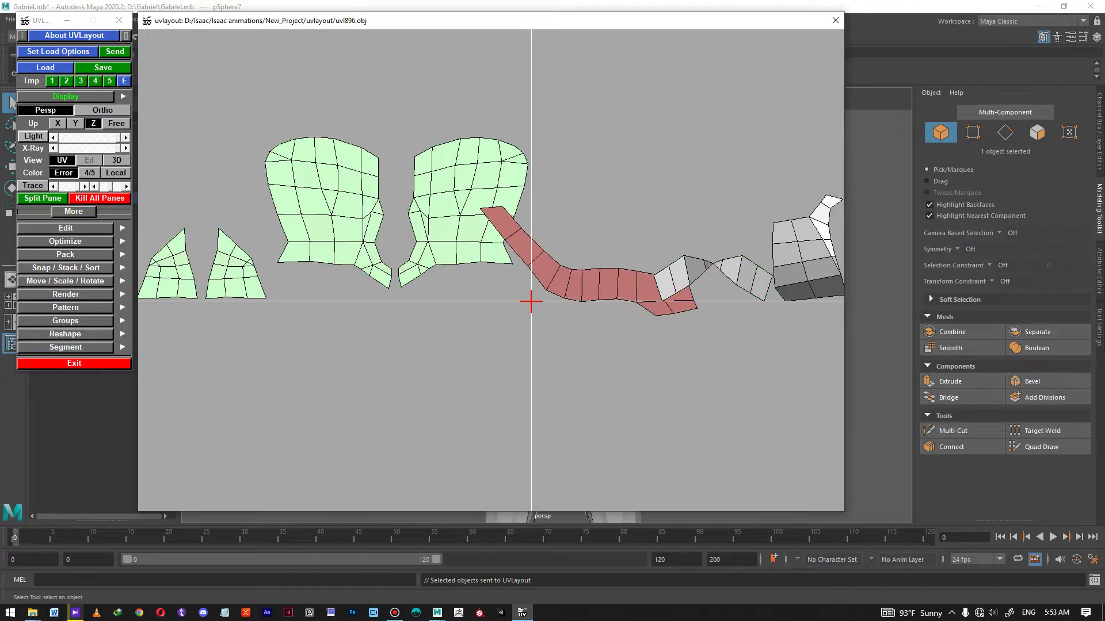
pyautogui.moveTo(531, 301); pyautogui.dragTo(365, 301, button='middle')
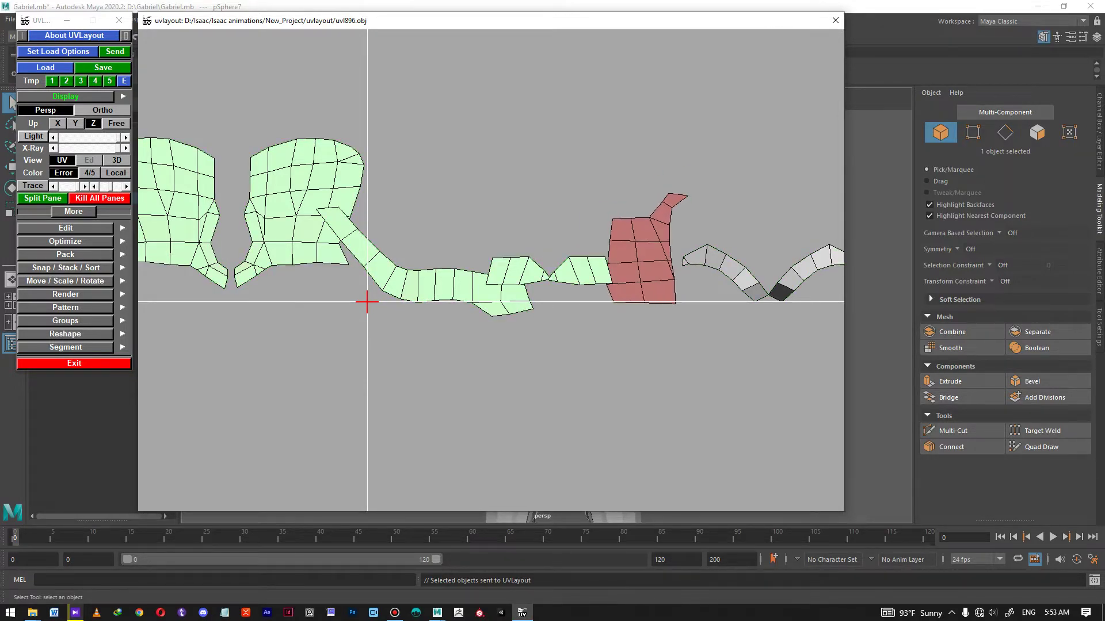
# Step: Flatten and straighten the pair of curved strips, and flatten the fan-shaped panel next to them
pyautogui.moveTo(724, 274); pyautogui.dragTo(535, 270, button='middle')
pyautogui.press('f')
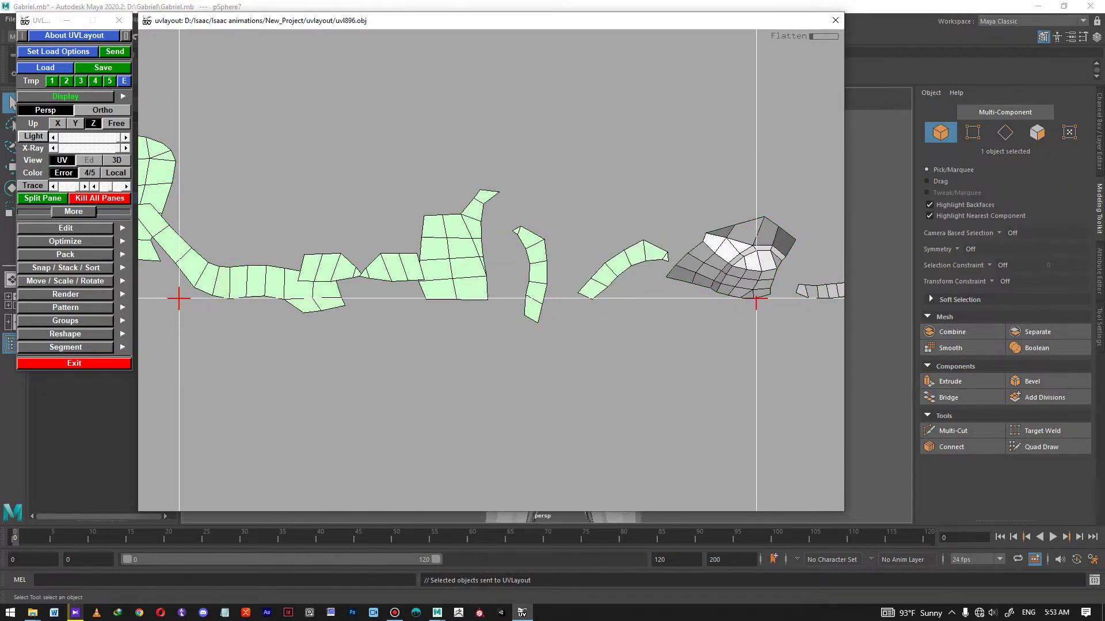
pyautogui.press('f')
pyautogui.moveTo(731, 266); pyautogui.dragTo(516, 265, button='middle')
pyautogui.press('f')
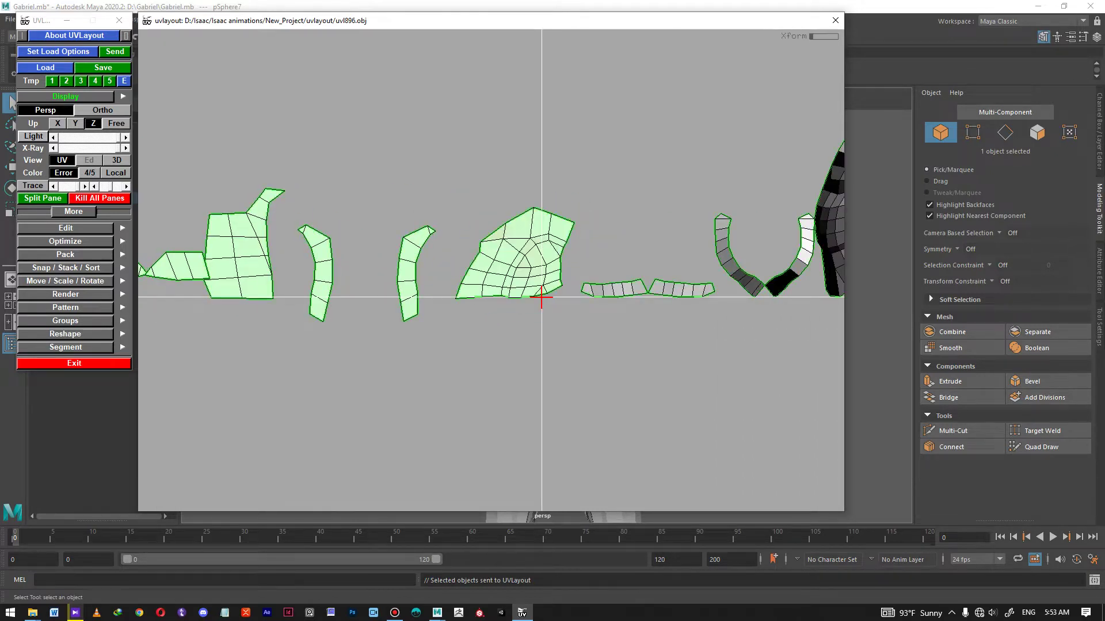
# Step: Flatten the short horizontal strips, the two halves of the U-shaped strip and the large three-hole panel, rotating that panel upright
pyautogui.moveTo(541, 297); pyautogui.dragTo(433, 286, button='middle')
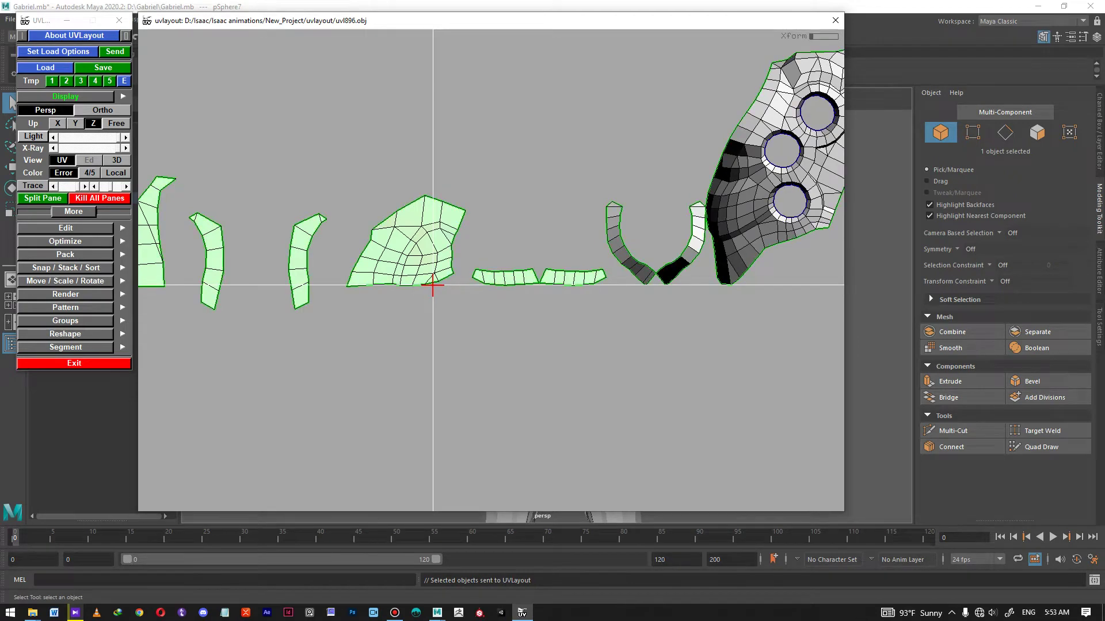
pyautogui.moveTo(432, 286); pyautogui.dragTo(294, 283, button='middle')
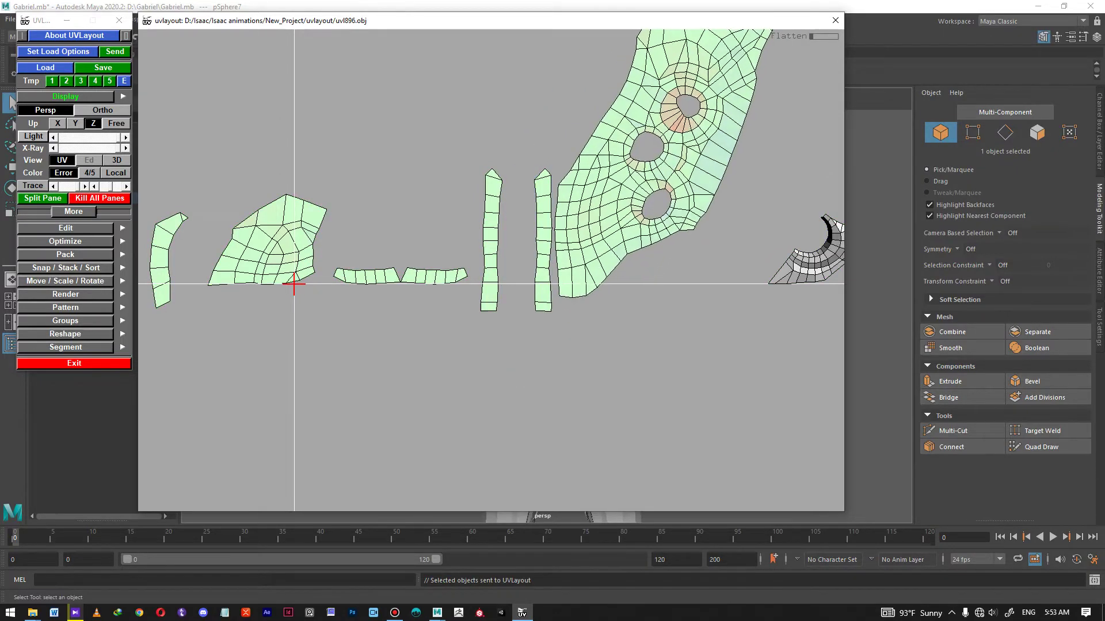
pyautogui.moveTo(491, 270); pyautogui.dragTo(460, 270, button='right')
pyautogui.moveTo(461, 270); pyautogui.dragTo(376, 332, button='middle')
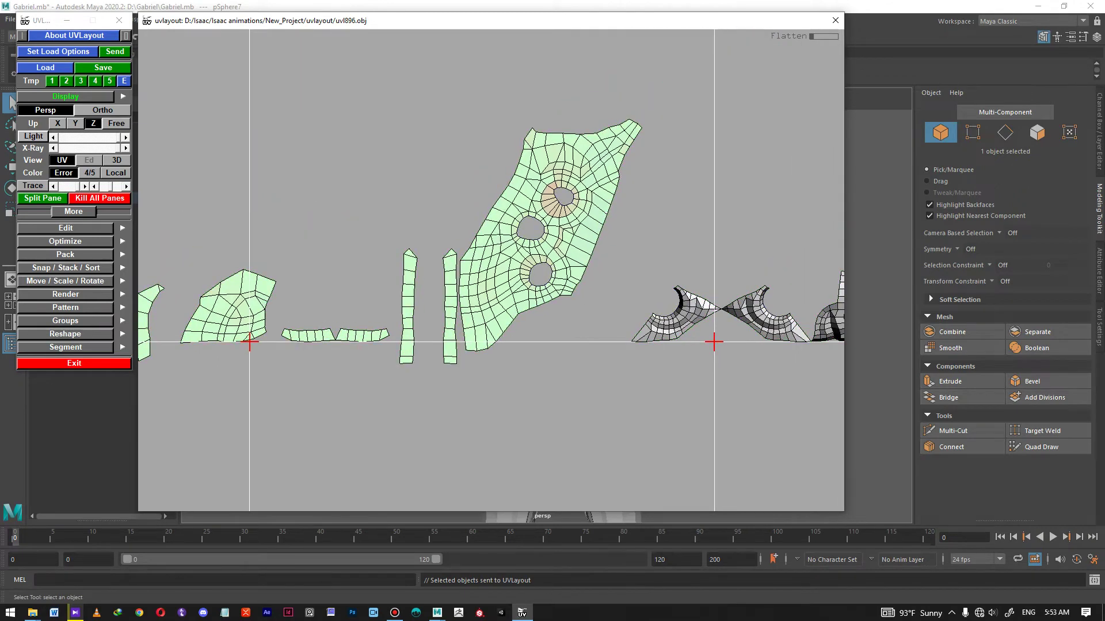
pyautogui.moveTo(541, 242); pyautogui.dragTo(496, 240)
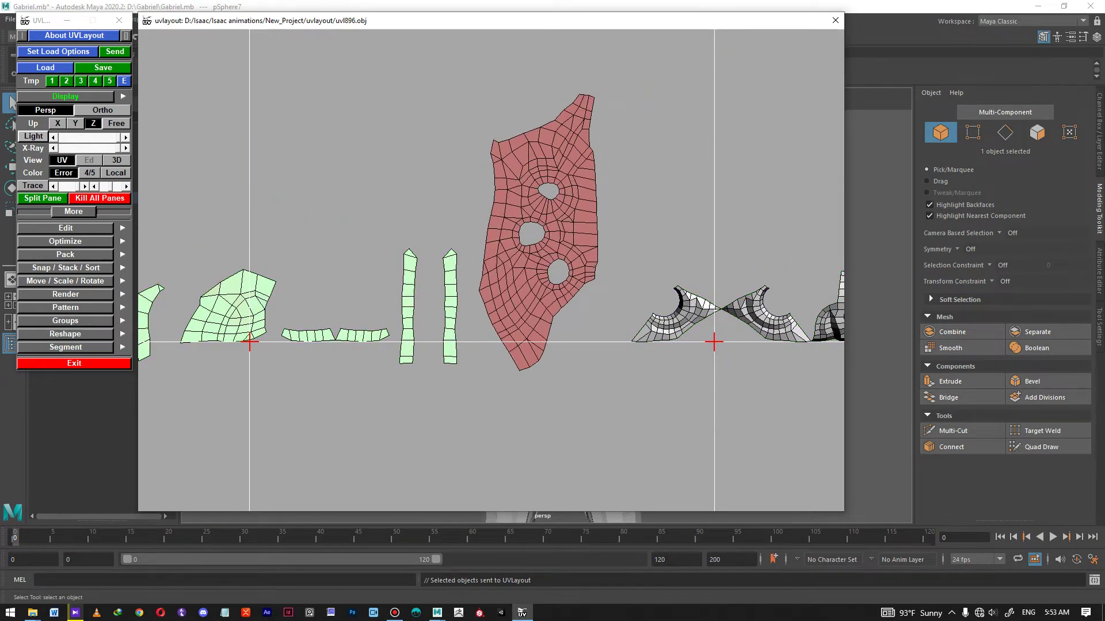
pyautogui.scroll(5, 557, 197)
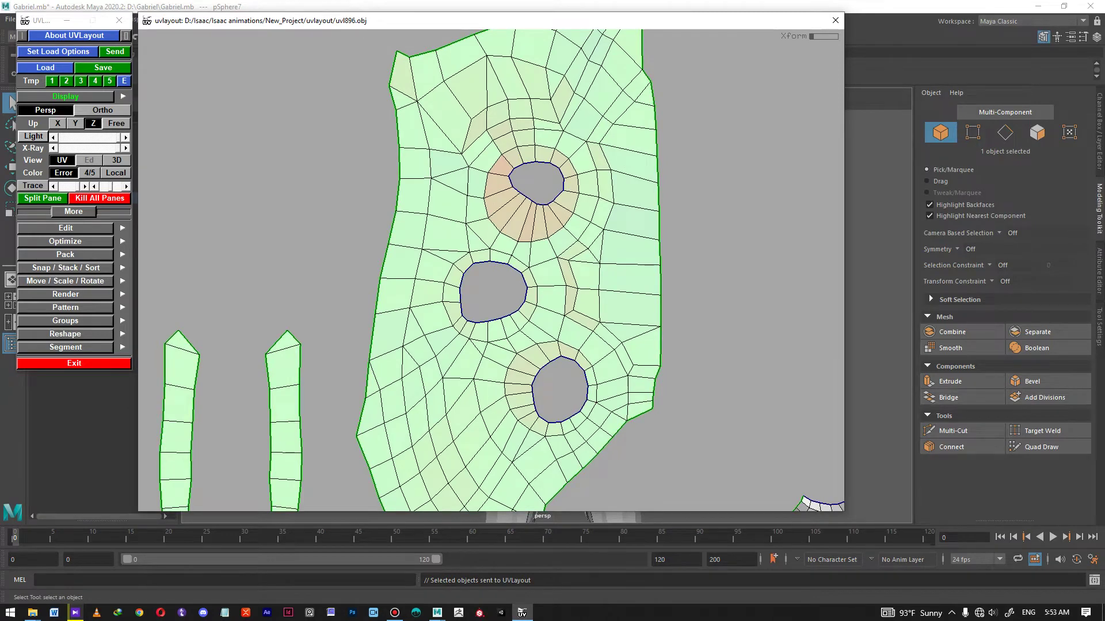
# Step: Cut and detach the face ring around the upper hole of the three-hole panel, move it beside the panel and flatten both
pyautogui.moveTo(491, 270); pyautogui.dragTo(463, 271, button='right')
pyautogui.moveTo(463, 271); pyautogui.dragTo(428, 268, button='middle')
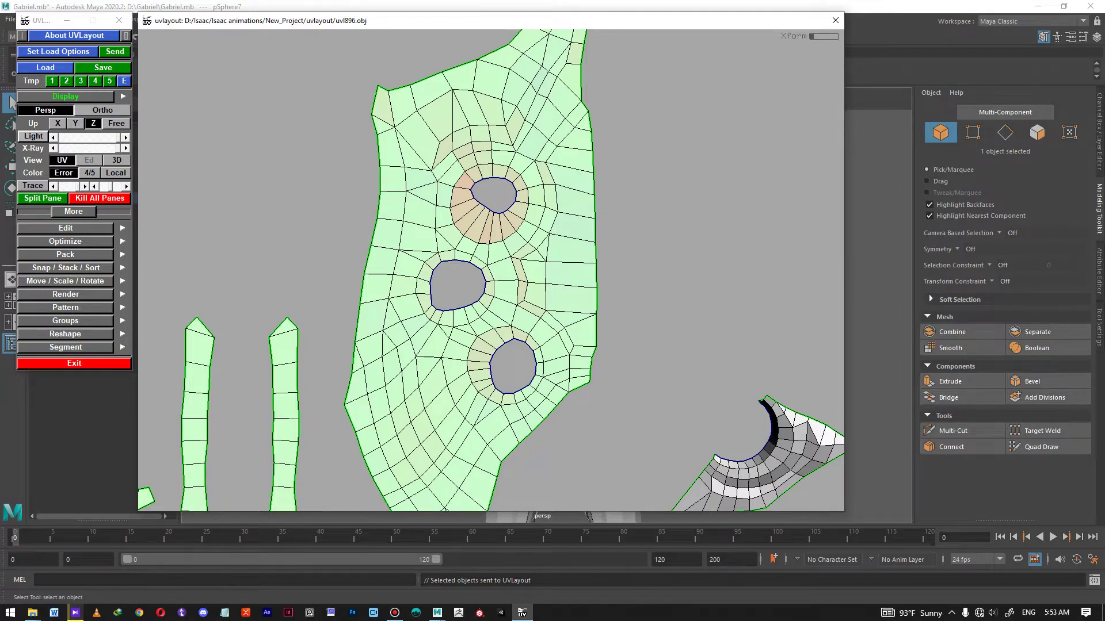
pyautogui.scroll(5, 480, 206)
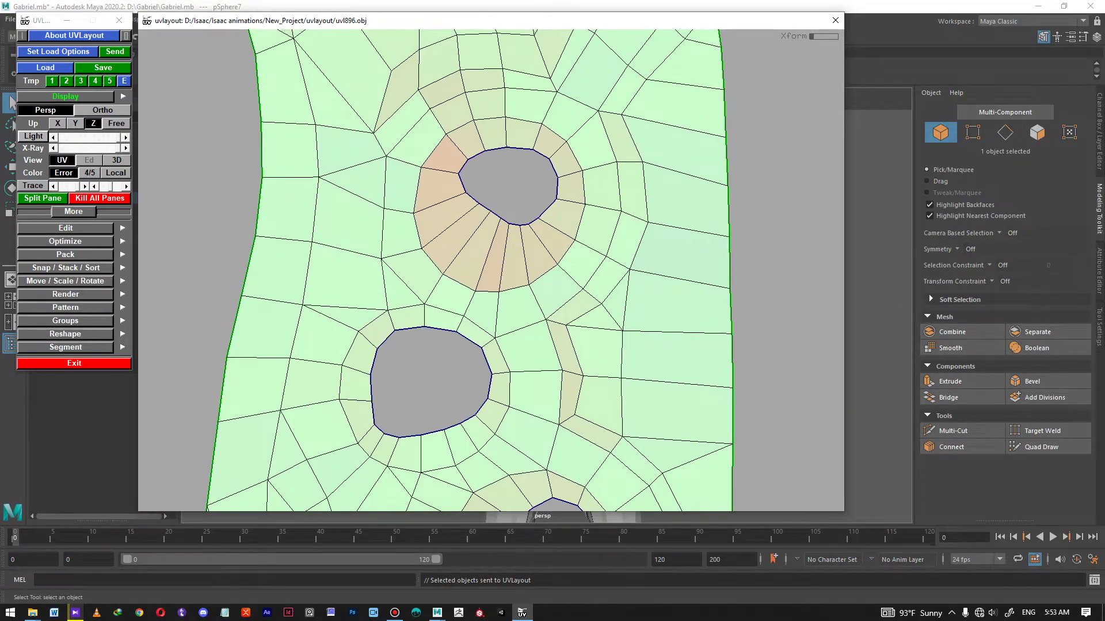
pyautogui.press('c')
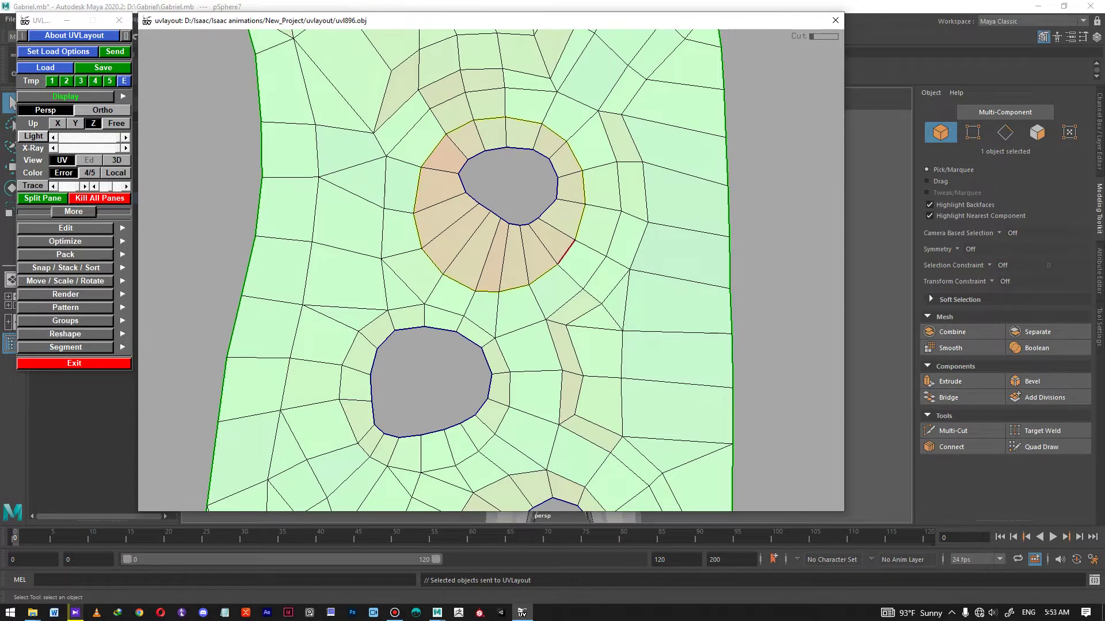
pyautogui.press('Return')
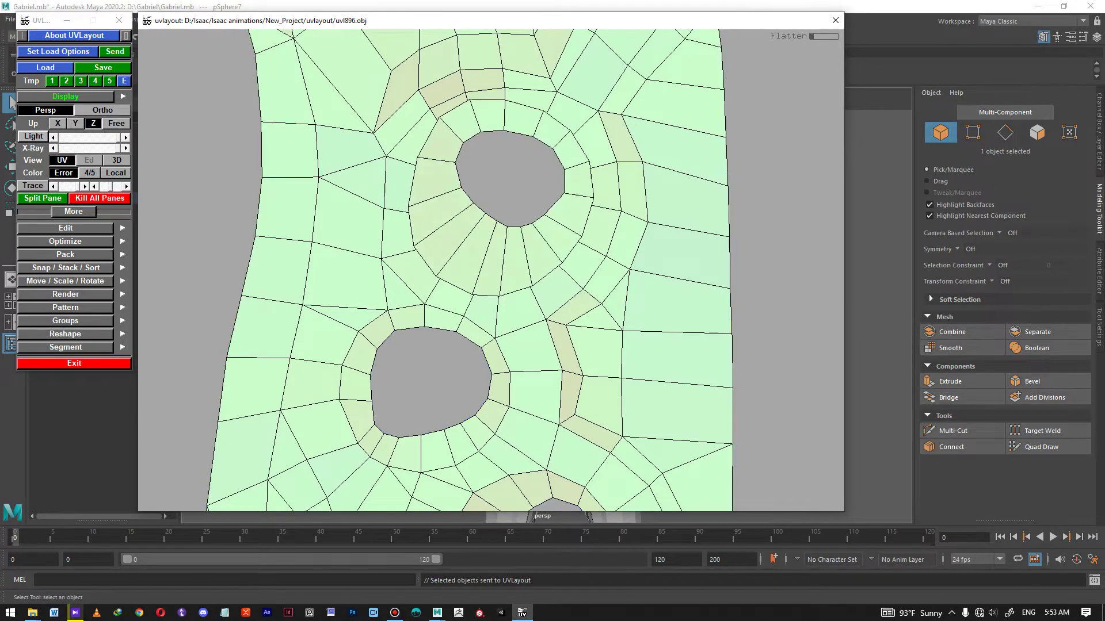
pyautogui.press('f')
pyautogui.moveTo(501, 262); pyautogui.dragTo(726, 166, button='middle')
pyautogui.press('f')
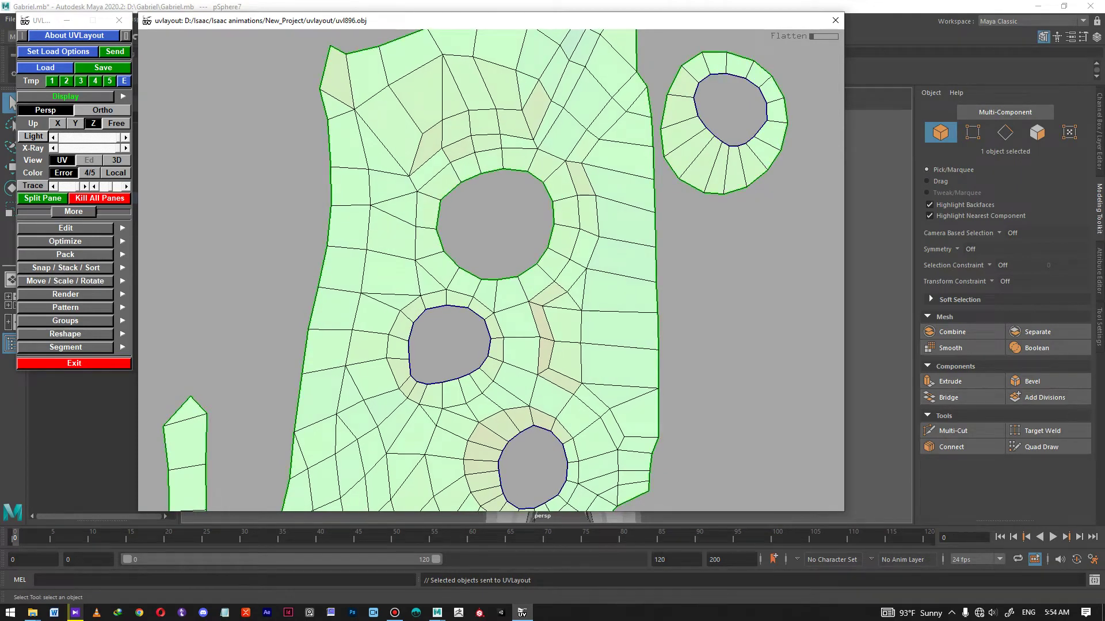
# Step: Cut and detach the ring around the panel's middle hole, move it outside the panel and flatten it
pyautogui.moveTo(517, 369); pyautogui.dragTo(496, 196, button='middle')
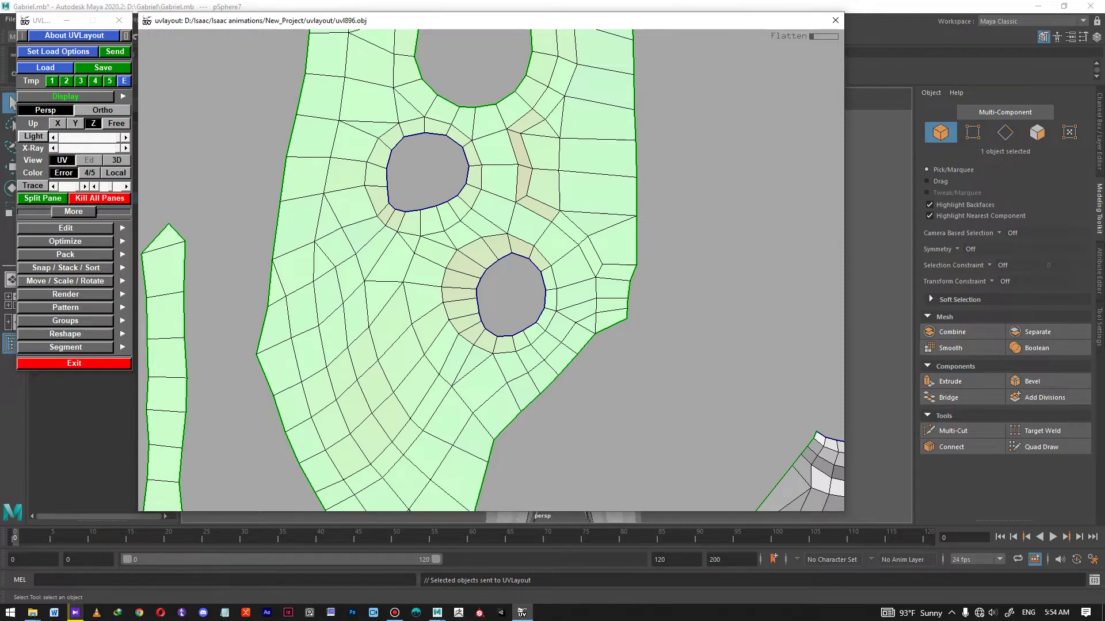
pyautogui.press('c')
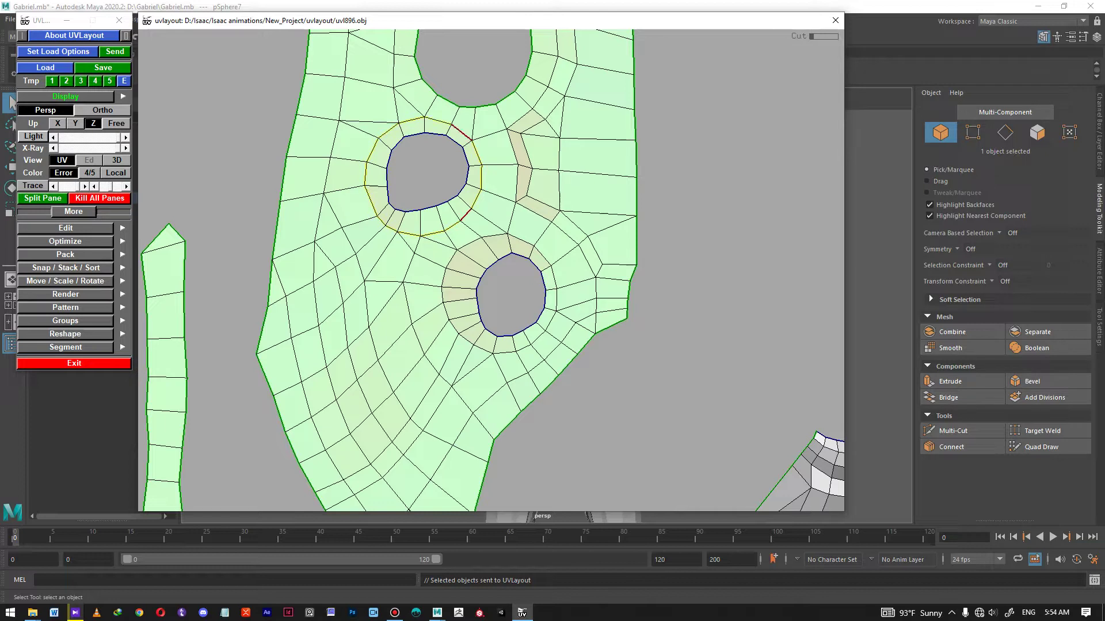
pyautogui.press('d')
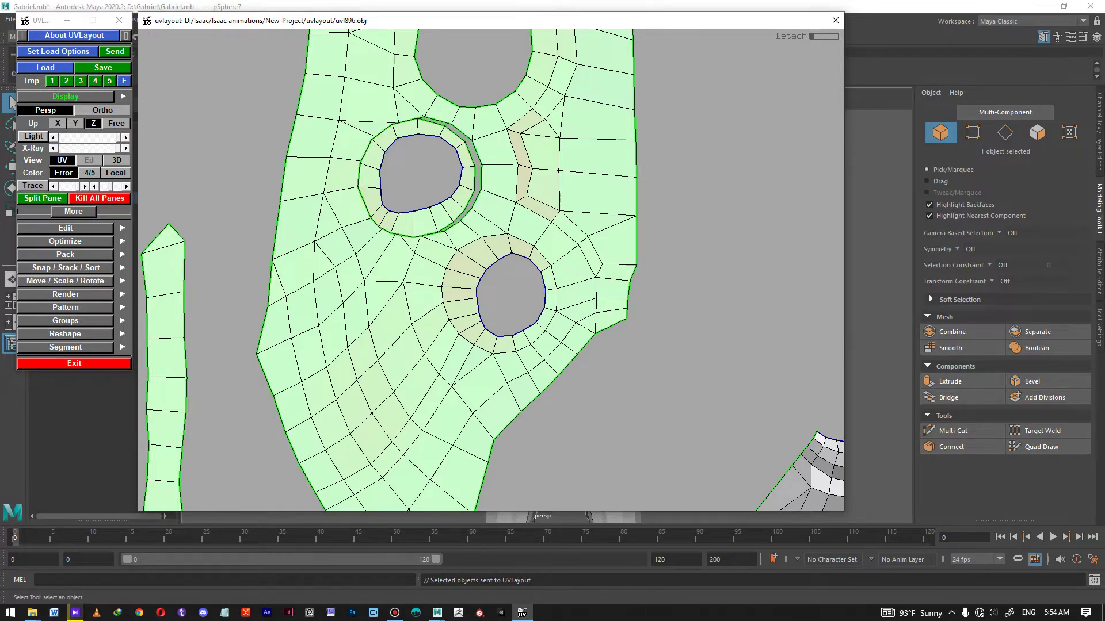
pyautogui.moveTo(460, 201); pyautogui.dragTo(763, 184, button='middle')
pyautogui.press('f')
# Step: Cut and detach the ring around the panel's lower hole, flatten it and place it beside the other detached rings
pyautogui.press('c')
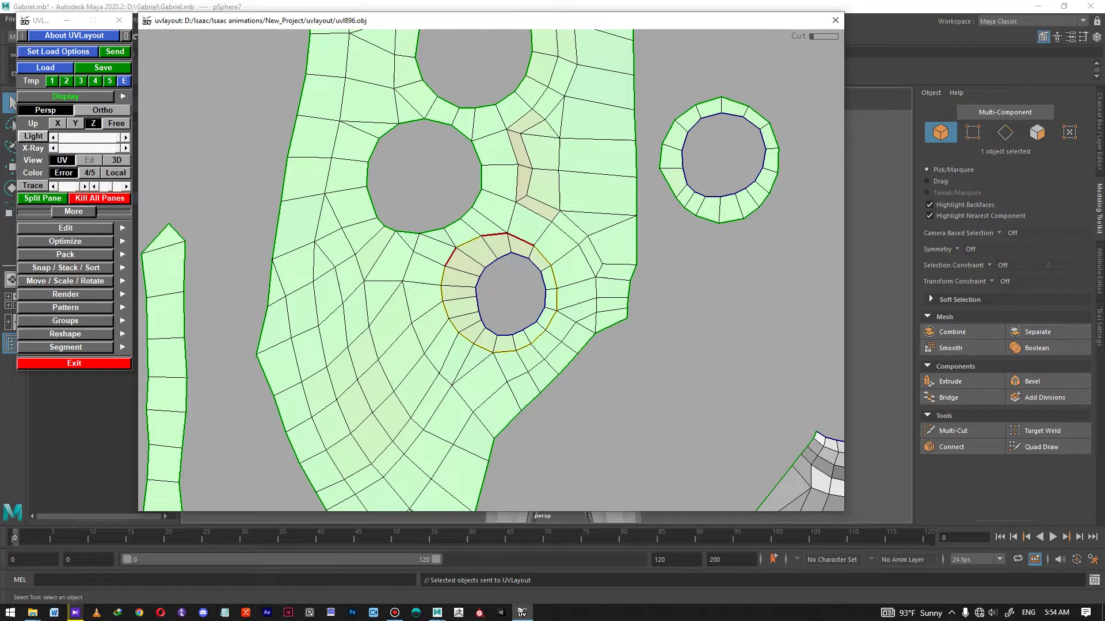
pyautogui.press('Return')
pyautogui.press('f')
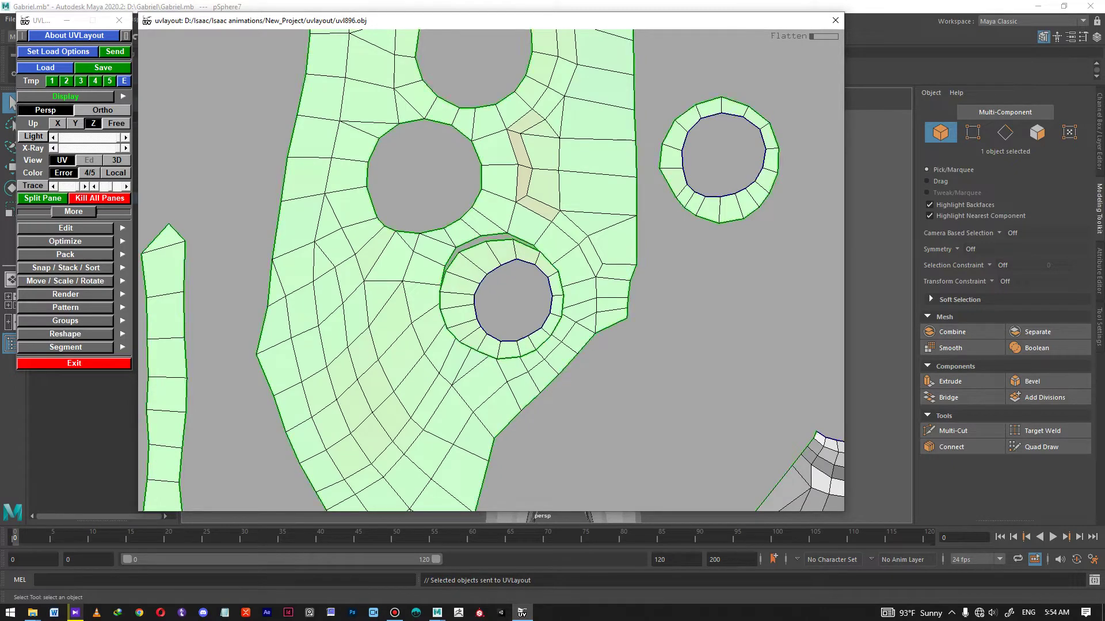
pyautogui.moveTo(440, 302); pyautogui.dragTo(550, 290, button='middle')
# Step: Cut each of the three detached rings at two opposite edges to divide it into halves
pyautogui.scroll(3, 492, 270)
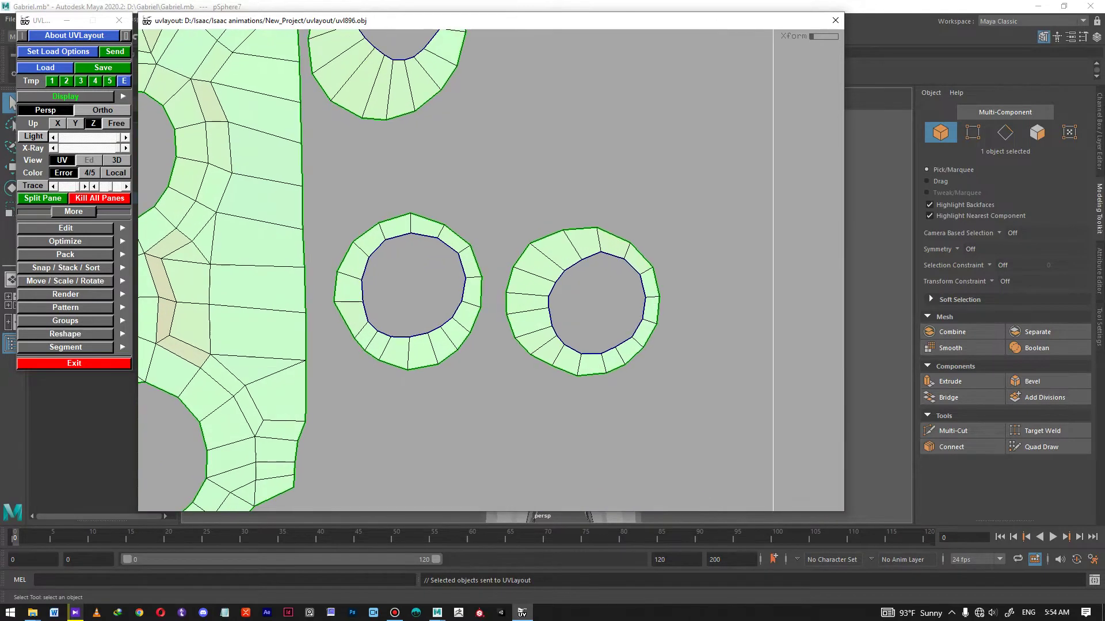
pyautogui.press('c')
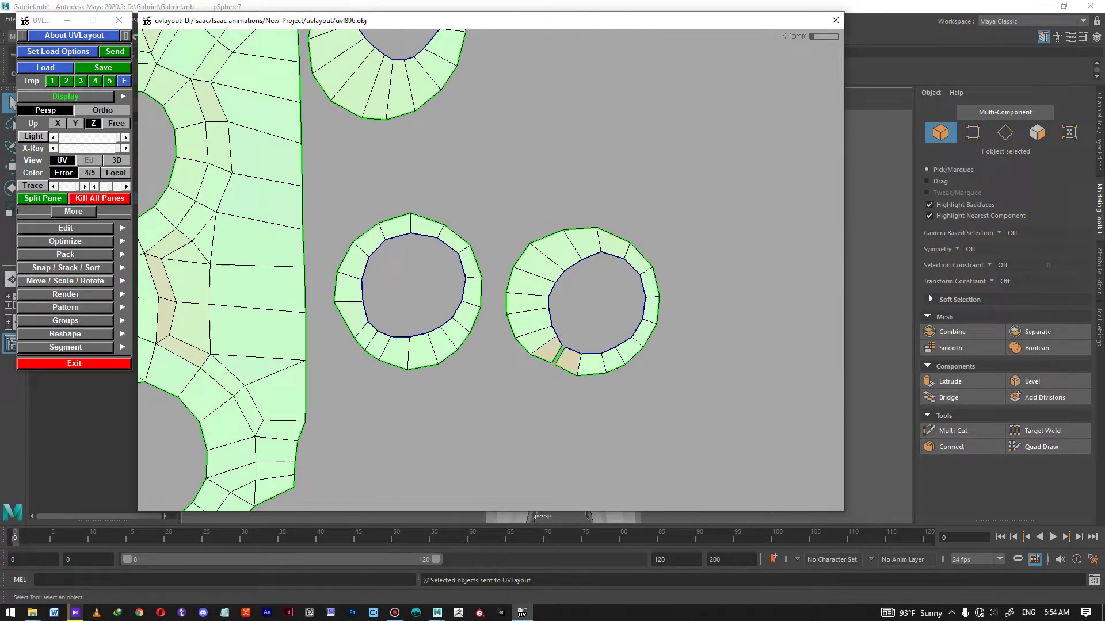
pyautogui.press('c')
pyautogui.press('c')
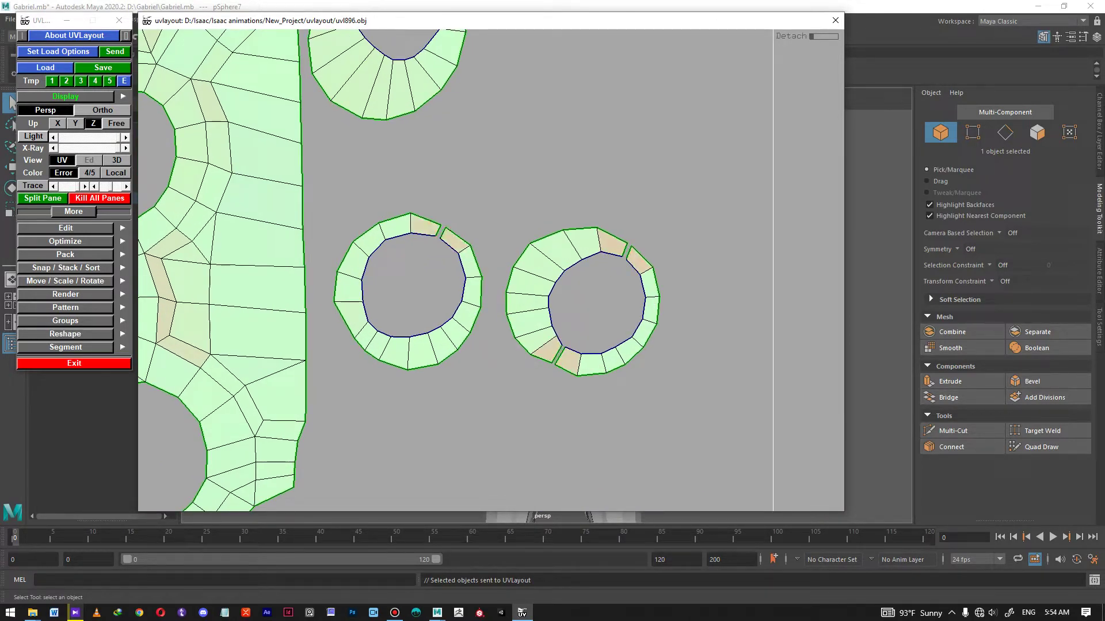
pyautogui.press('c')
pyautogui.moveTo(385, 350); pyautogui.dragTo(420, 381, button='middle')
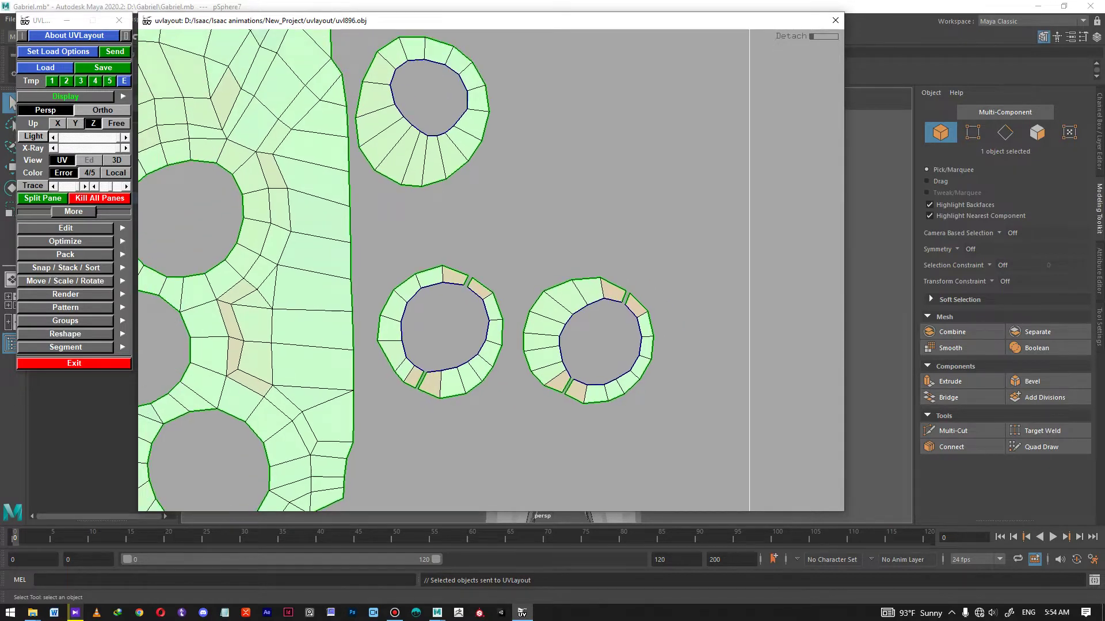
pyautogui.press('c')
pyautogui.press('c')
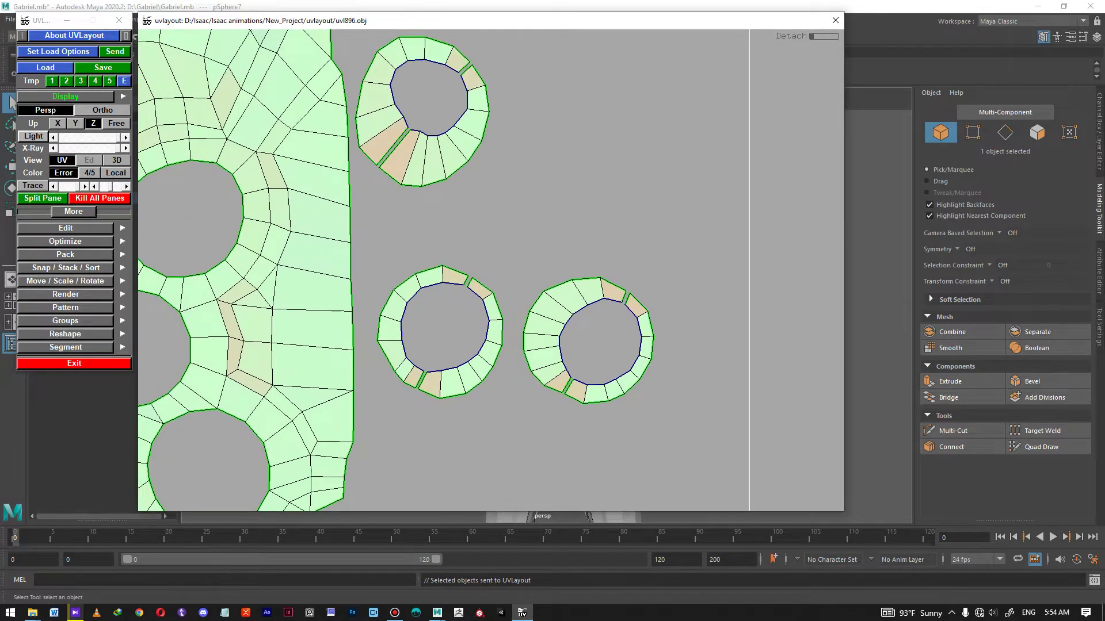
# Step: Detach the halves of all three rings and flatten them into separate curved strips
pyautogui.moveTo(446, 141); pyautogui.dragTo(482, 154, button='middle')
pyautogui.press('Return')
pyautogui.press('f')
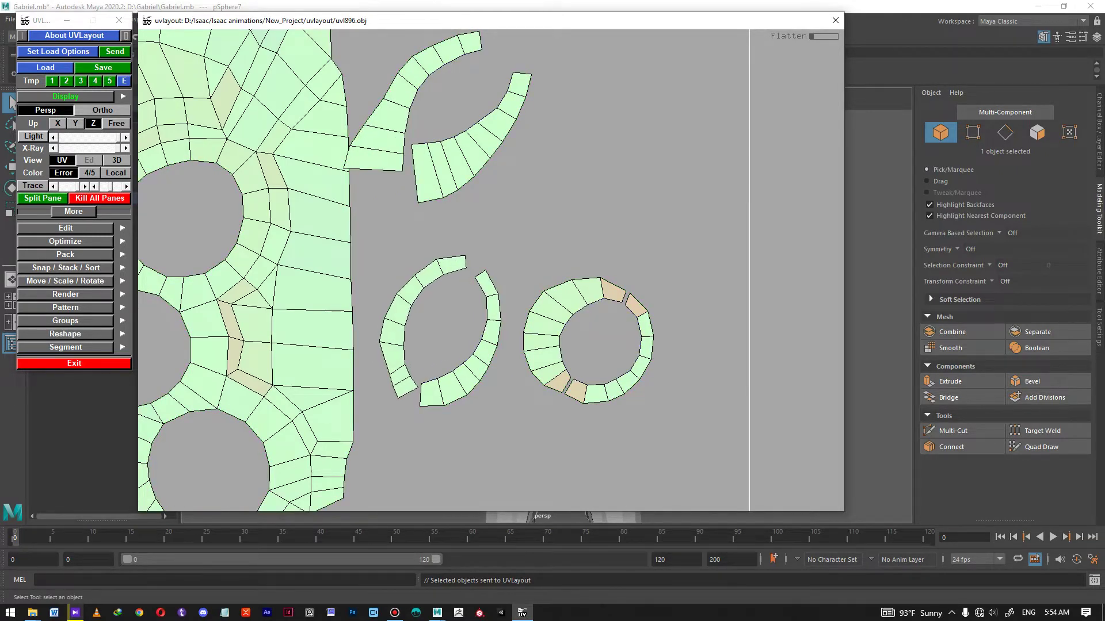
pyautogui.press('Return')
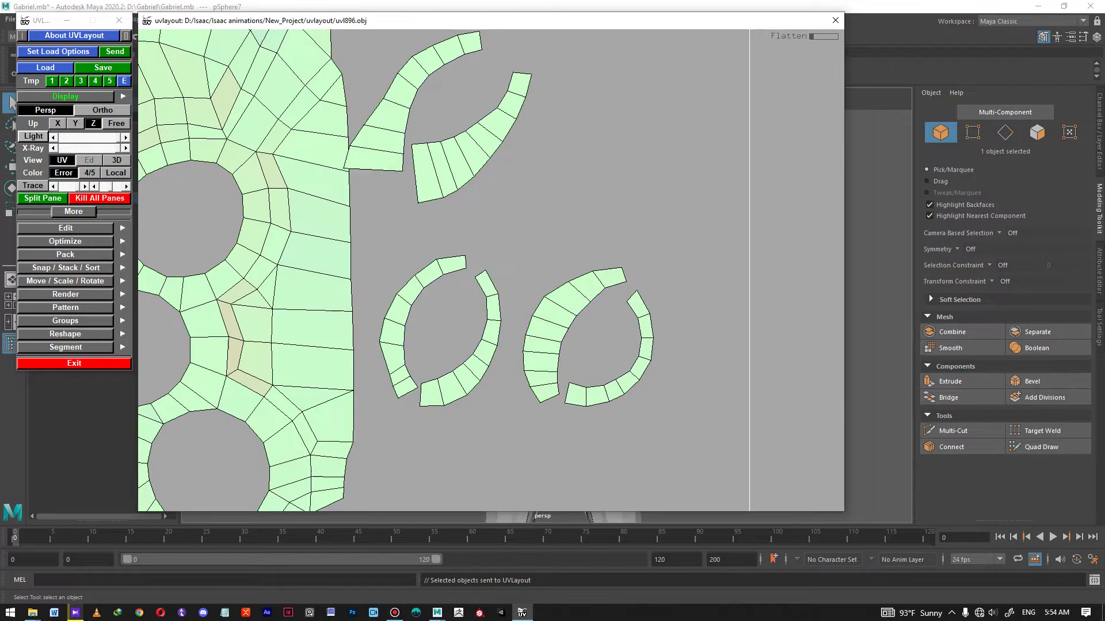
# Step: Rotate the curved ring halves upright and arrange them in pairs beside the three-hole panel
pyautogui.moveTo(610, 334); pyautogui.dragTo(596, 334, button='right')
pyautogui.moveTo(595, 334); pyautogui.dragTo(586, 273, button='middle')
pyautogui.moveTo(586, 273); pyautogui.dragTo(467, 249)
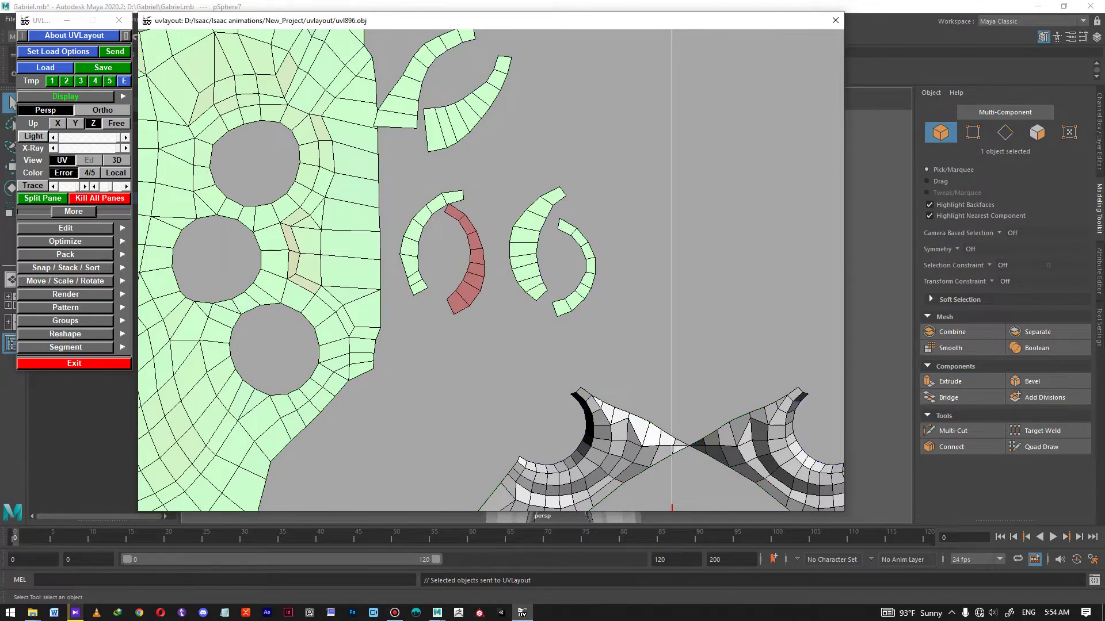
pyautogui.moveTo(410, 248); pyautogui.dragTo(399, 246)
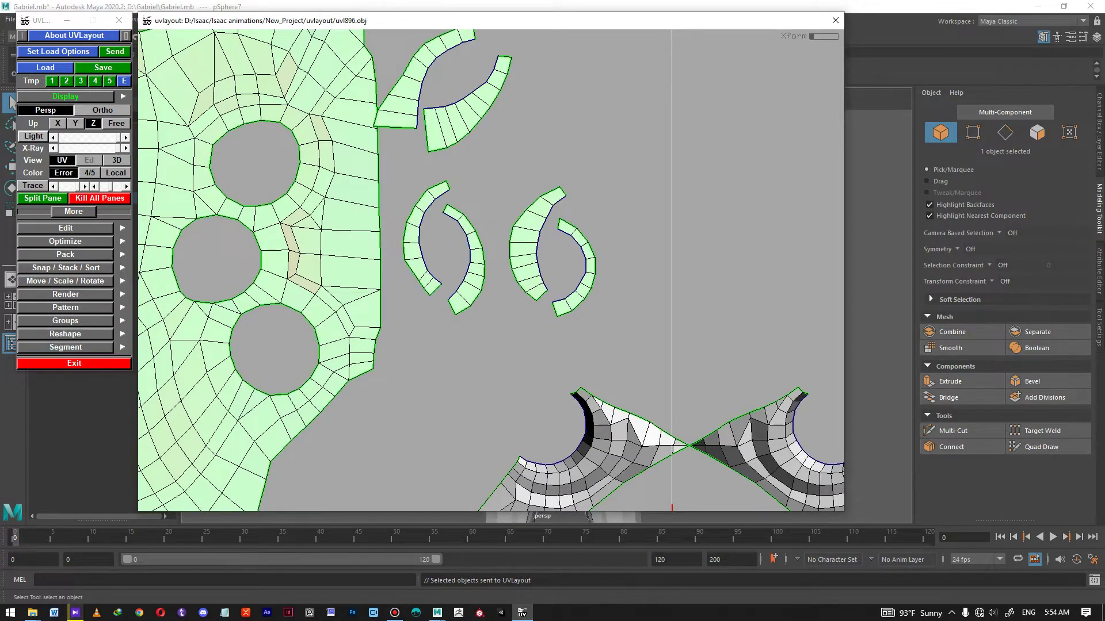
pyautogui.press('f')
pyautogui.moveTo(408, 102); pyautogui.dragTo(427, 104)
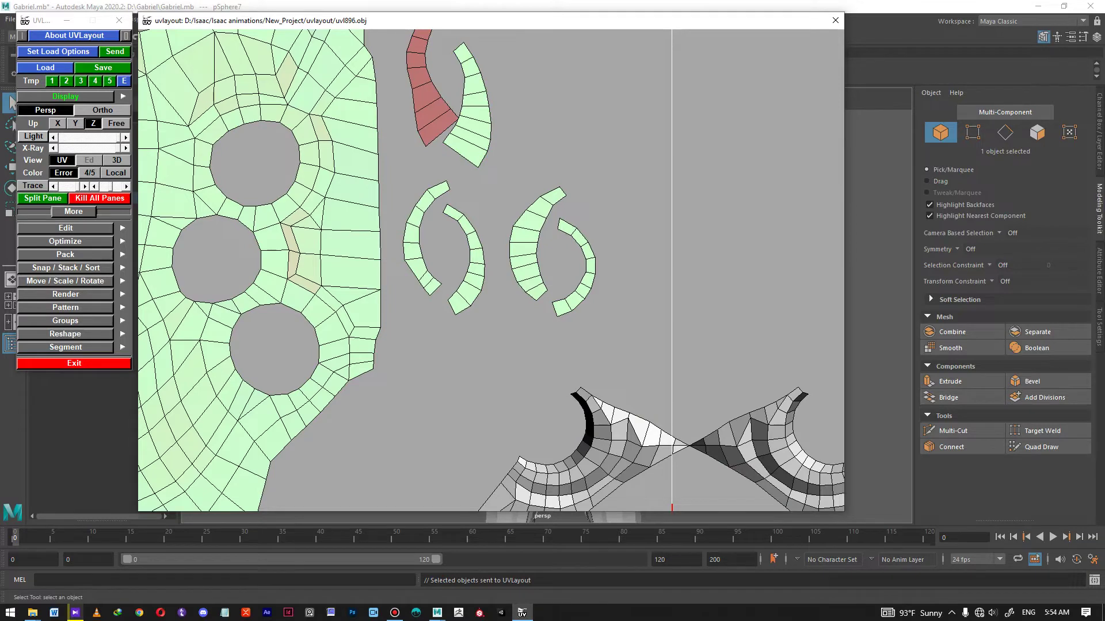
pyautogui.moveTo(427, 104); pyautogui.dragTo(446, 144, button='right')
pyautogui.moveTo(446, 138); pyautogui.dragTo(454, 138)
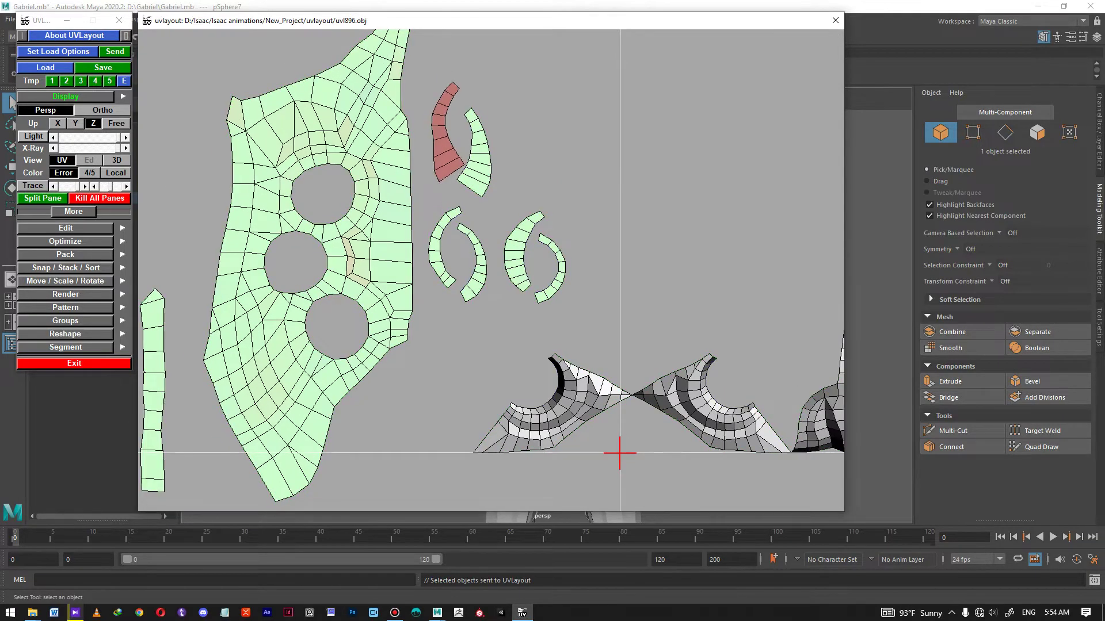
# Step: Flatten the two mirrored notched shells, rotating them upright, and flatten the two large grid-like panels next to them
pyautogui.moveTo(538, 397); pyautogui.dragTo(489, 248, button='middle')
pyautogui.moveTo(489, 247); pyautogui.dragTo(481, 244, button='right')
pyautogui.press('f')
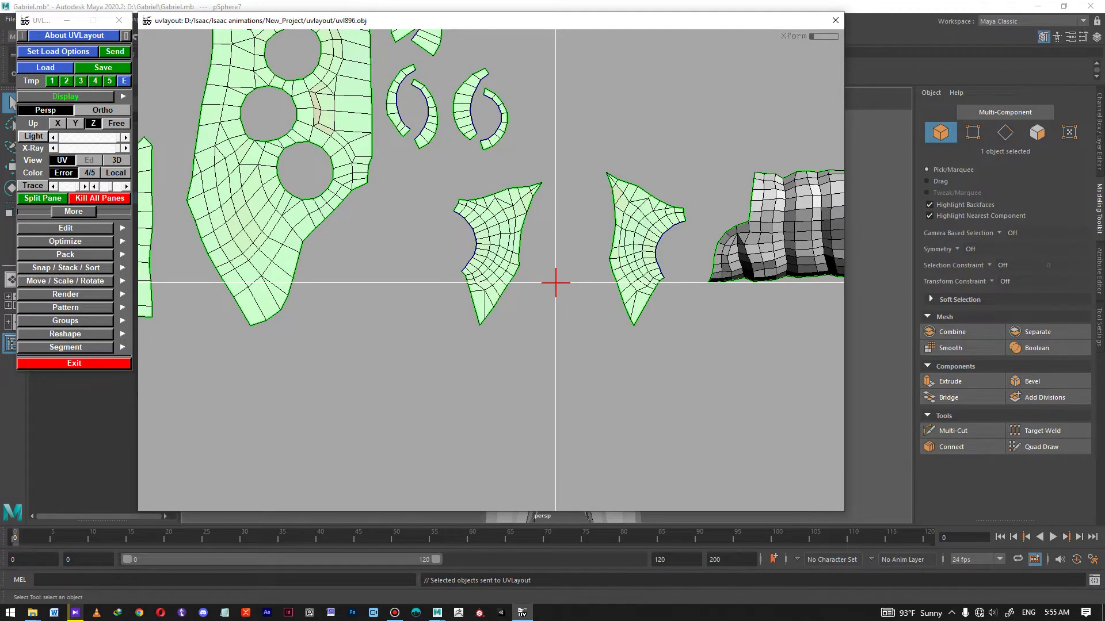
pyautogui.moveTo(555, 282); pyautogui.dragTo(286, 294, button='middle')
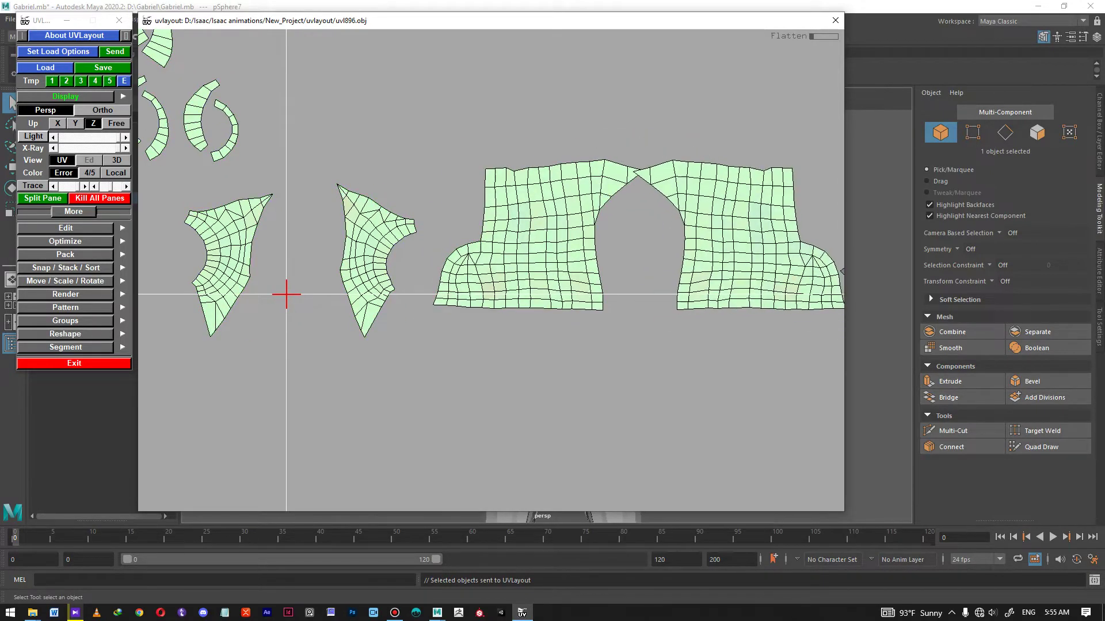
# Step: Flatten the four short curved strips, the long L-shaped strip and the hook-shaped panel
pyautogui.moveTo(806, 293); pyautogui.dragTo(481, 282, button='middle')
pyautogui.moveTo(481, 282); pyautogui.dragTo(664, 281, button='right')
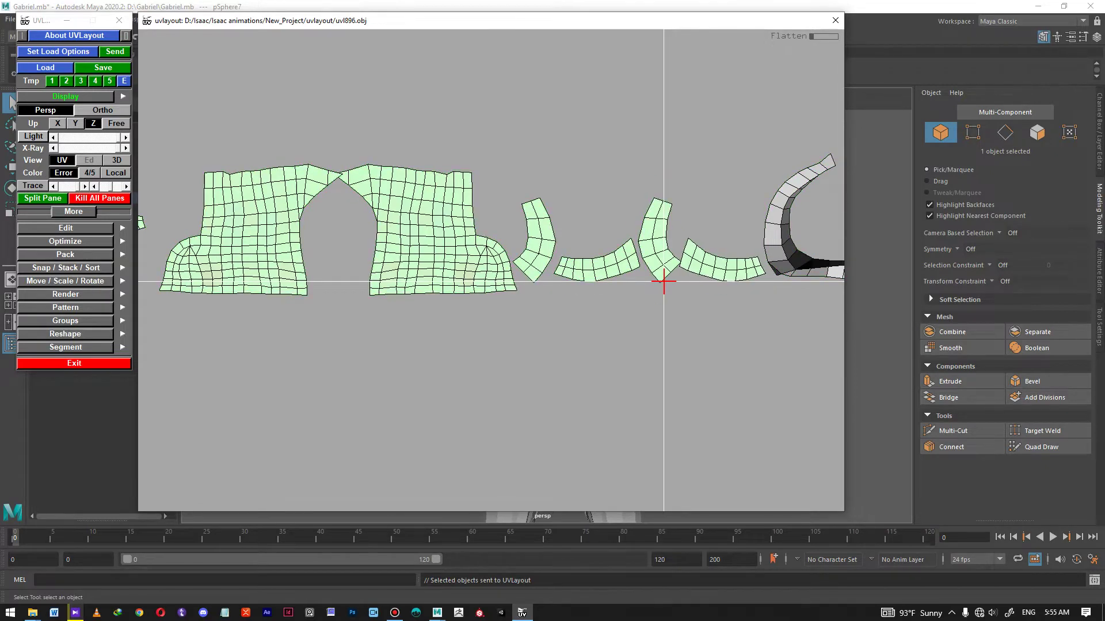
pyautogui.moveTo(664, 281); pyautogui.dragTo(351, 267, button='middle')
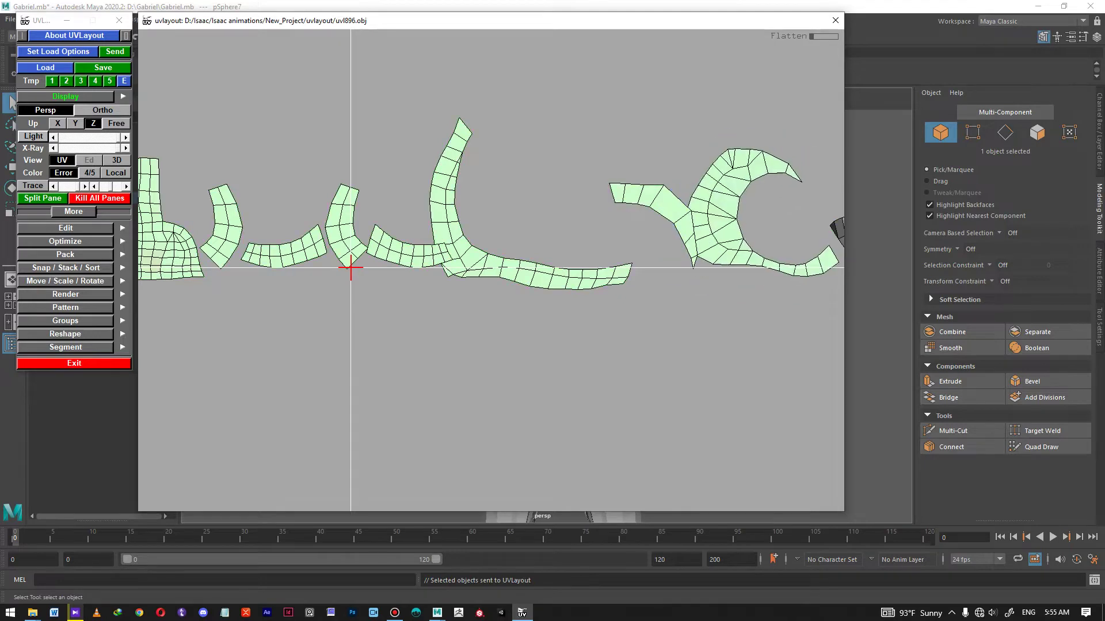
pyautogui.scroll(-3, 490, 271)
# Step: Flatten the row of small petal-shaped shells, the second hook-shaped panel, the second long curved strip and the mirrored arch pair
pyautogui.moveTo(588, 268); pyautogui.dragTo(394, 274, button='middle')
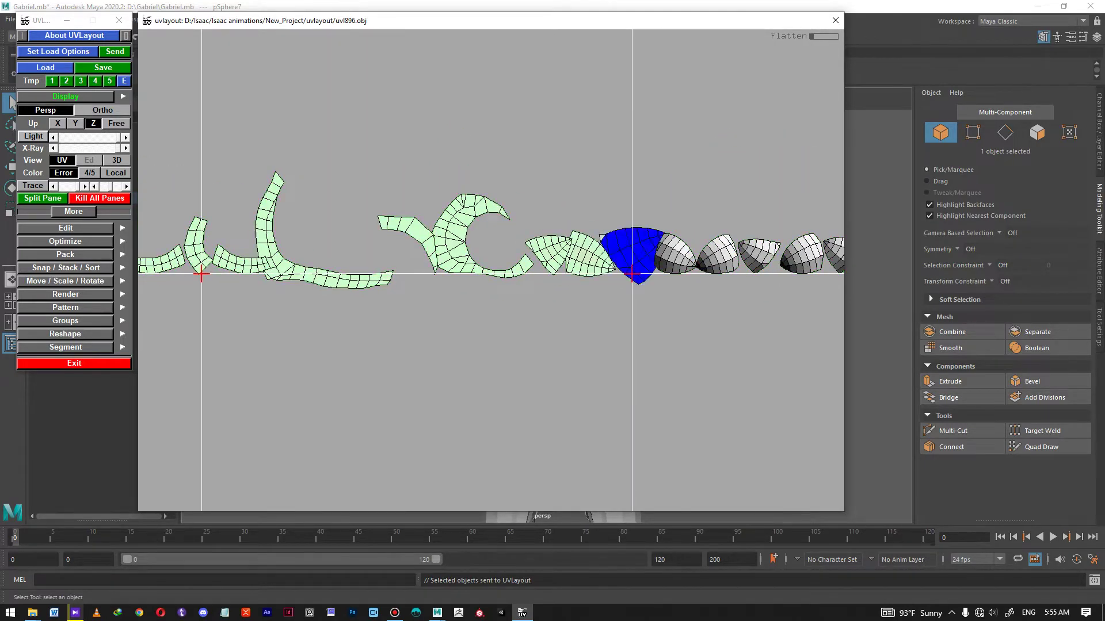
pyautogui.moveTo(690, 273); pyautogui.dragTo(300, 272, button='middle')
pyautogui.press('f')
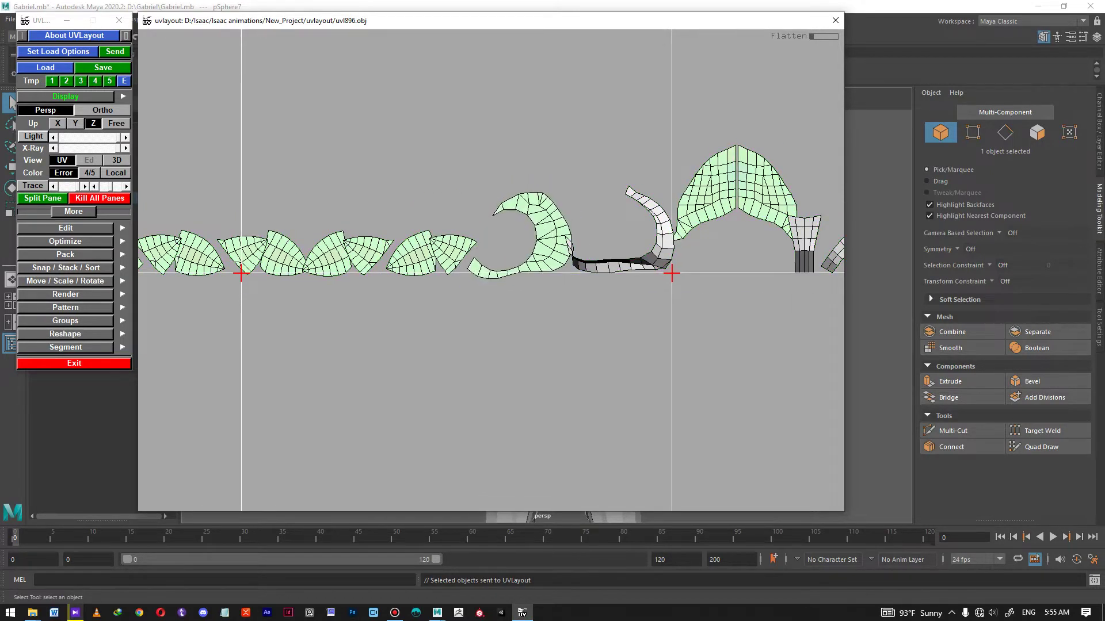
pyautogui.press('f')
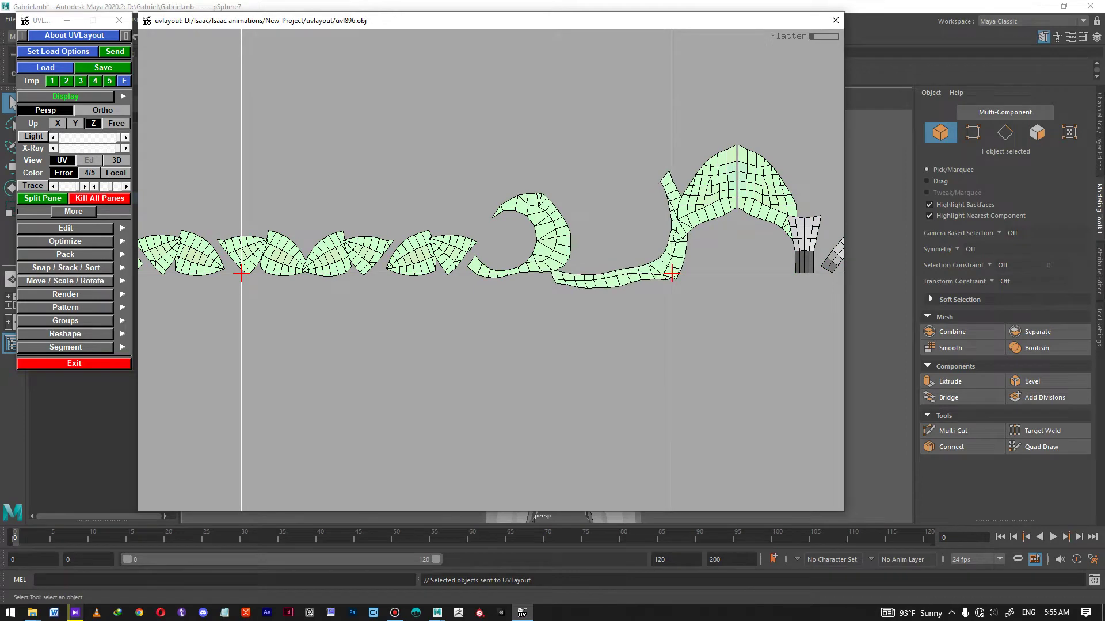
# Step: Flatten the flared narrow panel, the arched strip, the short bent strip and the small two-pronged panel
pyautogui.moveTo(777, 236); pyautogui.dragTo(462, 236, button='middle')
pyautogui.moveTo(461, 236); pyautogui.dragTo(507, 236, button='right')
pyautogui.press('f')
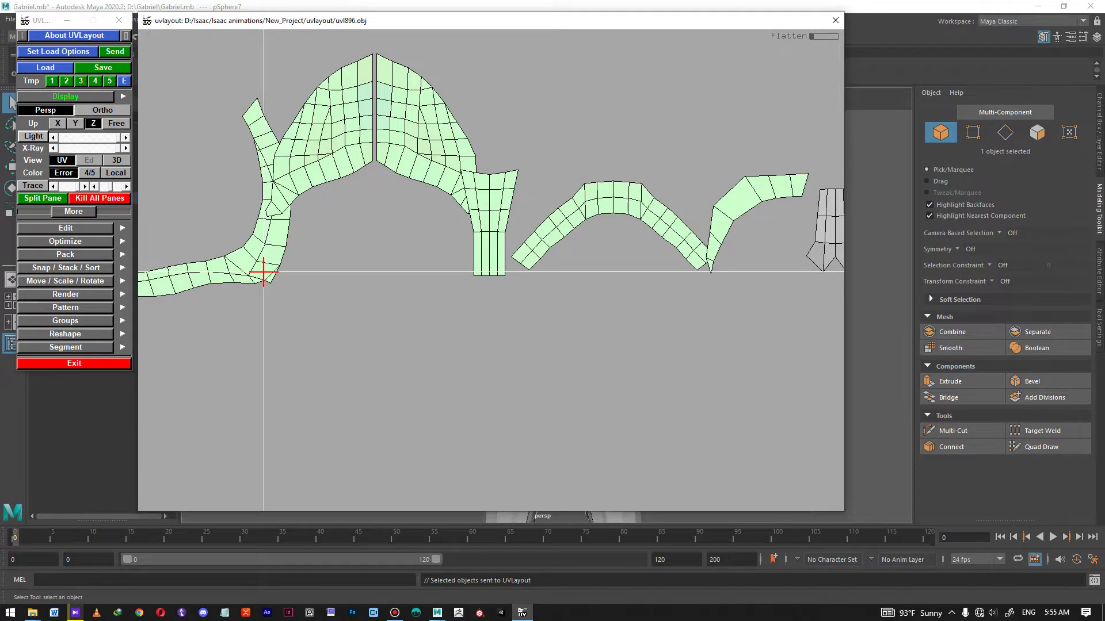
pyautogui.moveTo(781, 242); pyautogui.dragTo(758, 242, button='right')
pyautogui.moveTo(758, 242); pyautogui.dragTo(399, 250, button='middle')
pyautogui.press('f')
pyautogui.press('f')
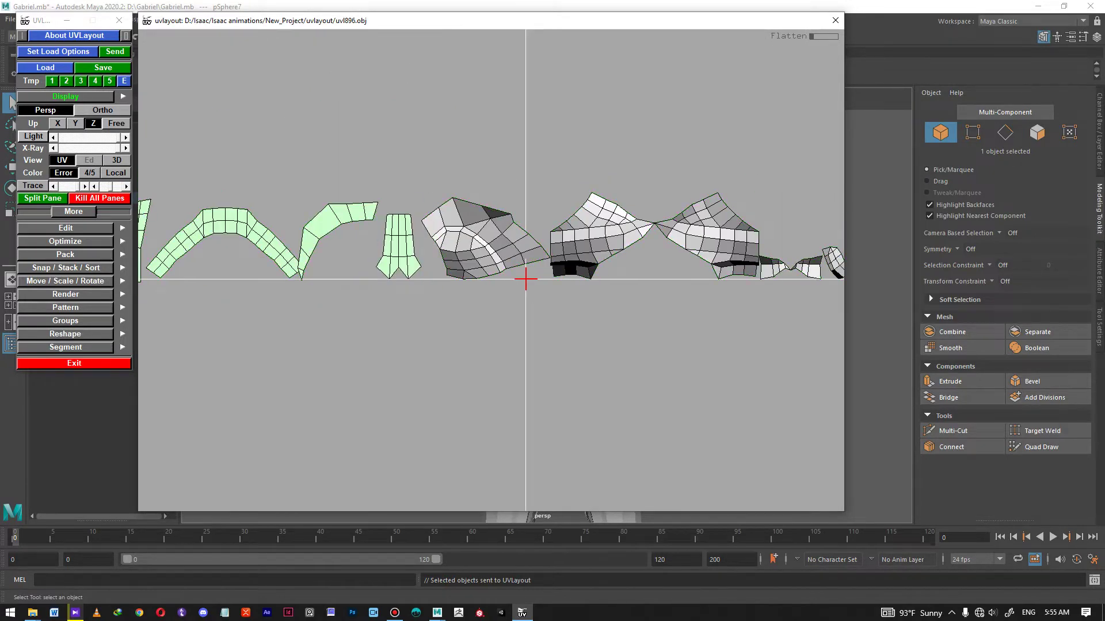
# Step: Flatten the irregular rounded panel, the mirrored pair of wing-shaped panels and the small shells beside them
pyautogui.press('f')
pyautogui.press('f')
pyautogui.moveTo(713, 239); pyautogui.dragTo(288, 204, button='middle')
pyautogui.press('f')
pyautogui.press('f')
pyautogui.press('f')
# Step: Flatten the second three-hole panel in an upright position, and flatten the small petal-shaped shell beside it
pyautogui.moveTo(412, 231); pyautogui.dragTo(374, 231, button='right')
pyautogui.moveTo(506, 224); pyautogui.dragTo(487, 330, button='middle')
pyautogui.press('f')
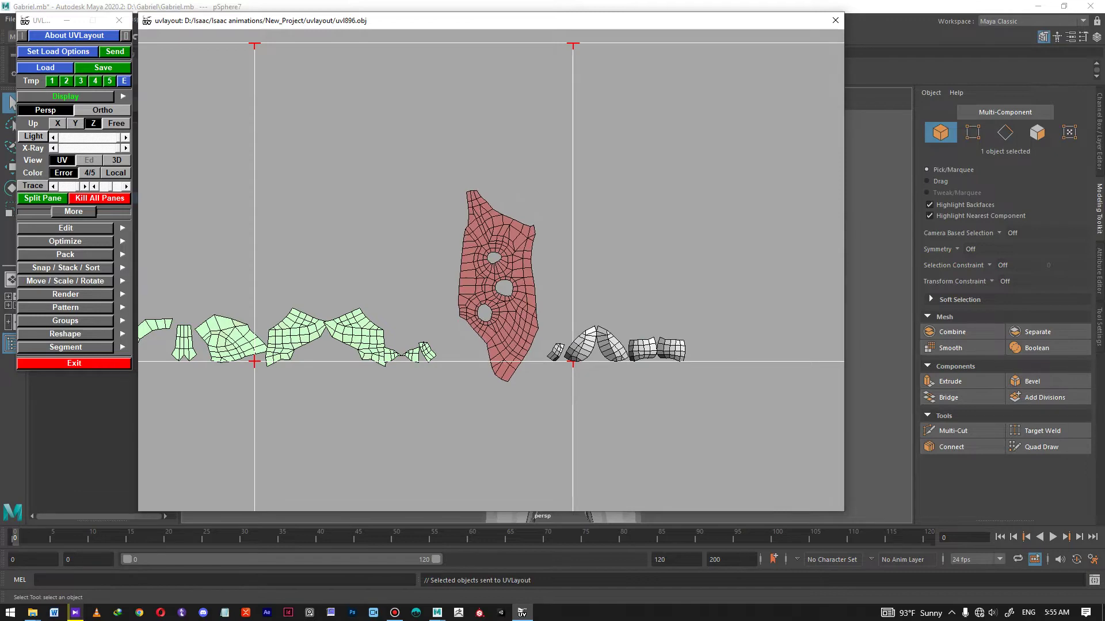
pyautogui.press('f')
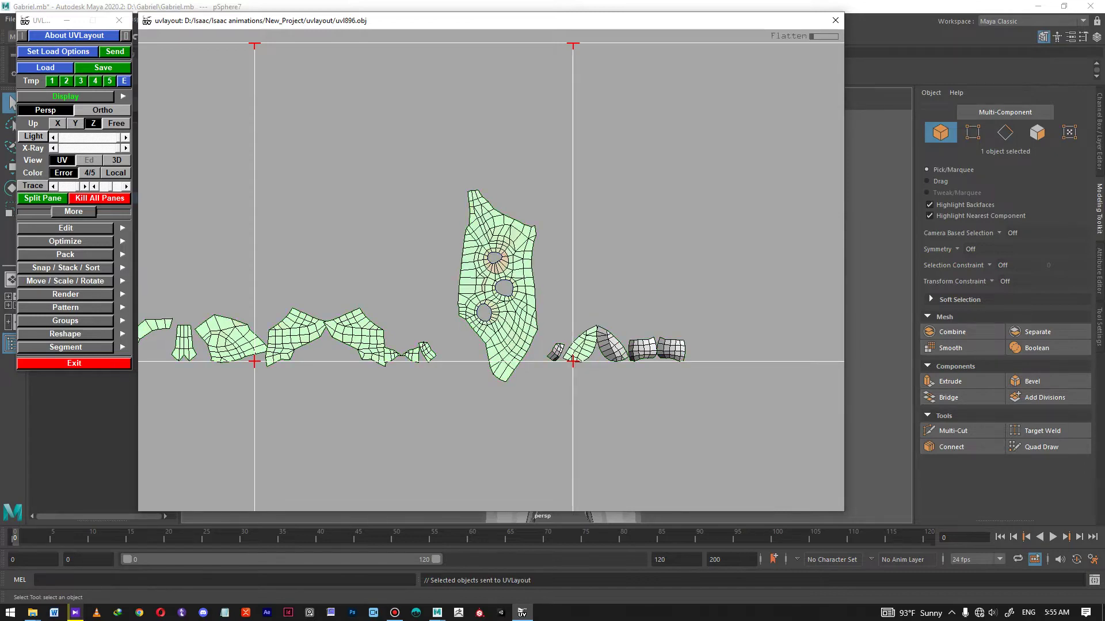
# Step: Cut and detach the face rings around all three holes of the second three-hole panel
pyautogui.moveTo(491, 270); pyautogui.dragTo(558, 271, button='right')
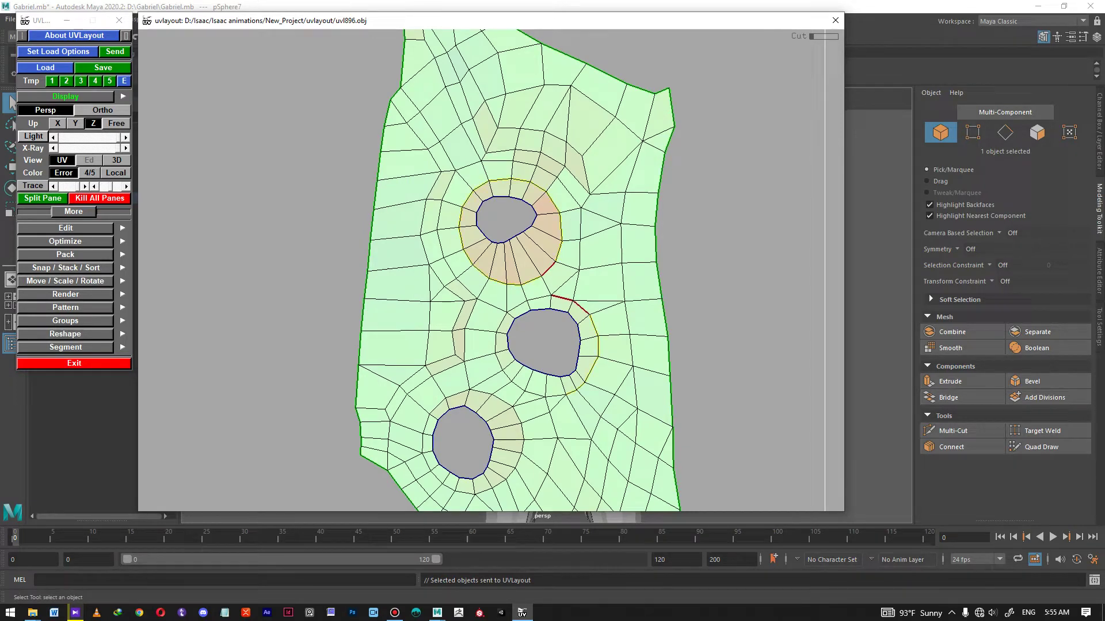
pyautogui.moveTo(491, 322); pyautogui.dragTo(507, 219, button='middle')
pyautogui.moveTo(506, 219); pyautogui.dragTo(524, 220, button='right')
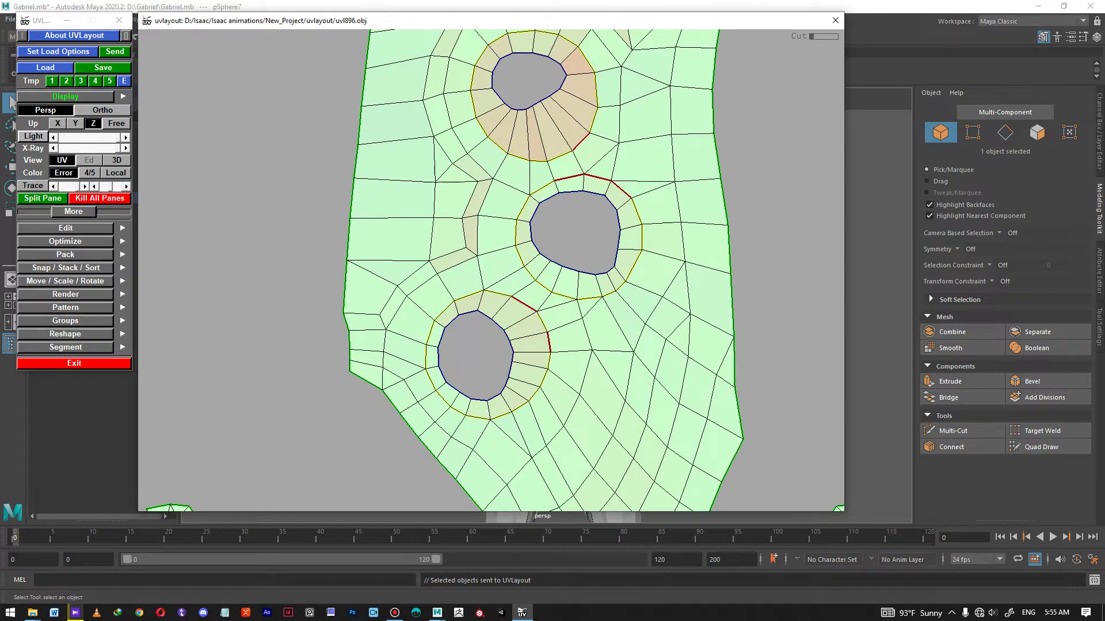
pyautogui.press('Return')
pyautogui.press('Return')
pyautogui.press('Return')
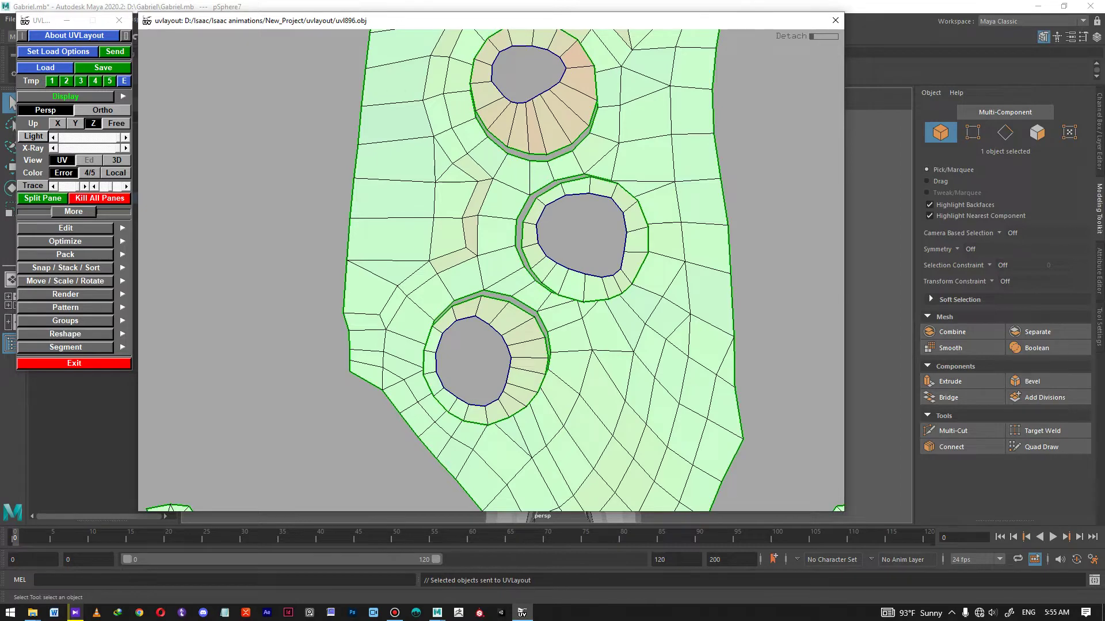
# Step: Flatten the three-hole panel and its detached rings, and place the three rings in a column beside the panel
pyautogui.press('f')
pyautogui.press('f')
pyautogui.press('f')
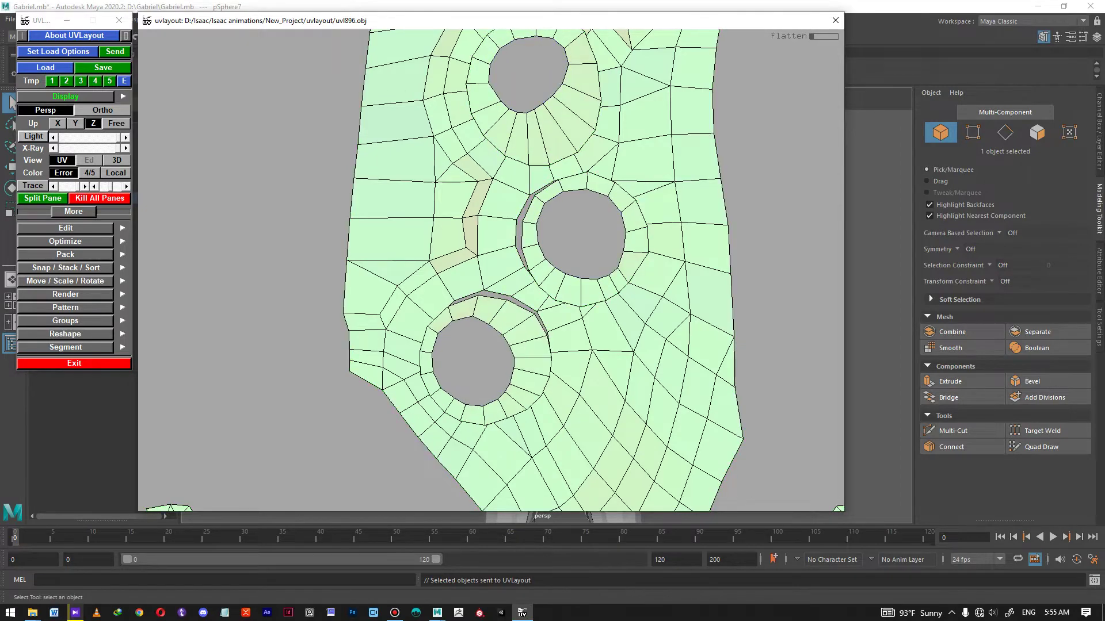
pyautogui.moveTo(535, 357); pyautogui.dragTo(512, 345, button='right')
pyautogui.moveTo(512, 346); pyautogui.dragTo(639, 375, button='middle')
pyautogui.moveTo(467, 322); pyautogui.dragTo(674, 249, button='middle')
pyautogui.moveTo(411, 241); pyautogui.dragTo(575, 205, button='middle')
pyautogui.moveTo(576, 206); pyautogui.dragTo(607, 202, button='right')
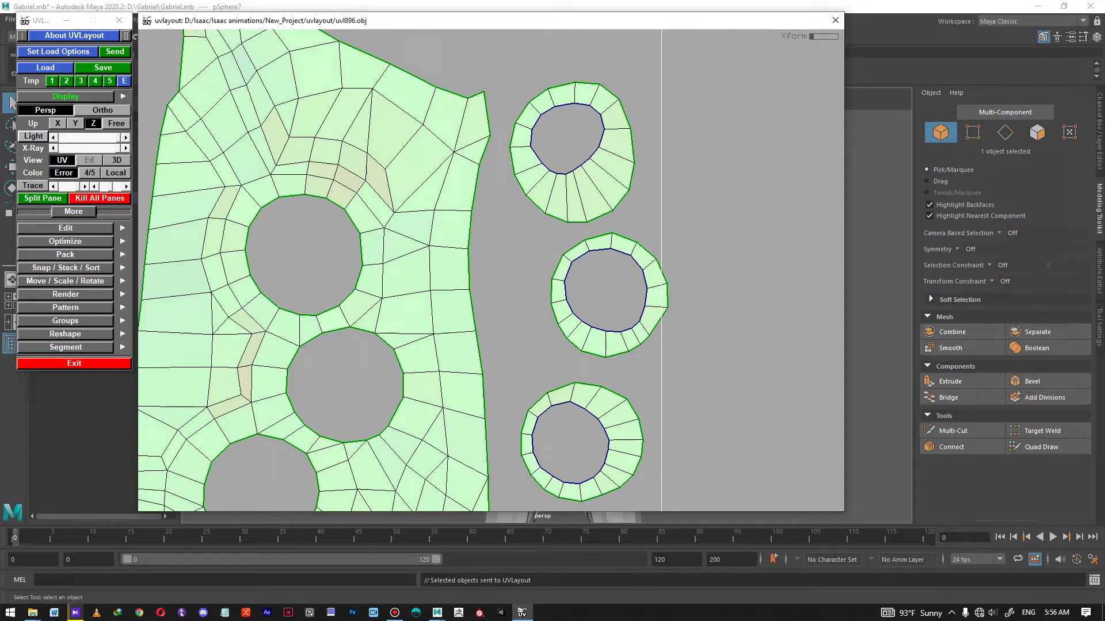
# Step: Cut each of the three ring shells at two opposite points and flatten the lower two rings
pyautogui.press('c')
pyautogui.press('c')
pyautogui.press('c')
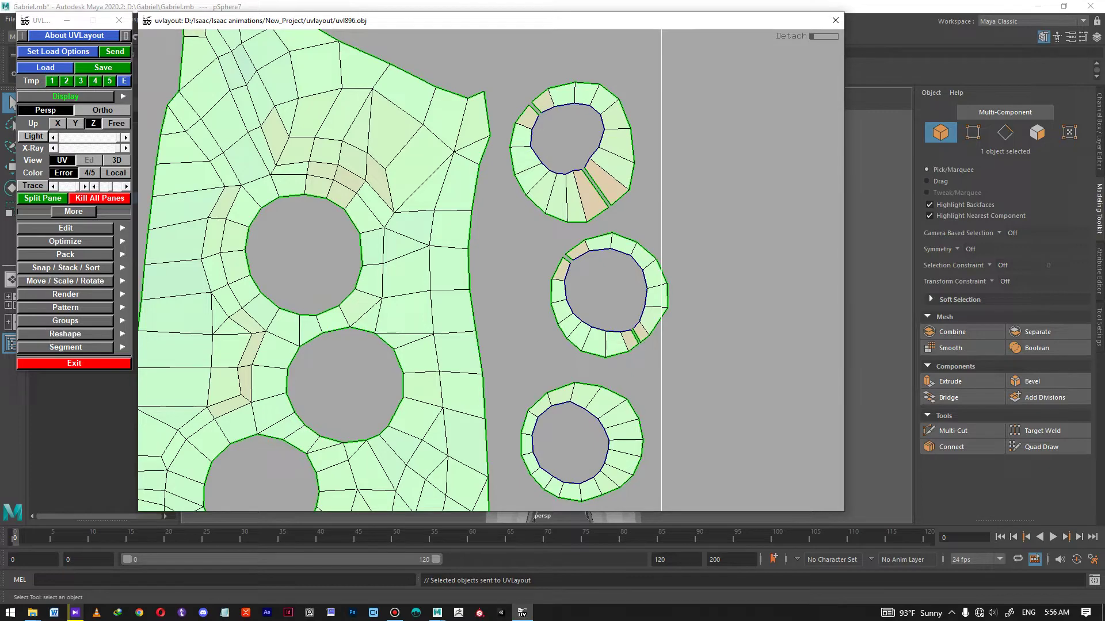
pyautogui.press('c')
pyautogui.moveTo(593, 397); pyautogui.dragTo(576, 397, button='right')
pyautogui.moveTo(575, 397); pyautogui.dragTo(576, 314, button='middle')
pyautogui.press('f')
pyautogui.press('f')
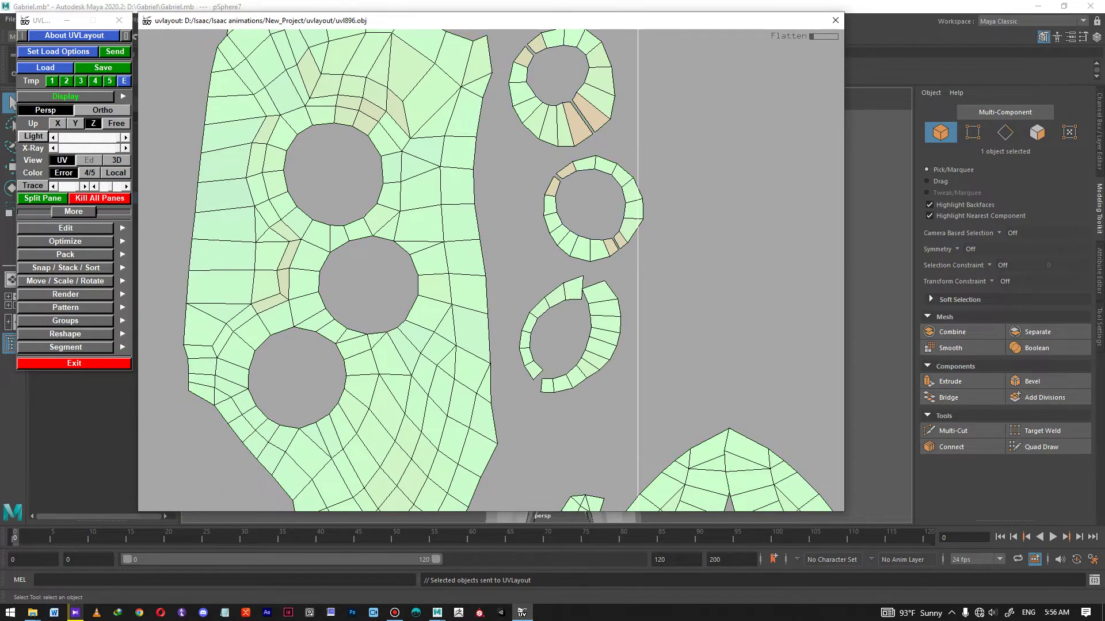
pyautogui.press('f')
pyautogui.press('f')
# Step: Inspect the seams on the 3D torso from the front and from below, and return to the UV view
pyautogui.press('d')
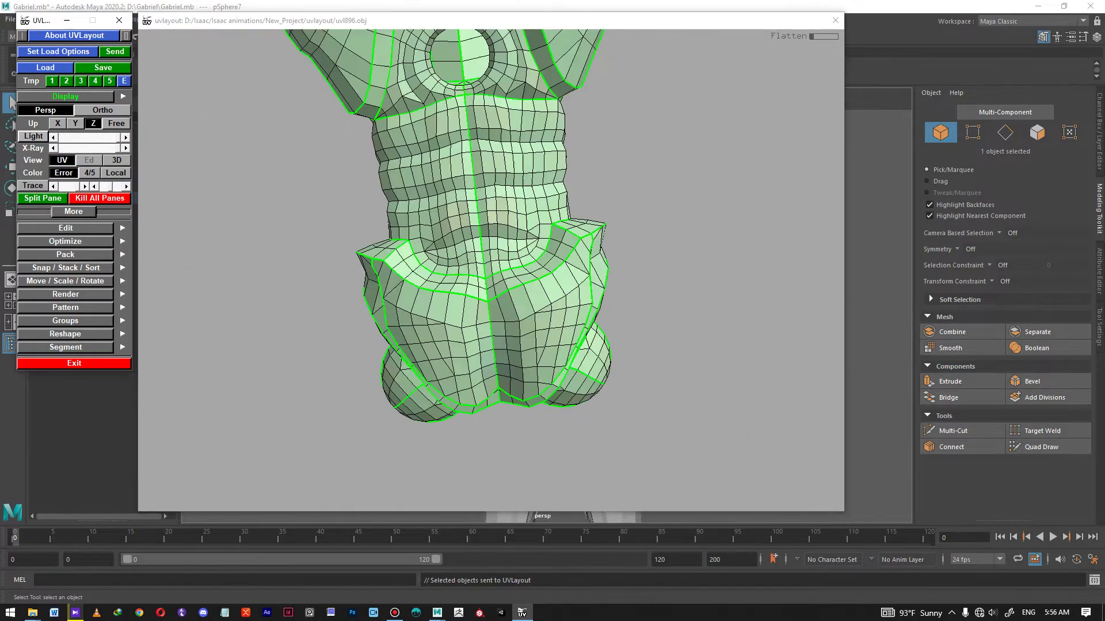
pyautogui.moveTo(518, 259); pyautogui.dragTo(400, 354)
pyautogui.moveTo(400, 354); pyautogui.dragTo(380, 354, button='right')
pyautogui.moveTo(379, 345); pyautogui.dragTo(295, 360)
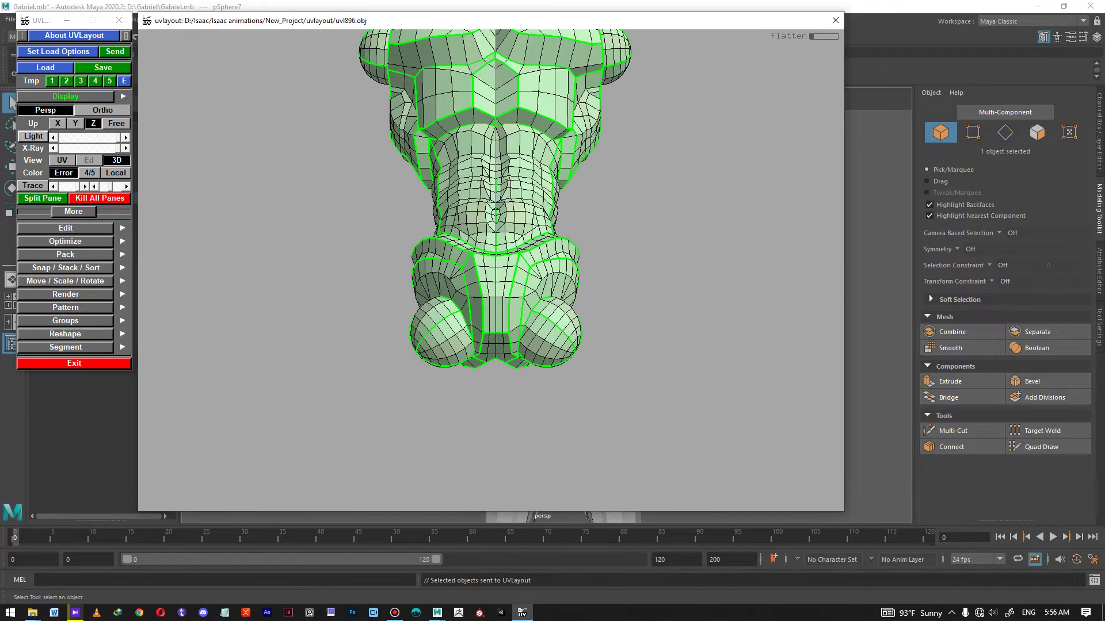
pyautogui.moveTo(368, 345); pyautogui.dragTo(417, 292)
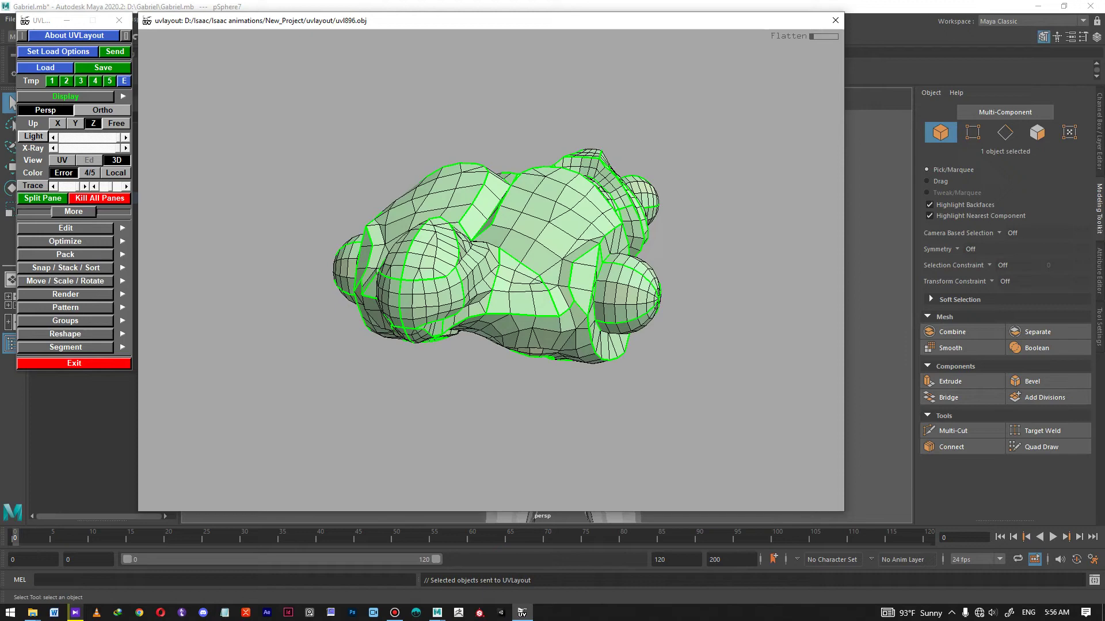
pyautogui.click(62, 161)
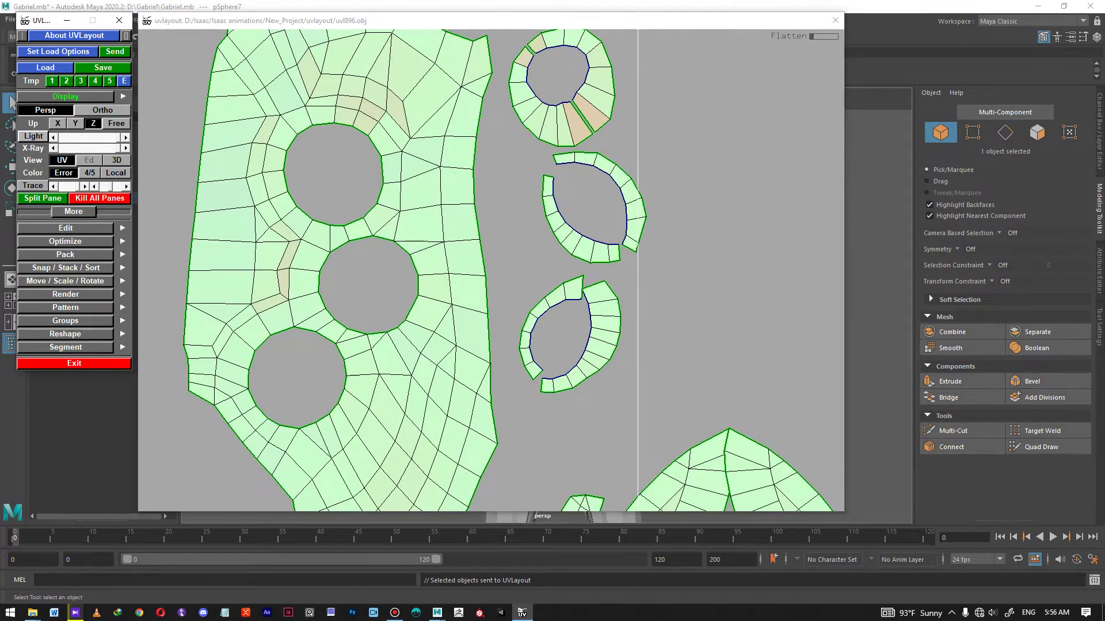
# Step: Flatten the uppermost cut ring and separate the halves of all three rings into individual curved strips
pyautogui.press('Return')
pyautogui.press('f')
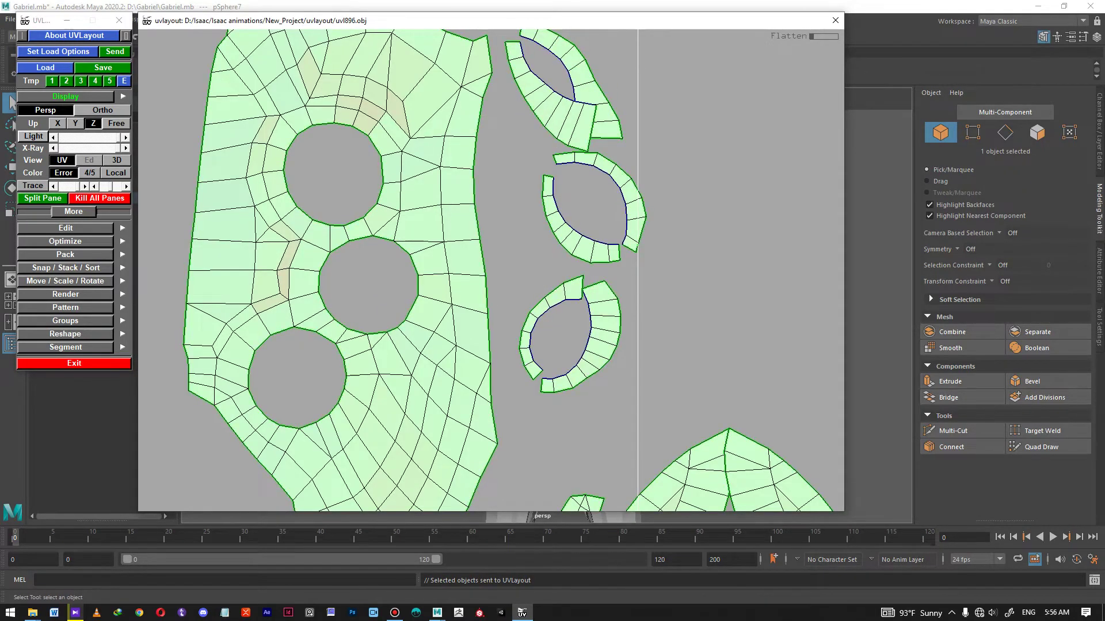
pyautogui.scroll(-3, 491, 271)
pyautogui.moveTo(531, 145); pyautogui.dragTo(559, 133)
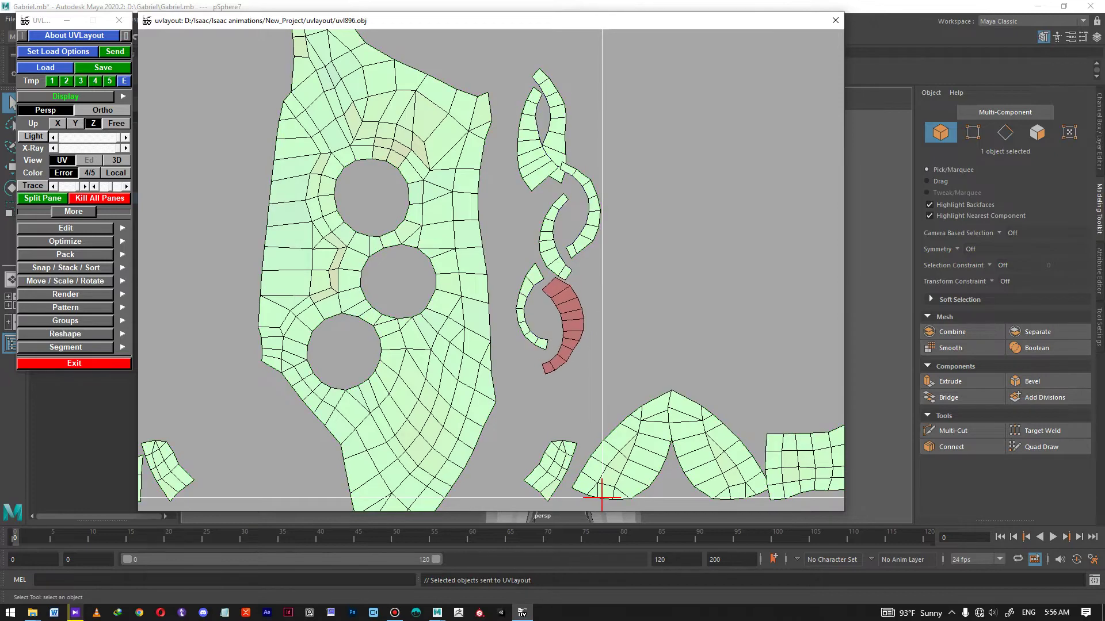
# Step: Pack all the torso's shells into the UV tile with Fast quality
pyautogui.scroll(-10, 491, 270)
pyautogui.moveTo(491, 270); pyautogui.dragTo(437, 276, button='right')
pyautogui.moveTo(288, 276); pyautogui.dragTo(826, 292, button='middle')
pyautogui.moveTo(460, 276); pyautogui.dragTo(575, 276, button='right')
pyautogui.moveTo(576, 276); pyautogui.dragTo(683, 276, button='middle')
pyautogui.scroll(3, 464, 307)
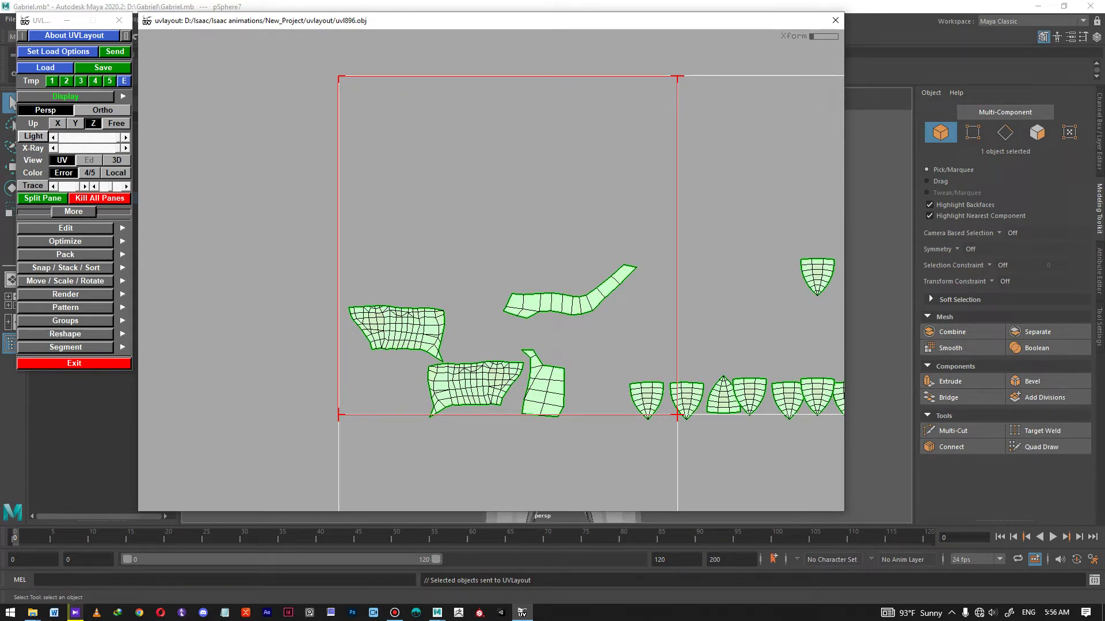
pyautogui.click(65, 255)
pyautogui.click(90, 295)
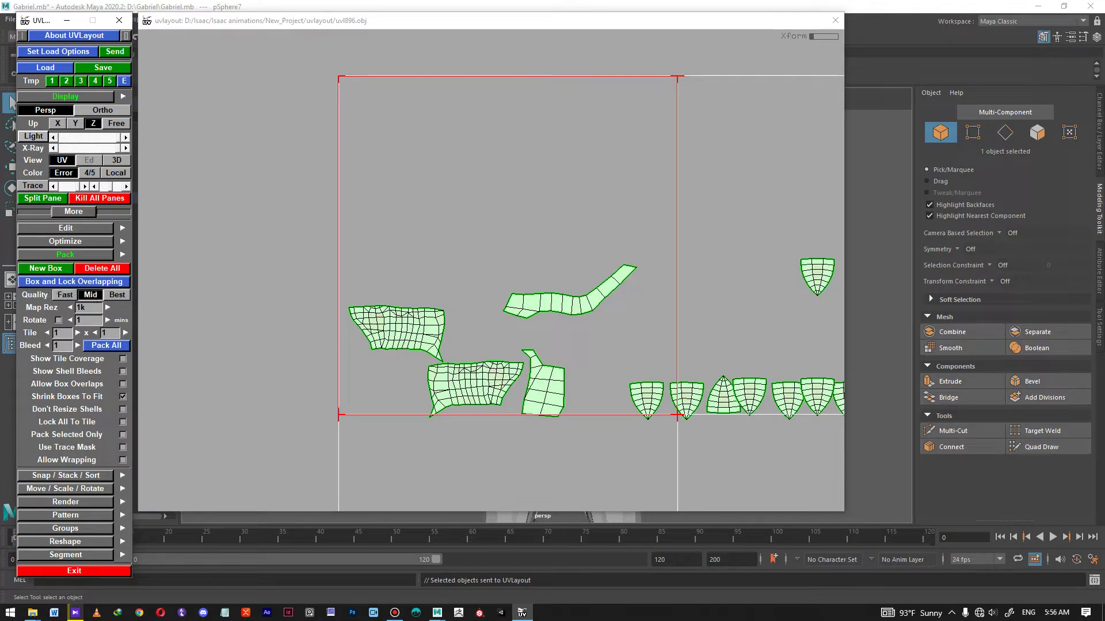
pyautogui.click(65, 295)
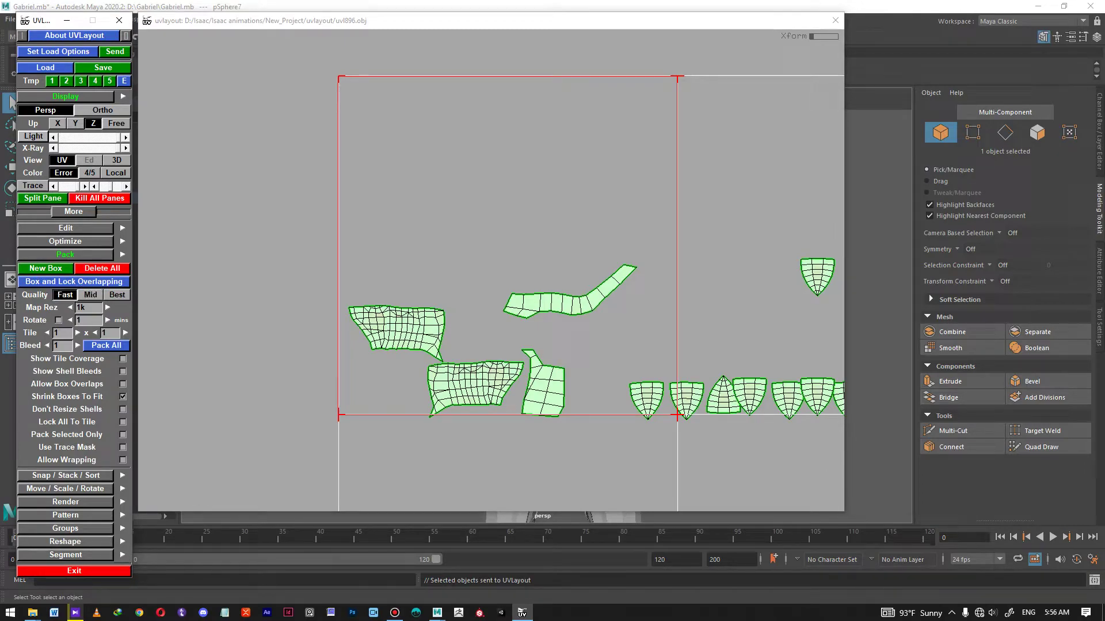
pyautogui.click(106, 345)
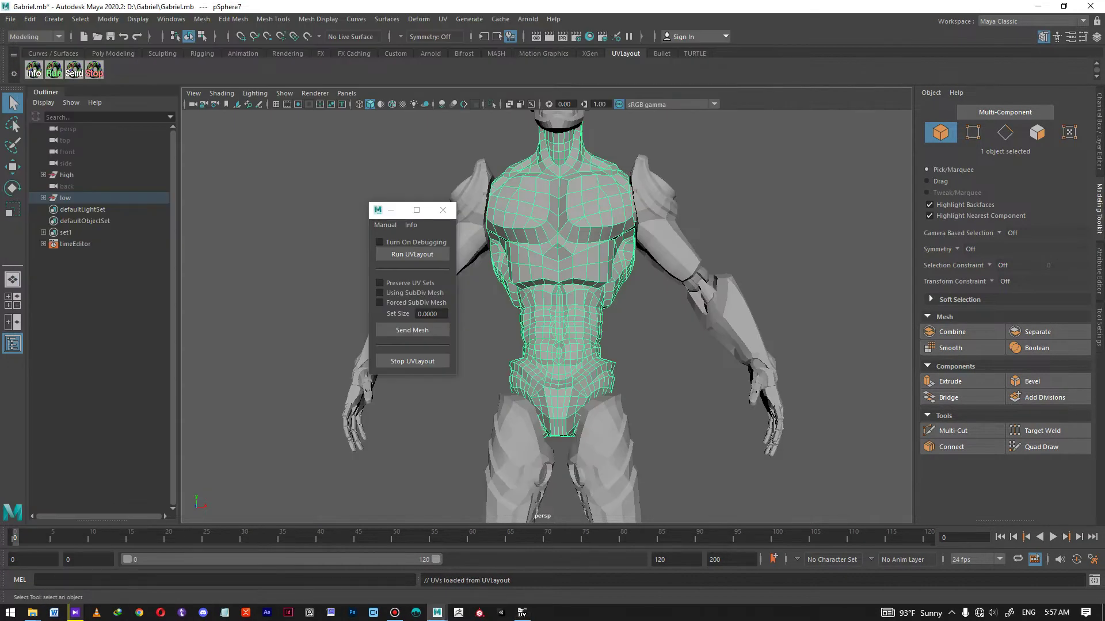
# Step: Switch Maya to the UV Editing workspace and close the UVLayout bridge dialog
pyautogui.click(1030, 22)
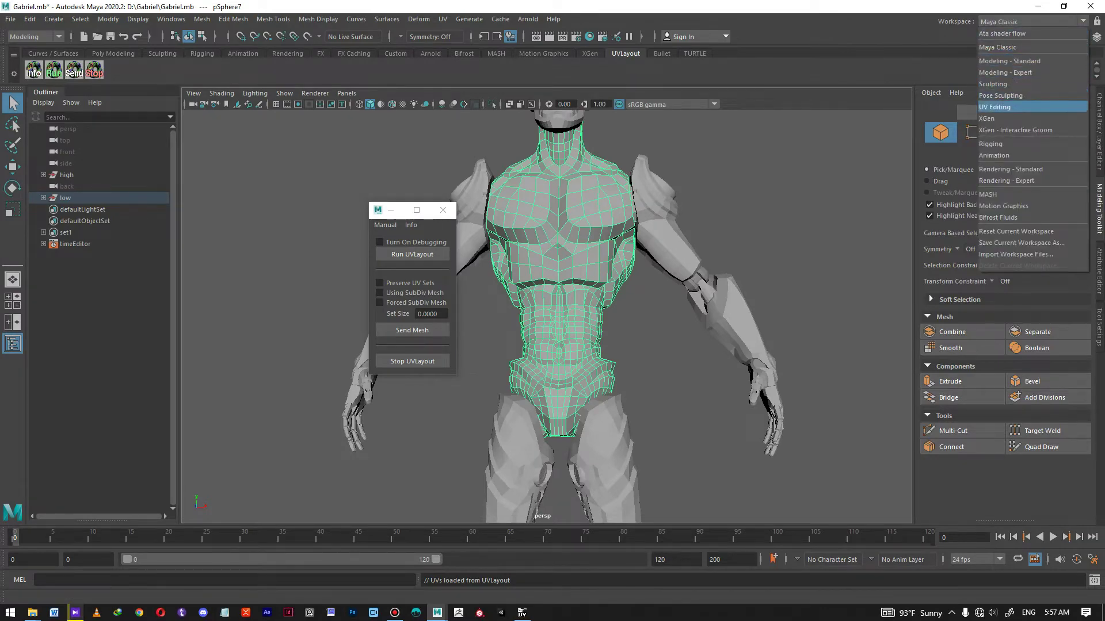
pyautogui.click(999, 107)
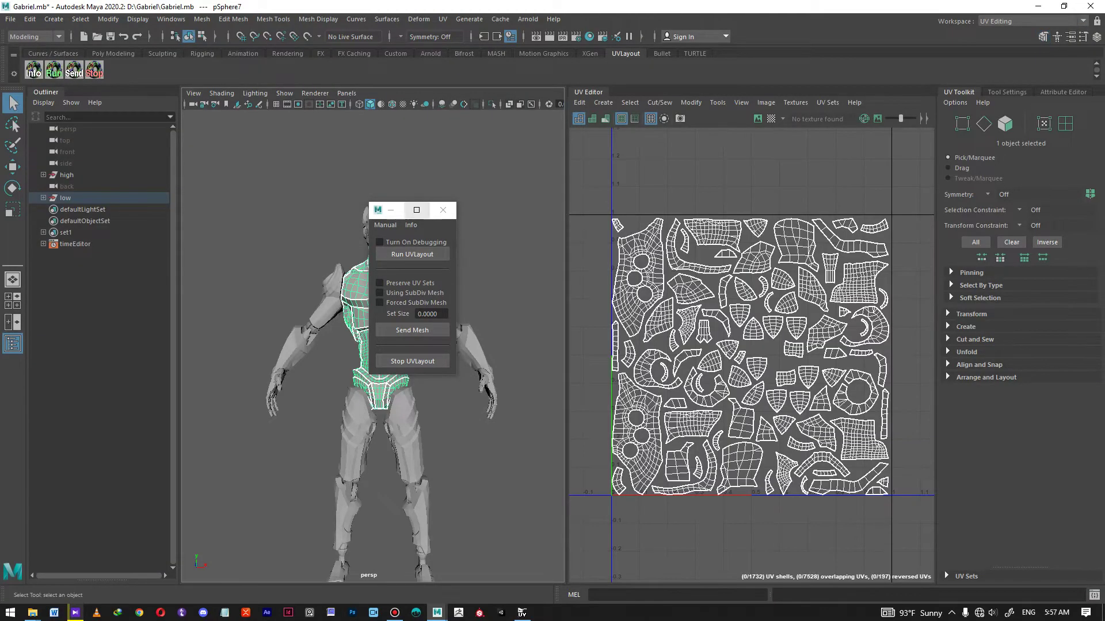
pyautogui.click(443, 210)
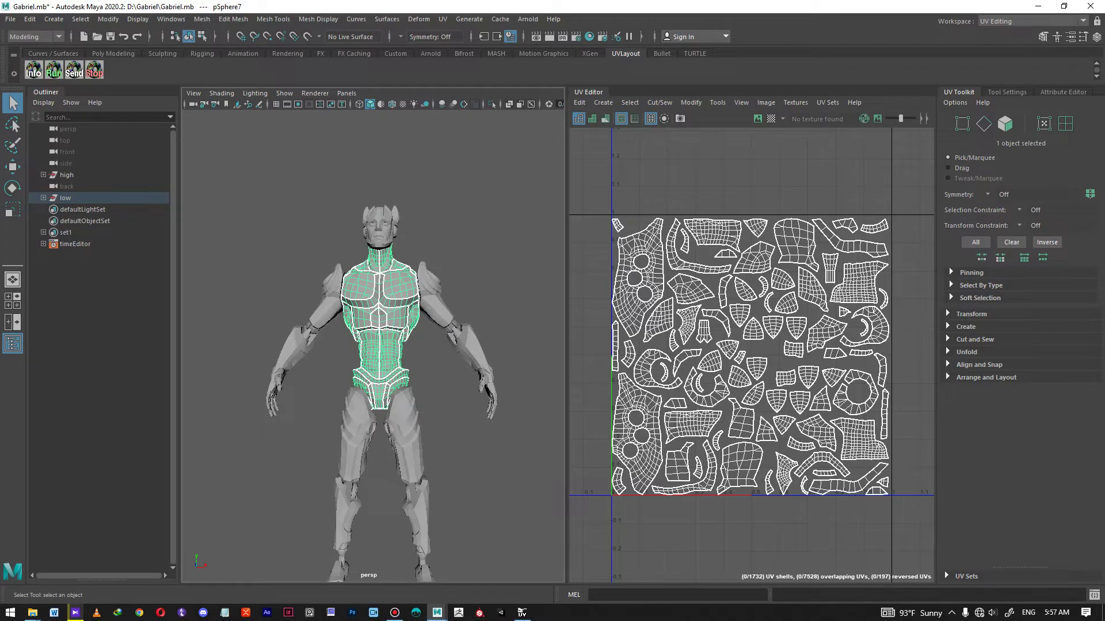
# Step: Display the checker map on the torso mesh
pyautogui.scroll(8, 373, 345)
pyautogui.keyDown('alt'); pyautogui.moveTo(380, 345); pyautogui.dragTo(340, 332); pyautogui.keyUp('alt')
pyautogui.scroll(-3, 372, 345)
pyautogui.press('F12')
pyautogui.click(771, 119)
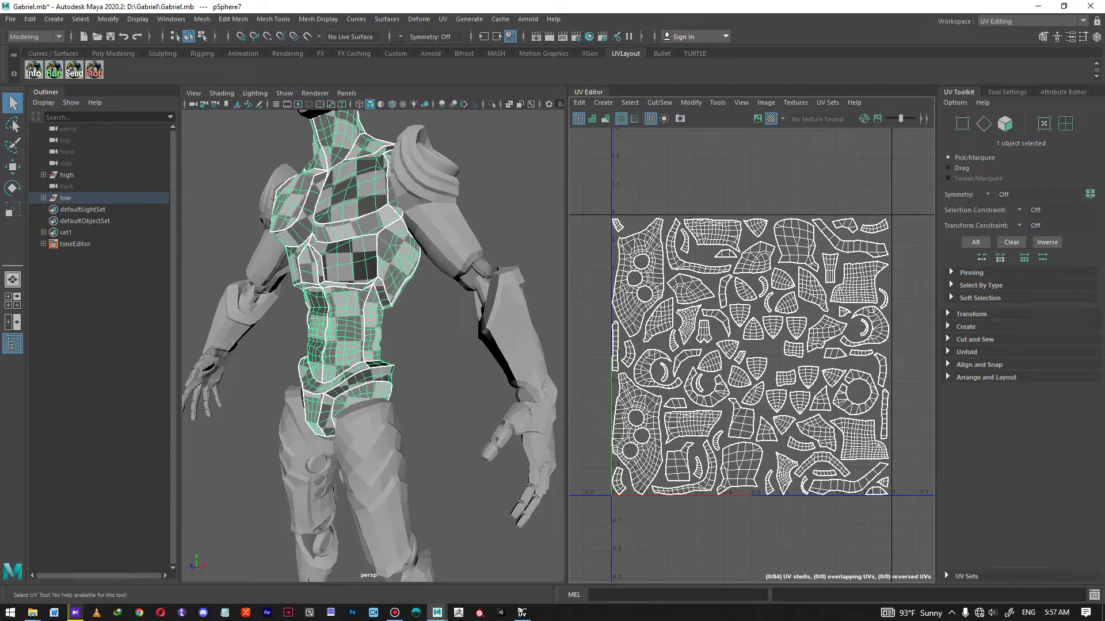
# Step: Examine the checker pattern across the torso's chest, abdomen, sides and pelvis for stretching and scale differences
pyautogui.scroll(5, 362, 345)
pyautogui.moveTo(345, 357)
pyautogui.keyDown('alt'); pyautogui.mouseDown()
pyautogui.moveTo(403, 314)
pyautogui.moveTo(391, 360)
pyautogui.moveTo(339, 362)
pyautogui.mouseUp(); pyautogui.keyUp('alt')
pyautogui.keyDown('alt'); pyautogui.moveTo(357, 293); pyautogui.dragTo(368, 360, button='middle'); pyautogui.keyUp('alt')
pyautogui.keyDown('alt'); pyautogui.moveTo(345, 356); pyautogui.dragTo(408, 345, button='right'); pyautogui.keyUp('alt')
pyautogui.keyDown('alt'); pyautogui.moveTo(368, 322); pyautogui.dragTo(379, 363, button='middle'); pyautogui.keyUp('alt')
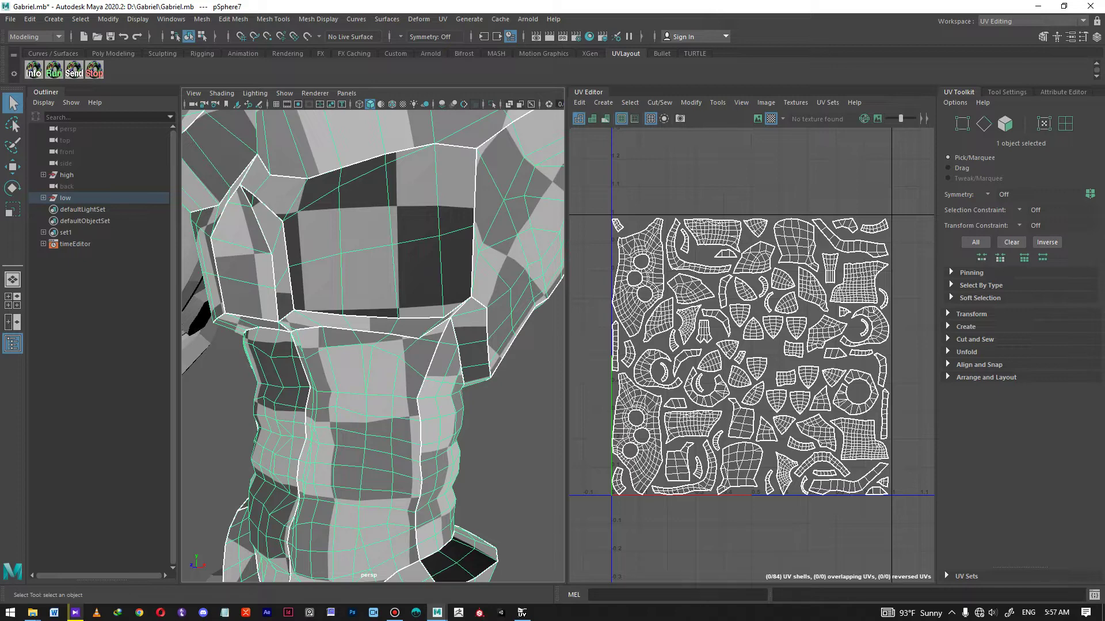
pyautogui.keyDown('alt'); pyautogui.moveTo(392, 345); pyautogui.dragTo(276, 345, button='right'); pyautogui.keyUp('alt')
pyautogui.keyDown('alt'); pyautogui.moveTo(276, 345); pyautogui.dragTo(500, 357); pyautogui.keyUp('alt')
pyautogui.keyDown('alt'); pyautogui.moveTo(403, 356); pyautogui.dragTo(494, 365, button='right'); pyautogui.keyUp('alt')
pyautogui.keyDown('alt'); pyautogui.moveTo(495, 366); pyautogui.dragTo(494, 242, button='middle'); pyautogui.keyUp('alt')
pyautogui.keyDown('alt'); pyautogui.moveTo(495, 241); pyautogui.dragTo(322, 235); pyautogui.keyUp('alt')
pyautogui.keyDown('alt'); pyautogui.moveTo(368, 322); pyautogui.dragTo(271, 322, button='right'); pyautogui.keyUp('alt')
pyautogui.keyDown('alt'); pyautogui.moveTo(368, 322); pyautogui.dragTo(397, 316); pyautogui.keyUp('alt')
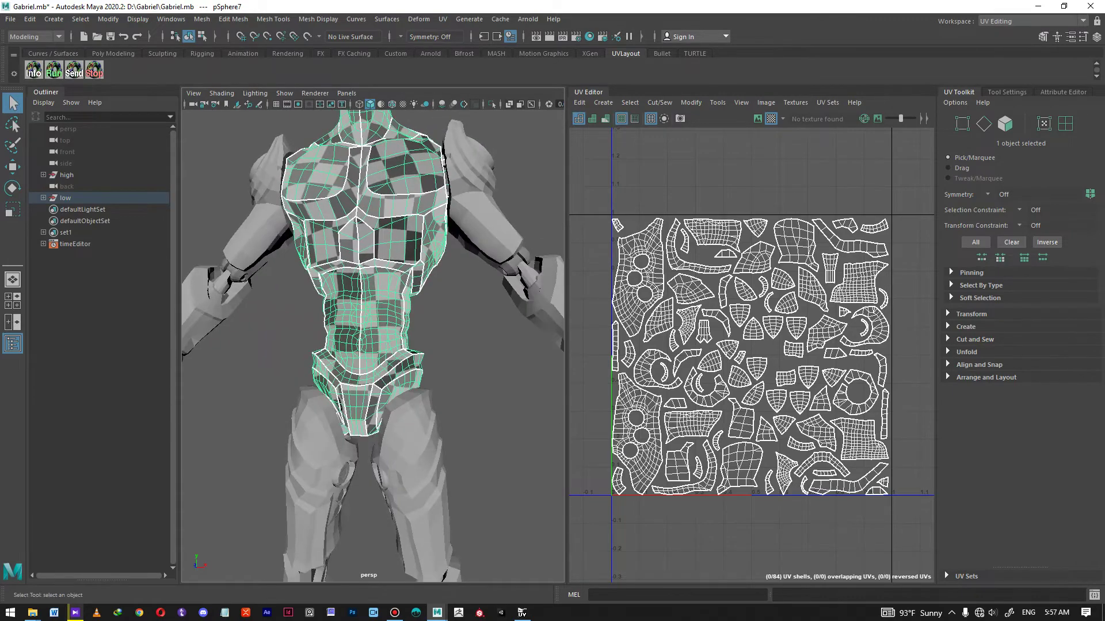
pyautogui.keyDown('alt'); pyautogui.moveTo(368, 322); pyautogui.dragTo(449, 328, button='right'); pyautogui.keyUp('alt')
pyautogui.keyDown('alt'); pyautogui.moveTo(403, 287); pyautogui.dragTo(414, 351, button='middle'); pyautogui.keyUp('alt')
pyautogui.keyDown('alt'); pyautogui.moveTo(368, 322); pyautogui.dragTo(425, 325, button='right'); pyautogui.keyUp('alt')
pyautogui.keyDown('alt'); pyautogui.moveTo(380, 322); pyautogui.dragTo(353, 322); pyautogui.keyUp('alt')
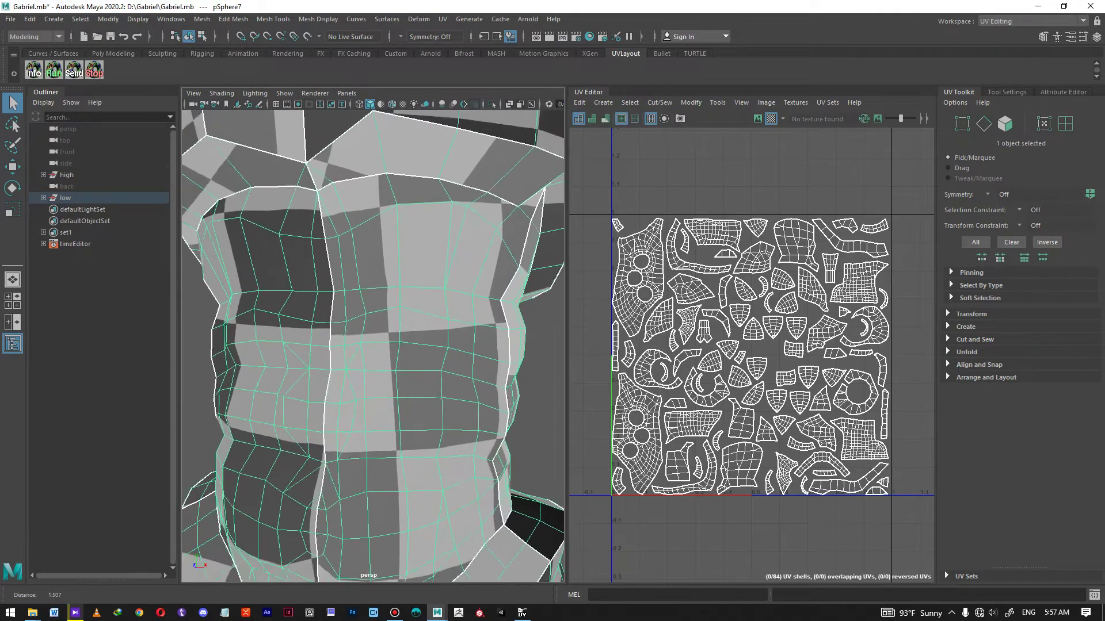
pyautogui.keyDown('alt'); pyautogui.moveTo(369, 322); pyautogui.dragTo(328, 323, button='right'); pyautogui.keyUp('alt')
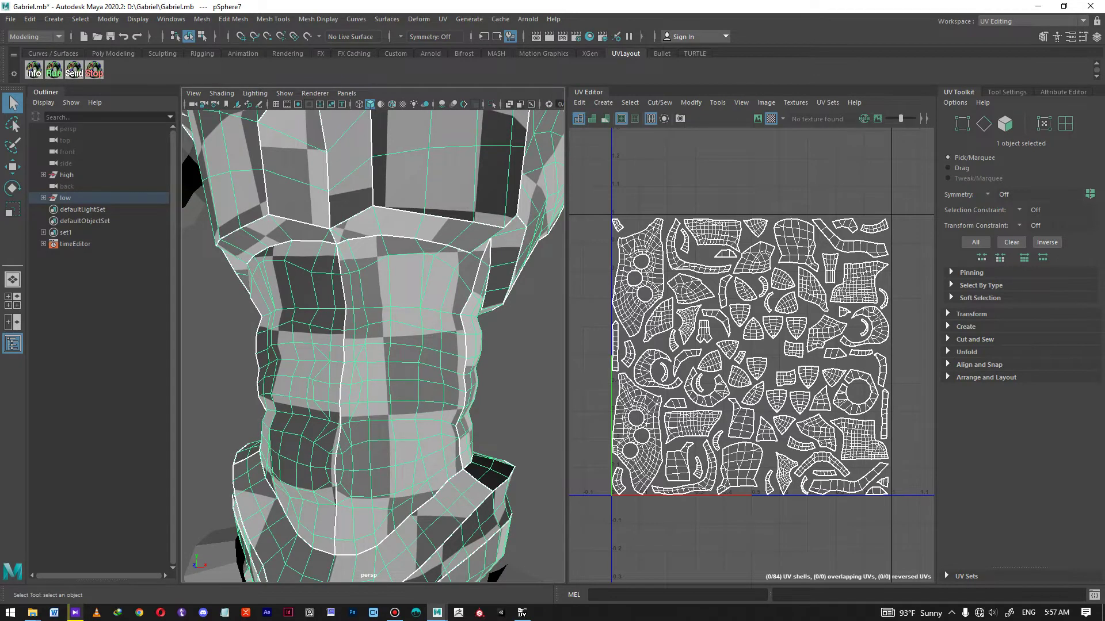
pyautogui.keyDown('alt'); pyautogui.moveTo(374, 322); pyautogui.dragTo(305, 321); pyautogui.keyUp('alt')
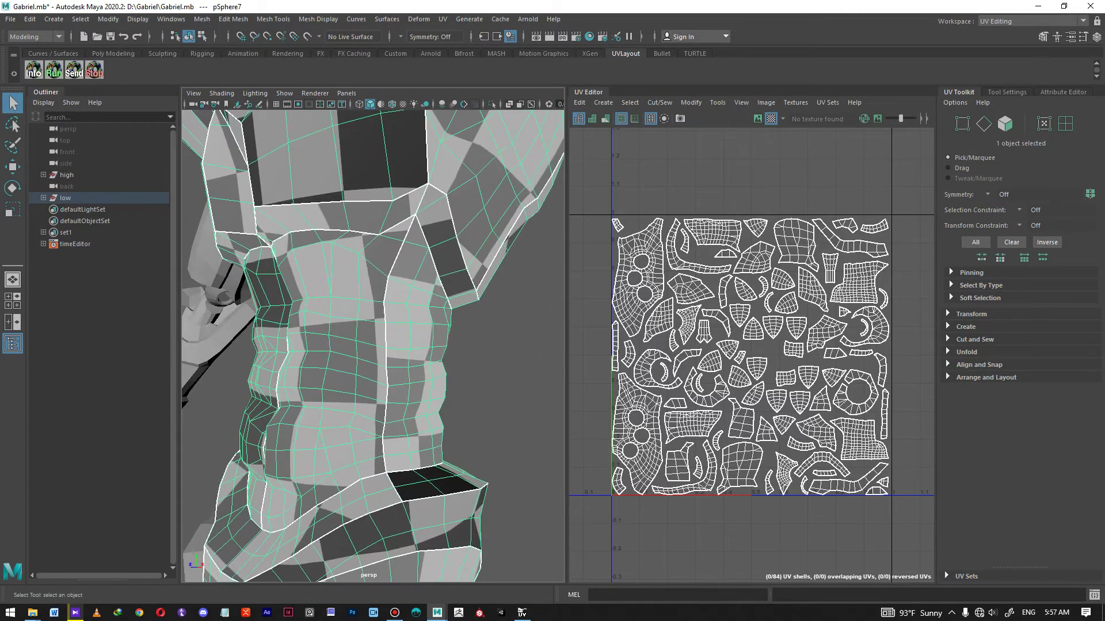
pyautogui.keyDown('alt'); pyautogui.moveTo(369, 322); pyautogui.dragTo(322, 322, button='right'); pyautogui.keyUp('alt')
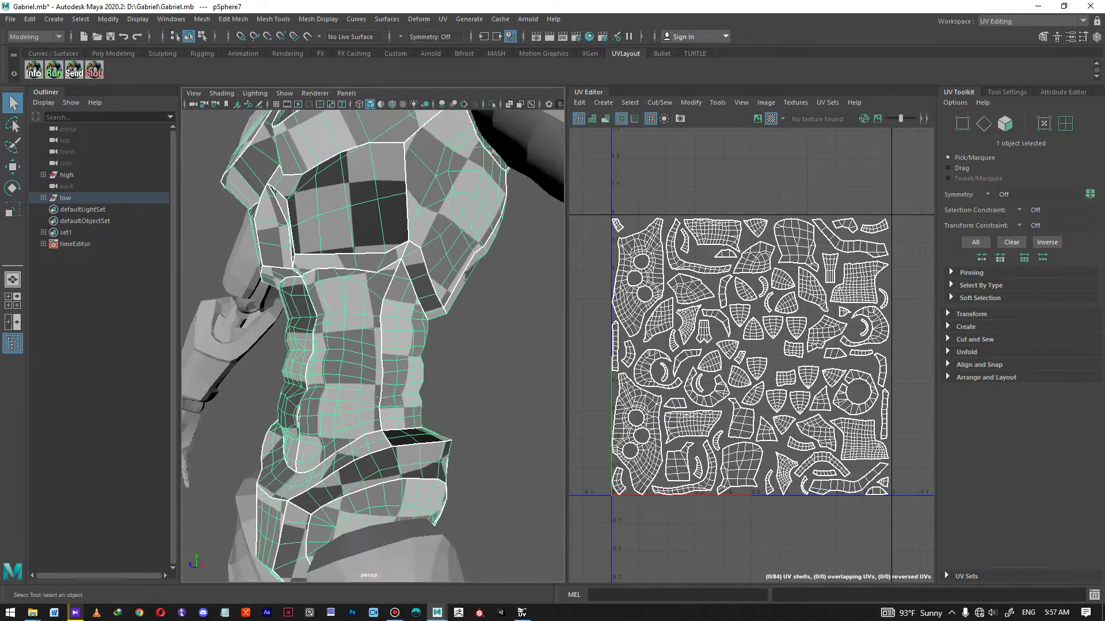
pyautogui.keyDown('alt'); pyautogui.moveTo(357, 322); pyautogui.dragTo(382, 319); pyautogui.keyUp('alt')
pyautogui.keyDown('alt'); pyautogui.moveTo(368, 322); pyautogui.dragTo(310, 322, button='right'); pyautogui.keyUp('alt')
pyautogui.keyDown('alt'); pyautogui.moveTo(374, 322); pyautogui.dragTo(337, 329); pyautogui.keyUp('alt')
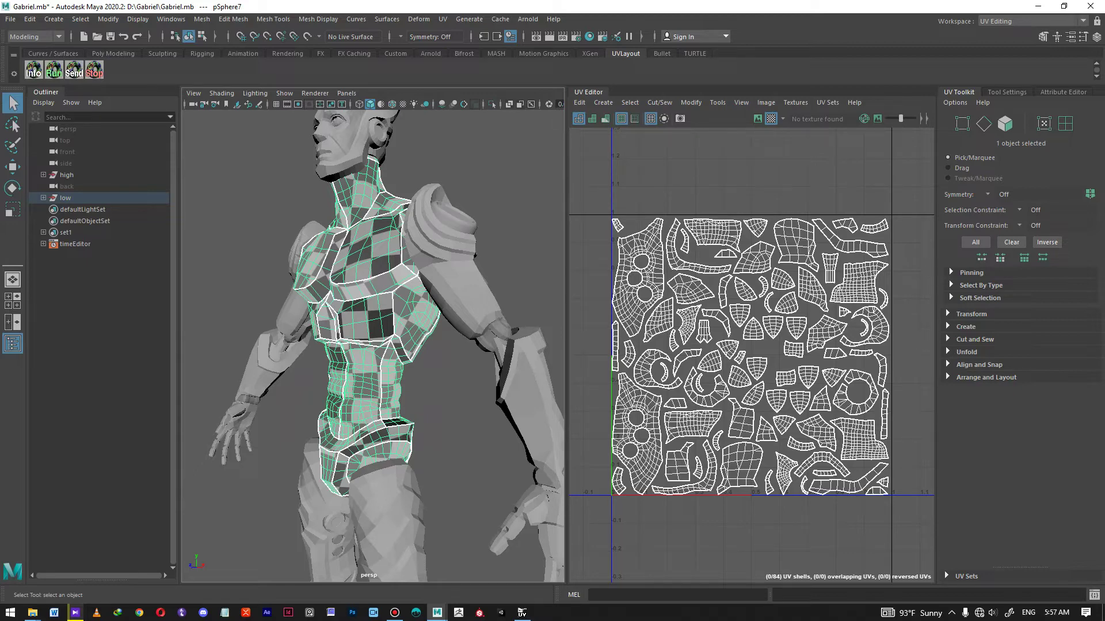
pyautogui.keyDown('alt'); pyautogui.moveTo(345, 346); pyautogui.dragTo(448, 345); pyautogui.keyUp('alt')
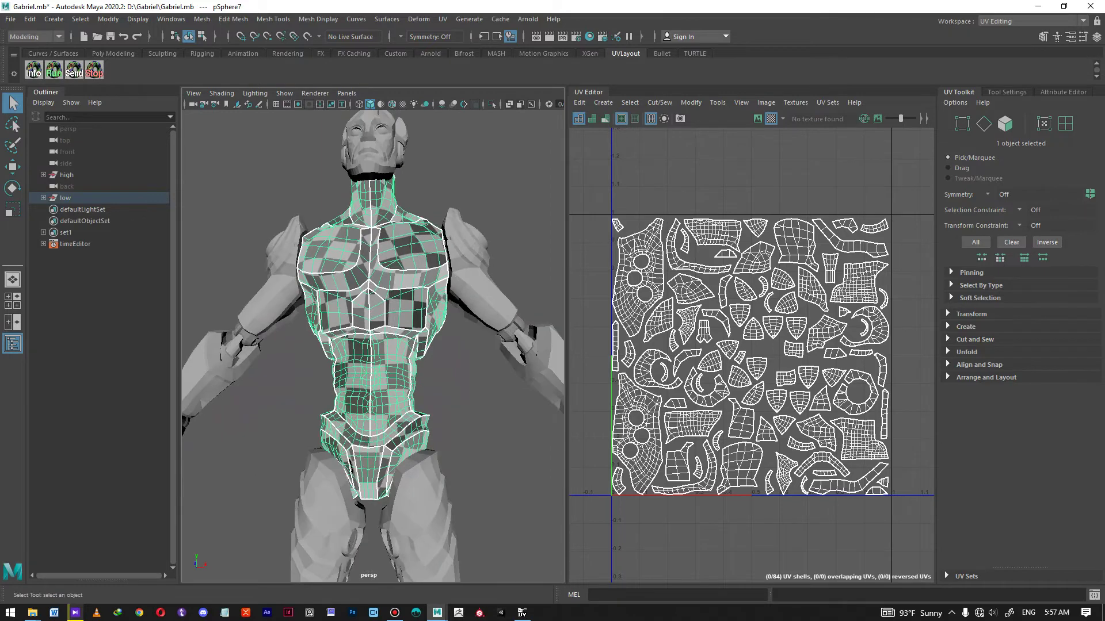
pyautogui.keyDown('alt'); pyautogui.moveTo(369, 346); pyautogui.dragTo(460, 345, button='right'); pyautogui.keyUp('alt')
pyautogui.keyDown('alt'); pyautogui.moveTo(460, 345); pyautogui.dragTo(432, 342); pyautogui.keyUp('alt')
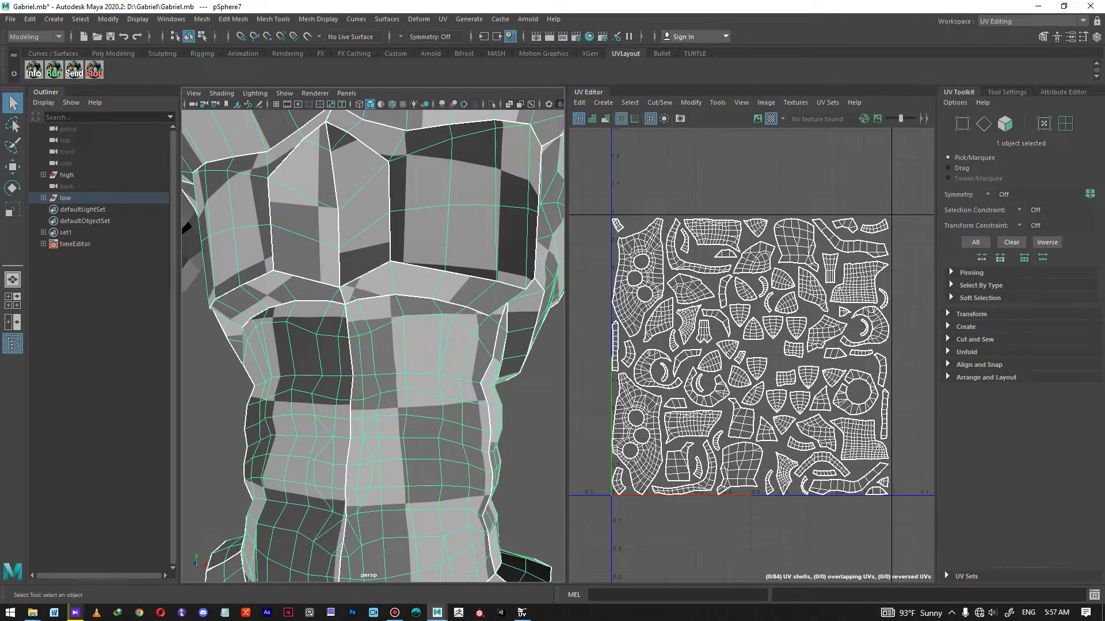
pyautogui.keyDown('alt'); pyautogui.moveTo(403, 345); pyautogui.dragTo(333, 345, button='right'); pyautogui.keyUp('alt')
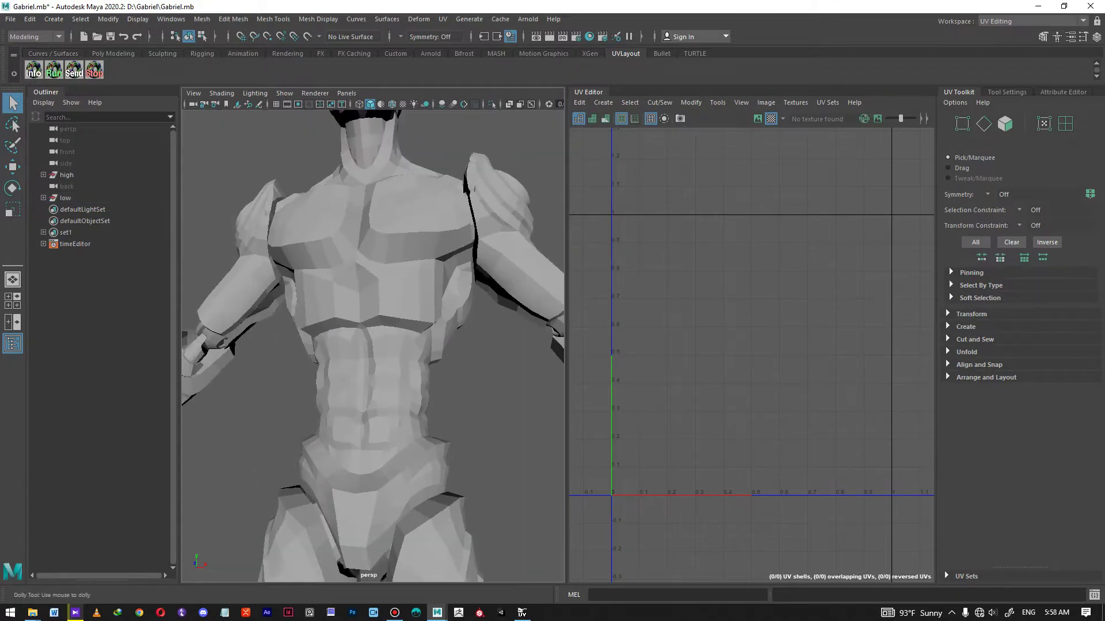
pyautogui.keyDown('alt'); pyautogui.moveTo(403, 345); pyautogui.dragTo(299, 362); pyautogui.keyUp('alt')
pyautogui.keyDown('alt'); pyautogui.moveTo(368, 345); pyautogui.dragTo(428, 345); pyautogui.keyUp('alt')
# Step: Reselect the torso mesh and turn off its checker map
pyautogui.click(371, 317)
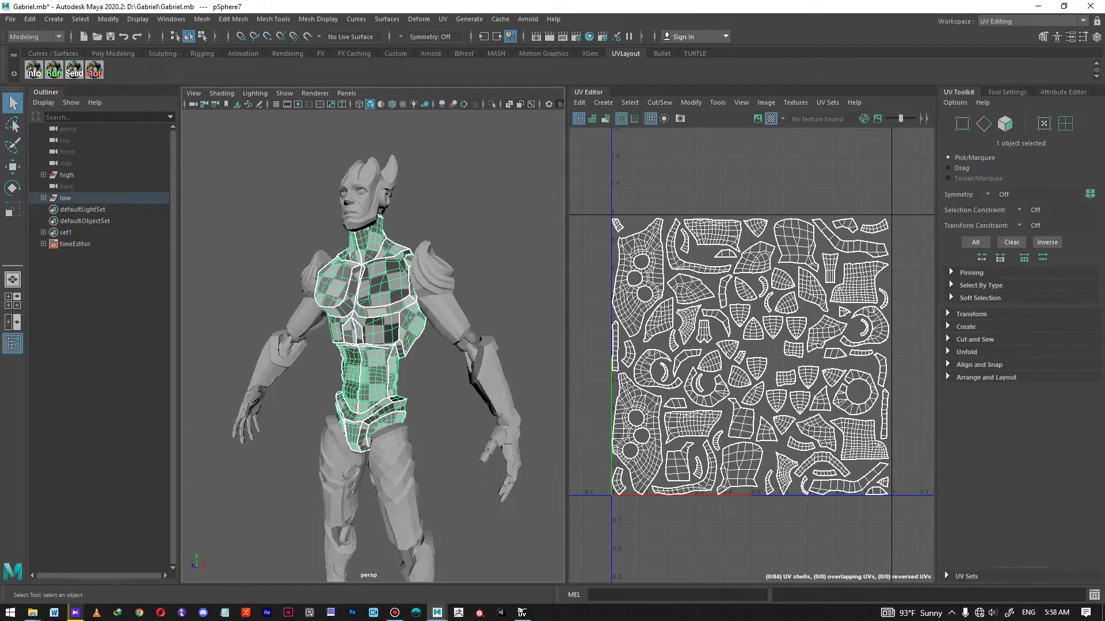
pyautogui.keyDown('alt'); pyautogui.moveTo(371, 316); pyautogui.dragTo(334, 316, button='right'); pyautogui.keyUp('alt')
pyautogui.keyDown('alt'); pyautogui.moveTo(371, 346); pyautogui.dragTo(371, 321, button='middle'); pyautogui.keyUp('alt')
pyautogui.keyDown('alt'); pyautogui.moveTo(371, 321); pyautogui.dragTo(423, 322); pyautogui.keyUp('alt')
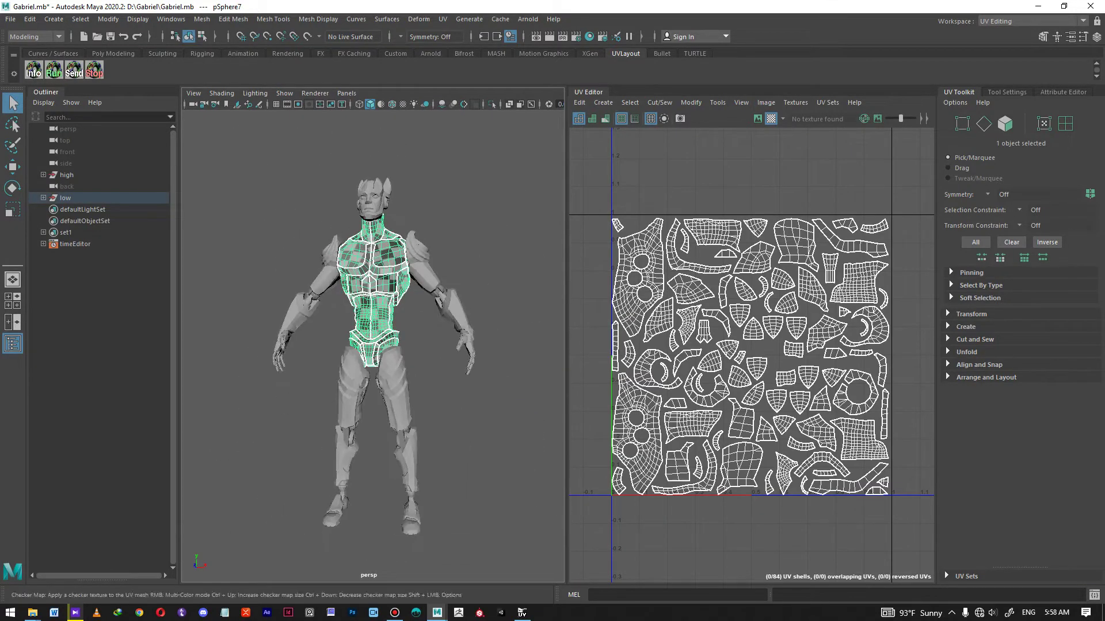
pyautogui.click(771, 118)
# Step: Examine the torso's UV borders on the model from several angles without the checker map
pyautogui.keyDown('alt'); pyautogui.moveTo(368, 345); pyautogui.dragTo(408, 345, button='right'); pyautogui.keyUp('alt')
pyautogui.keyDown('alt'); pyautogui.moveTo(409, 345); pyautogui.dragTo(408, 253, button='middle'); pyautogui.keyUp('alt')
pyautogui.keyDown('alt'); pyautogui.moveTo(408, 253); pyautogui.dragTo(230, 262); pyautogui.keyUp('alt')
pyautogui.keyDown('alt'); pyautogui.moveTo(403, 299); pyautogui.dragTo(297, 299); pyautogui.keyUp('alt')
pyautogui.keyDown('alt'); pyautogui.moveTo(403, 264); pyautogui.dragTo(381, 379, button='middle'); pyautogui.keyUp('alt')
pyautogui.keyDown('alt'); pyautogui.moveTo(322, 345); pyautogui.dragTo(460, 342); pyautogui.keyUp('alt')
pyautogui.moveTo(402, 322)
pyautogui.keyDown('alt'); pyautogui.mouseDown()
pyautogui.moveTo(296, 341)
pyautogui.moveTo(392, 325)
pyautogui.mouseUp(); pyautogui.keyUp('alt')
pyautogui.scroll(-5, 373, 345)
pyautogui.scroll(5, 372, 345)
pyautogui.keyDown('alt'); pyautogui.moveTo(380, 345); pyautogui.dragTo(368, 296, button='middle'); pyautogui.keyUp('alt')
pyautogui.keyDown('alt'); pyautogui.moveTo(368, 305); pyautogui.dragTo(328, 308); pyautogui.keyUp('alt')
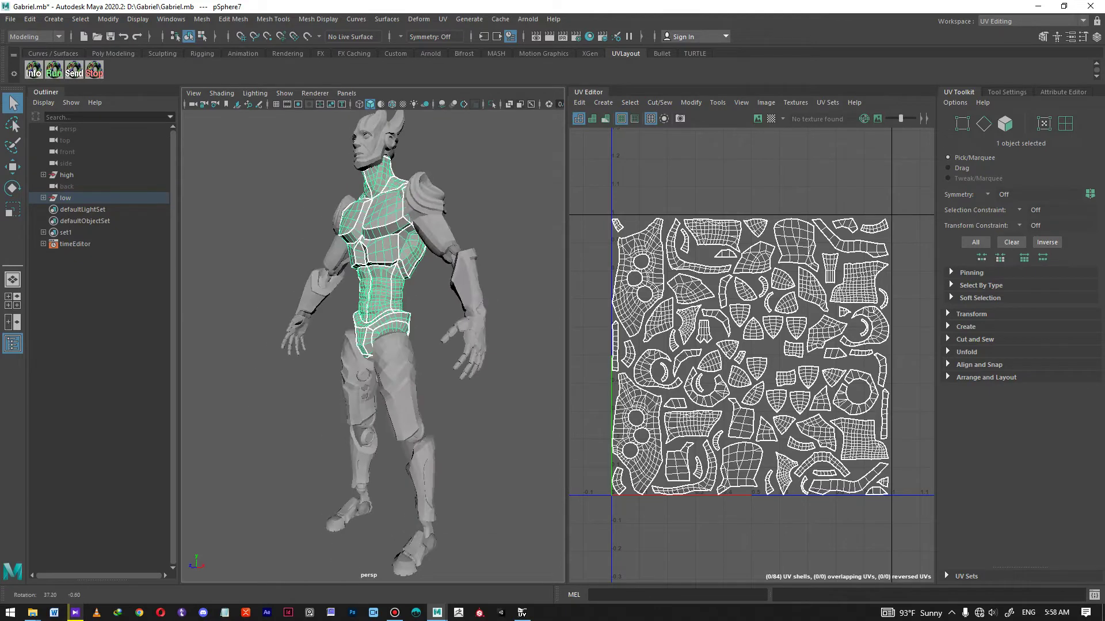
pyautogui.scroll(-4, 373, 345)
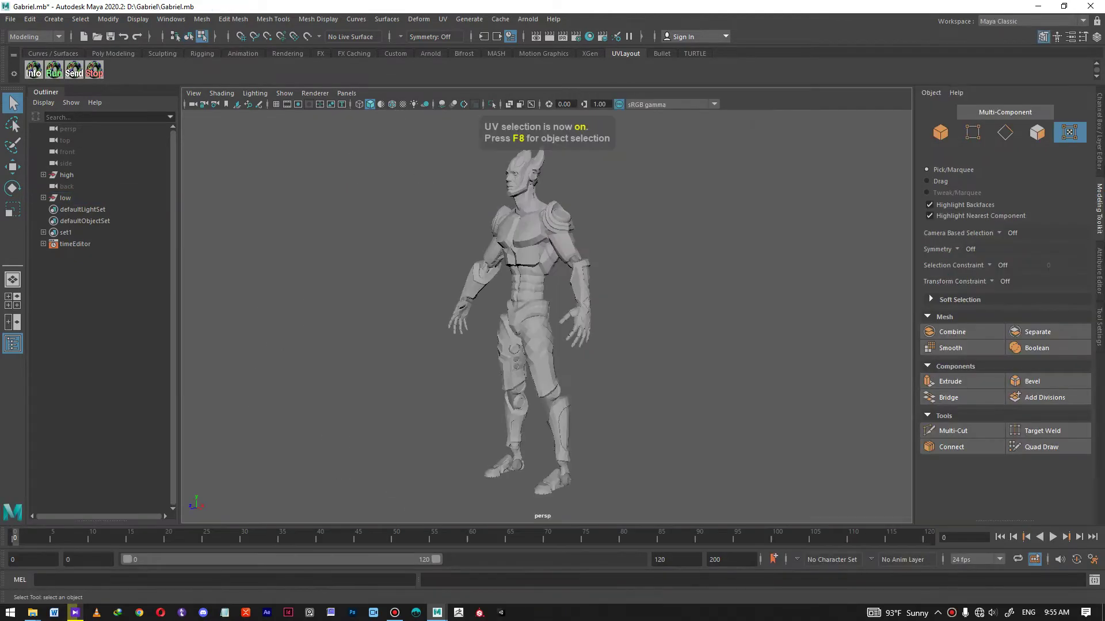
pyautogui.keyDown('alt'); pyautogui.moveTo(621, 305); pyautogui.dragTo(672, 307); pyautogui.keyUp('alt')
pyautogui.keyDown('alt'); pyautogui.moveTo(672, 307); pyautogui.dragTo(676, 249, button='middle'); pyautogui.keyUp('alt')
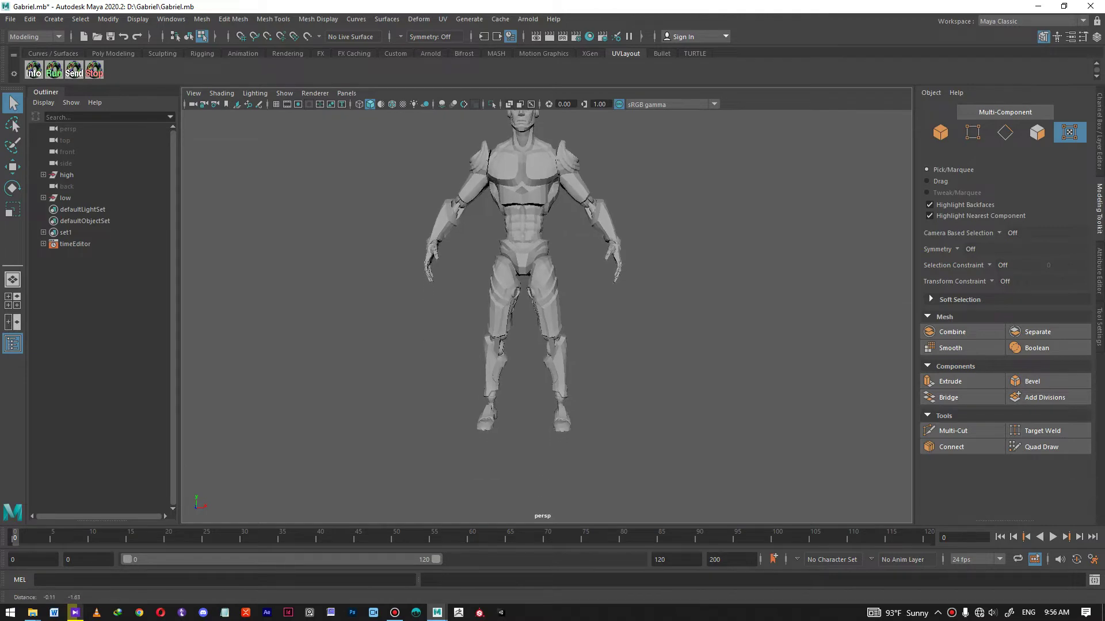
pyautogui.scroll(4, 518, 300)
pyautogui.scroll(-4, 518, 299)
pyautogui.keyDown('alt'); pyautogui.moveTo(517, 299); pyautogui.dragTo(502, 443, button='middle'); pyautogui.keyUp('alt')
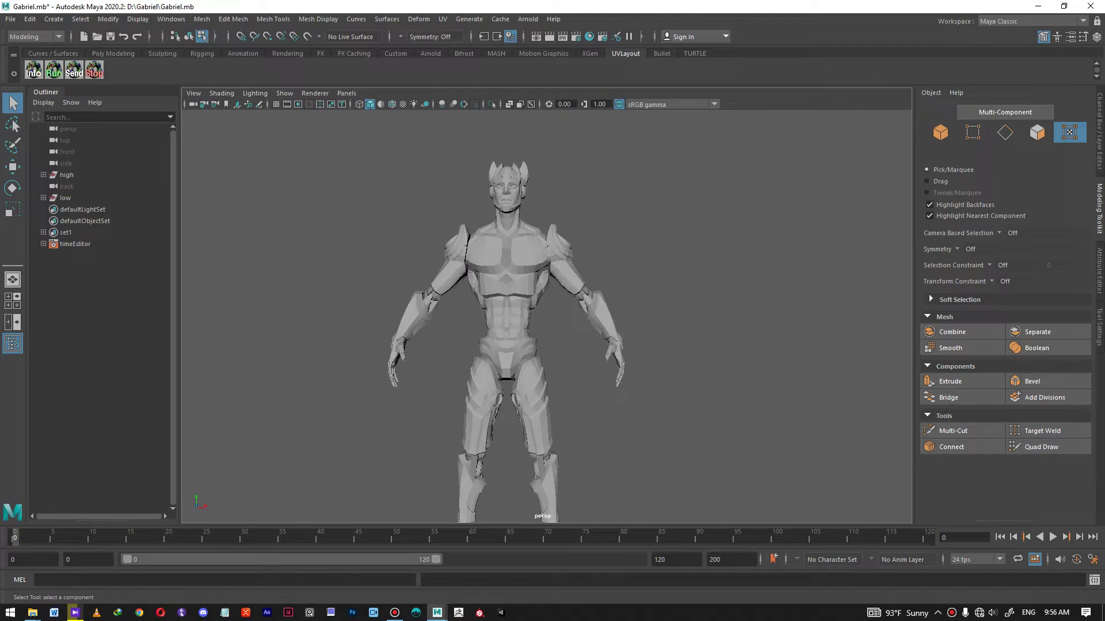
pyautogui.keyDown('alt'); pyautogui.moveTo(503, 444); pyautogui.dragTo(536, 369, button='middle'); pyautogui.keyUp('alt')
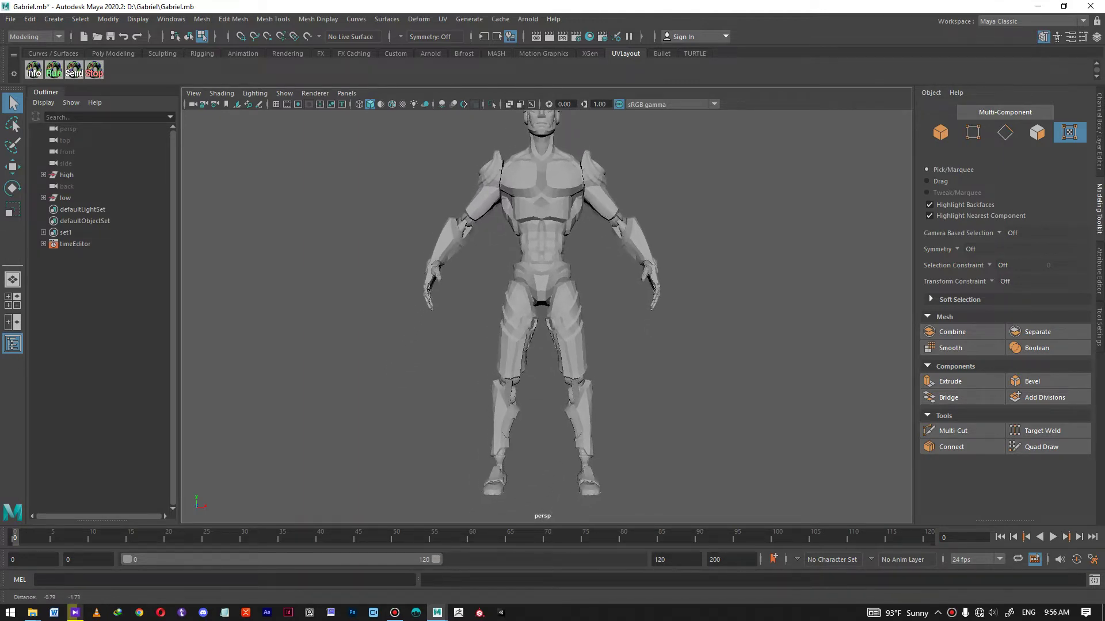
# Step: Delete all the low-poly meshes of the character's right leg, from the thigh down to the foot
pyautogui.keyDown('alt'); pyautogui.moveTo(518, 300); pyautogui.dragTo(503, 235, button='middle'); pyautogui.keyUp('alt')
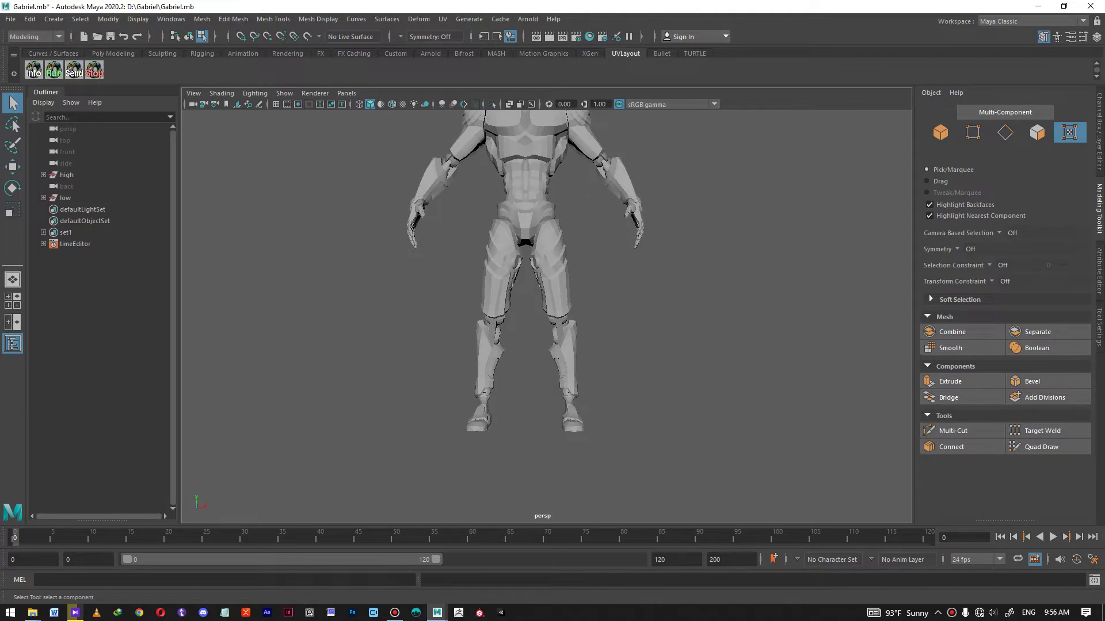
pyautogui.moveTo(432, 455); pyautogui.dragTo(517, 257)
pyautogui.keyDown('alt'); pyautogui.moveTo(517, 257); pyautogui.dragTo(521, 318, button='middle'); pyautogui.keyUp('alt')
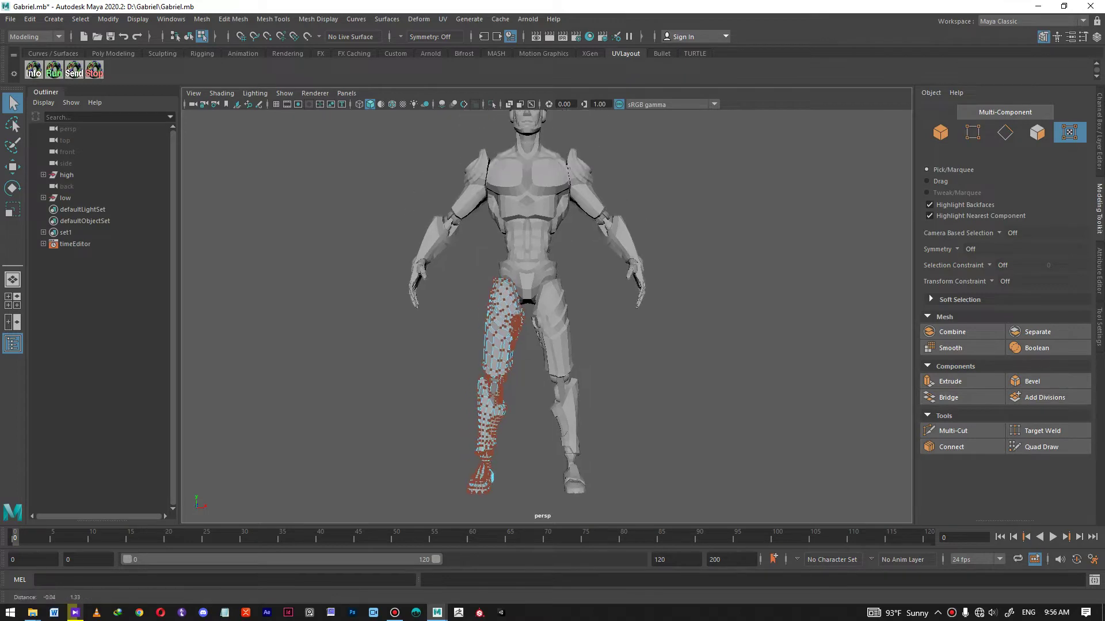
pyautogui.moveTo(483, 295); pyautogui.dragTo(537, 271, button='right')
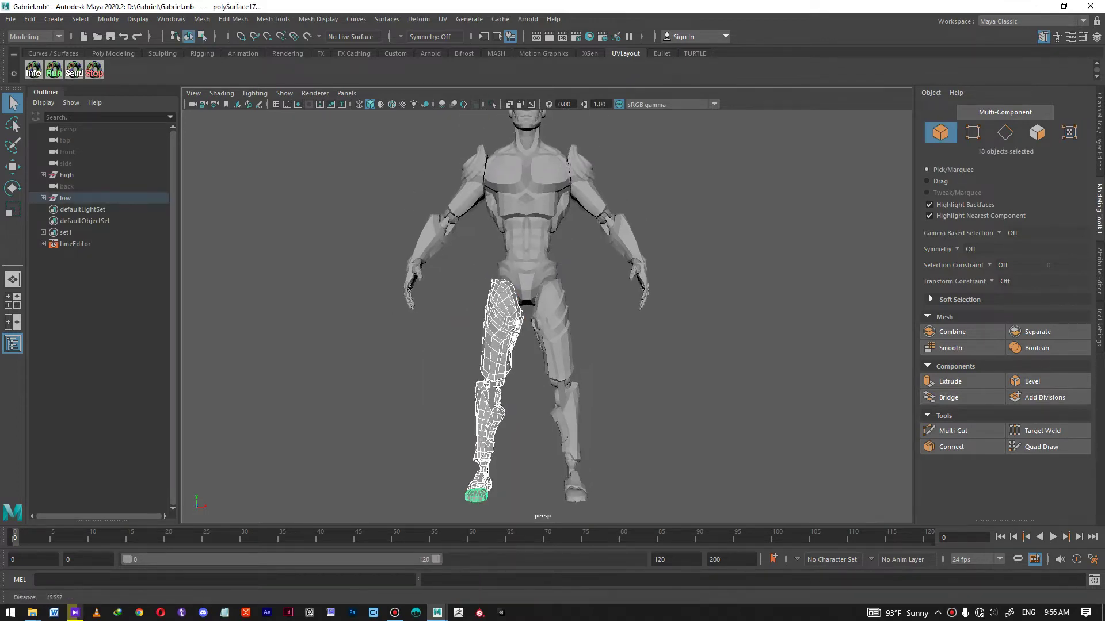
pyautogui.scroll(1, 538, 271)
pyautogui.keyDown('alt'); pyautogui.moveTo(537, 271); pyautogui.dragTo(551, 272, button='middle'); pyautogui.keyUp('alt')
pyautogui.press('Delete')
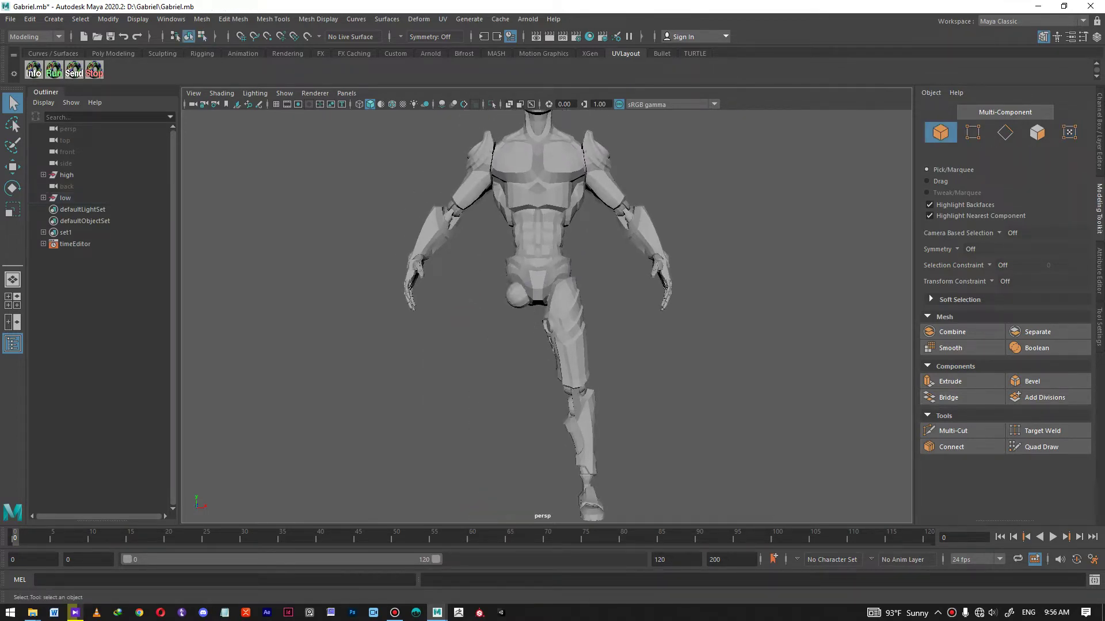
# Step: Delete the character's right arm and hand meshes together with the right shoulder pad
pyautogui.moveTo(391, 336); pyautogui.dragTo(465, 184)
pyautogui.press('Delete')
pyautogui.click(478, 152)
pyautogui.press('Delete')
# Step: Delete the three round insert meshes on the right half of the character's back
pyautogui.keyDown('alt'); pyautogui.moveTo(598, 247); pyautogui.dragTo(322, 241); pyautogui.keyUp('alt')
pyautogui.keyDown('alt'); pyautogui.moveTo(322, 242); pyautogui.dragTo(461, 253, button='right'); pyautogui.keyUp('alt')
pyautogui.keyDown('alt'); pyautogui.moveTo(461, 253); pyautogui.dragTo(489, 340, button='middle'); pyautogui.keyUp('alt')
pyautogui.keyDown('alt'); pyautogui.moveTo(535, 247); pyautogui.dragTo(555, 228); pyautogui.keyUp('alt')
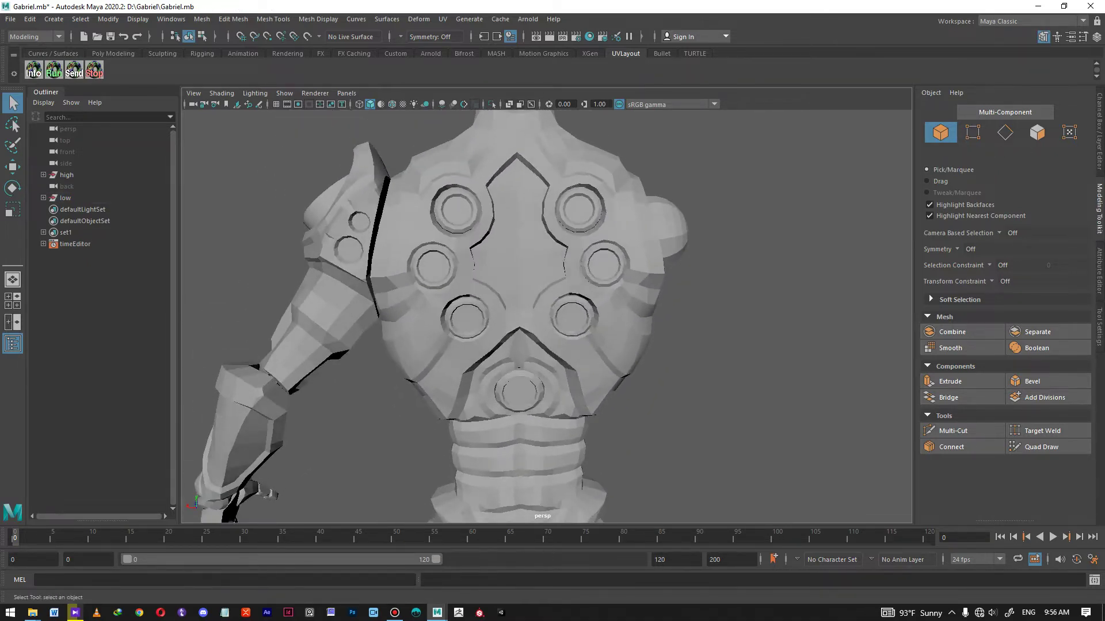
pyautogui.click(578, 211)
pyautogui.press('Delete')
pyautogui.click(603, 265)
pyautogui.press('Delete')
pyautogui.click(573, 318)
pyautogui.press('Delete')
# Step: Examine the pelvis, the remaining left leg and the upper body for further mirrored parts
pyautogui.keyDown('alt'); pyautogui.moveTo(552, 276); pyautogui.dragTo(443, 276, button='right'); pyautogui.keyUp('alt')
pyautogui.keyDown('alt'); pyautogui.moveTo(443, 276); pyautogui.dragTo(707, 271); pyautogui.keyUp('alt')
pyautogui.keyDown('alt'); pyautogui.moveTo(650, 322); pyautogui.dragTo(575, 194, button='middle'); pyautogui.keyUp('alt')
pyautogui.keyDown('alt'); pyautogui.moveTo(575, 230); pyautogui.dragTo(661, 233, button='right'); pyautogui.keyUp('alt')
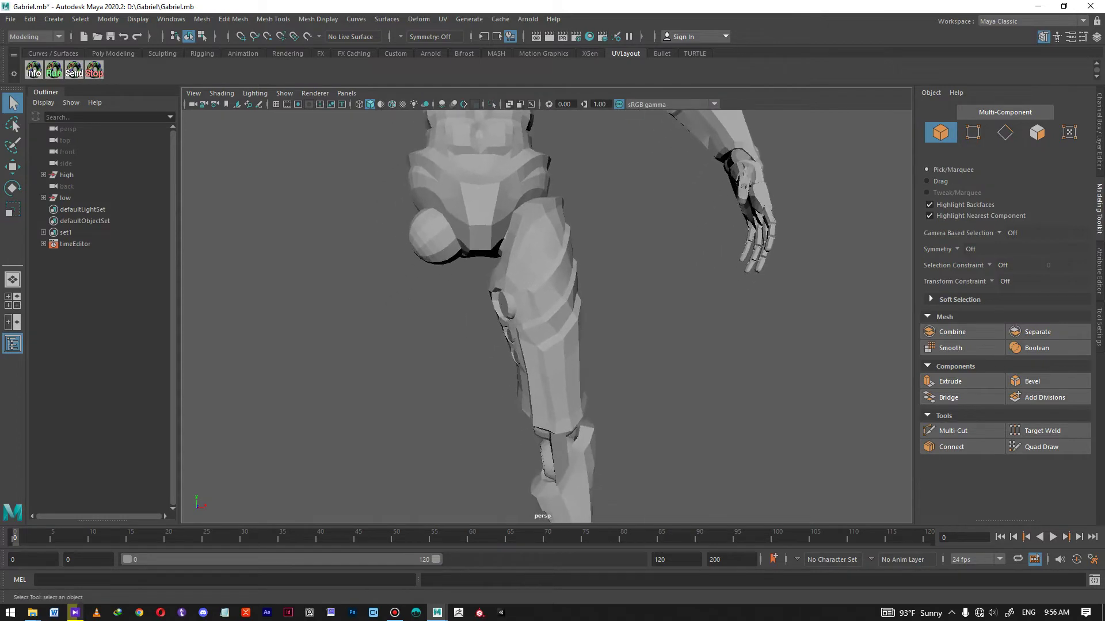
pyautogui.keyDown('alt'); pyautogui.moveTo(661, 233); pyautogui.dragTo(645, 230); pyautogui.keyUp('alt')
pyautogui.keyDown('alt'); pyautogui.moveTo(546, 317); pyautogui.dragTo(565, 288, button='middle'); pyautogui.keyUp('alt')
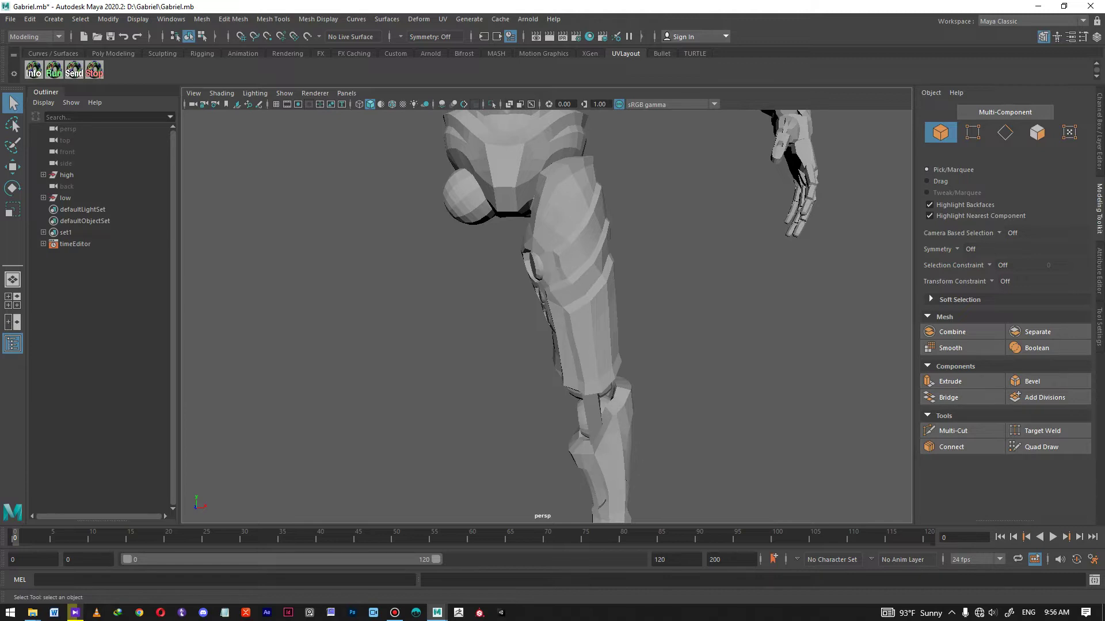
pyautogui.moveTo(576, 288)
pyautogui.keyDown('alt'); pyautogui.mouseDown()
pyautogui.moveTo(506, 288)
pyautogui.moveTo(575, 287)
pyautogui.mouseUp(); pyautogui.keyUp('alt')
pyautogui.scroll(-5, 546, 316)
pyautogui.keyDown('alt'); pyautogui.moveTo(547, 317); pyautogui.dragTo(573, 313, button='middle'); pyautogui.keyUp('alt')
pyautogui.scroll(2, 552, 285)
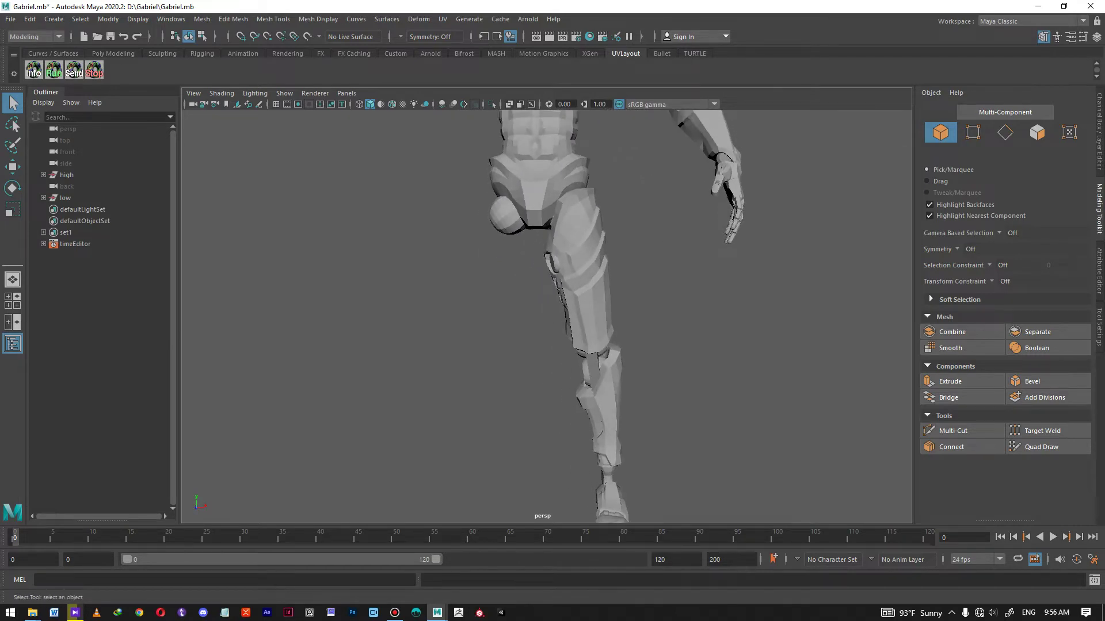
pyautogui.click(583, 266)
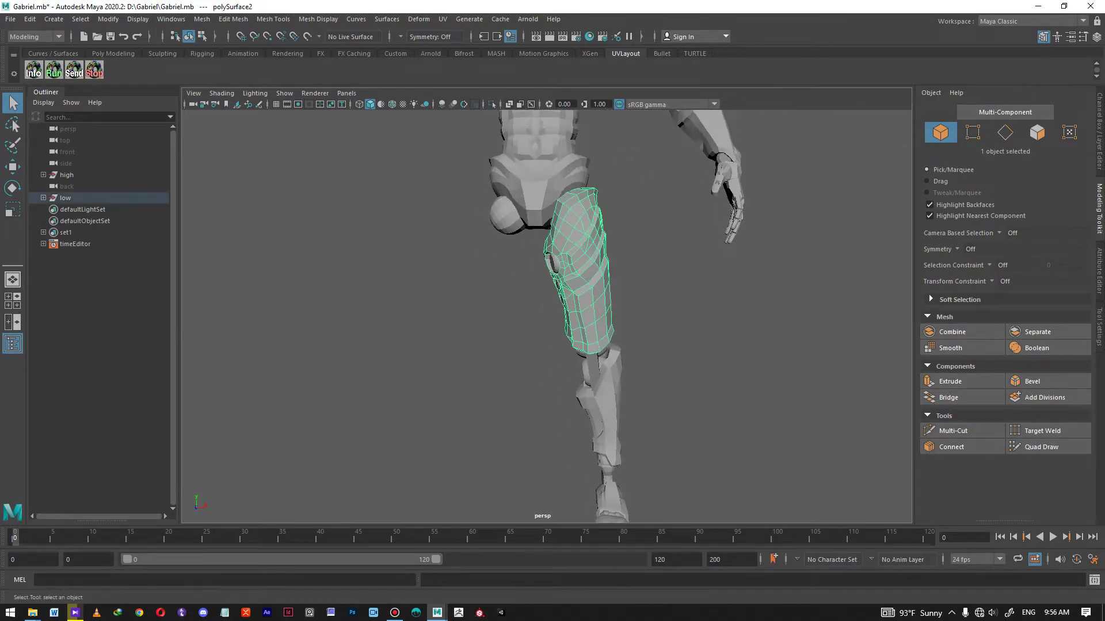
pyautogui.click(668, 282)
pyautogui.scroll(-3, 546, 316)
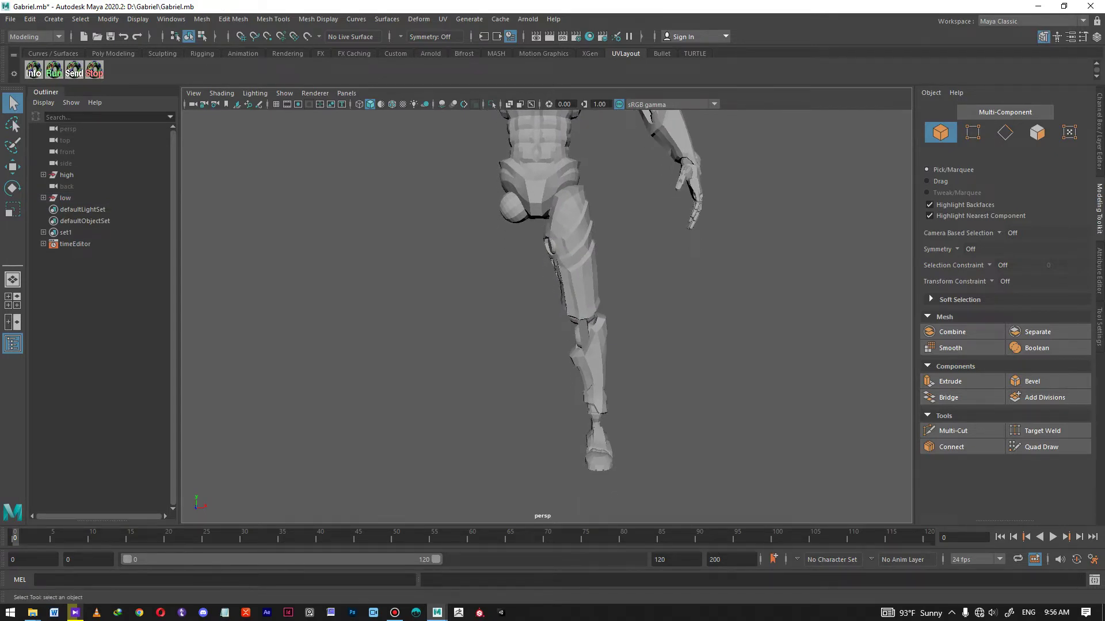
pyautogui.keyDown('alt'); pyautogui.moveTo(546, 230); pyautogui.dragTo(524, 416, button='middle'); pyautogui.keyUp('alt')
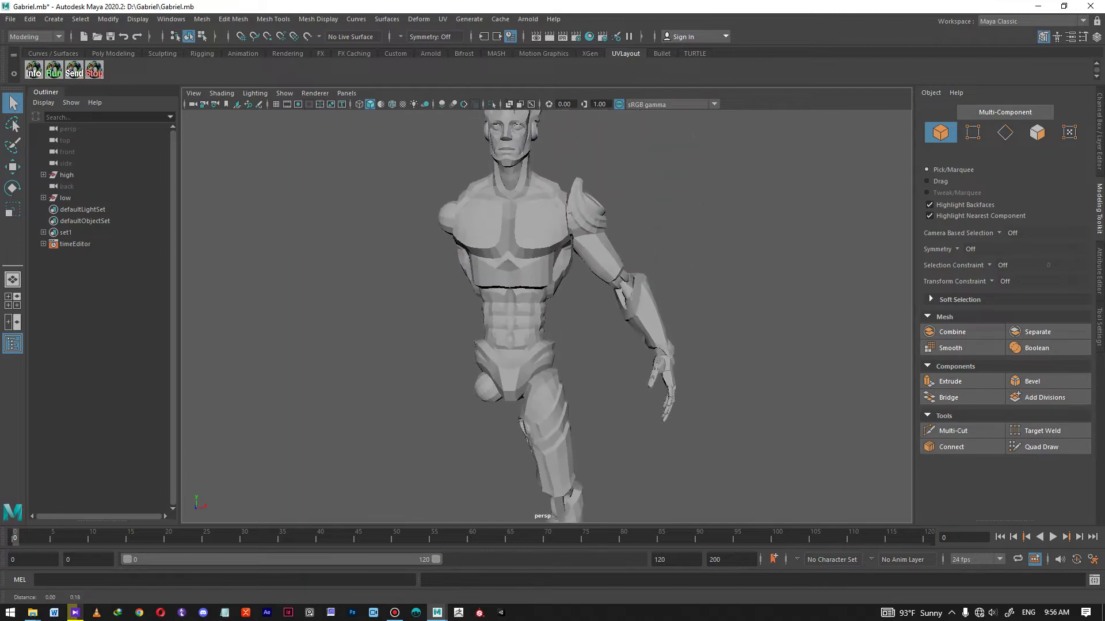
# Step: Delete the right eyeball and the right ear piece from the character's head
pyautogui.scroll(5, 547, 317)
pyautogui.keyDown('alt'); pyautogui.moveTo(546, 288); pyautogui.dragTo(601, 383, button='middle'); pyautogui.keyUp('alt')
pyautogui.scroll(4, 546, 316)
pyautogui.keyDown('alt'); pyautogui.moveTo(547, 287); pyautogui.dragTo(578, 292); pyautogui.keyUp('alt')
pyautogui.keyDown('alt'); pyautogui.moveTo(546, 288); pyautogui.dragTo(601, 332, button='middle'); pyautogui.keyUp('alt')
pyautogui.click(505, 256)
pyautogui.press('Delete')
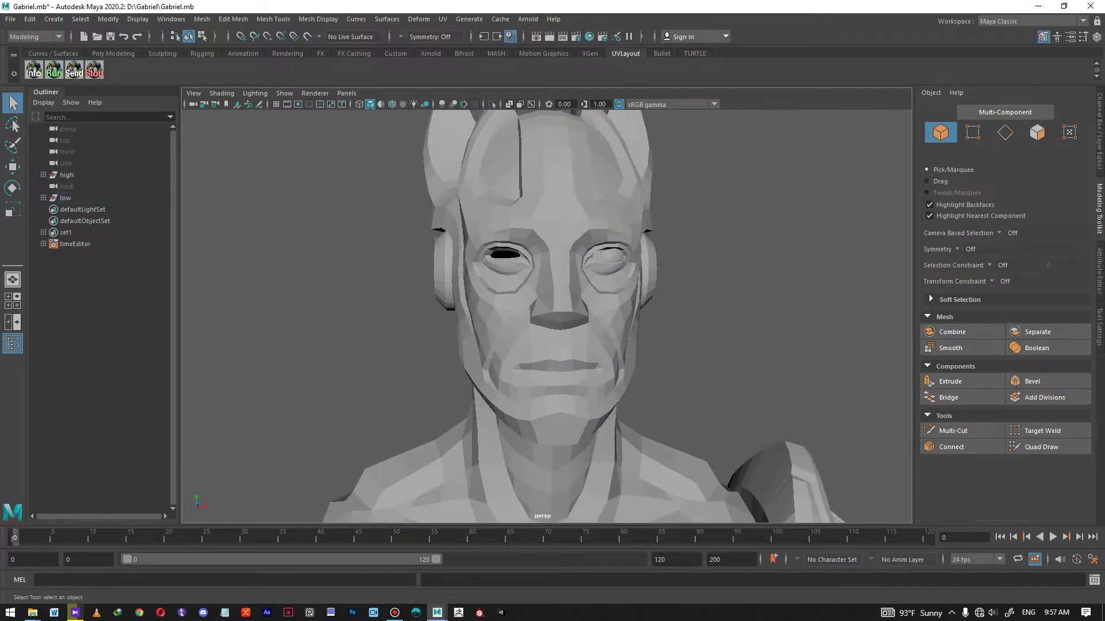
pyautogui.click(445, 272)
pyautogui.press('Delete')
# Step: Select all the remaining low-poly body meshes and switch to the UV Editing workspace
pyautogui.keyDown('alt'); pyautogui.moveTo(449, 276); pyautogui.dragTo(662, 271); pyautogui.keyUp('alt')
pyautogui.scroll(-4, 546, 316)
pyautogui.keyDown('alt'); pyautogui.moveTo(460, 287); pyautogui.dragTo(777, 282); pyautogui.keyUp('alt')
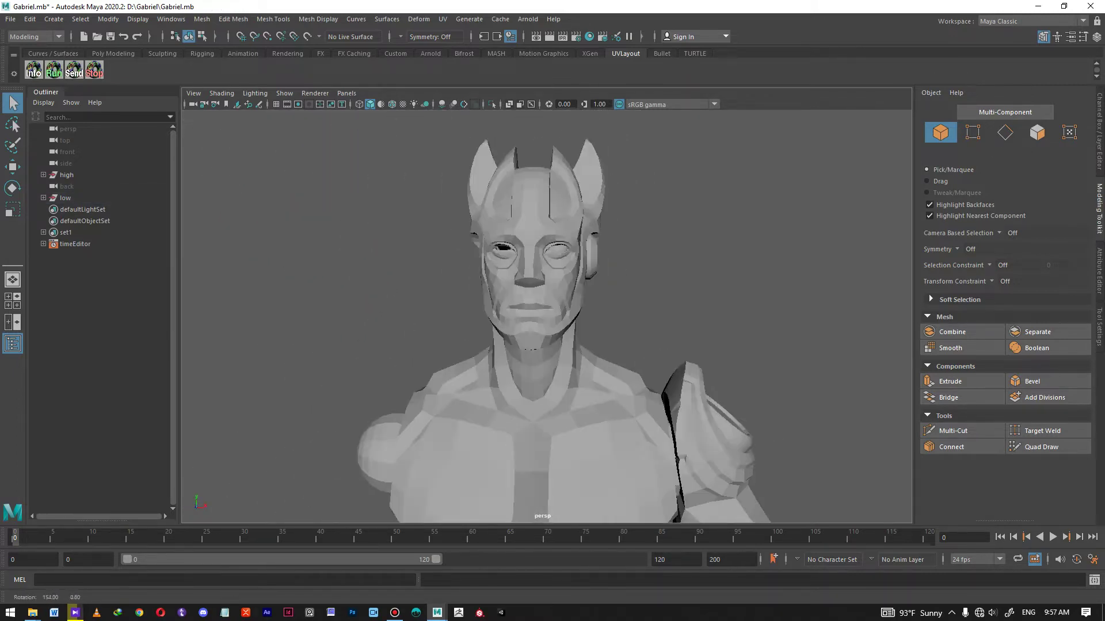
pyautogui.scroll(-6, 546, 317)
pyautogui.scroll(-5, 547, 316)
pyautogui.moveTo(466, 169); pyautogui.dragTo(662, 442)
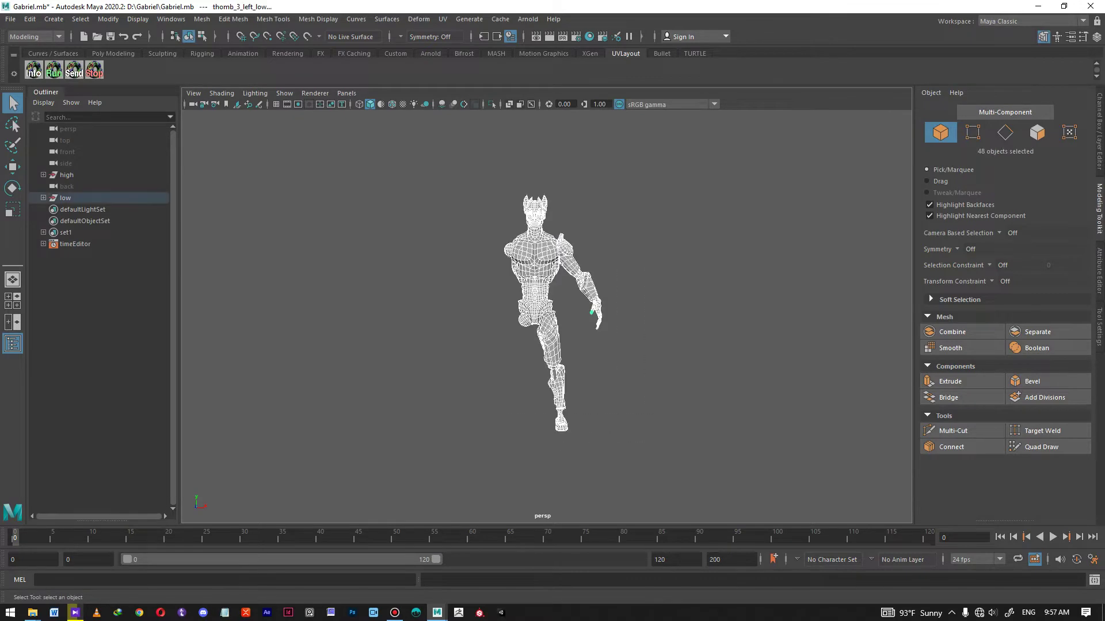
pyautogui.click(1030, 22)
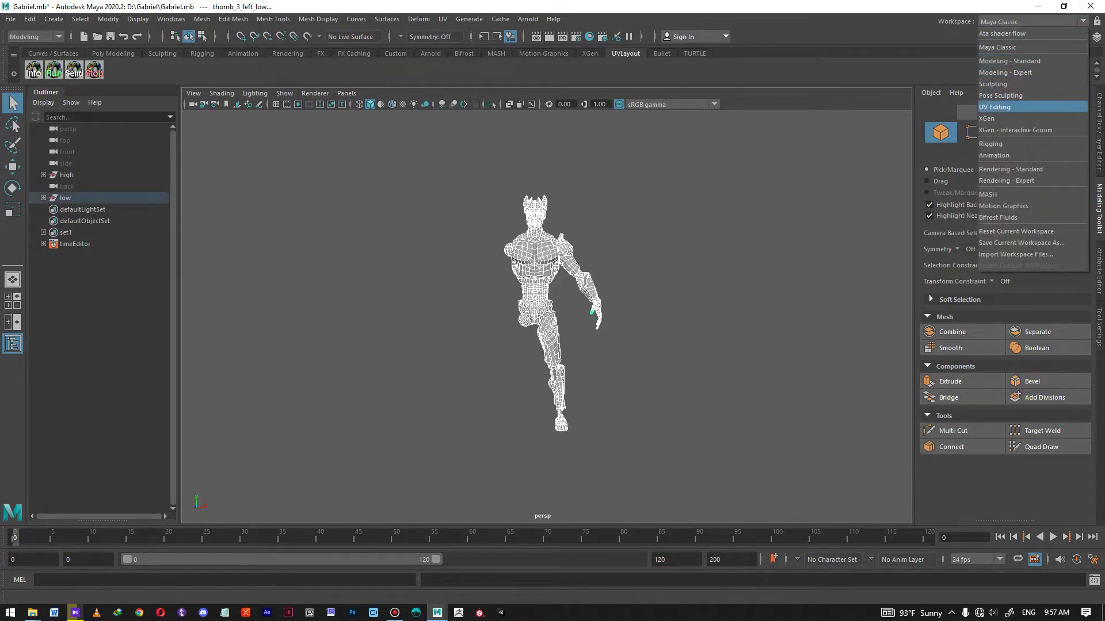
pyautogui.click(994, 107)
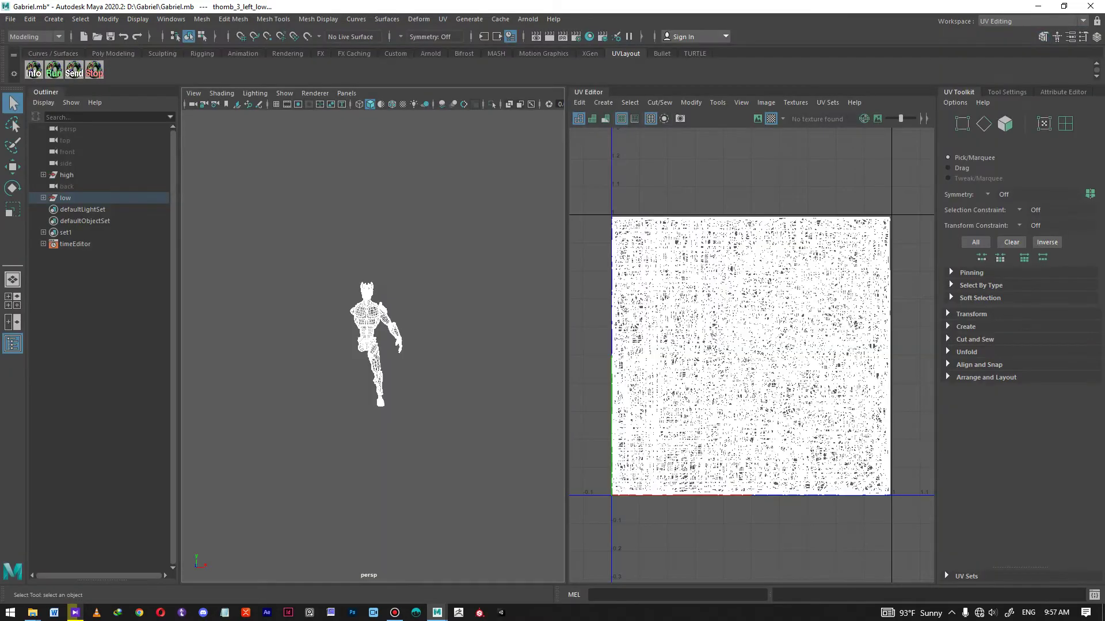
# Step: Examine the checker pattern over the body and down the remaining limbs for stretching and scale differences
pyautogui.scroll(5, 458, 296)
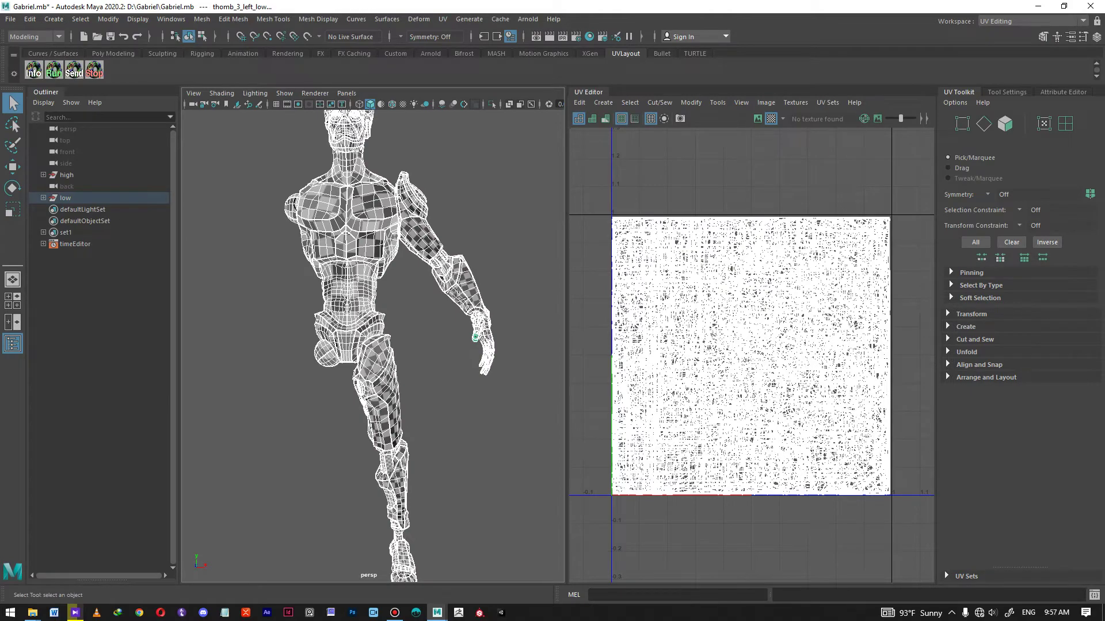
pyautogui.keyDown('alt'); pyautogui.moveTo(458, 296); pyautogui.dragTo(457, 345, button='middle'); pyautogui.keyUp('alt')
pyautogui.scroll(5, 457, 345)
pyautogui.keyDown('alt'); pyautogui.moveTo(457, 345); pyautogui.dragTo(409, 344); pyautogui.keyUp('alt')
pyautogui.keyDown('alt'); pyautogui.moveTo(409, 344); pyautogui.dragTo(351, 201, button='middle'); pyautogui.keyUp('alt')
pyautogui.keyDown('alt'); pyautogui.moveTo(368, 345); pyautogui.dragTo(351, 339); pyautogui.keyUp('alt')
pyautogui.keyDown('alt'); pyautogui.moveTo(350, 339); pyautogui.dragTo(357, 244, button='middle'); pyautogui.keyUp('alt')
pyautogui.keyDown('alt'); pyautogui.moveTo(403, 322); pyautogui.dragTo(374, 317); pyautogui.keyUp('alt')
pyautogui.moveTo(374, 317)
pyautogui.keyDown('alt'); pyautogui.mouseDown(button='middle')
pyautogui.moveTo(346, 298)
pyautogui.moveTo(360, 305)
pyautogui.mouseUp(button='middle'); pyautogui.keyUp('alt')
pyautogui.scroll(4, 368, 333)
pyautogui.keyDown('alt'); pyautogui.moveTo(345, 339); pyautogui.dragTo(454, 340); pyautogui.keyUp('alt')
pyautogui.scroll(-4, 402, 339)
pyautogui.keyDown('alt'); pyautogui.moveTo(276, 368); pyautogui.dragTo(397, 293, button='middle'); pyautogui.keyUp('alt')
pyautogui.keyDown('alt'); pyautogui.moveTo(396, 293); pyautogui.dragTo(415, 296); pyautogui.keyUp('alt')
pyautogui.keyDown('alt'); pyautogui.moveTo(369, 340); pyautogui.dragTo(437, 336); pyautogui.keyUp('alt')
pyautogui.keyDown('alt'); pyautogui.moveTo(357, 346); pyautogui.dragTo(446, 291, button='middle'); pyautogui.keyUp('alt')
pyautogui.keyDown('alt'); pyautogui.moveTo(445, 291); pyautogui.dragTo(463, 289); pyautogui.keyUp('alt')
pyautogui.keyDown('alt'); pyautogui.moveTo(463, 290); pyautogui.dragTo(463, 233, button='middle'); pyautogui.keyUp('alt')
# Step: Examine the checker pattern on the toe and front of the foot at close range
pyautogui.keyDown('alt'); pyautogui.moveTo(403, 449); pyautogui.dragTo(345, 287, button='middle'); pyautogui.keyUp('alt')
pyautogui.keyDown('alt'); pyautogui.moveTo(392, 339); pyautogui.dragTo(288, 348); pyautogui.keyUp('alt')
pyautogui.keyDown('alt'); pyautogui.moveTo(425, 392); pyautogui.dragTo(345, 311, button='middle'); pyautogui.keyUp('alt')
pyautogui.keyDown('alt'); pyautogui.moveTo(345, 323); pyautogui.dragTo(437, 322, button='right'); pyautogui.keyUp('alt')
pyautogui.keyDown('alt'); pyautogui.moveTo(380, 323); pyautogui.dragTo(382, 351); pyautogui.keyUp('alt')
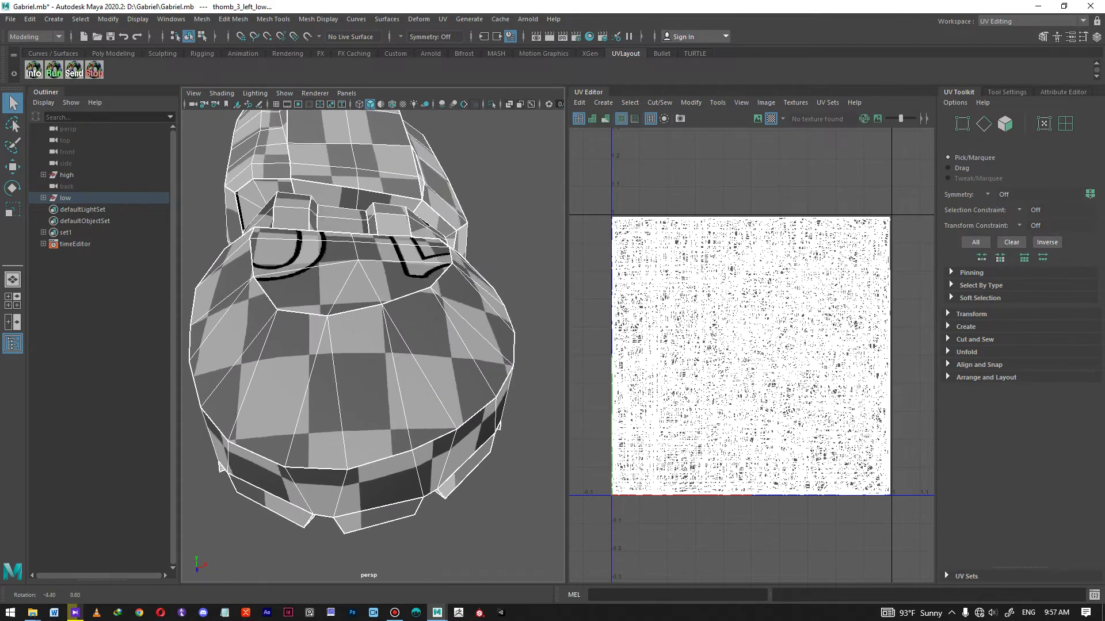
pyautogui.keyDown('alt'); pyautogui.moveTo(345, 368); pyautogui.dragTo(408, 316, button='middle'); pyautogui.keyUp('alt')
pyautogui.keyDown('alt'); pyautogui.moveTo(426, 322); pyautogui.dragTo(357, 322, button='right'); pyautogui.keyUp('alt')
pyautogui.keyDown('alt'); pyautogui.moveTo(380, 322); pyautogui.dragTo(391, 332); pyautogui.keyUp('alt')
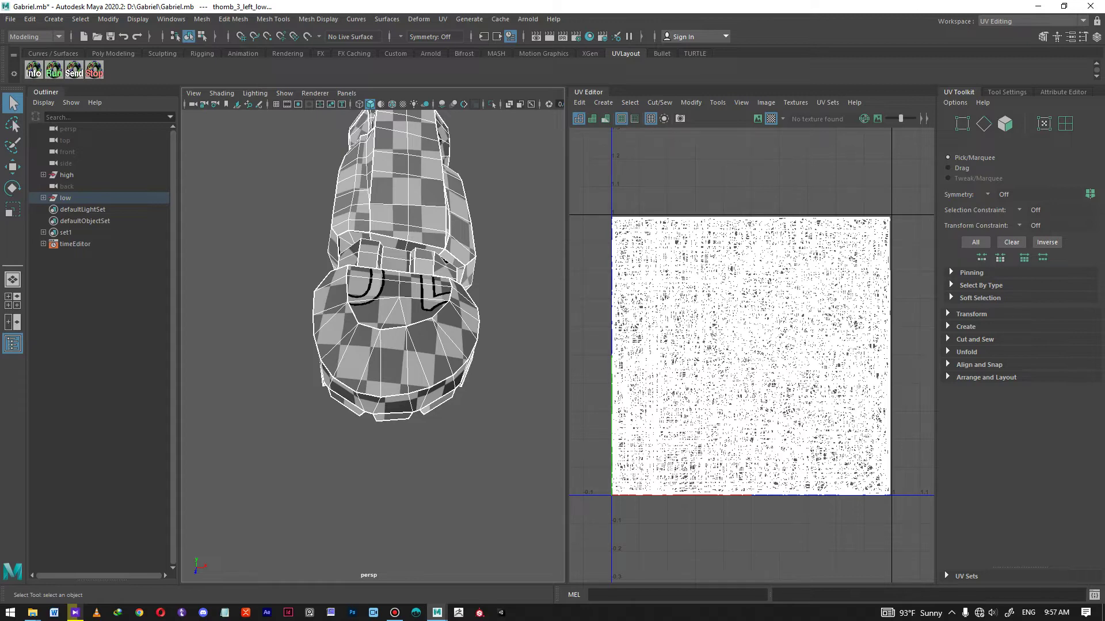
# Step: Compare the side of the foot with the checker map turned off and back on
pyautogui.keyDown('alt'); pyautogui.moveTo(397, 345); pyautogui.dragTo(259, 322); pyautogui.keyUp('alt')
pyautogui.keyDown('alt'); pyautogui.moveTo(322, 328); pyautogui.dragTo(402, 327, button='right'); pyautogui.keyUp('alt')
pyautogui.keyDown('alt'); pyautogui.moveTo(369, 328); pyautogui.dragTo(391, 339); pyautogui.keyUp('alt')
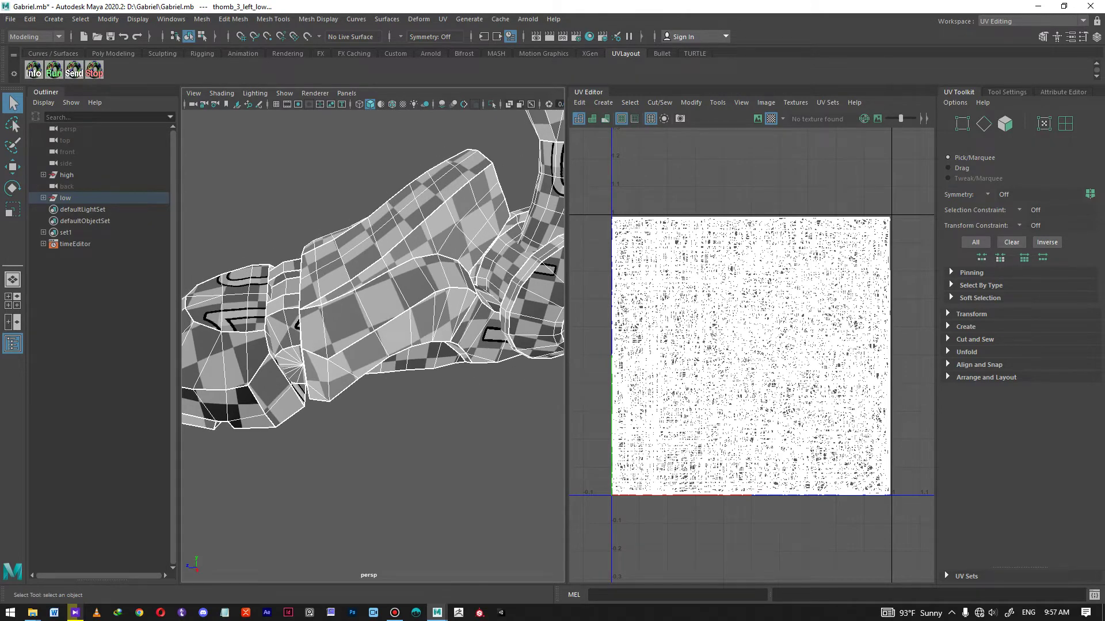
pyautogui.click(771, 119)
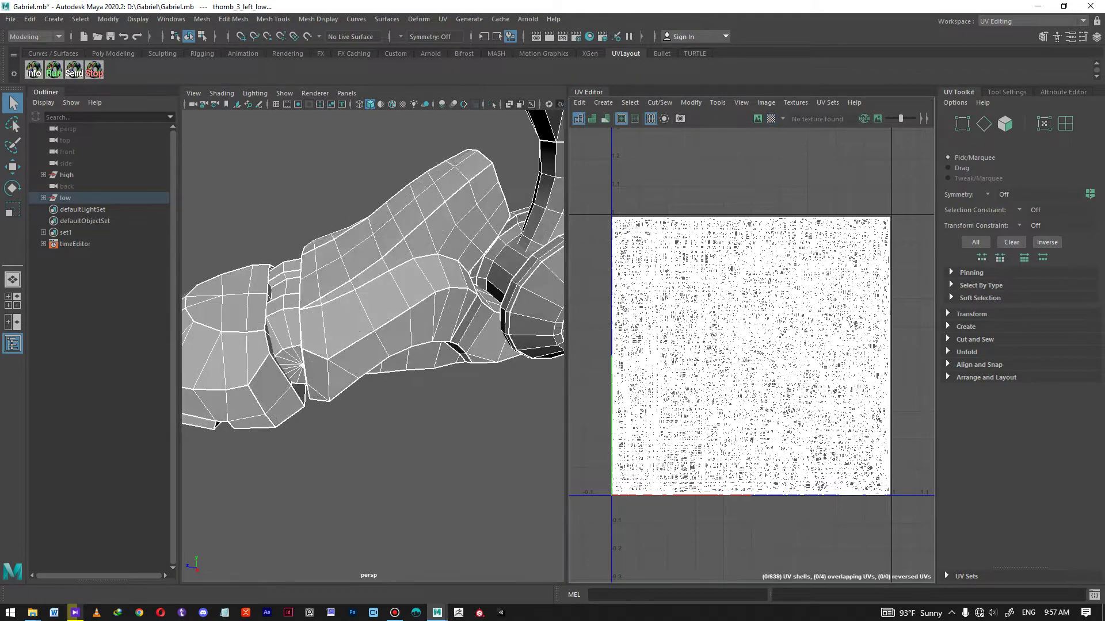
pyautogui.click(771, 119)
# Step: Examine the checker pattern up the leg, from the ankle over the knee and thigh to the pelvis
pyautogui.keyDown('alt'); pyautogui.moveTo(403, 322); pyautogui.dragTo(333, 323, button='right'); pyautogui.keyUp('alt')
pyautogui.keyDown('alt'); pyautogui.moveTo(368, 259); pyautogui.dragTo(339, 454, button='middle'); pyautogui.keyUp('alt')
pyautogui.keyDown('alt'); pyautogui.moveTo(345, 345); pyautogui.dragTo(374, 351); pyautogui.keyUp('alt')
pyautogui.keyDown('alt'); pyautogui.moveTo(368, 259); pyautogui.dragTo(357, 443, button='middle'); pyautogui.keyUp('alt')
pyautogui.keyDown('alt'); pyautogui.moveTo(368, 345); pyautogui.dragTo(322, 345); pyautogui.keyUp('alt')
pyautogui.keyDown('alt'); pyautogui.moveTo(369, 345); pyautogui.dragTo(346, 346, button='right'); pyautogui.keyUp('alt')
pyautogui.keyDown('alt'); pyautogui.moveTo(345, 258); pyautogui.dragTo(379, 392, button='middle'); pyautogui.keyUp('alt')
pyautogui.keyDown('alt'); pyautogui.moveTo(368, 345); pyautogui.dragTo(403, 340); pyautogui.keyUp('alt')
pyautogui.keyDown('alt'); pyautogui.moveTo(403, 340); pyautogui.dragTo(374, 340, button='right'); pyautogui.keyUp('alt')
pyautogui.keyDown('alt'); pyautogui.moveTo(368, 259); pyautogui.dragTo(420, 469, button='middle'); pyautogui.keyUp('alt')
pyautogui.keyDown('alt'); pyautogui.moveTo(357, 345); pyautogui.dragTo(471, 342); pyautogui.keyUp('alt')
pyautogui.keyDown('alt'); pyautogui.moveTo(472, 342); pyautogui.dragTo(397, 402, button='middle'); pyautogui.keyUp('alt')
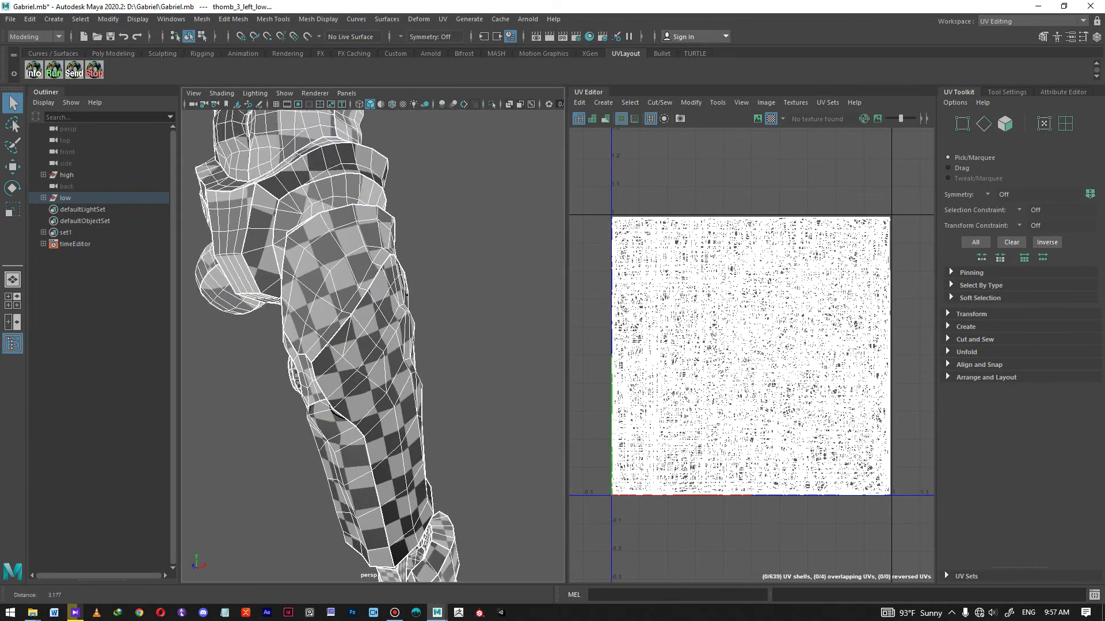
pyautogui.keyDown('alt'); pyautogui.moveTo(374, 345); pyautogui.dragTo(420, 345, button='right'); pyautogui.keyUp('alt')
pyautogui.keyDown('alt'); pyautogui.moveTo(396, 323); pyautogui.dragTo(460, 345, button='middle'); pyautogui.keyUp('alt')
pyautogui.keyDown('alt'); pyautogui.moveTo(403, 345); pyautogui.dragTo(442, 350); pyautogui.keyUp('alt')
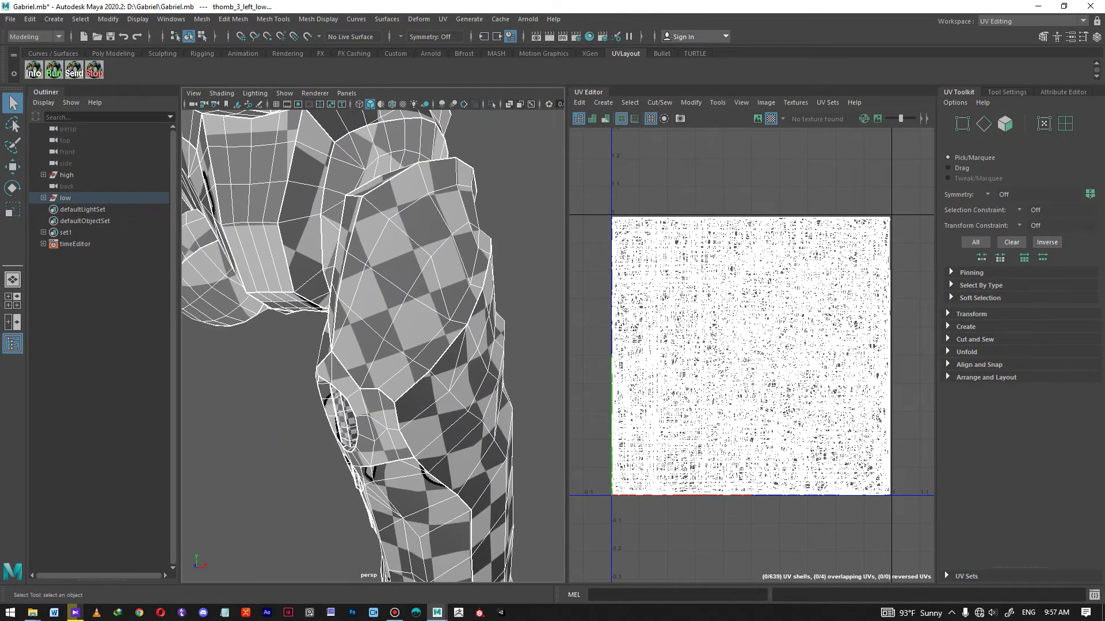
# Step: Compare the checker scale across the torso, arm and leg, viewing the whole body from the front and side
pyautogui.keyDown('alt'); pyautogui.moveTo(374, 345); pyautogui.dragTo(351, 277); pyautogui.keyUp('alt')
pyautogui.keyDown('alt'); pyautogui.moveTo(397, 288); pyautogui.dragTo(345, 277, button='right'); pyautogui.keyUp('alt')
pyautogui.keyDown('alt'); pyautogui.moveTo(345, 276); pyautogui.dragTo(367, 540, button='middle'); pyautogui.keyUp('alt')
pyautogui.keyDown('alt'); pyautogui.moveTo(368, 541); pyautogui.dragTo(438, 541, button='right'); pyautogui.keyUp('alt')
pyautogui.keyDown('alt'); pyautogui.moveTo(541, 563); pyautogui.dragTo(441, 495, button='right'); pyautogui.keyUp('alt')
pyautogui.keyDown('alt'); pyautogui.moveTo(441, 489); pyautogui.dragTo(328, 469); pyautogui.keyUp('alt')
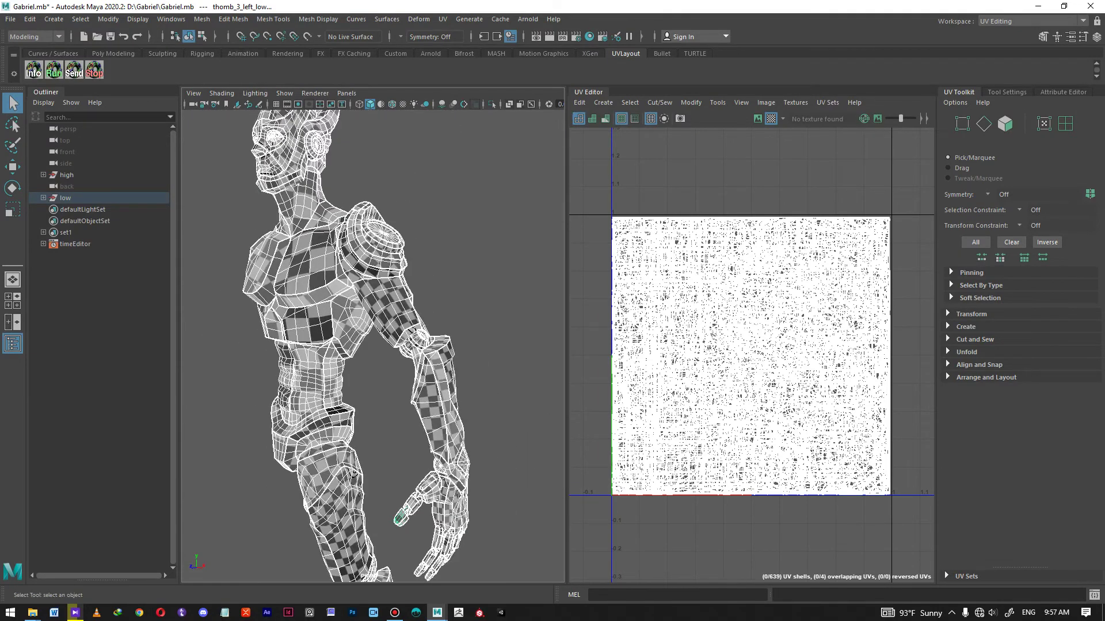
pyautogui.keyDown('alt'); pyautogui.moveTo(448, 448); pyautogui.dragTo(397, 431, button='right'); pyautogui.keyUp('alt')
pyautogui.keyDown('alt'); pyautogui.moveTo(397, 432); pyautogui.dragTo(403, 351, button='middle'); pyautogui.keyUp('alt')
pyautogui.keyDown('alt'); pyautogui.moveTo(471, 351); pyautogui.dragTo(362, 344); pyautogui.keyUp('alt')
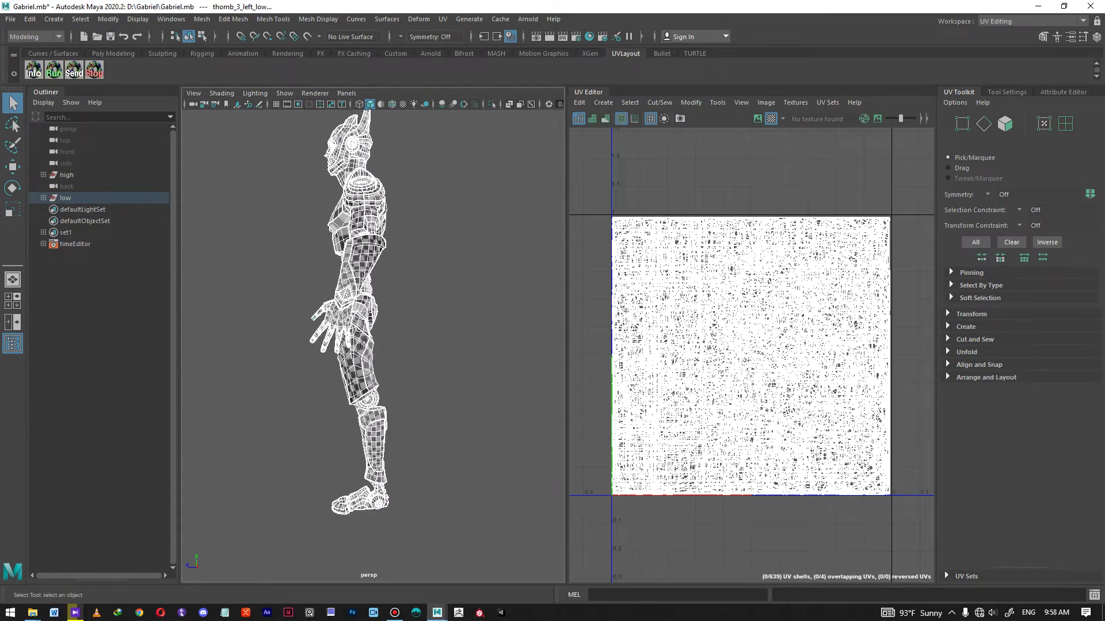
pyautogui.keyDown('alt'); pyautogui.moveTo(362, 344); pyautogui.dragTo(478, 357, button='right'); pyautogui.keyUp('alt')
pyautogui.keyDown('alt'); pyautogui.moveTo(368, 345); pyautogui.dragTo(402, 345); pyautogui.keyUp('alt')
pyautogui.keyDown('alt'); pyautogui.moveTo(403, 345); pyautogui.dragTo(334, 357, button='middle'); pyautogui.keyUp('alt')
pyautogui.keyDown('alt'); pyautogui.moveTo(368, 345); pyautogui.dragTo(310, 400); pyautogui.keyUp('alt')
pyautogui.keyDown('alt'); pyautogui.moveTo(403, 356); pyautogui.dragTo(311, 351, button='right'); pyautogui.keyUp('alt')
pyautogui.keyDown('alt'); pyautogui.moveTo(345, 351); pyautogui.dragTo(414, 345); pyautogui.keyUp('alt')
pyautogui.keyDown('alt'); pyautogui.moveTo(414, 345); pyautogui.dragTo(345, 339, button='right'); pyautogui.keyUp('alt')
pyautogui.keyDown('alt'); pyautogui.moveTo(357, 345); pyautogui.dragTo(374, 357); pyautogui.keyUp('alt')
pyautogui.keyDown('alt'); pyautogui.moveTo(374, 351); pyautogui.dragTo(372, 377, button='middle'); pyautogui.keyUp('alt')
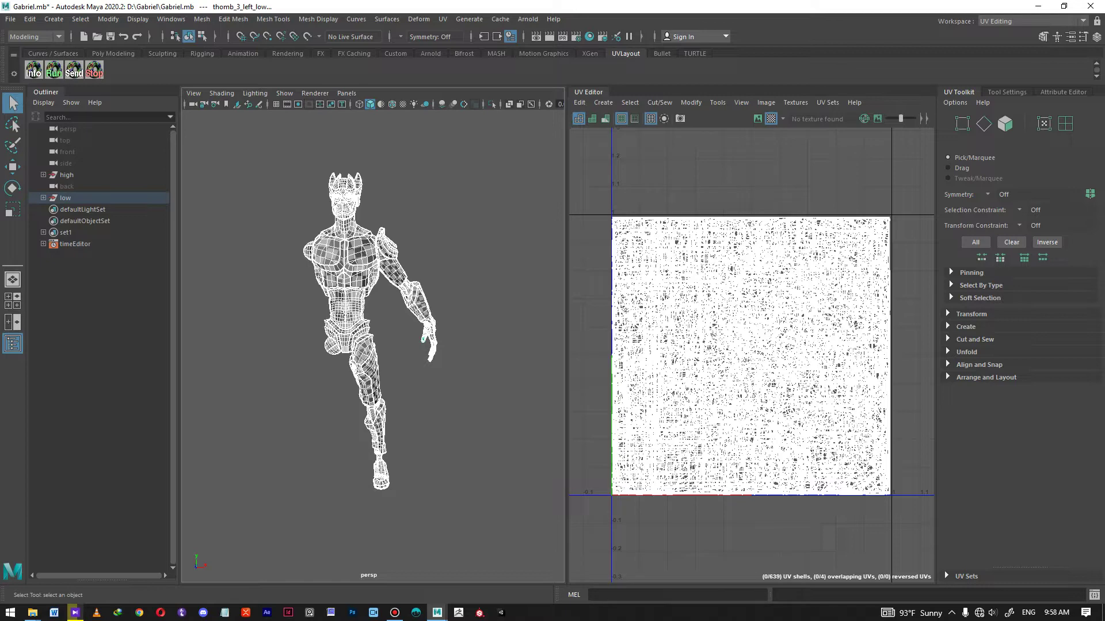
pyautogui.keyDown('alt'); pyautogui.moveTo(373, 345); pyautogui.dragTo(319, 350); pyautogui.keyUp('alt')
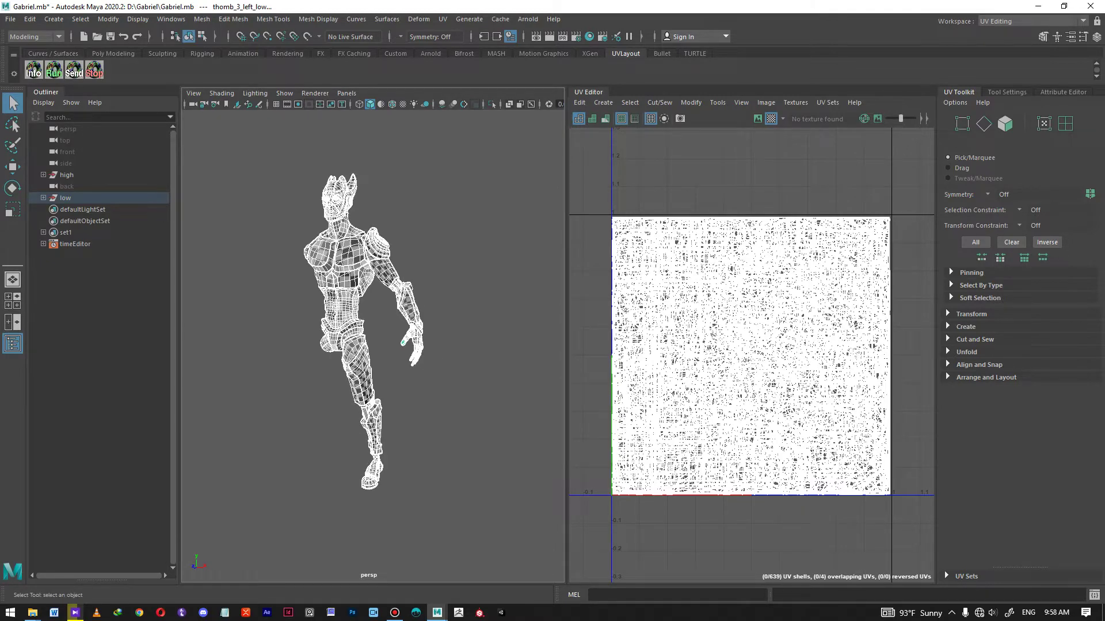
pyautogui.keyDown('alt'); pyautogui.moveTo(368, 345); pyautogui.dragTo(390, 347, button='middle'); pyautogui.keyUp('alt')
pyautogui.scroll(2, 389, 348)
pyautogui.keyDown('alt'); pyautogui.moveTo(389, 347); pyautogui.dragTo(357, 348); pyautogui.keyUp('alt')
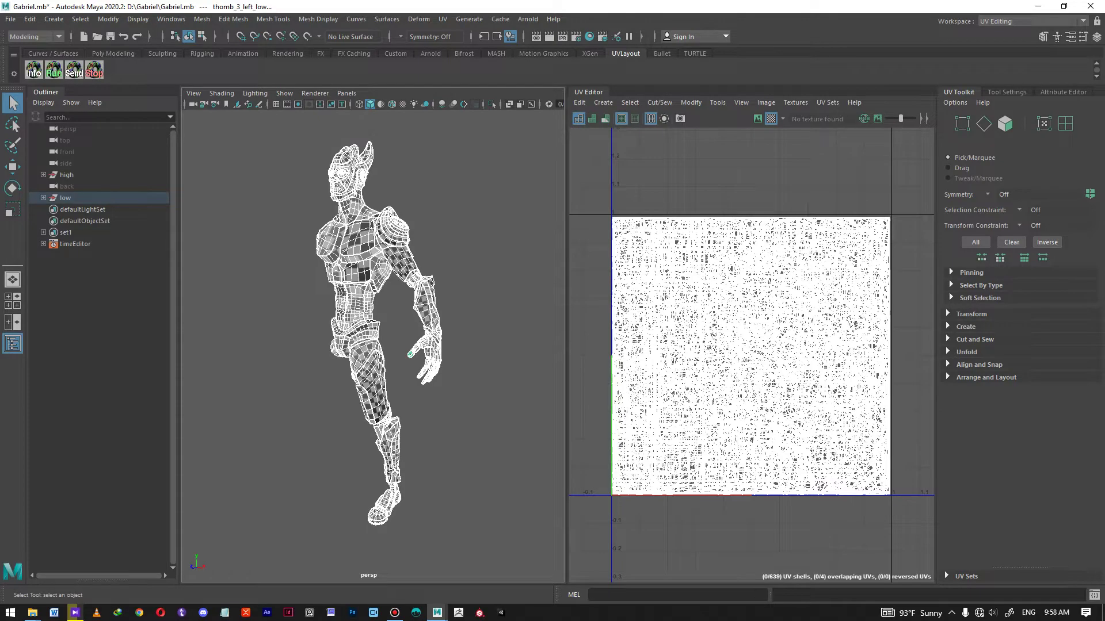
# Step: Examine the checker pattern on the chest and abdomen and compare its density with the arm and leg
pyautogui.scroll(10, 374, 345)
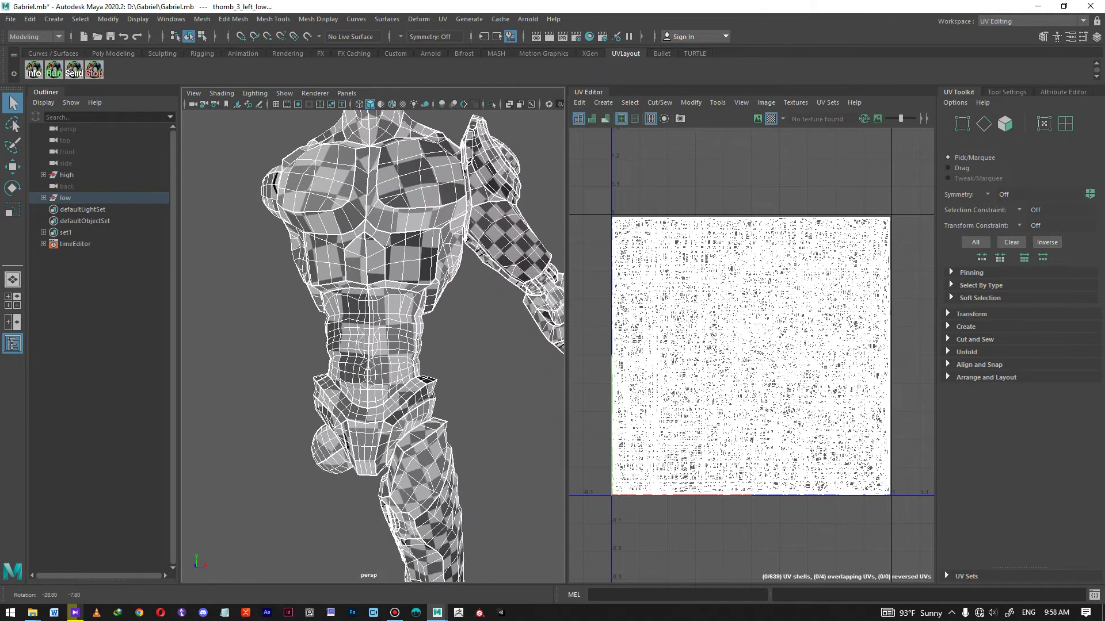
pyautogui.scroll(5, 356, 287)
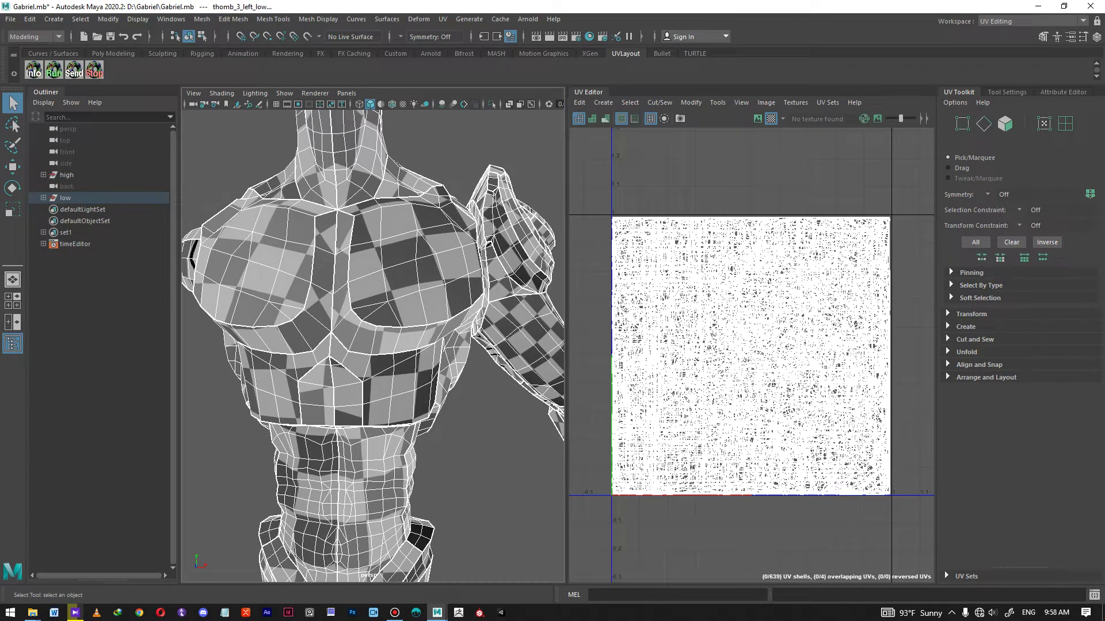
pyautogui.scroll(-10, 373, 346)
pyautogui.keyDown('alt'); pyautogui.moveTo(374, 374); pyautogui.dragTo(364, 267, button='middle'); pyautogui.keyUp('alt')
pyautogui.keyDown('alt'); pyautogui.moveTo(364, 267); pyautogui.dragTo(328, 270); pyautogui.keyUp('alt')
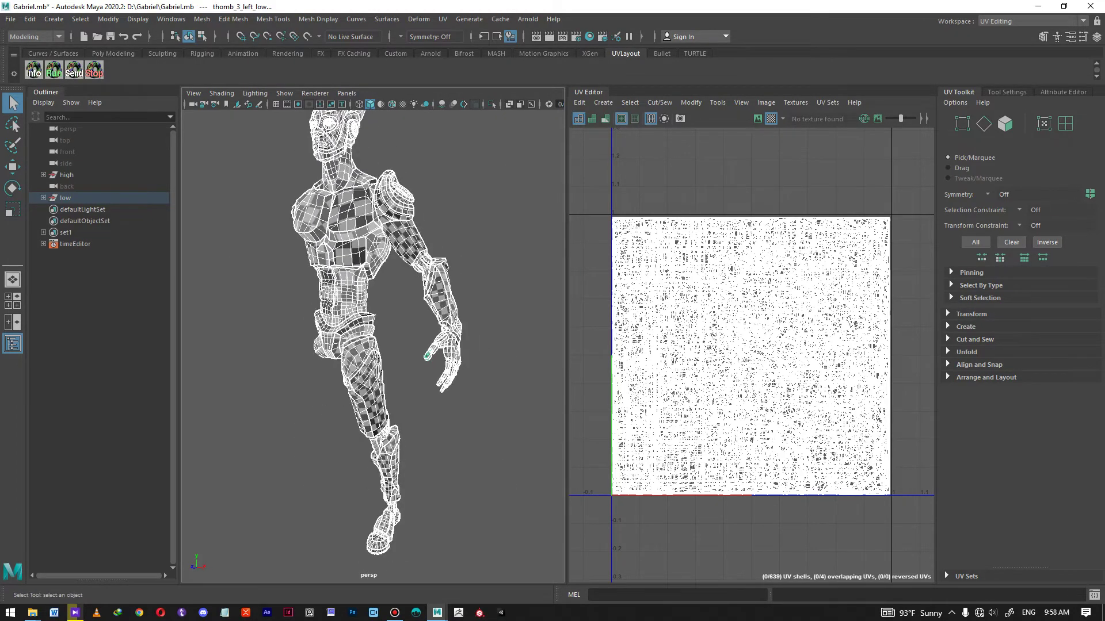
pyautogui.keyDown('alt'); pyautogui.moveTo(357, 322); pyautogui.dragTo(369, 321); pyautogui.keyUp('alt')
pyautogui.keyDown('alt'); pyautogui.moveTo(370, 321); pyautogui.dragTo(332, 295, button='middle'); pyautogui.keyUp('alt')
pyautogui.keyDown('alt'); pyautogui.moveTo(332, 295); pyautogui.dragTo(364, 283); pyautogui.keyUp('alt')
pyautogui.keyDown('alt'); pyautogui.moveTo(364, 283); pyautogui.dragTo(379, 272, button='middle'); pyautogui.keyUp('alt')
pyautogui.keyDown('alt'); pyautogui.moveTo(379, 272); pyautogui.dragTo(374, 258); pyautogui.keyUp('alt')
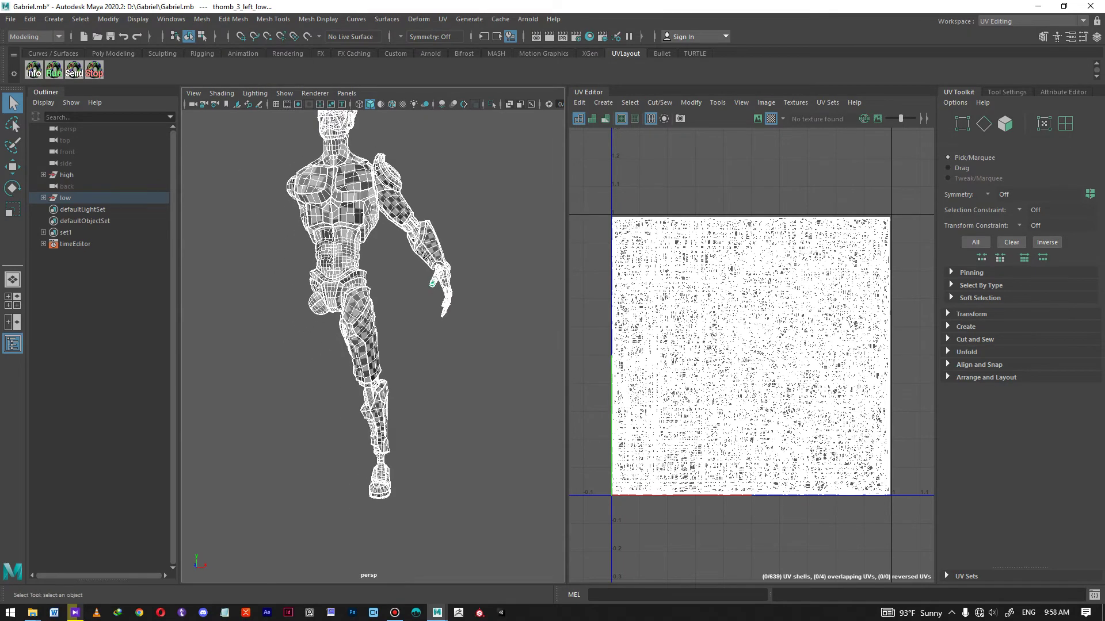
pyautogui.keyDown('alt'); pyautogui.moveTo(374, 258); pyautogui.dragTo(392, 158, button='middle'); pyautogui.keyUp('alt')
pyautogui.keyDown('alt'); pyautogui.moveTo(441, 151); pyautogui.dragTo(440, 144); pyautogui.keyUp('alt')
pyautogui.keyDown('alt'); pyautogui.moveTo(439, 144); pyautogui.dragTo(430, 313, button='middle'); pyautogui.keyUp('alt')
pyautogui.keyDown('alt'); pyautogui.moveTo(431, 313); pyautogui.dragTo(441, 293); pyautogui.keyUp('alt')
# Step: Inspect the UV layout of the left forearm and hand meshes, and of the torso, shoulder pad and upper arm meshes
pyautogui.click(483, 270)
pyautogui.keyDown('alt'); pyautogui.moveTo(481, 270); pyautogui.dragTo(483, 295, button='middle'); pyautogui.keyUp('alt')
pyautogui.moveTo(483, 294)
pyautogui.keyDown('alt'); pyautogui.mouseDown()
pyautogui.moveTo(464, 301)
pyautogui.moveTo(473, 296)
pyautogui.mouseUp(); pyautogui.keyUp('alt')
pyautogui.keyDown('alt'); pyautogui.moveTo(473, 295); pyautogui.dragTo(446, 218, button='middle'); pyautogui.keyUp('alt')
pyautogui.keyDown('alt'); pyautogui.moveTo(445, 219); pyautogui.dragTo(442, 215); pyautogui.keyUp('alt')
pyautogui.moveTo(461, 366); pyautogui.dragTo(409, 284)
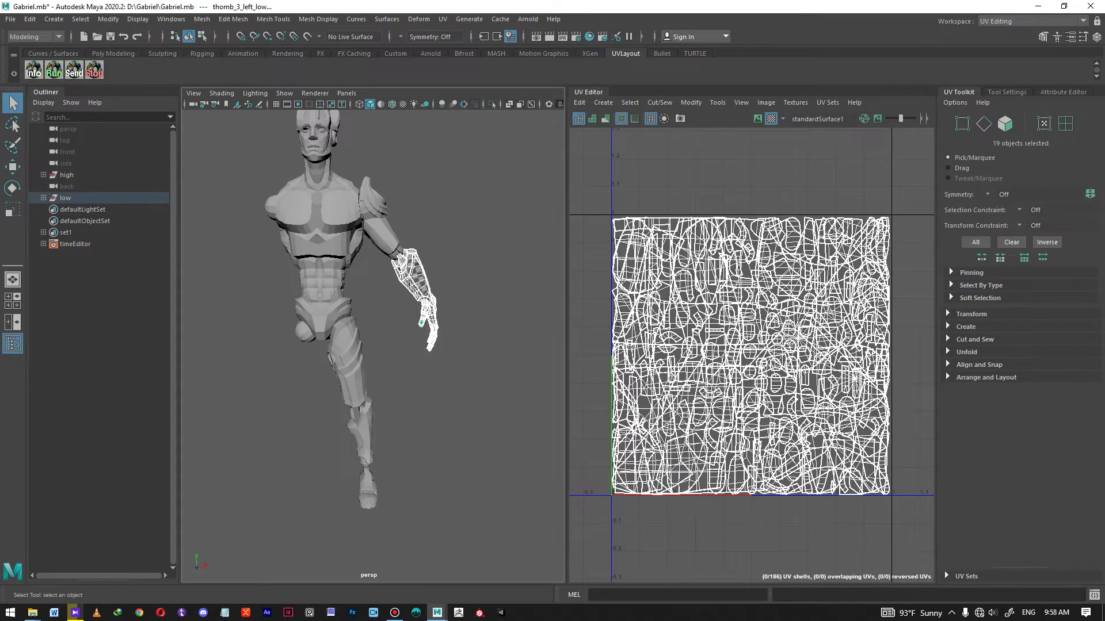
pyautogui.keyDown('alt'); pyautogui.moveTo(409, 284); pyautogui.dragTo(441, 361, button='middle'); pyautogui.keyUp('alt')
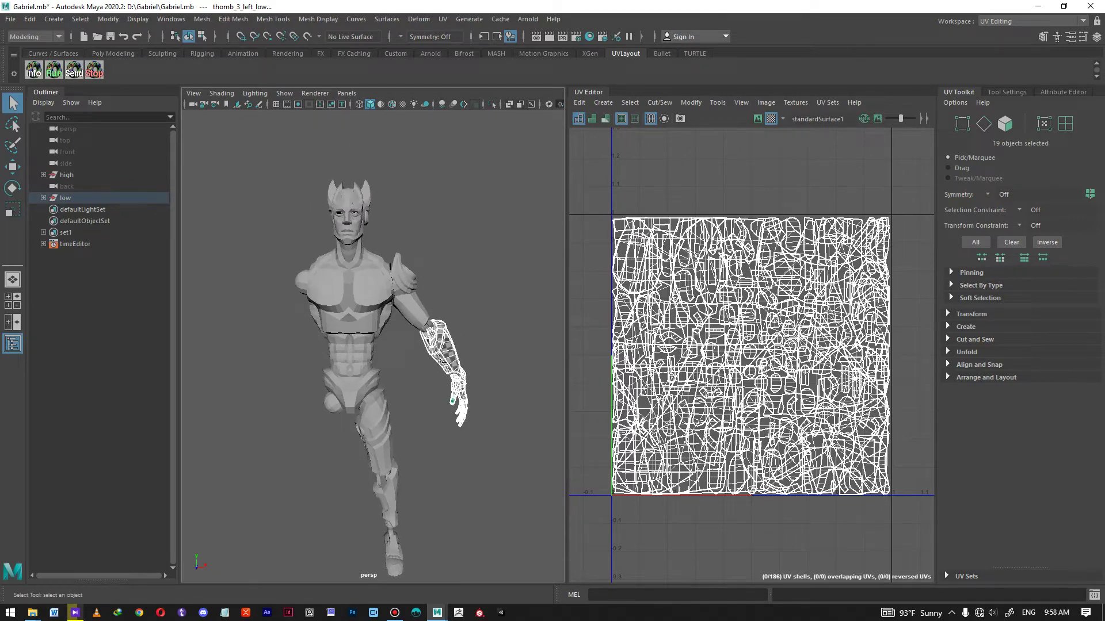
pyautogui.moveTo(439, 227); pyautogui.dragTo(405, 308)
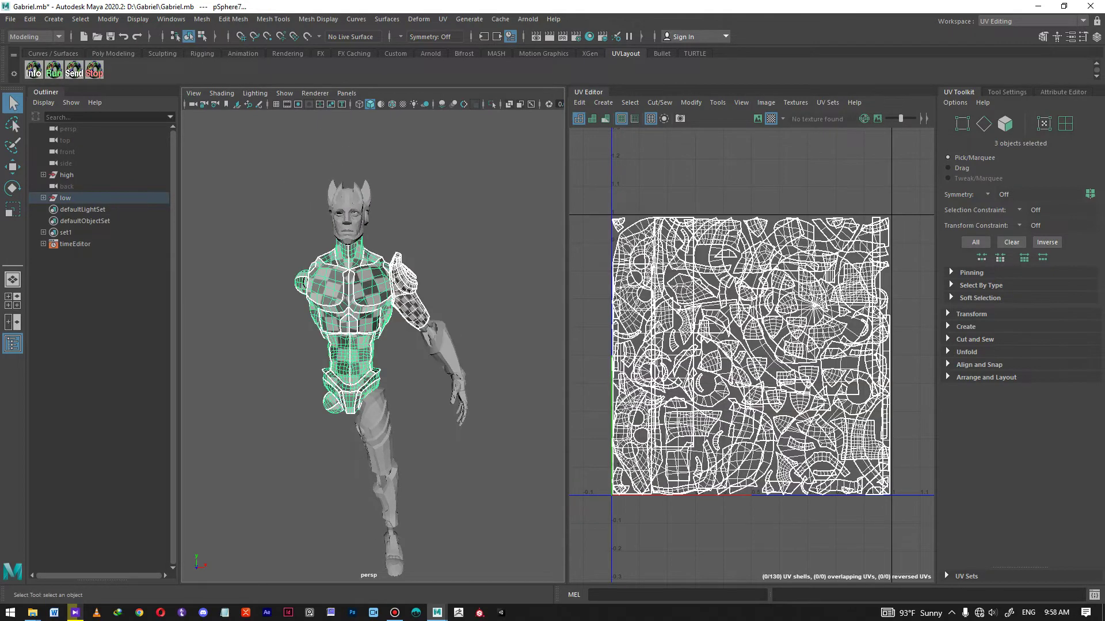
# Step: Inspect the UV layout of the character's head mesh up close, then deselect it
pyautogui.click(366, 298)
pyautogui.keyDown('alt'); pyautogui.moveTo(397, 328); pyautogui.dragTo(397, 236, button='middle'); pyautogui.keyUp('alt')
pyautogui.moveTo(402, 241)
pyautogui.keyDown('alt'); pyautogui.mouseDown()
pyautogui.moveTo(317, 236)
pyautogui.moveTo(408, 238)
pyautogui.mouseUp(); pyautogui.keyUp('alt')
pyautogui.keyDown('alt'); pyautogui.moveTo(402, 238); pyautogui.dragTo(403, 334, button='middle'); pyautogui.keyUp('alt')
pyautogui.click(372, 247)
pyautogui.press('f')
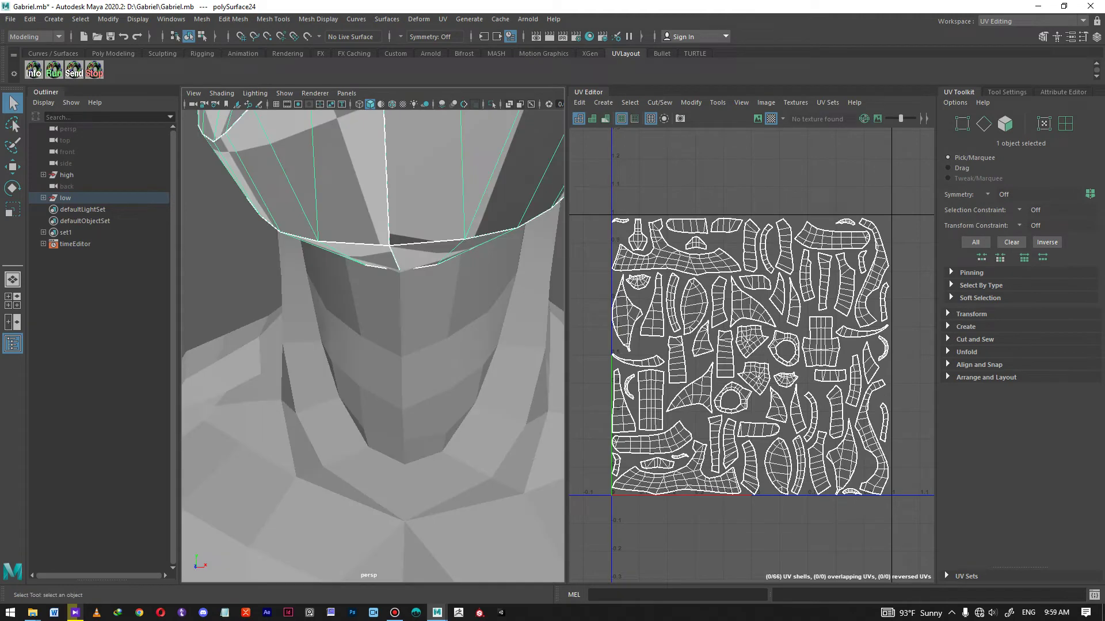
pyautogui.click(450, 171)
pyautogui.click(532, 202)
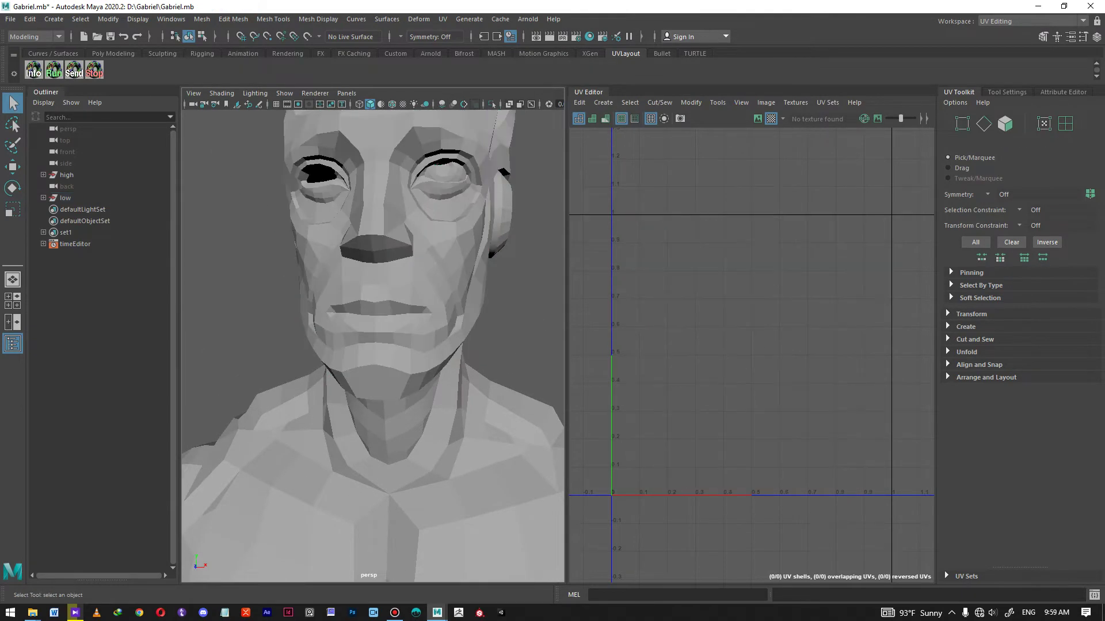
# Step: Undo the last selection changes and check the whole remaining figure from the front
pyautogui.keyDown('alt'); pyautogui.moveTo(489, 231); pyautogui.dragTo(412, 233); pyautogui.keyUp('alt')
pyautogui.scroll(-5, 403, 259)
pyautogui.keyDown('alt'); pyautogui.moveTo(403, 259); pyautogui.dragTo(377, 242, button='middle'); pyautogui.keyUp('alt')
pyautogui.hotkey('ctrl', 'z')
pyautogui.hotkey('ctrl', 'z')
pyautogui.hotkey('ctrl', 'z')
pyautogui.hotkey('ctrl', 'z')
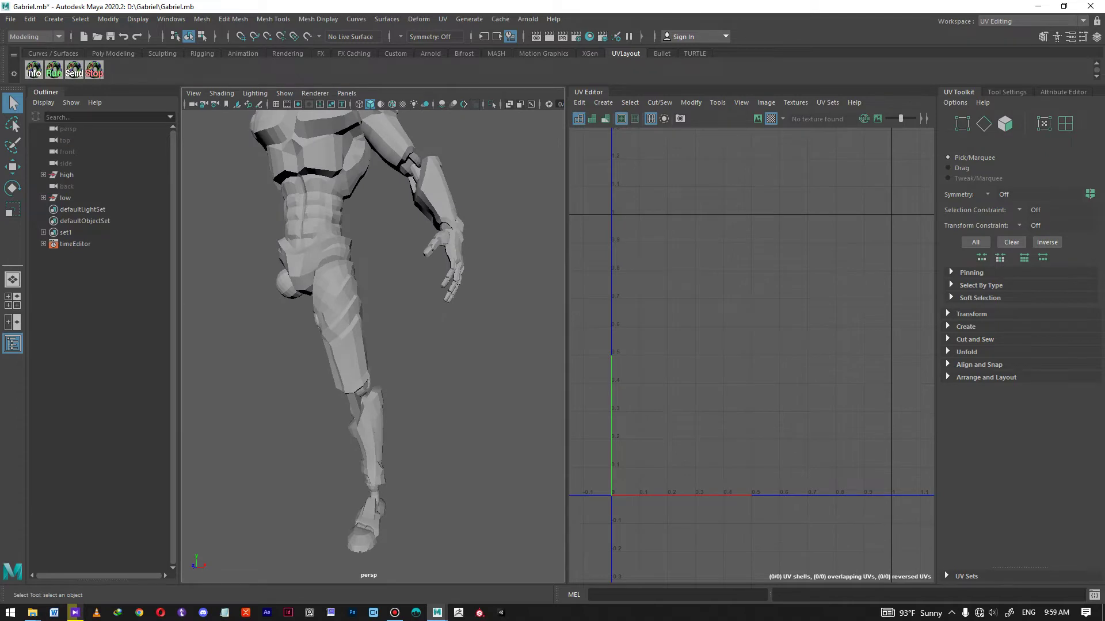
pyautogui.scroll(-5, 372, 345)
pyautogui.keyDown('alt'); pyautogui.moveTo(356, 322); pyautogui.dragTo(406, 321); pyautogui.keyUp('alt')
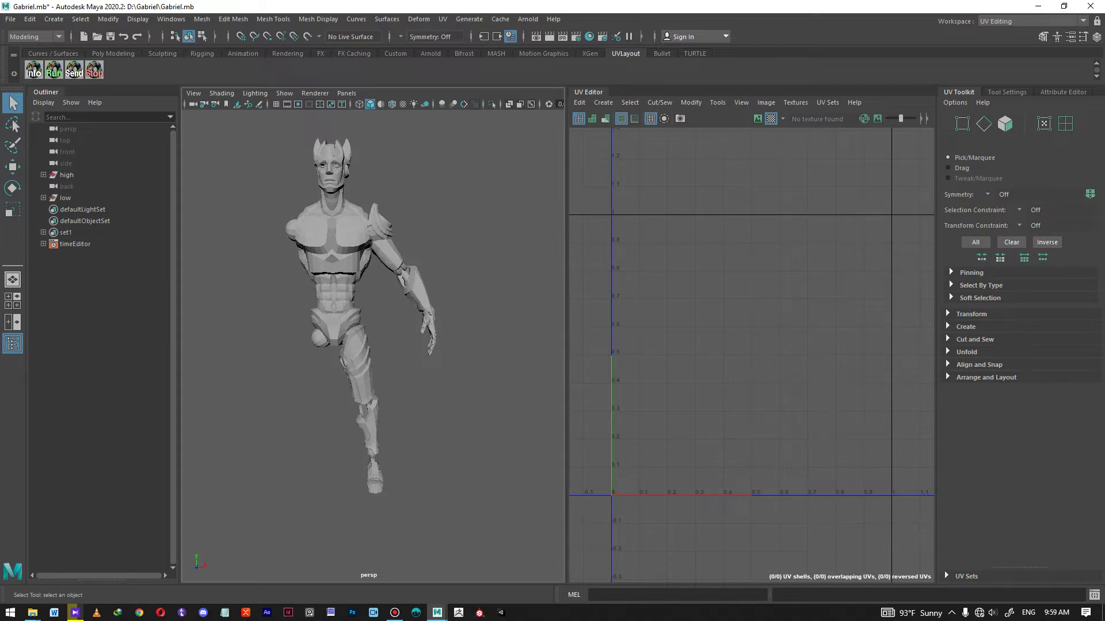
pyautogui.scroll(-3, 373, 288)
pyautogui.keyDown('alt'); pyautogui.moveTo(397, 276); pyautogui.dragTo(401, 286, button='middle'); pyautogui.keyUp('alt')
pyautogui.moveTo(401, 287)
pyautogui.keyDown('alt'); pyautogui.mouseDown()
pyautogui.moveTo(322, 285)
pyautogui.moveTo(391, 285)
pyautogui.mouseUp(); pyautogui.keyUp('alt')
pyautogui.keyDown('alt'); pyautogui.moveTo(391, 286); pyautogui.dragTo(427, 259, button='middle'); pyautogui.keyUp('alt')
pyautogui.keyDown('alt'); pyautogui.moveTo(428, 259); pyautogui.dragTo(469, 259, button='right'); pyautogui.keyUp('alt')
pyautogui.keyDown('alt'); pyautogui.moveTo(469, 259); pyautogui.dragTo(435, 260, button='middle'); pyautogui.keyUp('alt')
pyautogui.keyDown('alt'); pyautogui.moveTo(435, 260); pyautogui.dragTo(427, 253); pyautogui.keyUp('alt')
pyautogui.moveTo(476, 343); pyautogui.dragTo(406, 212)
pyautogui.moveTo(415, 330); pyautogui.dragTo(376, 496)
pyautogui.click(376, 496)
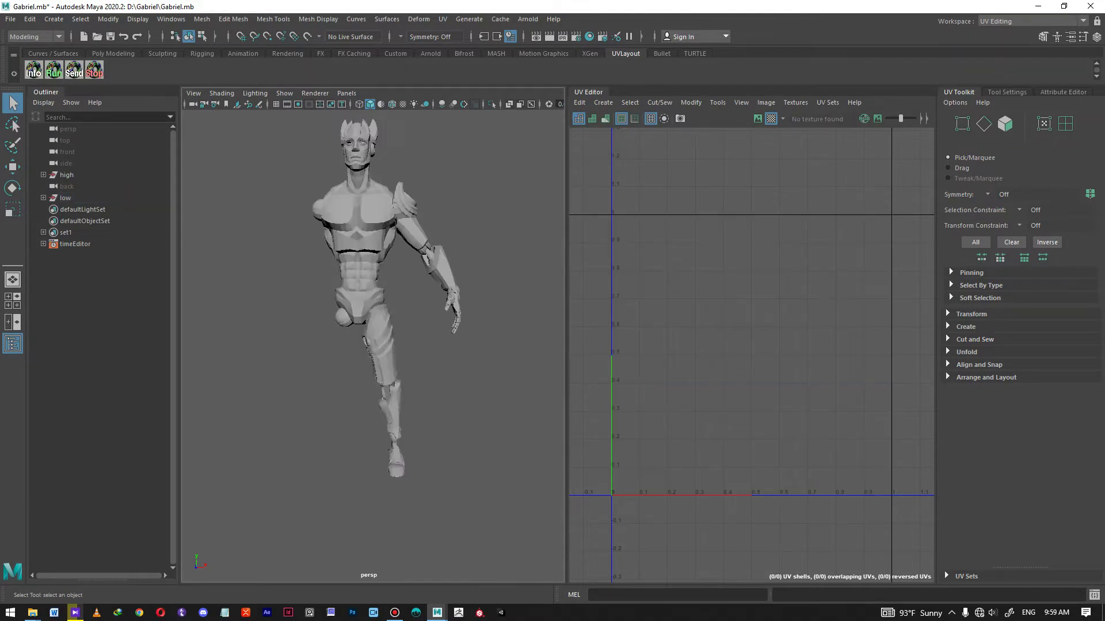
pyautogui.keyDown('alt'); pyautogui.moveTo(376, 495); pyautogui.dragTo(351, 496, button='right'); pyautogui.keyUp('alt')
pyautogui.keyDown('alt'); pyautogui.moveTo(351, 496); pyautogui.dragTo(360, 505, button='middle'); pyautogui.keyUp('alt')
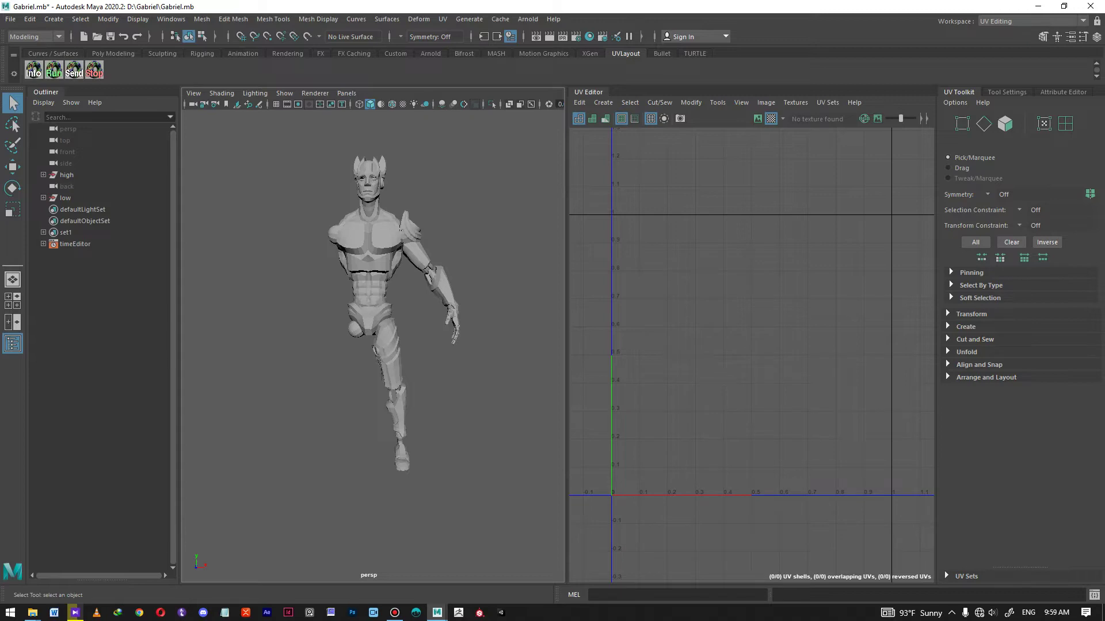
# Step: Select all remaining body meshes to inspect their combined UV layout, then clear the selection and check the figure in profile
pyautogui.moveTo(290, 125); pyautogui.dragTo(488, 506)
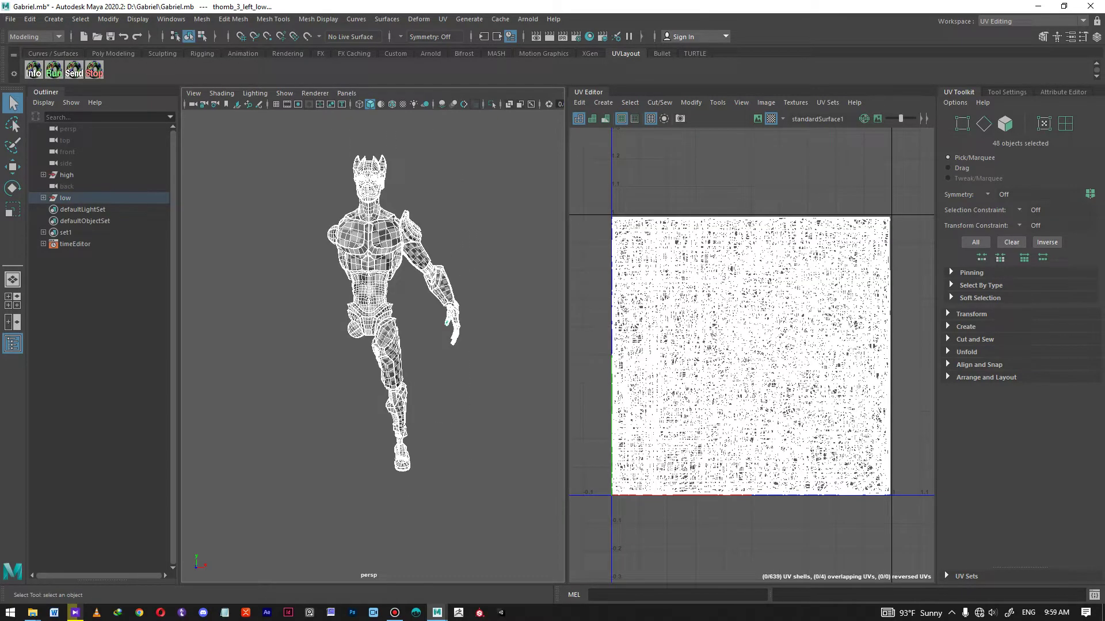
pyautogui.moveTo(489, 506)
pyautogui.keyDown('alt'); pyautogui.mouseDown(button='middle')
pyautogui.moveTo(495, 521)
pyautogui.moveTo(474, 519)
pyautogui.mouseUp(button='middle'); pyautogui.keyUp('alt')
pyautogui.click(474, 519)
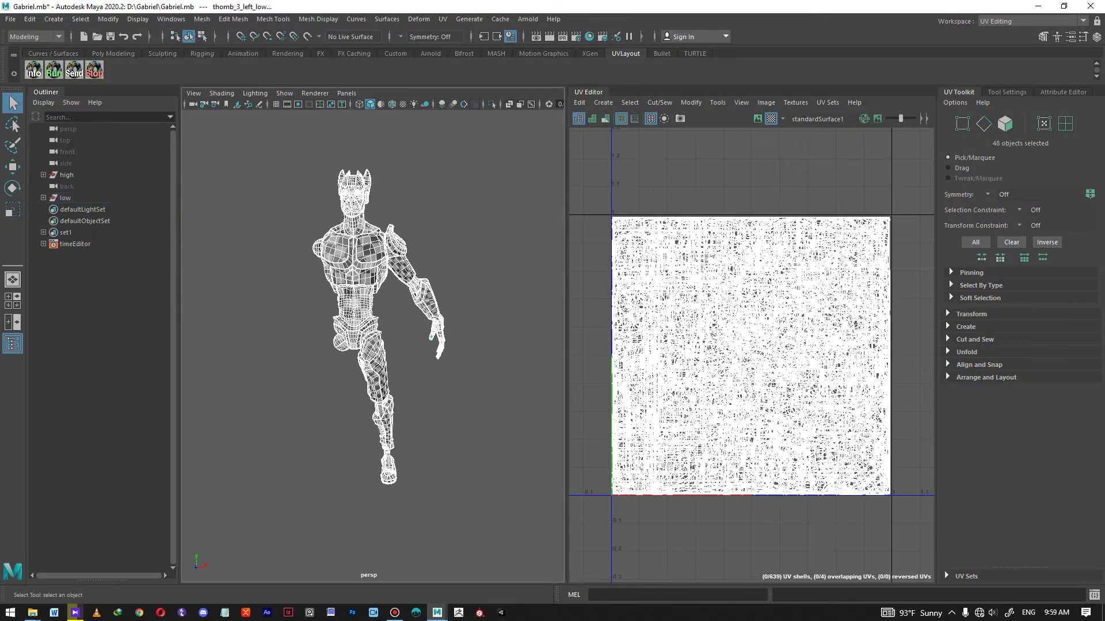
pyautogui.scroll(-3, 474, 520)
pyautogui.keyDown('alt'); pyautogui.moveTo(475, 519); pyautogui.dragTo(307, 517); pyautogui.keyUp('alt')
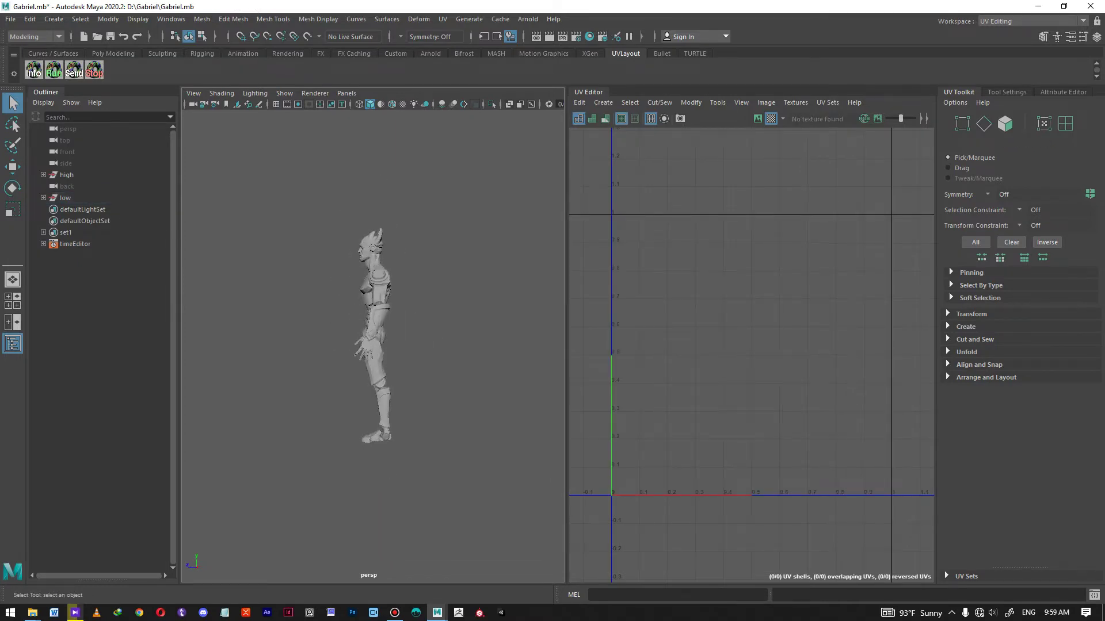
pyautogui.keyDown('alt'); pyautogui.moveTo(307, 518); pyautogui.dragTo(352, 512, button='middle'); pyautogui.keyUp('alt')
pyautogui.scroll(-6, 394, 513)
pyautogui.scroll(5, 422, 520)
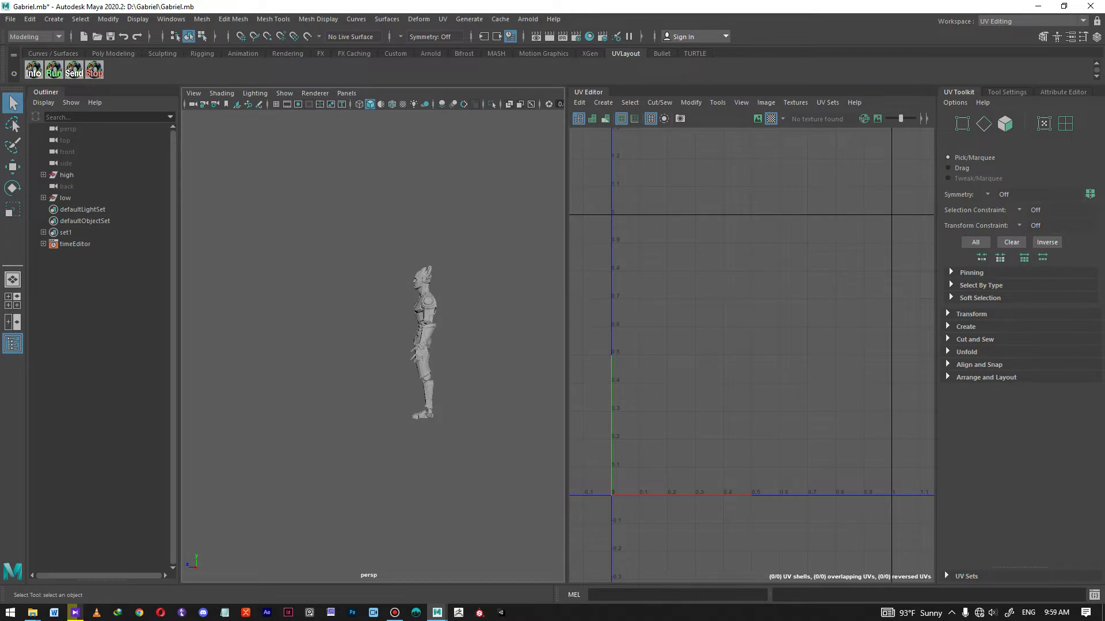
pyautogui.scroll(3, 353, 512)
pyautogui.keyDown('alt'); pyautogui.moveTo(352, 512); pyautogui.dragTo(373, 498, button='middle'); pyautogui.keyUp('alt')
pyautogui.scroll(-2, 373, 497)
pyautogui.keyDown('alt'); pyautogui.moveTo(373, 497); pyautogui.dragTo(382, 499); pyautogui.keyUp('alt')
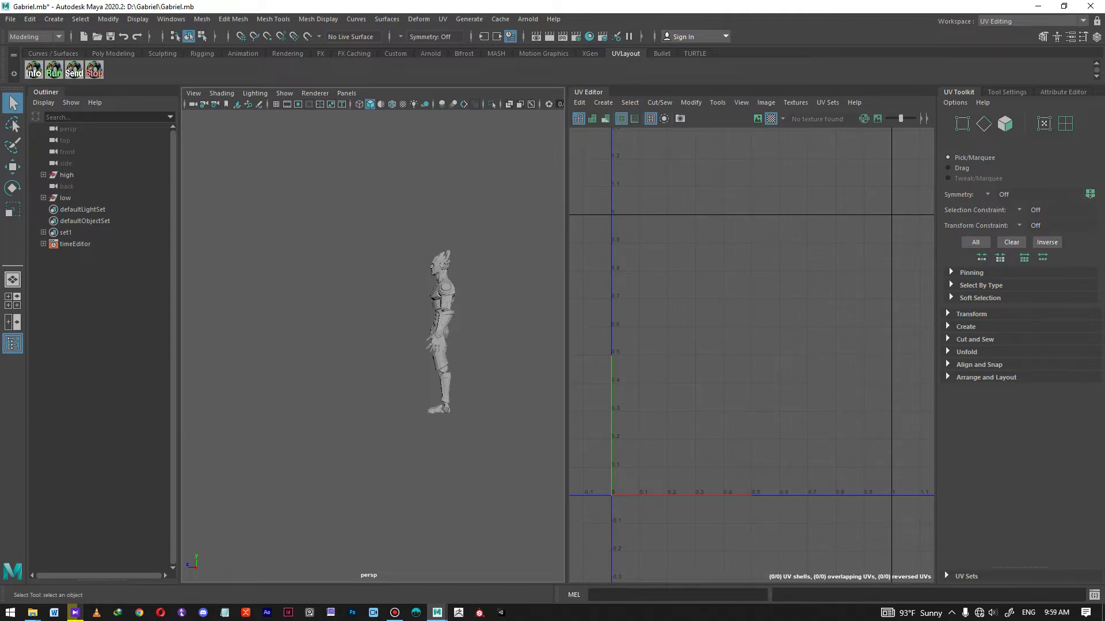
# Step: Examine the character's back, from the torso and shoulder up to the neck and head
pyautogui.keyDown('alt'); pyautogui.moveTo(369, 345); pyautogui.dragTo(429, 345, button='right'); pyautogui.keyUp('alt')
pyautogui.keyDown('alt'); pyautogui.moveTo(428, 345); pyautogui.dragTo(274, 345); pyautogui.keyUp('alt')
pyautogui.scroll(3, 393, 310)
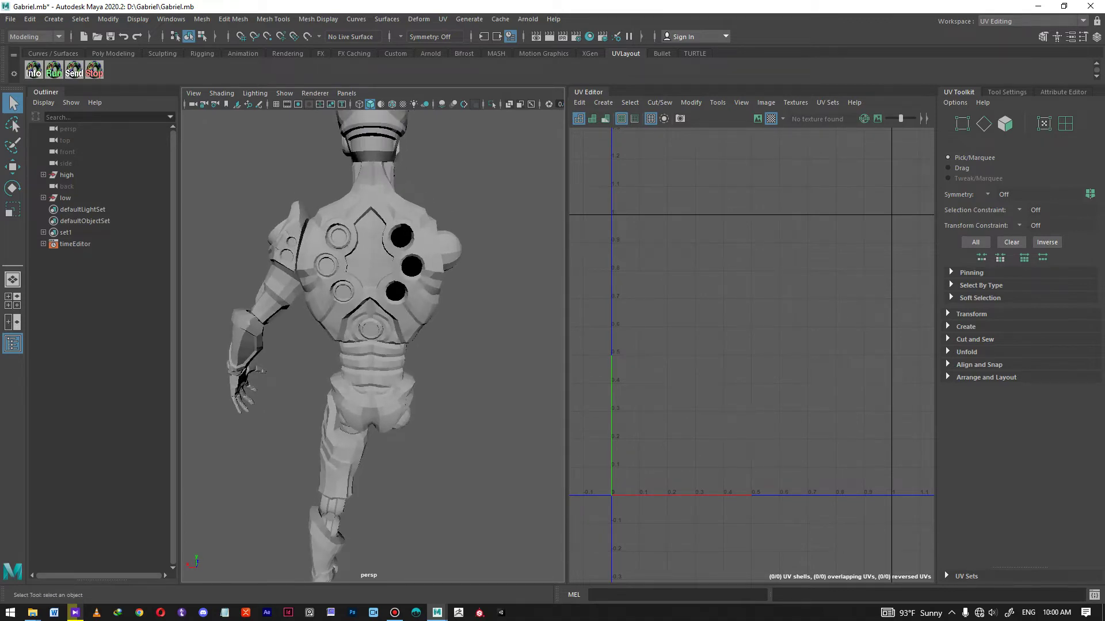
pyautogui.keyDown('alt'); pyautogui.moveTo(393, 309); pyautogui.dragTo(378, 436, button='middle'); pyautogui.keyUp('alt')
pyautogui.keyDown('alt'); pyautogui.moveTo(379, 431); pyautogui.dragTo(378, 393); pyautogui.keyUp('alt')
pyautogui.keyDown('alt'); pyautogui.moveTo(377, 394); pyautogui.dragTo(489, 397, button='right'); pyautogui.keyUp('alt')
pyautogui.keyDown('alt'); pyautogui.moveTo(489, 397); pyautogui.dragTo(409, 484, button='middle'); pyautogui.keyUp('alt')
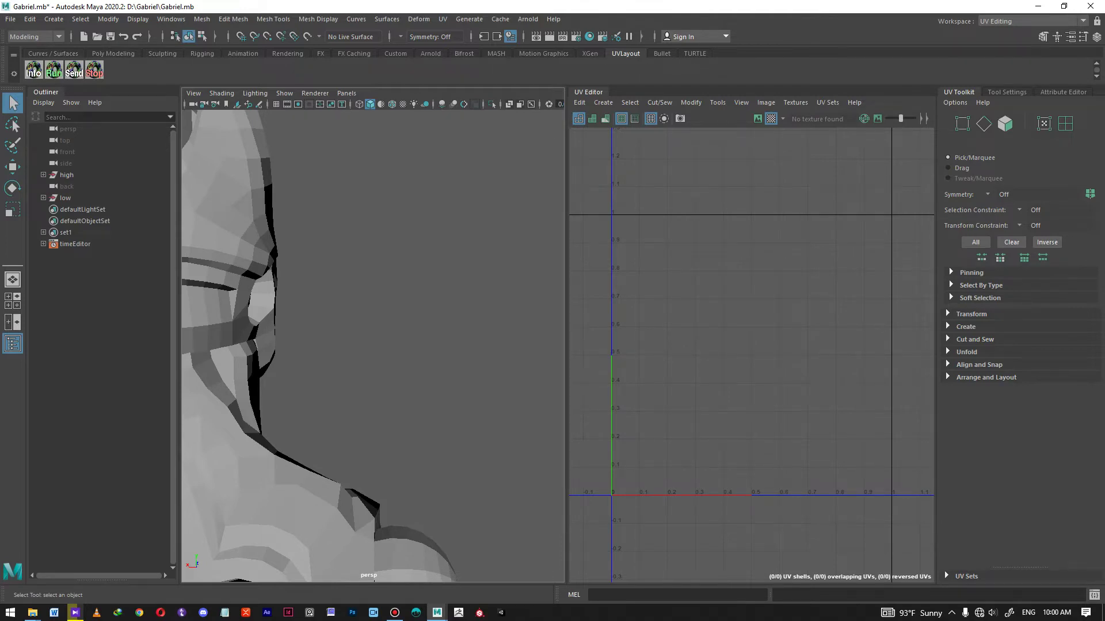
pyautogui.keyDown('alt'); pyautogui.moveTo(437, 369); pyautogui.dragTo(299, 369, button='right'); pyautogui.keyUp('alt')
pyautogui.keyDown('alt'); pyautogui.moveTo(300, 368); pyautogui.dragTo(311, 267, button='middle'); pyautogui.keyUp('alt')
pyautogui.keyDown('alt'); pyautogui.moveTo(311, 268); pyautogui.dragTo(247, 268, button='right'); pyautogui.keyUp('alt')
pyautogui.moveTo(248, 268)
pyautogui.keyDown('alt'); pyautogui.mouseDown()
pyautogui.moveTo(277, 265)
pyautogui.moveTo(313, 237)
pyautogui.moveTo(284, 248)
pyautogui.mouseUp(); pyautogui.keyUp('alt')
pyautogui.click(397, 307)
pyautogui.click(299, 230)
# Step: Select all the remaining low-poly body meshes together, from the head down to the foot and hand
pyautogui.moveTo(278, 167); pyautogui.dragTo(454, 484)
pyautogui.keyDown('alt'); pyautogui.moveTo(345, 345); pyautogui.dragTo(420, 346); pyautogui.keyUp('alt')
pyautogui.keyDown('alt'); pyautogui.moveTo(489, 322); pyautogui.dragTo(311, 336, button='middle'); pyautogui.keyUp('alt')
pyautogui.keyDown('alt'); pyautogui.moveTo(310, 336); pyautogui.dragTo(365, 334); pyautogui.keyUp('alt')
pyautogui.scroll(5, 373, 339)
pyautogui.keyDown('alt'); pyautogui.moveTo(448, 334); pyautogui.dragTo(362, 335, button='middle'); pyautogui.keyUp('alt')
pyautogui.keyDown('alt'); pyautogui.moveTo(363, 335); pyautogui.dragTo(376, 328); pyautogui.keyUp('alt')
pyautogui.scroll(-3, 377, 328)
pyautogui.keyDown('alt'); pyautogui.moveTo(376, 328); pyautogui.dragTo(347, 339, button='middle'); pyautogui.keyUp('alt')
pyautogui.keyDown('alt'); pyautogui.moveTo(347, 339); pyautogui.dragTo(384, 342); pyautogui.keyUp('alt')
pyautogui.keyDown('alt'); pyautogui.moveTo(384, 342); pyautogui.dragTo(396, 351, button='middle'); pyautogui.keyUp('alt')
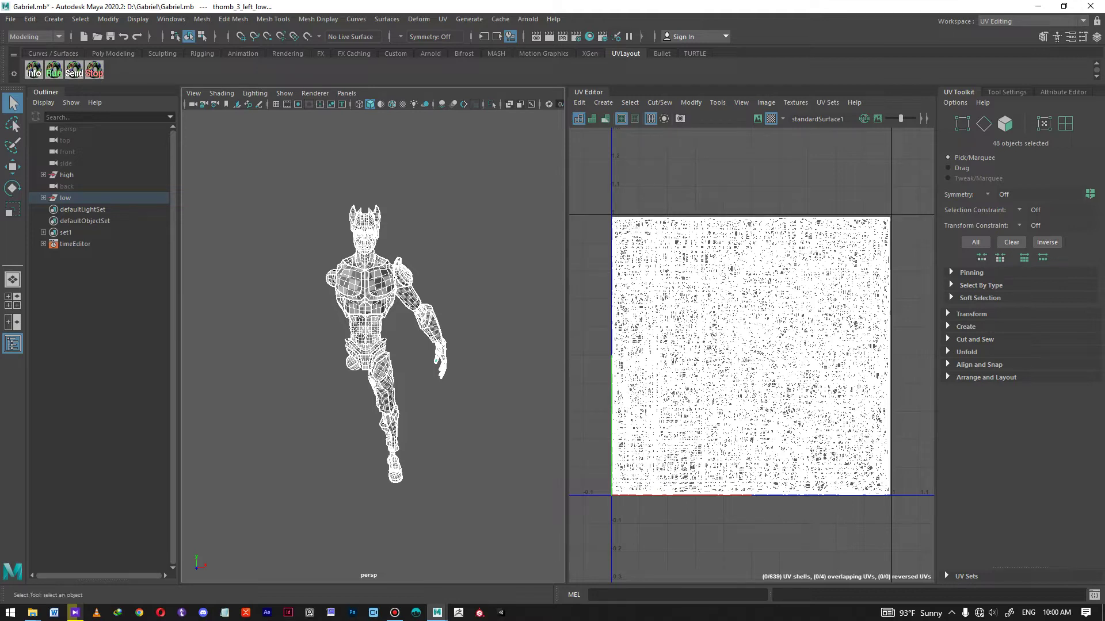
# Step: Expand the UV transform settings and select every UV shell of the selected body meshes
pyautogui.click(971, 314)
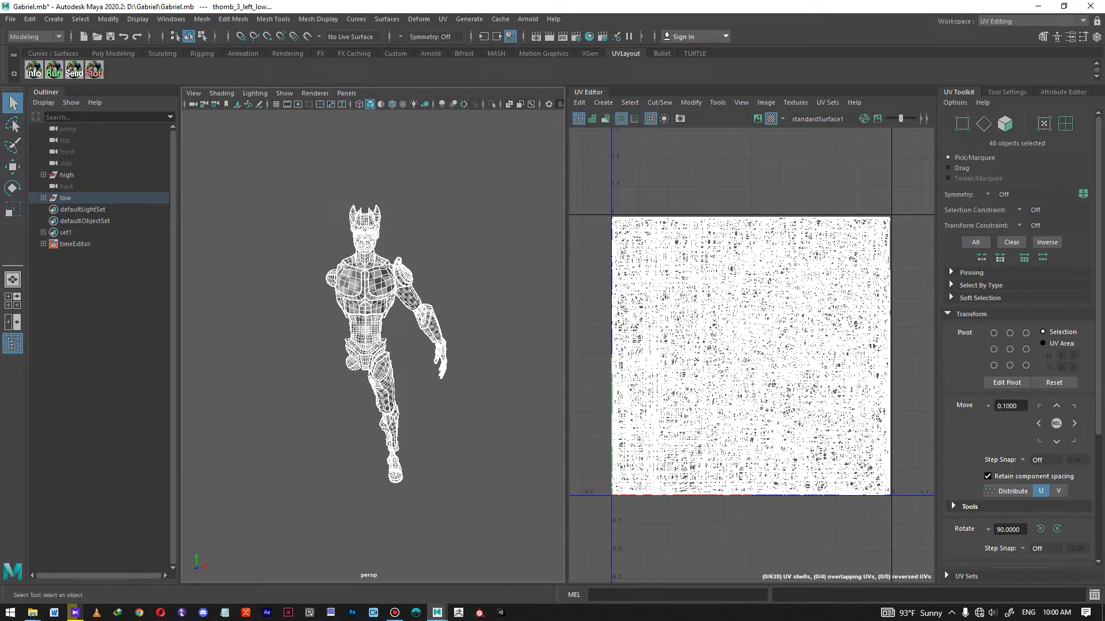
pyautogui.moveTo(742, 190); pyautogui.dragTo(705, 176, button='right')
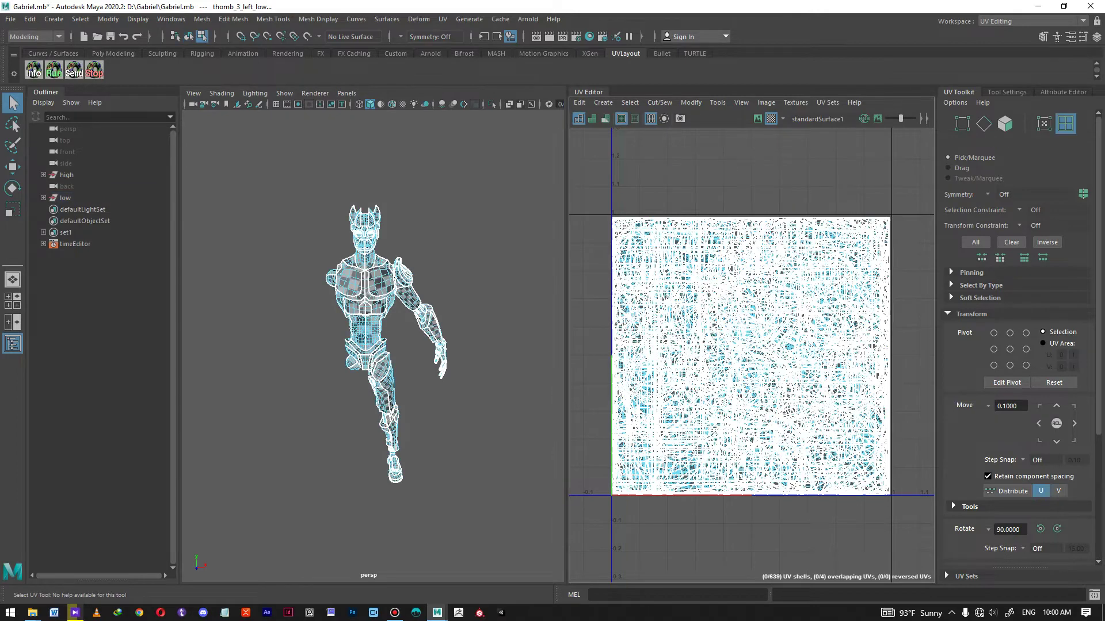
pyautogui.moveTo(591, 185); pyautogui.dragTo(919, 544)
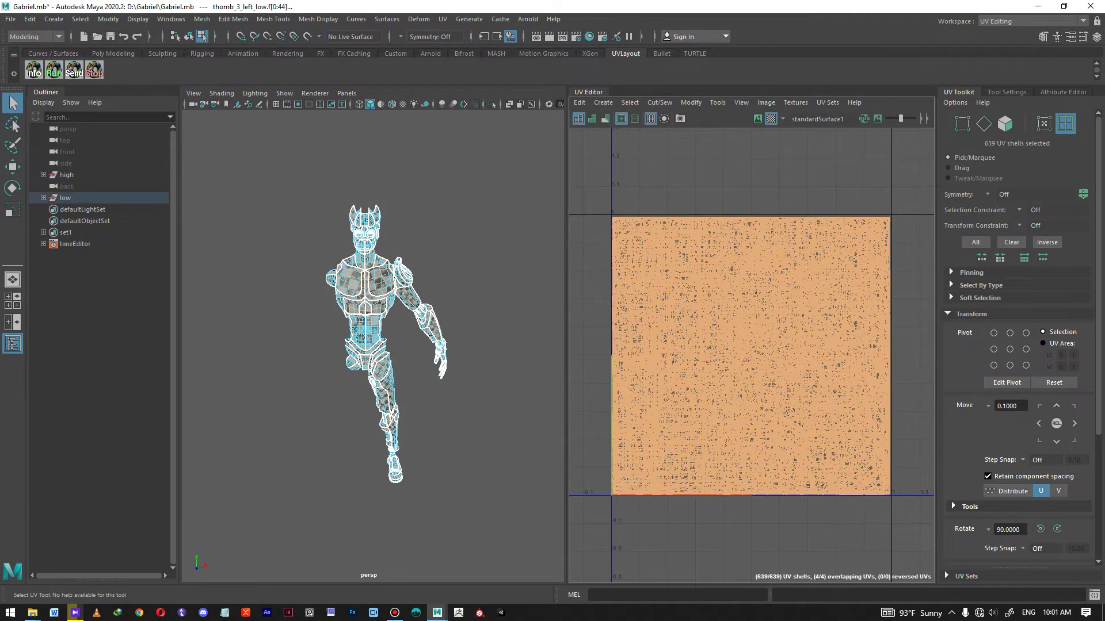
pyautogui.scroll(-5, 1018, 346)
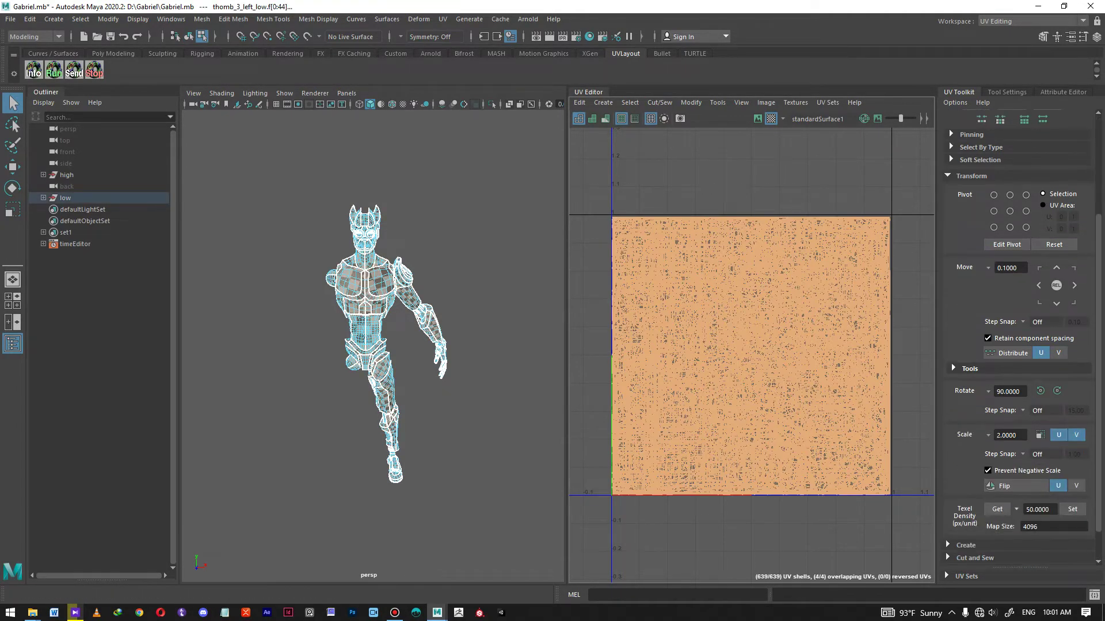
pyautogui.scroll(4, 1019, 334)
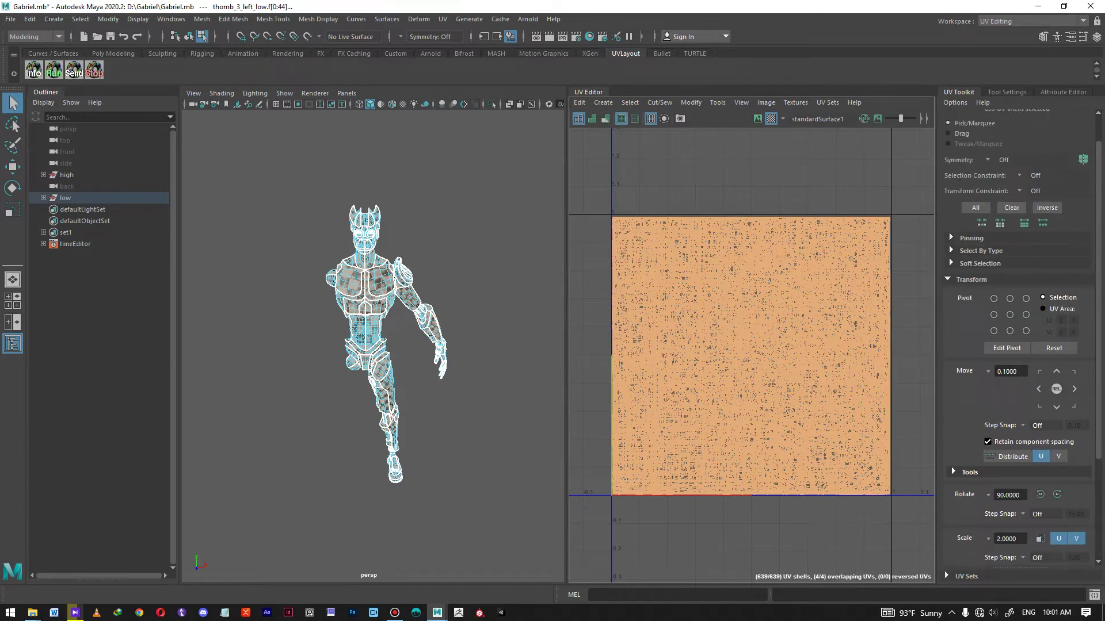
pyautogui.click(971, 279)
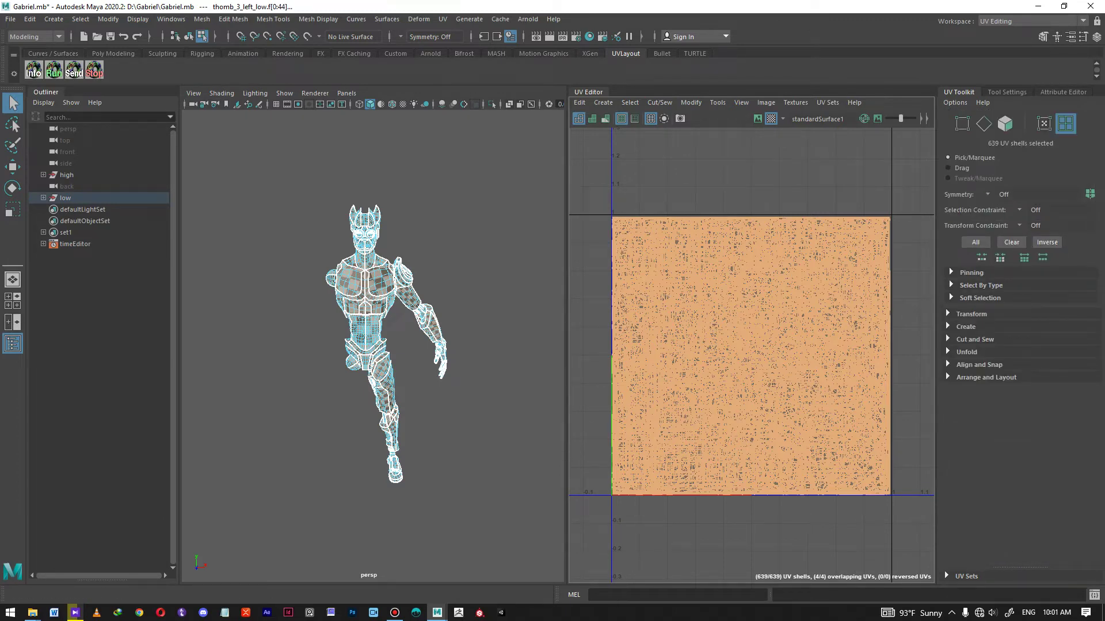
pyautogui.click(1029, 22)
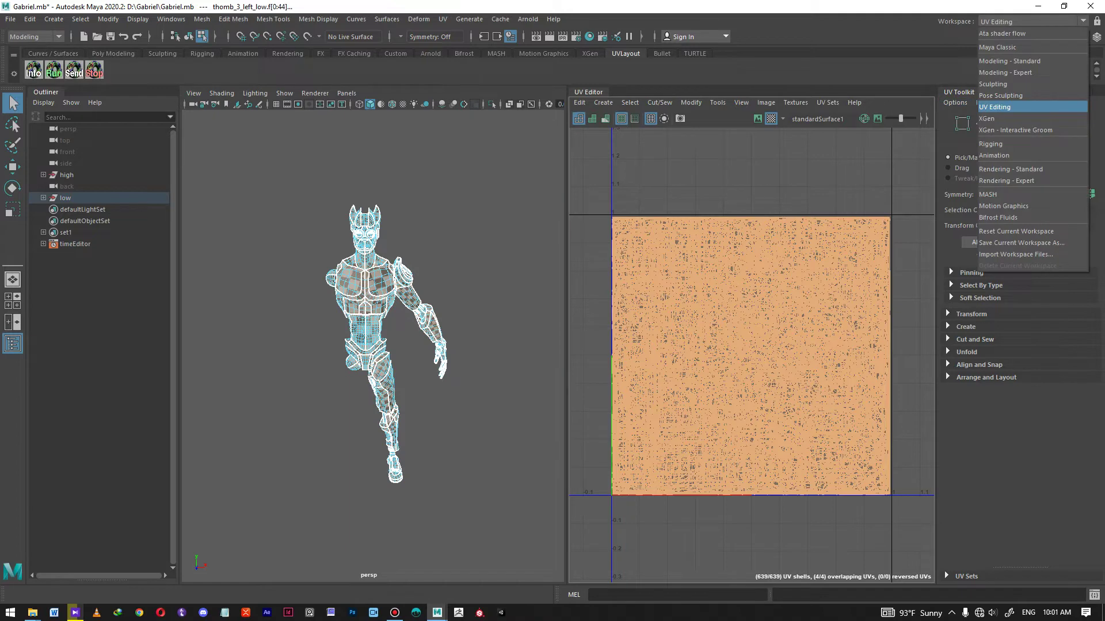
pyautogui.click(1013, 34)
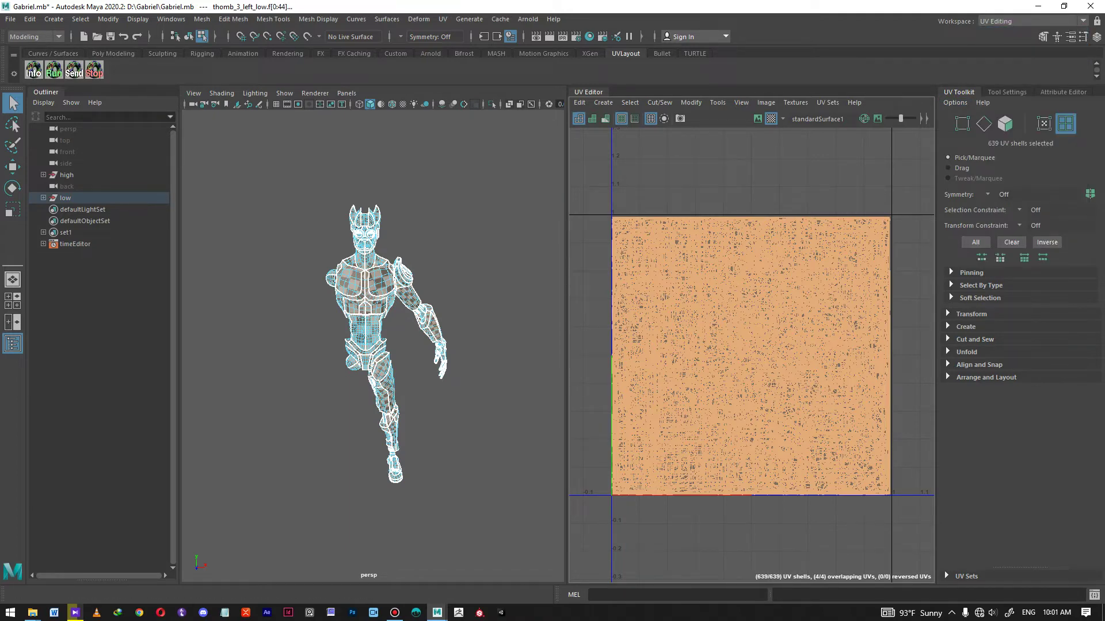
pyautogui.click(971, 314)
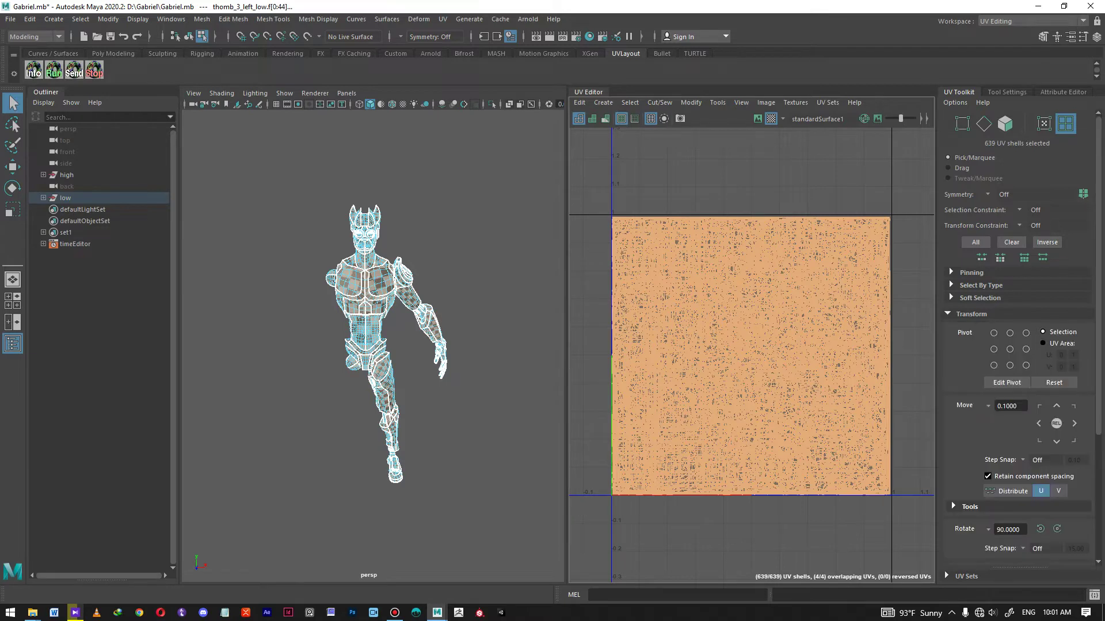
# Step: Set the texel density of all selected UV shells to 50 px/unit with a map size of 4096
pyautogui.scroll(-5, 972, 314)
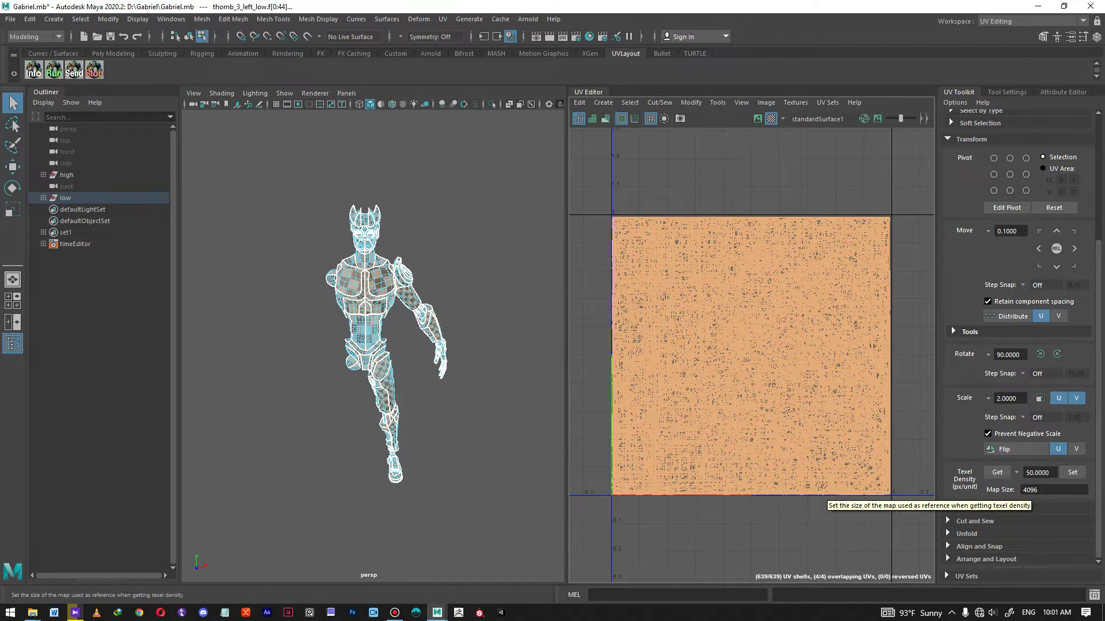
pyautogui.click(680, 293)
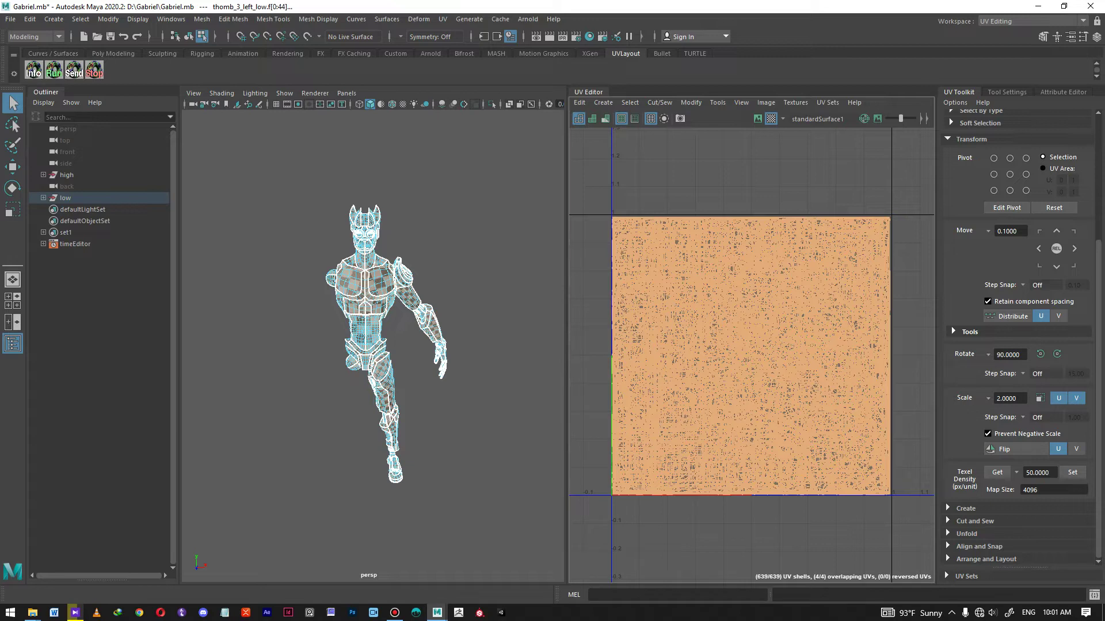
pyautogui.click(997, 472)
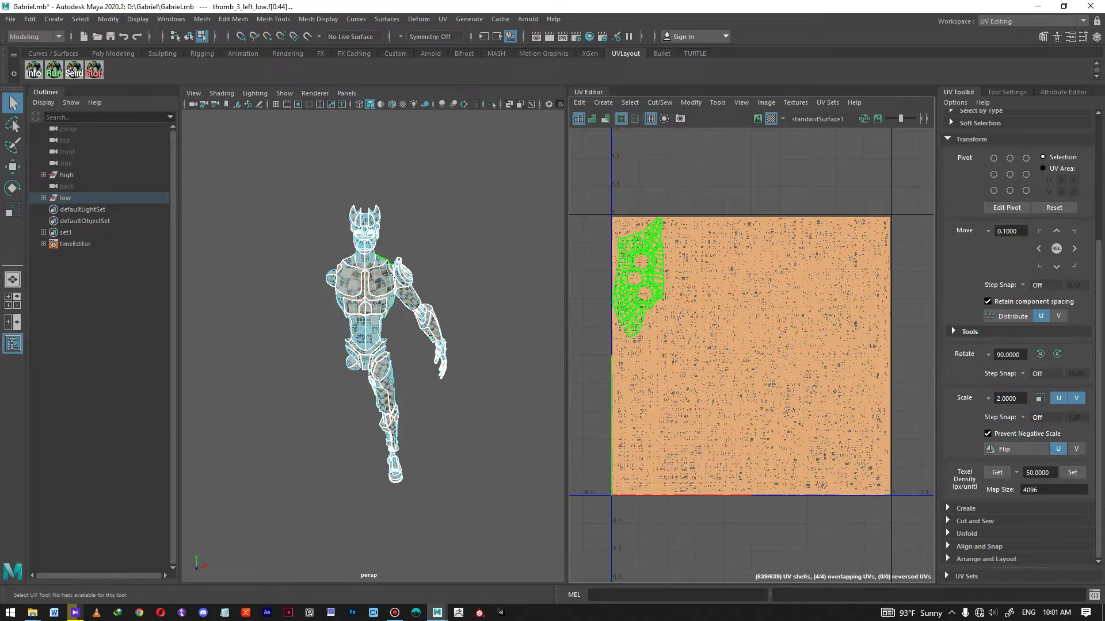
pyautogui.click(1073, 473)
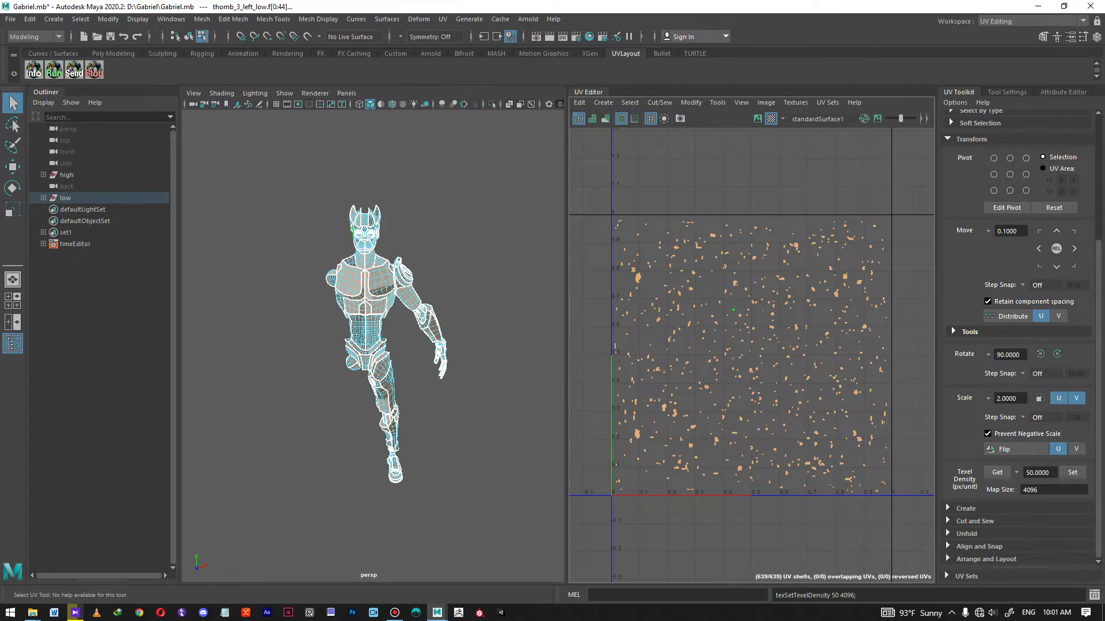
# Step: Clear the shell selection and check the UV scaling on the body from the front
pyautogui.click(278, 314)
pyautogui.keyDown('alt'); pyautogui.moveTo(369, 322); pyautogui.dragTo(336, 323); pyautogui.keyUp('alt')
pyautogui.scroll(4, 338, 324)
pyautogui.keyDown('alt'); pyautogui.moveTo(391, 344); pyautogui.dragTo(387, 344); pyautogui.keyUp('alt')
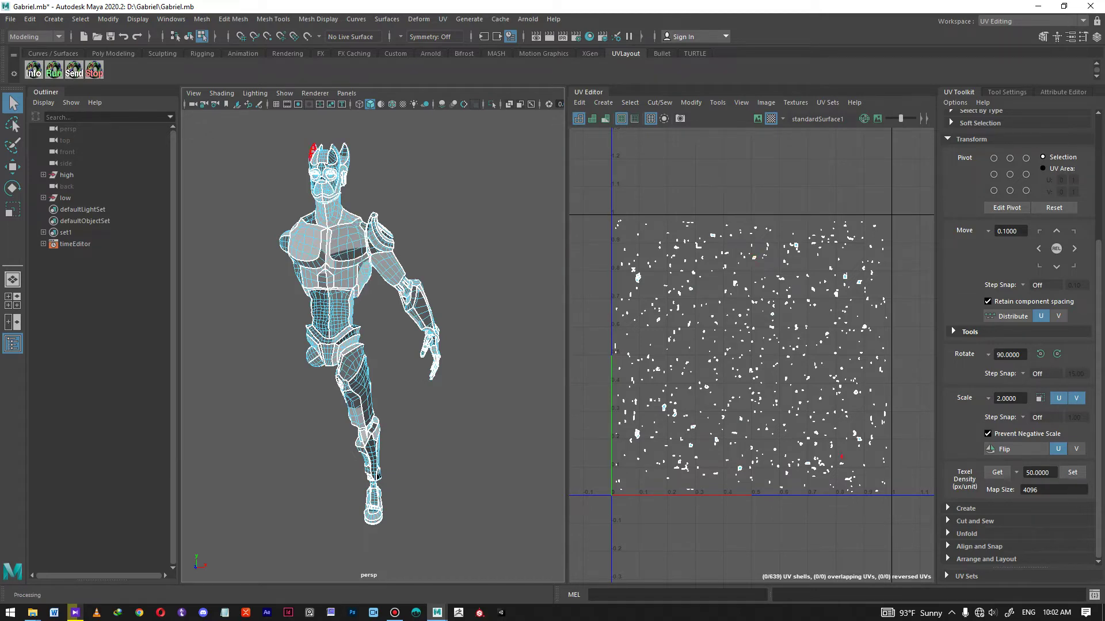
pyautogui.moveTo(425, 270)
pyautogui.keyDown('alt'); pyautogui.mouseDown()
pyautogui.moveTo(416, 271)
pyautogui.moveTo(444, 287)
pyautogui.moveTo(430, 282)
pyautogui.mouseUp(); pyautogui.keyUp('alt')
# Step: Return to object mode and select all of the character's body meshes
pyautogui.moveTo(413, 224); pyautogui.dragTo(467, 208, button='right')
pyautogui.scroll(-3, 426, 264)
pyautogui.keyDown('alt'); pyautogui.moveTo(420, 271); pyautogui.dragTo(472, 260, button='middle'); pyautogui.keyUp('alt')
pyautogui.moveTo(304, 166); pyautogui.dragTo(476, 489)
pyautogui.keyDown('alt'); pyautogui.moveTo(437, 356); pyautogui.dragTo(470, 365, button='middle'); pyautogui.keyUp('alt')
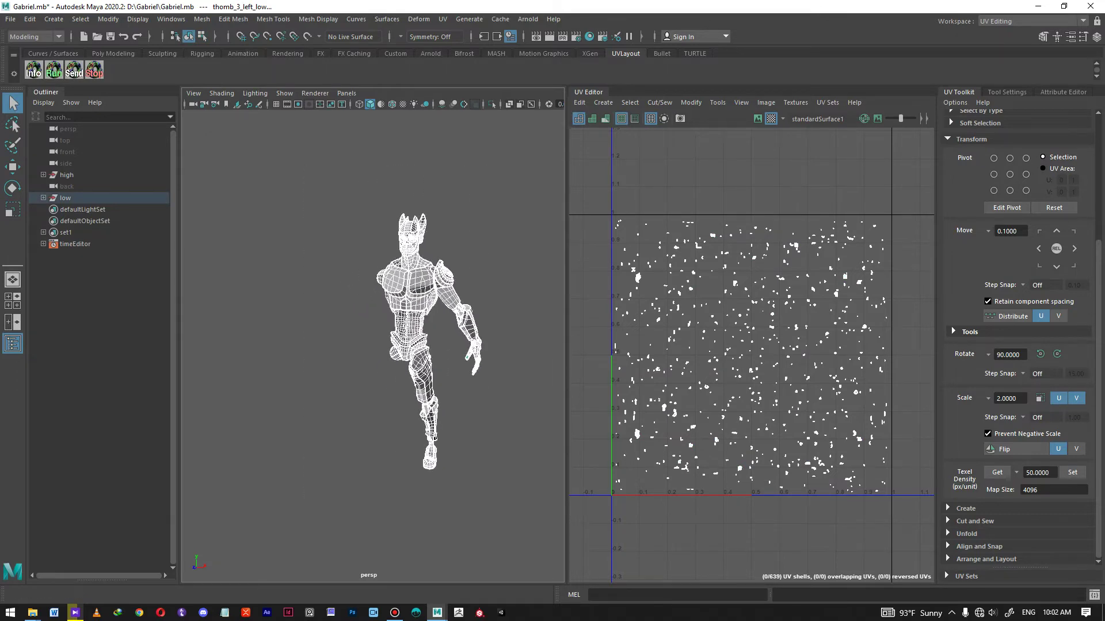
# Step: Run UVLayout with the load options on Poly and Edit UVs, and send the selected body meshes to it
pyautogui.click(33, 70)
pyautogui.click(412, 254)
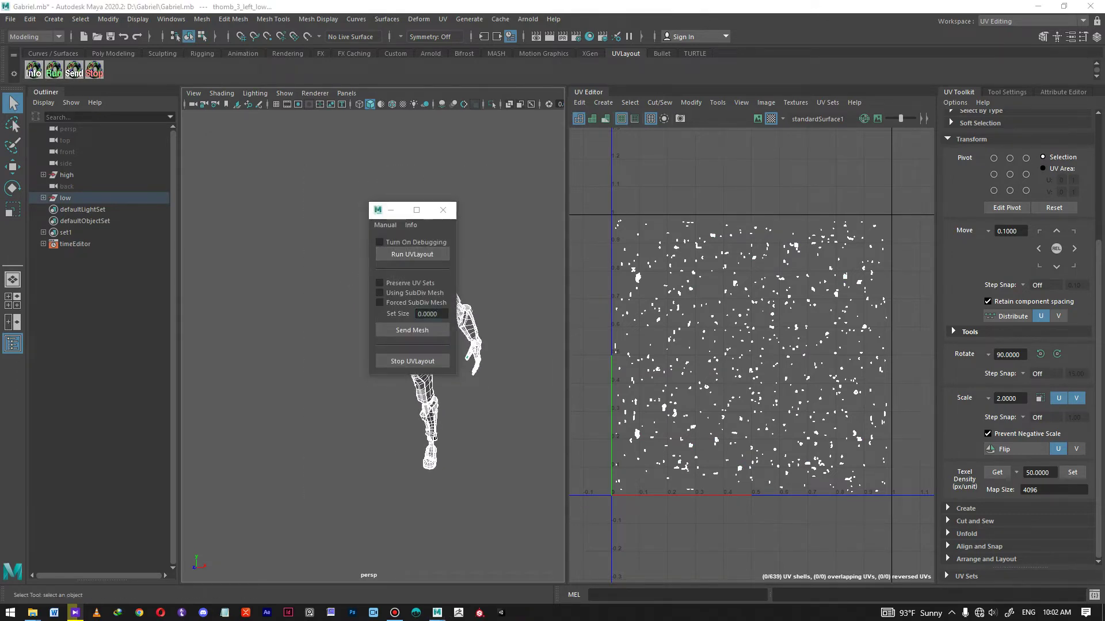
pyautogui.click(185, 65)
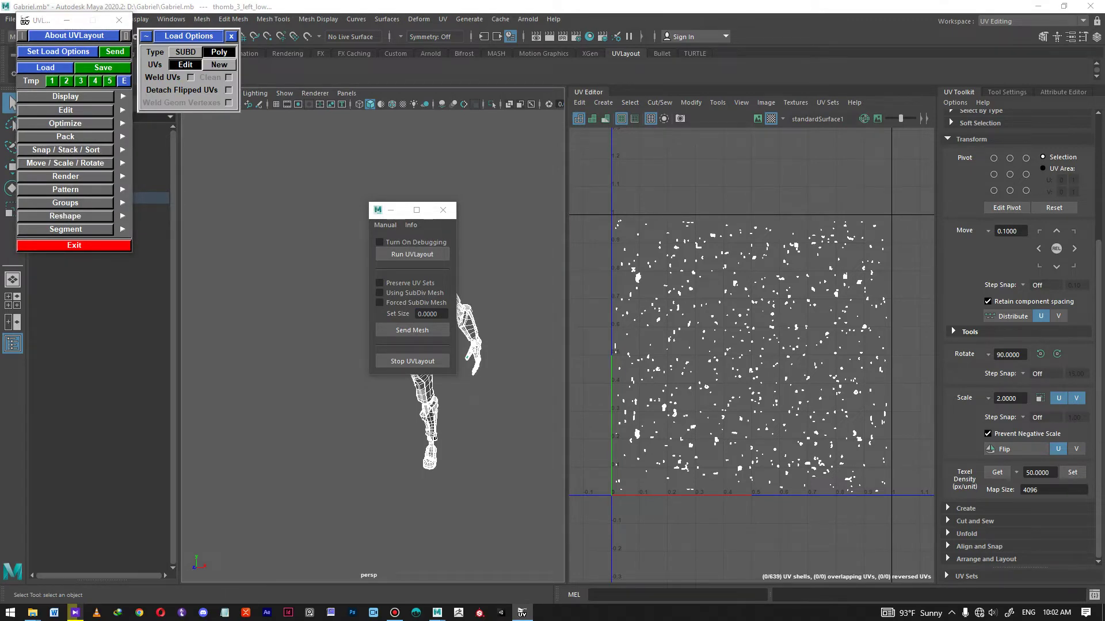
pyautogui.click(412, 330)
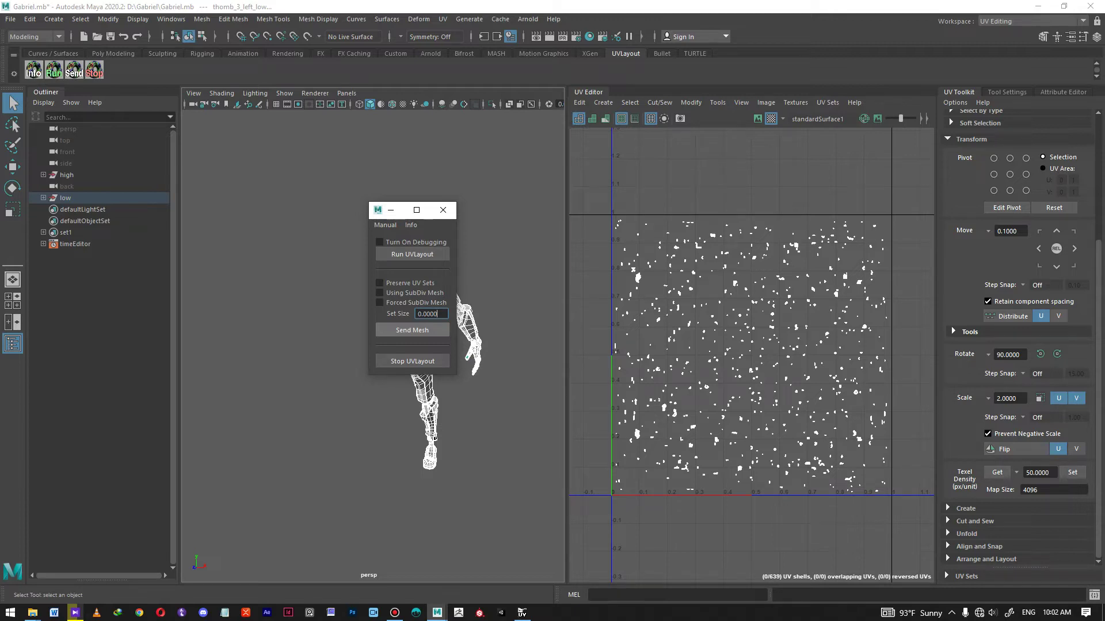
pyautogui.click(412, 330)
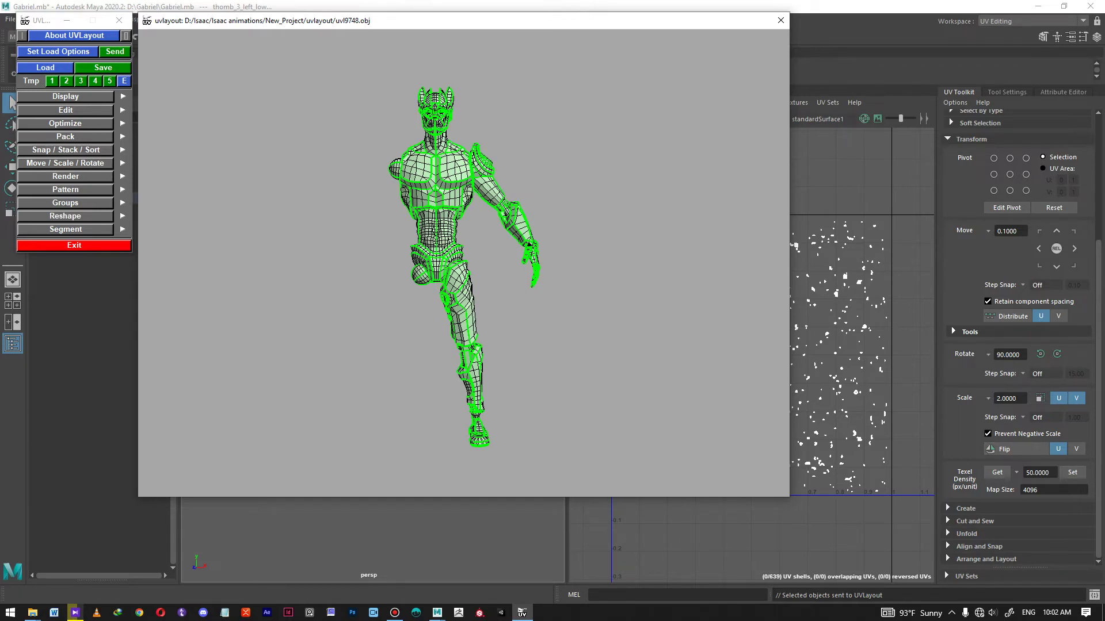
# Step: Switch UVLayout to UV view, pack all the shells into the tile and send the packed UVs back to Maya
pyautogui.click(65, 96)
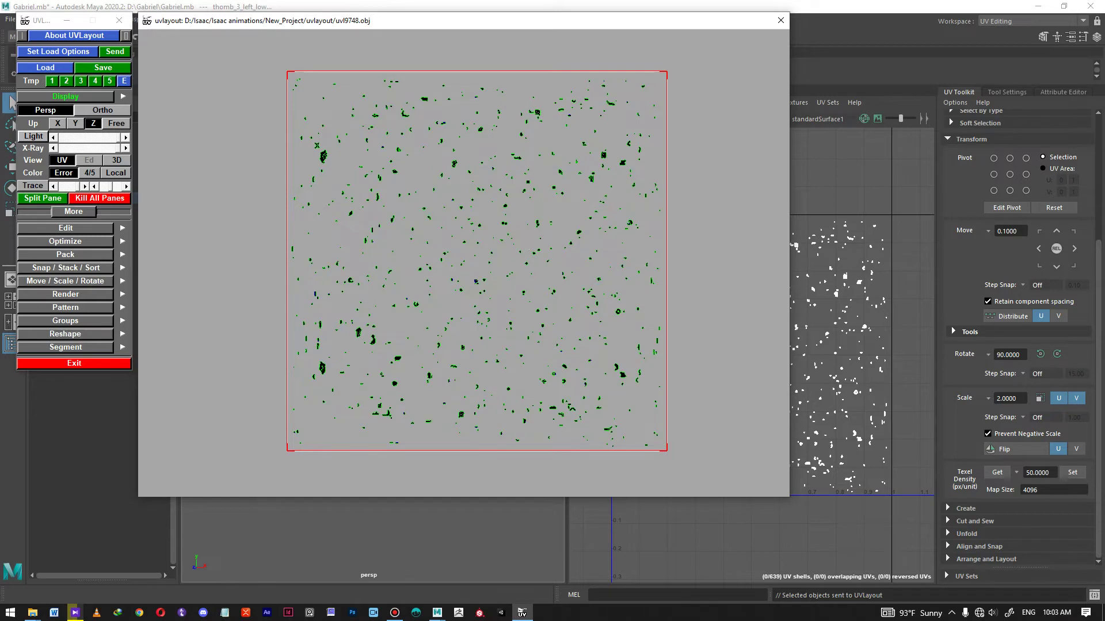
pyautogui.click(65, 254)
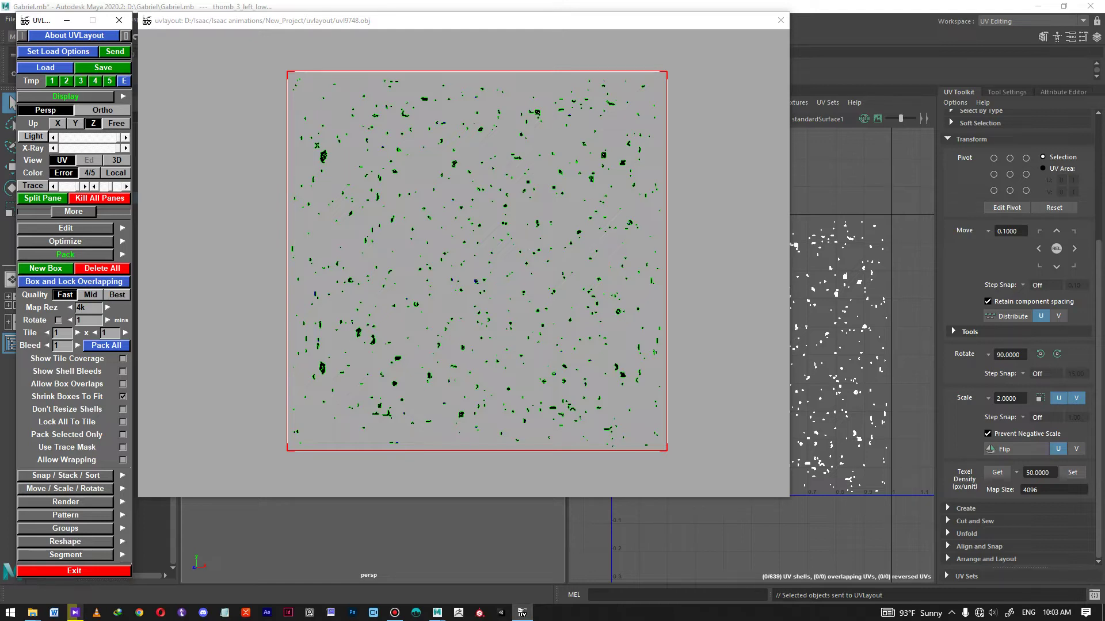
pyautogui.click(106, 346)
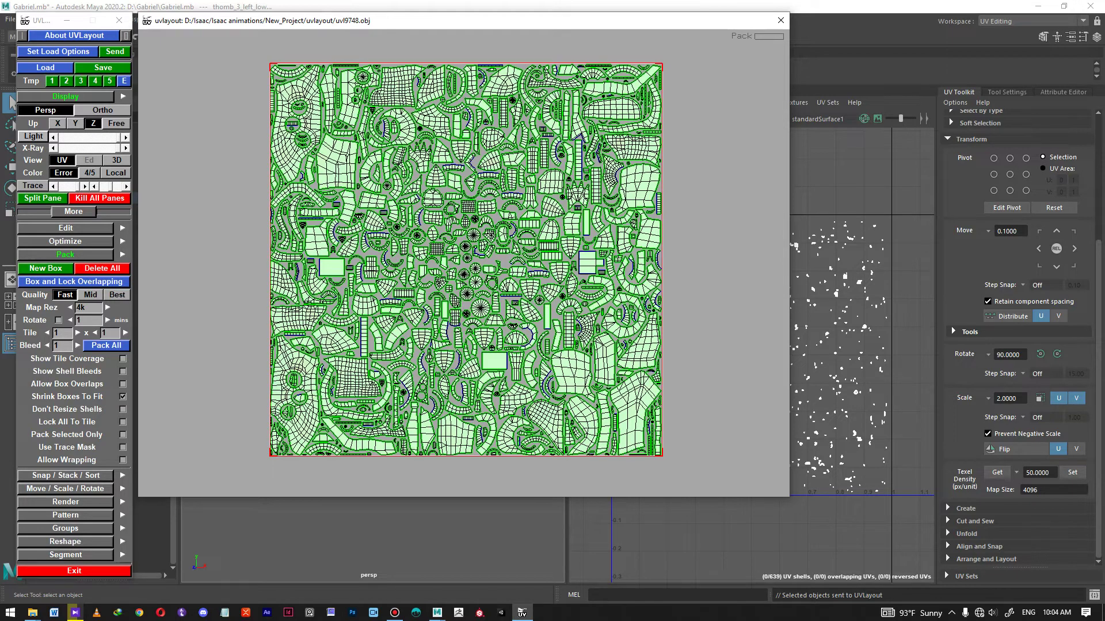
pyautogui.click(116, 51)
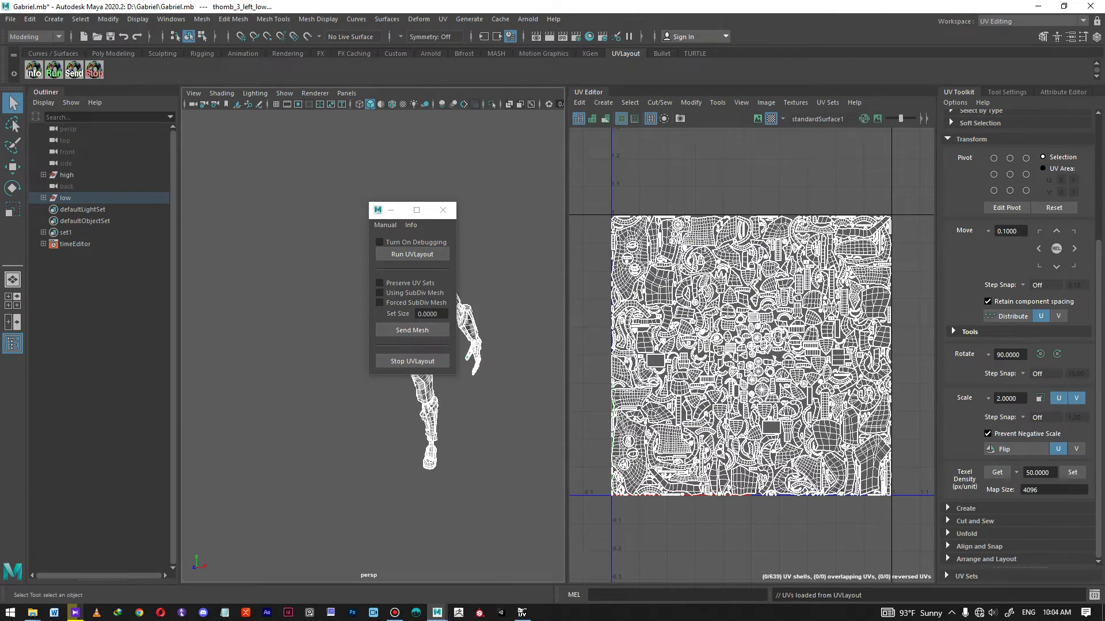
# Step: Switch to UV shell selection and read the texel density of several large shells across the packed layout
pyautogui.moveTo(702, 191); pyautogui.dragTo(650, 175, button='right')
pyautogui.click(704, 232)
pyautogui.click(997, 473)
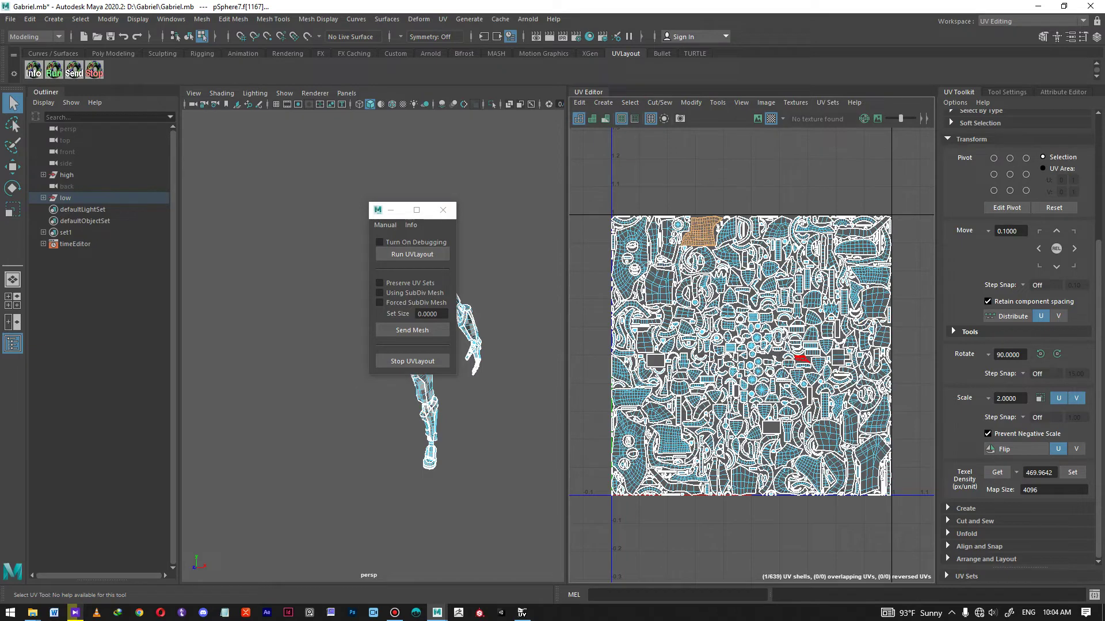
pyautogui.click(670, 440)
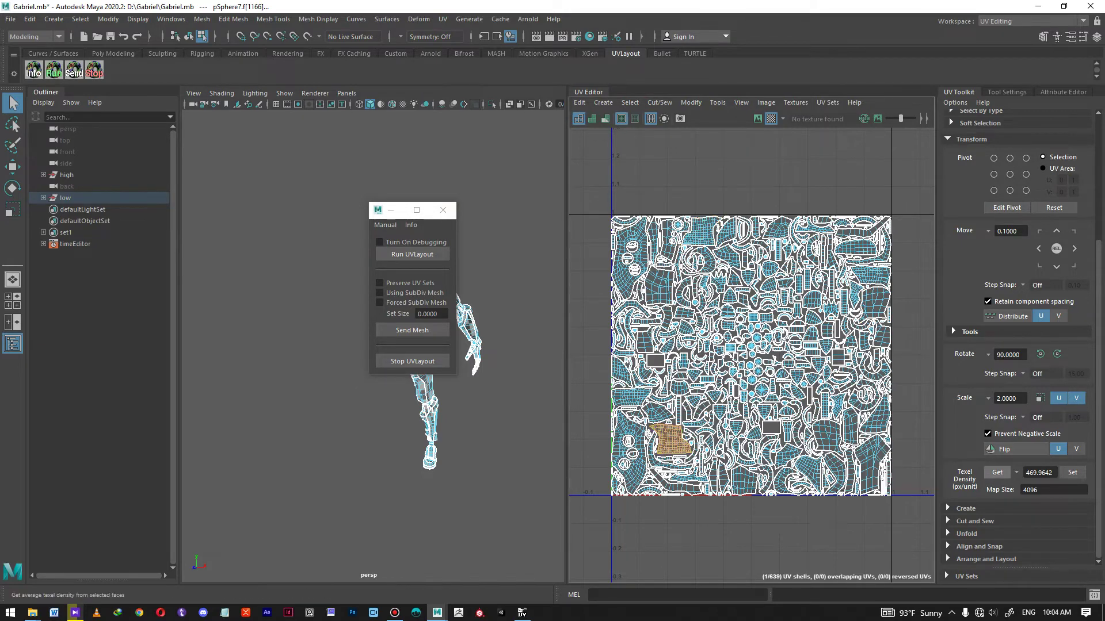
pyautogui.click(997, 473)
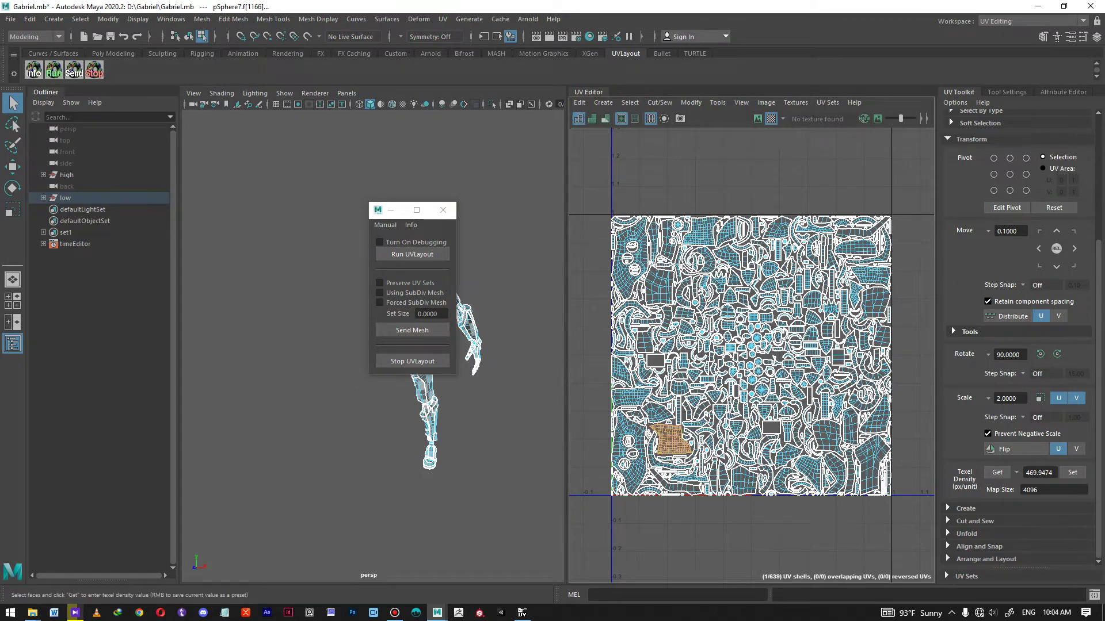
pyautogui.click(827, 439)
pyautogui.click(997, 472)
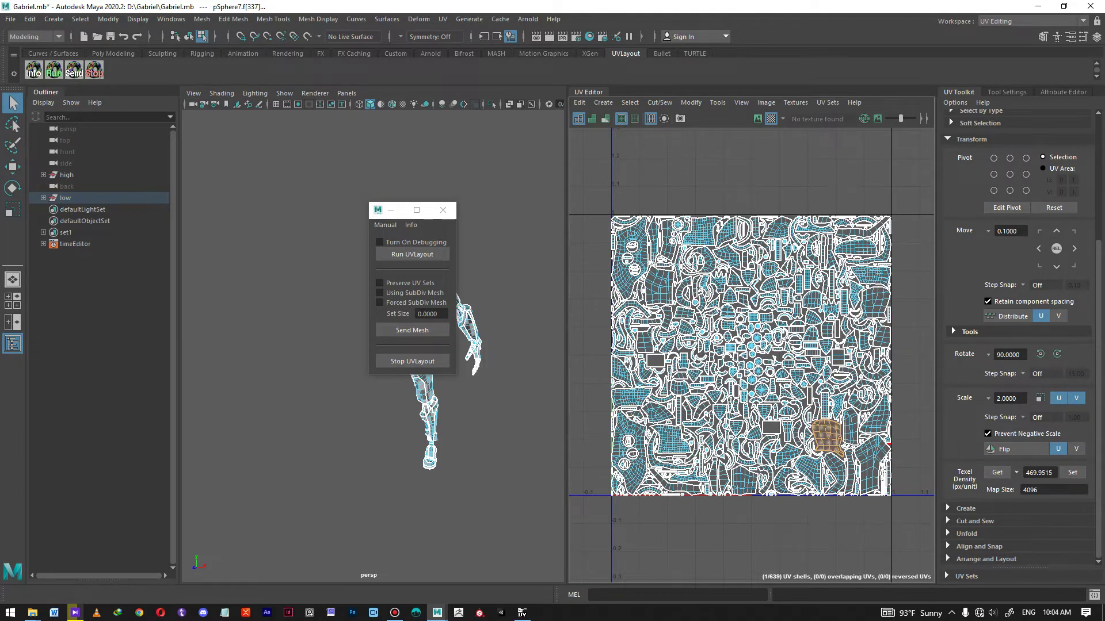
pyautogui.click(877, 418)
pyautogui.click(997, 472)
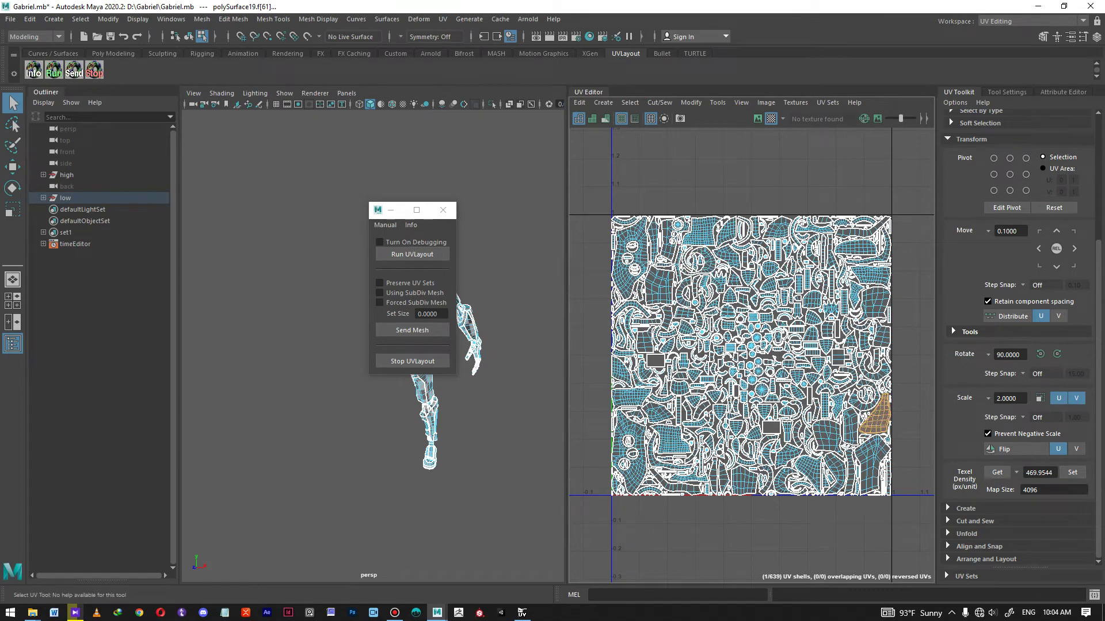
# Step: Close the UVLayout dialog and switch to the Maya Classic workspace with the model in object mode
pyautogui.click(443, 209)
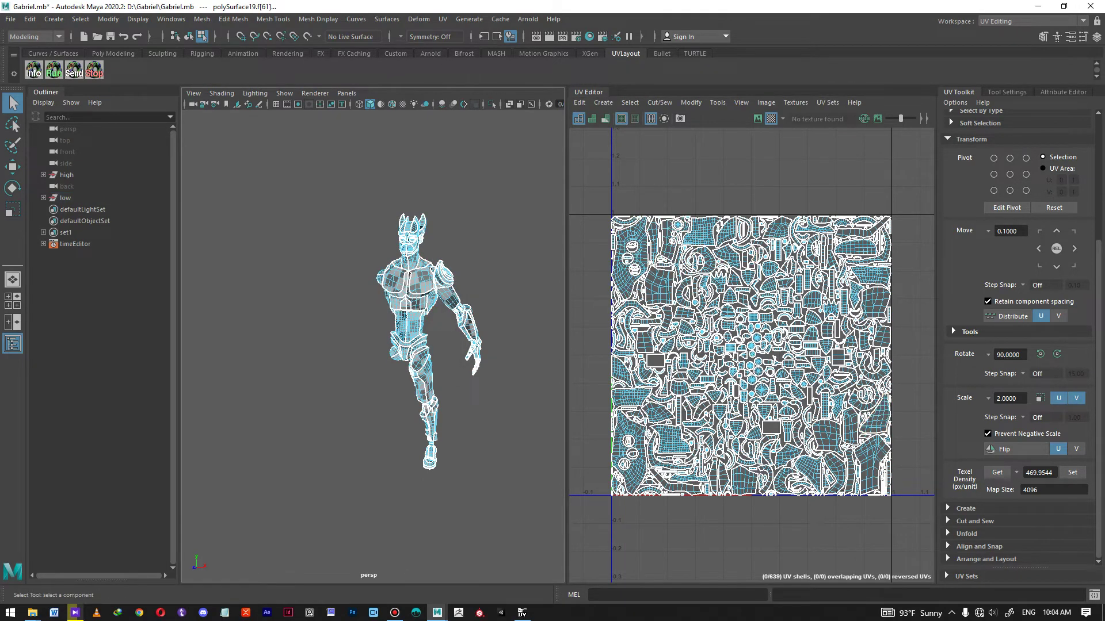
pyautogui.click(1030, 21)
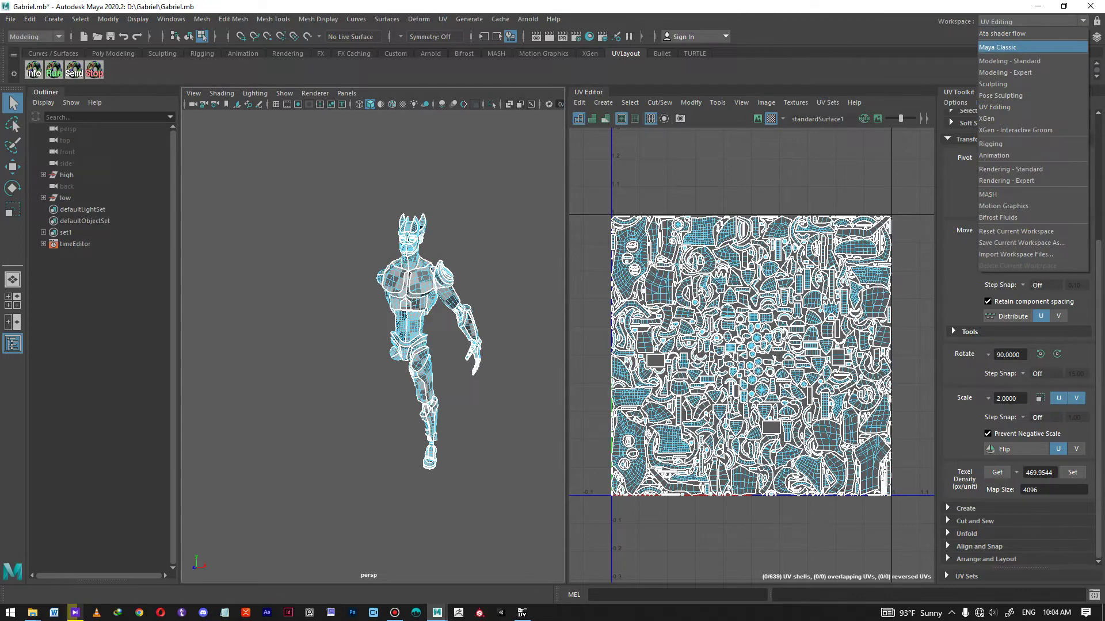
pyautogui.click(997, 47)
pyautogui.moveTo(776, 203); pyautogui.dragTo(829, 185, button='right')
pyautogui.click(805, 230)
# Step: Examine the low-poly character from the front, the arm side and the back
pyautogui.moveTo(776, 259)
pyautogui.keyDown('alt'); pyautogui.mouseDown()
pyautogui.moveTo(852, 265)
pyautogui.moveTo(765, 265)
pyautogui.moveTo(780, 262)
pyautogui.mouseUp(); pyautogui.keyUp('alt')
pyautogui.scroll(-4, 806, 265)
pyautogui.scroll(3, 776, 262)
pyautogui.keyDown('alt'); pyautogui.moveTo(776, 263); pyautogui.dragTo(708, 320, button='middle'); pyautogui.keyUp('alt')
pyautogui.scroll(3, 708, 320)
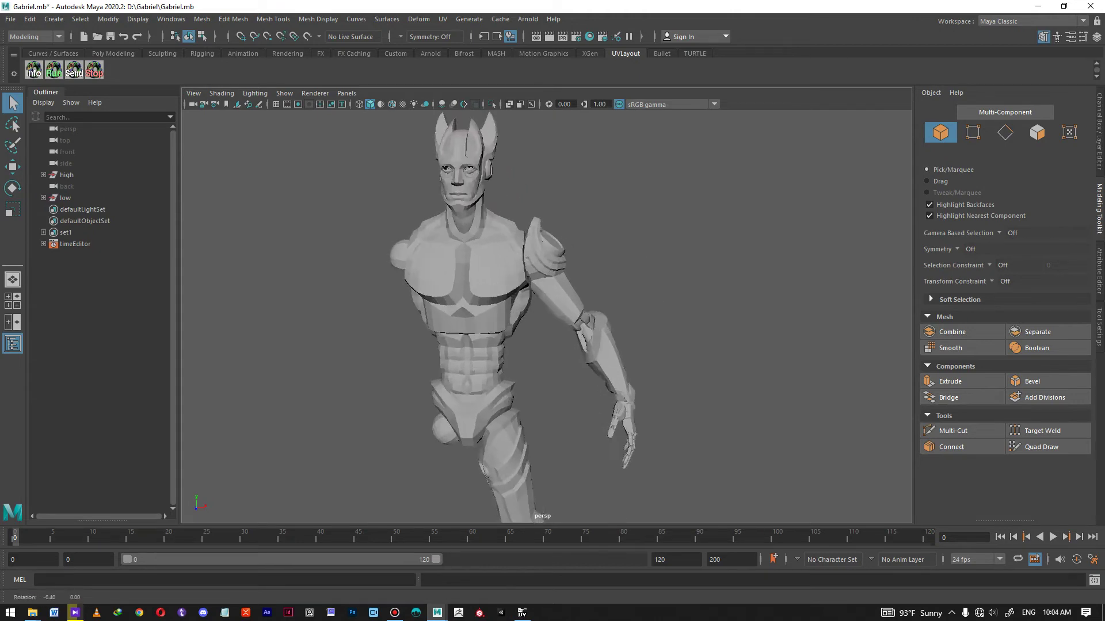
pyautogui.keyDown('alt'); pyautogui.moveTo(708, 320); pyautogui.dragTo(748, 314); pyautogui.keyUp('alt')
pyautogui.keyDown('alt'); pyautogui.moveTo(747, 313); pyautogui.dragTo(755, 400, button='middle'); pyautogui.keyUp('alt')
pyautogui.scroll(3, 753, 440)
pyautogui.scroll(1, 755, 400)
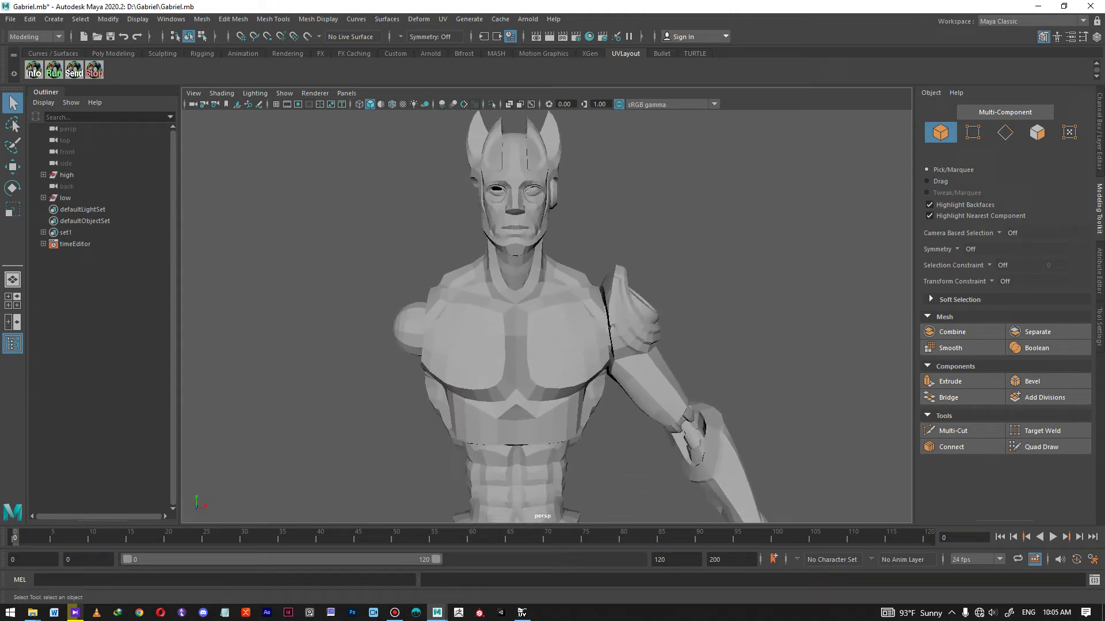
pyautogui.click(650, 377)
pyautogui.scroll(-3, 650, 377)
pyautogui.keyDown('alt'); pyautogui.moveTo(650, 377); pyautogui.dragTo(650, 325, button='middle'); pyautogui.keyUp('alt')
pyautogui.keyDown('alt'); pyautogui.moveTo(650, 325); pyautogui.dragTo(593, 322); pyautogui.keyUp('alt')
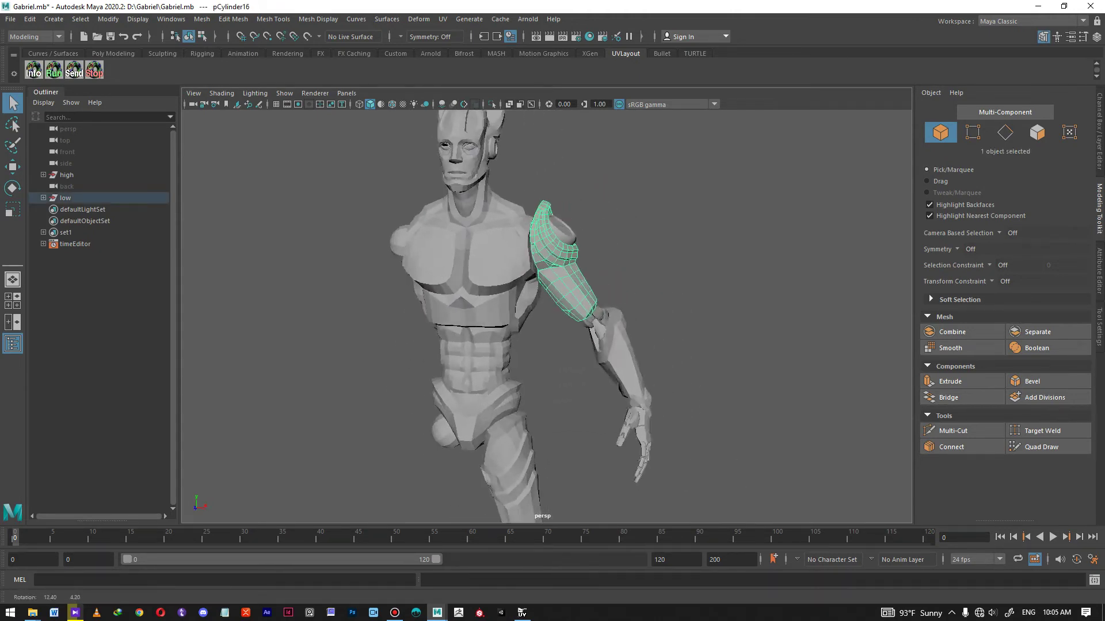
pyautogui.keyDown('alt'); pyautogui.moveTo(593, 322); pyautogui.dragTo(546, 320, button='middle'); pyautogui.keyUp('alt')
pyautogui.scroll(4, 546, 319)
pyautogui.scroll(1, 546, 319)
pyautogui.keyDown('alt'); pyautogui.moveTo(546, 319); pyautogui.dragTo(584, 317); pyautogui.keyUp('alt')
pyautogui.scroll(-4, 583, 317)
pyautogui.keyDown('alt'); pyautogui.moveTo(583, 316); pyautogui.dragTo(653, 273, button='middle'); pyautogui.keyUp('alt')
pyautogui.keyDown('alt'); pyautogui.moveTo(653, 273); pyautogui.dragTo(665, 272); pyautogui.keyUp('alt')
pyautogui.click(730, 253)
pyautogui.keyDown('alt'); pyautogui.moveTo(731, 253); pyautogui.dragTo(414, 259); pyautogui.keyUp('alt')
pyautogui.scroll(3, 489, 262)
# Step: Return to the UV Editing workspace and select the upper round cylinder piece on the character's back
pyautogui.click(1033, 22)
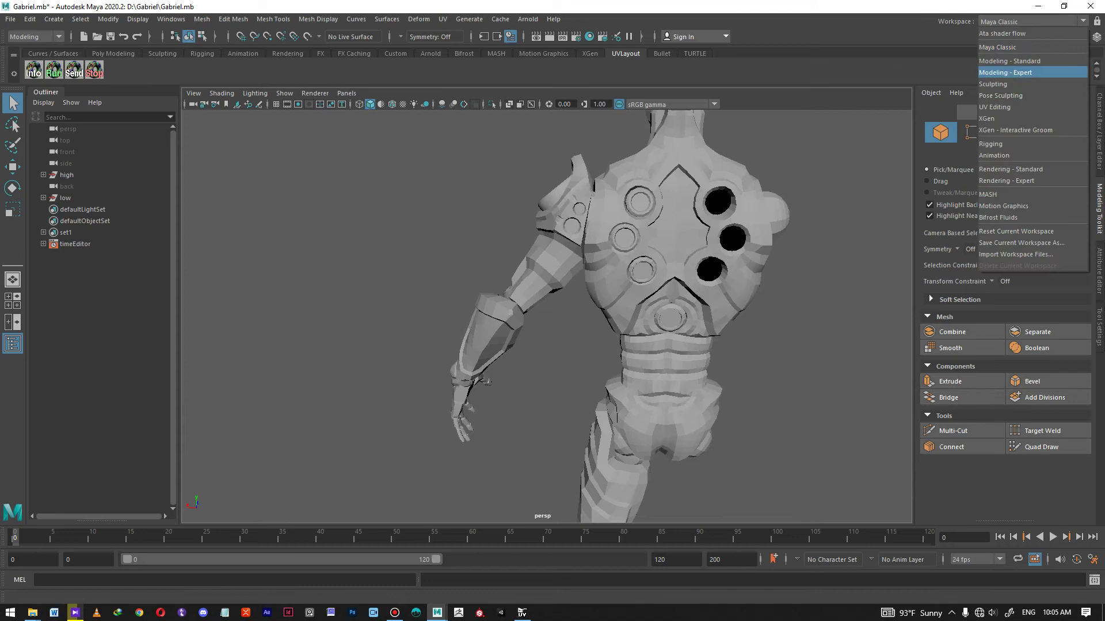
pyautogui.click(1000, 107)
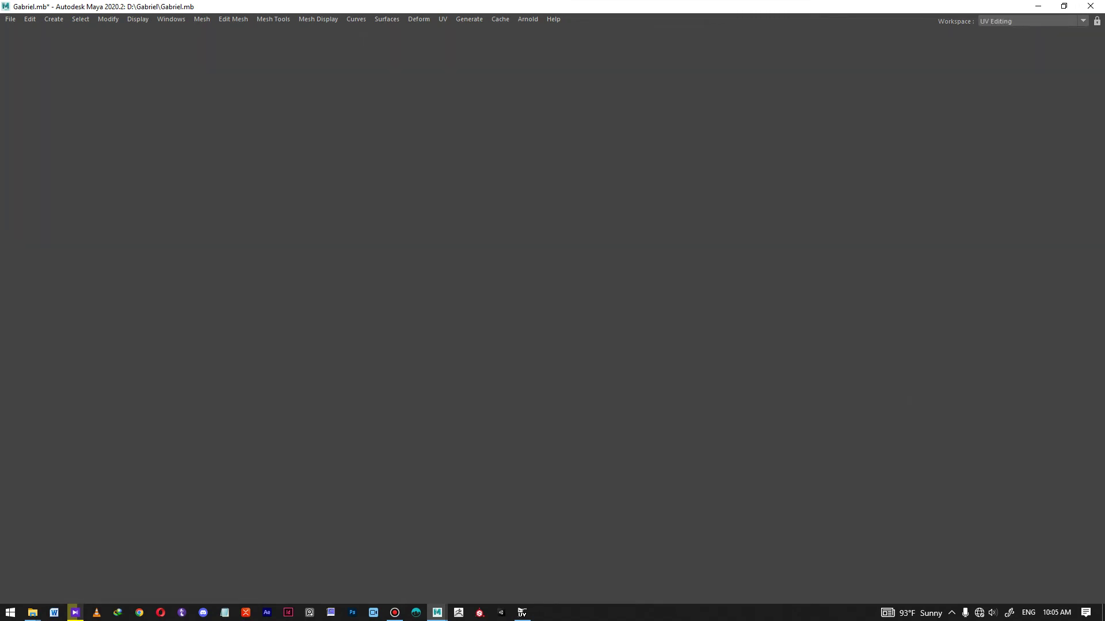
pyautogui.scroll(10, 373, 345)
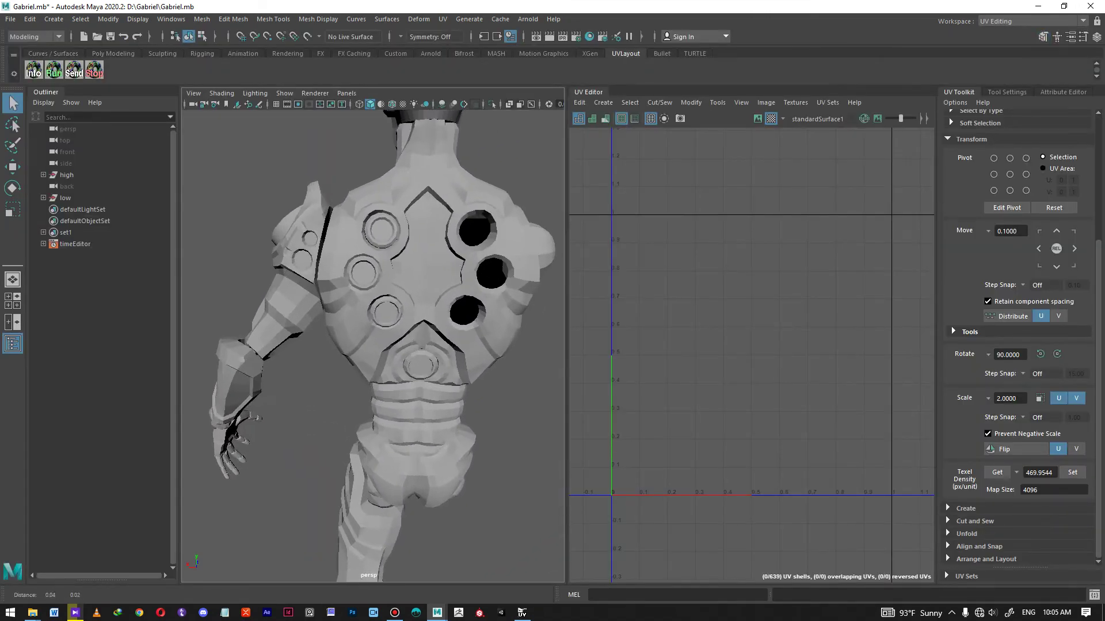
pyautogui.keyDown('alt'); pyautogui.moveTo(336, 216); pyautogui.dragTo(306, 259, button='middle'); pyautogui.keyUp('alt')
pyautogui.click(249, 263)
pyautogui.scroll(-2, 253, 265)
pyautogui.keyDown('alt'); pyautogui.moveTo(306, 259); pyautogui.dragTo(318, 279); pyautogui.keyUp('alt')
pyautogui.keyDown('alt'); pyautogui.moveTo(317, 282); pyautogui.dragTo(331, 250, button='middle'); pyautogui.keyUp('alt')
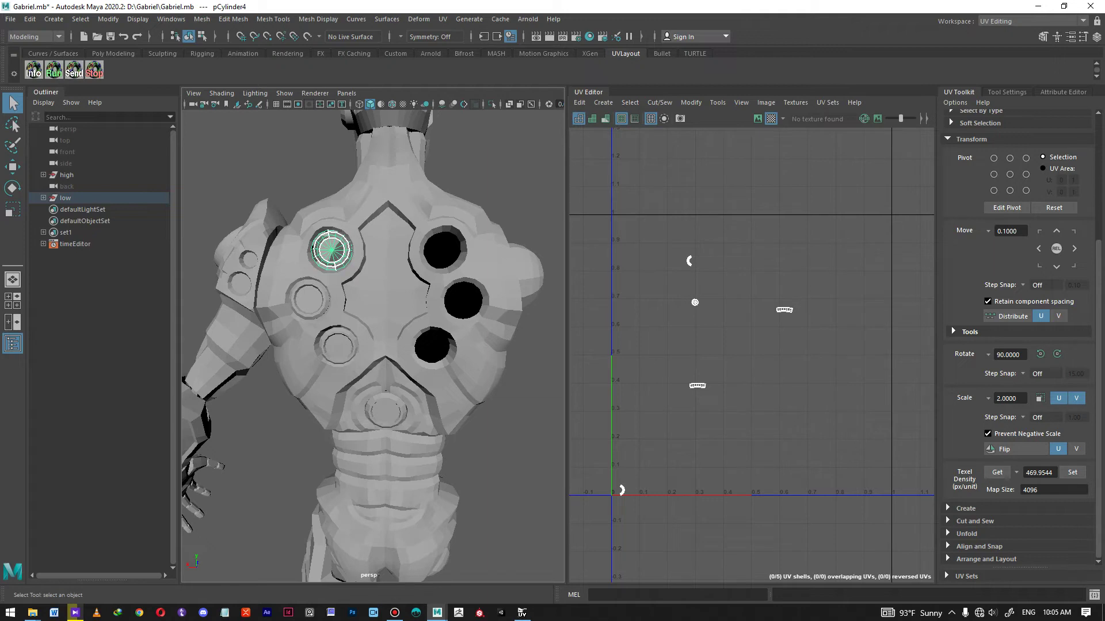
# Step: Mirror the upper back cylinder across the world X axis with Cut Geometry and Combine with Original off
pyautogui.click(113, 53)
pyautogui.keyDown('alt'); pyautogui.moveTo(332, 250); pyautogui.dragTo(299, 247, button='middle'); pyautogui.keyUp('alt')
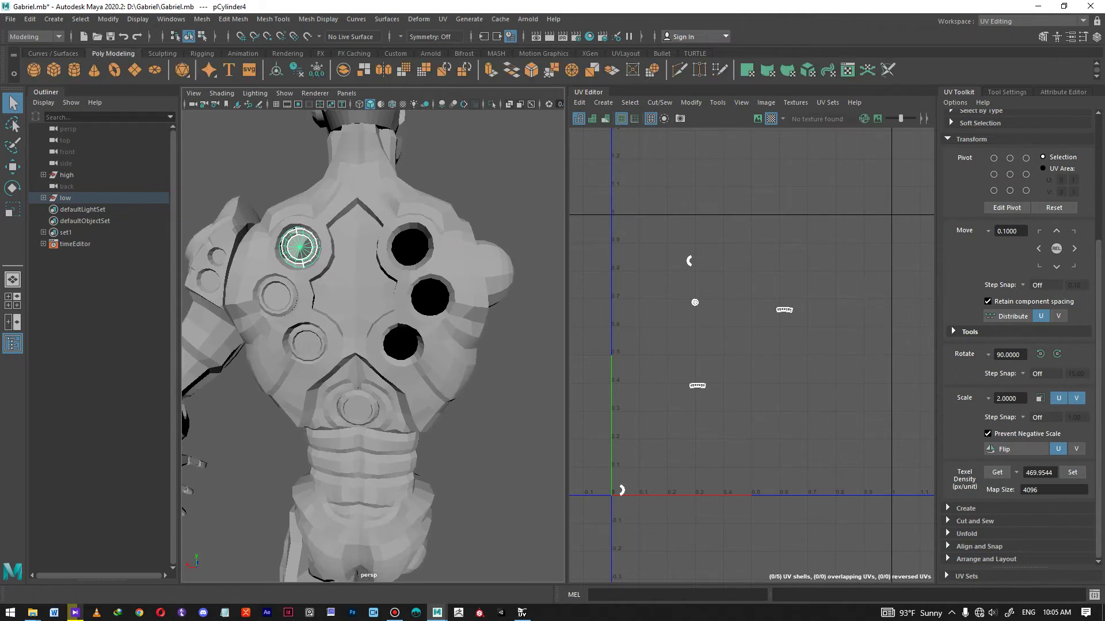
pyautogui.doubleClick(383, 70)
pyautogui.moveTo(847, 183); pyautogui.dragTo(715, 176)
pyautogui.click(662, 189)
pyautogui.click(690, 212)
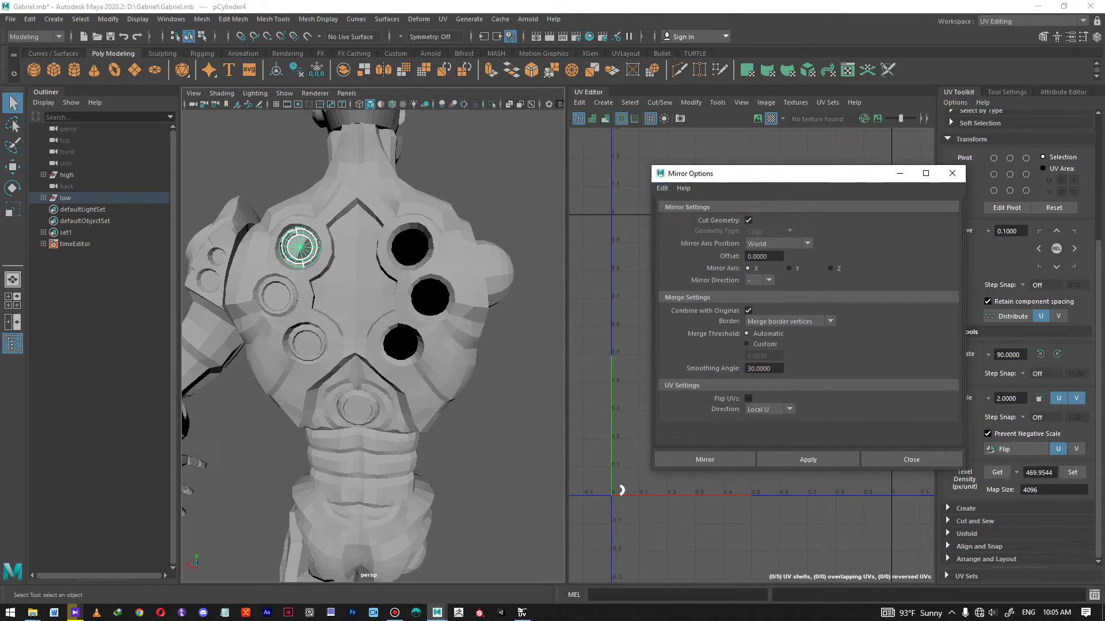
pyautogui.click(748, 220)
pyautogui.click(748, 311)
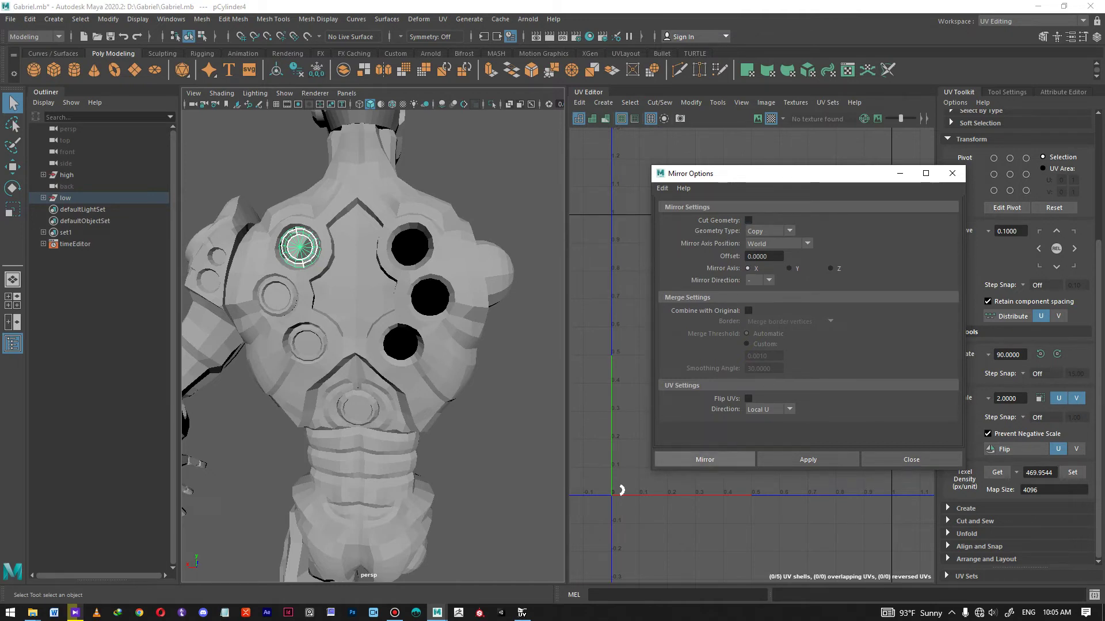
pyautogui.click(704, 460)
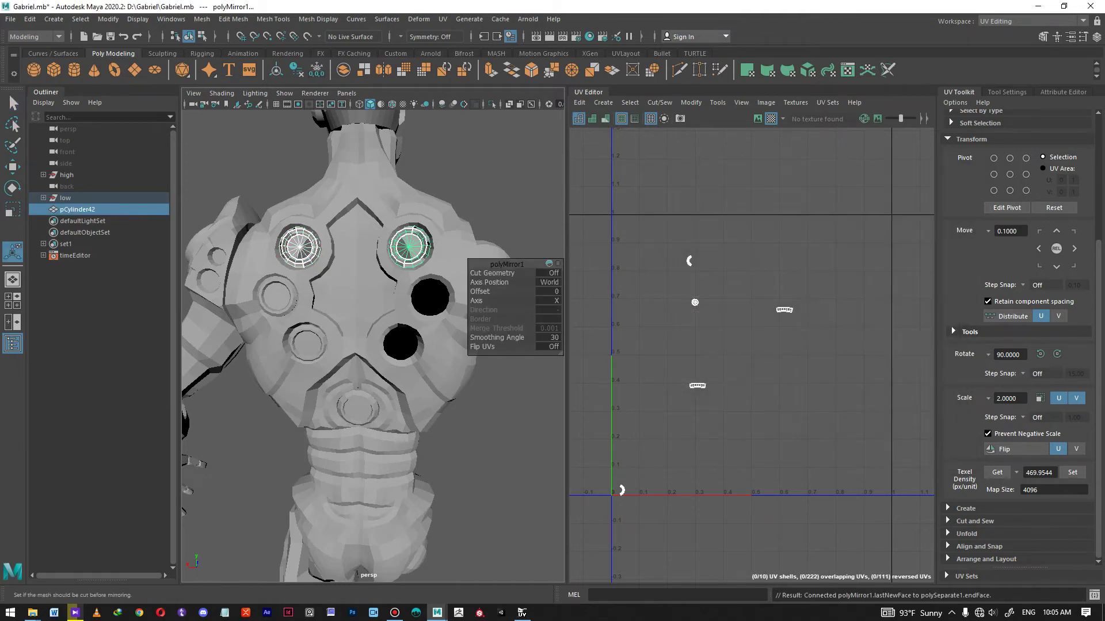
# Step: Select the mirrored cylinder and examine its UVs and how it sits in the opposite socket on the back
pyautogui.keyDown('alt'); pyautogui.moveTo(346, 345); pyautogui.dragTo(397, 346, button='right'); pyautogui.keyUp('alt')
pyautogui.keyDown('alt'); pyautogui.moveTo(397, 323); pyautogui.dragTo(400, 347, button='middle'); pyautogui.keyUp('alt')
pyautogui.keyDown('alt'); pyautogui.moveTo(400, 347); pyautogui.dragTo(368, 345, button='right'); pyautogui.keyUp('alt')
pyautogui.keyDown('alt'); pyautogui.moveTo(368, 345); pyautogui.dragTo(371, 371, button='middle'); pyautogui.keyUp('alt')
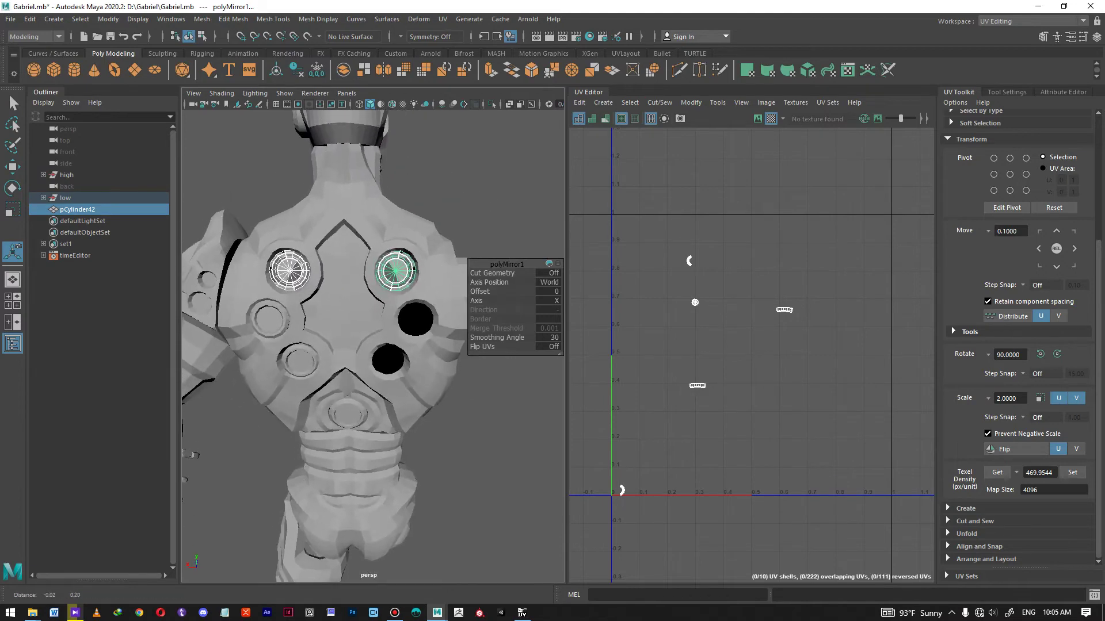
pyautogui.keyDown('alt'); pyautogui.moveTo(461, 264); pyautogui.dragTo(489, 273); pyautogui.keyUp('alt')
pyautogui.hotkey('ctrl', 'z')
pyautogui.hotkey('ctrl', 'z')
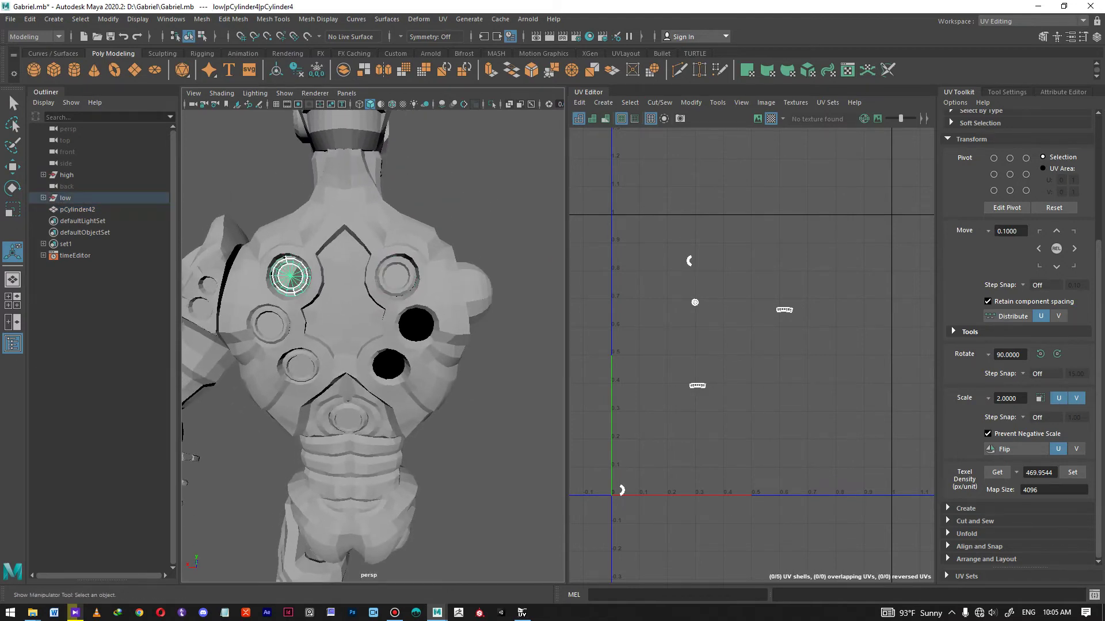
pyautogui.hotkey('ctrl', 'z')
pyautogui.hotkey('ctrl', 'z')
pyautogui.click(397, 277)
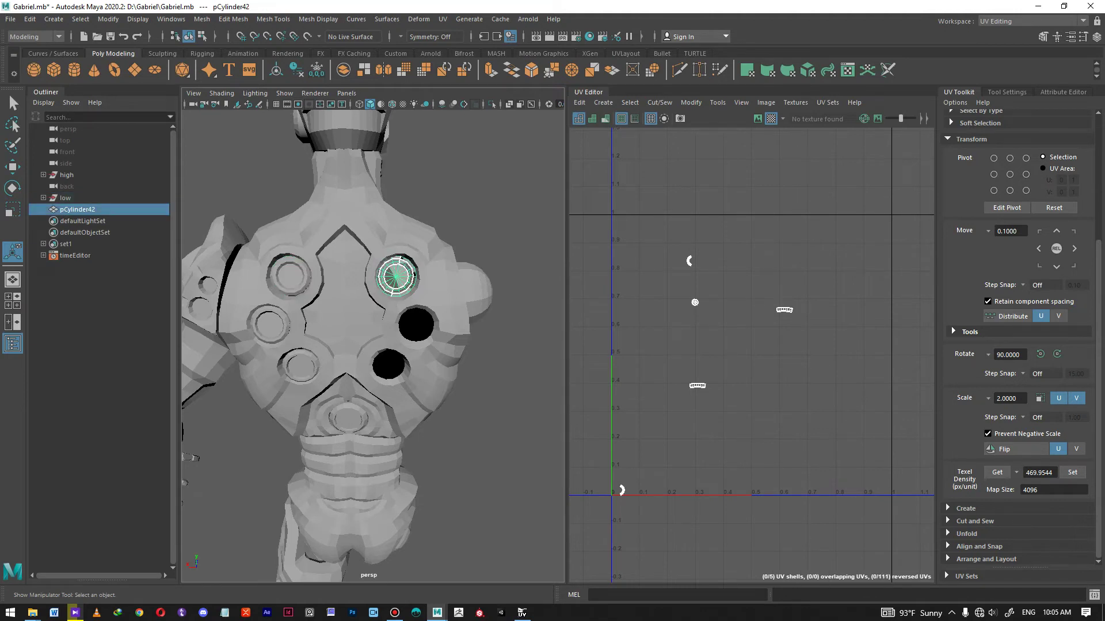
pyautogui.keyDown('alt'); pyautogui.moveTo(397, 287); pyautogui.dragTo(404, 322); pyautogui.keyUp('alt')
pyautogui.moveTo(403, 322)
pyautogui.keyDown('alt'); pyautogui.mouseDown(button='middle')
pyautogui.moveTo(412, 311)
pyautogui.moveTo(401, 374)
pyautogui.moveTo(414, 327)
pyautogui.mouseUp(button='middle'); pyautogui.keyUp('alt')
pyautogui.scroll(-1, 412, 312)
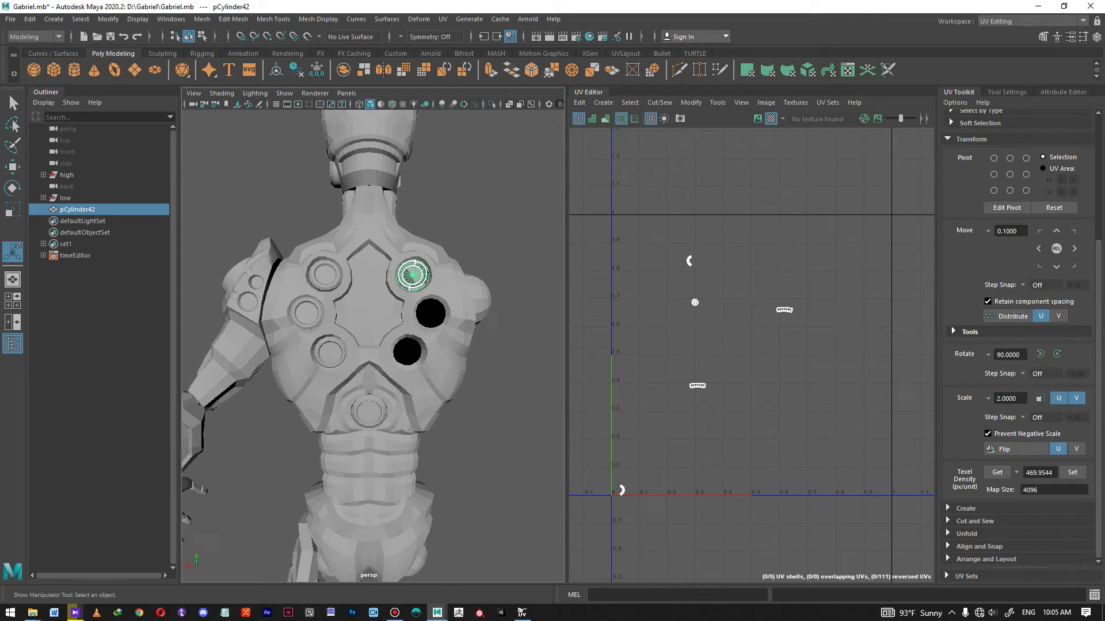
pyautogui.press('q')
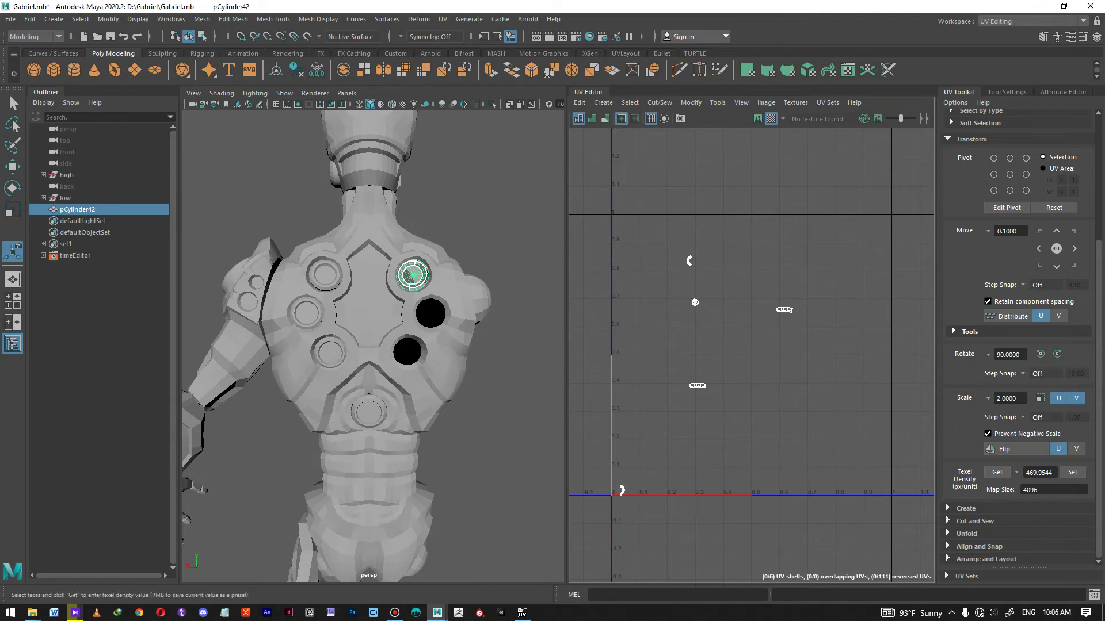
pyautogui.scroll(-3, 372, 345)
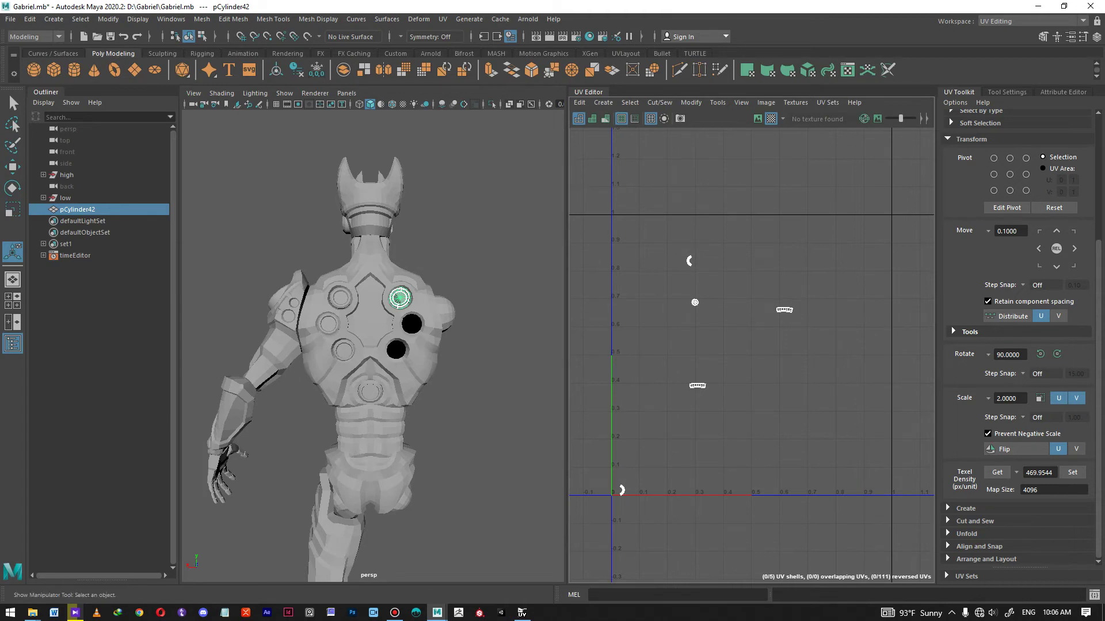
pyautogui.click(495, 251)
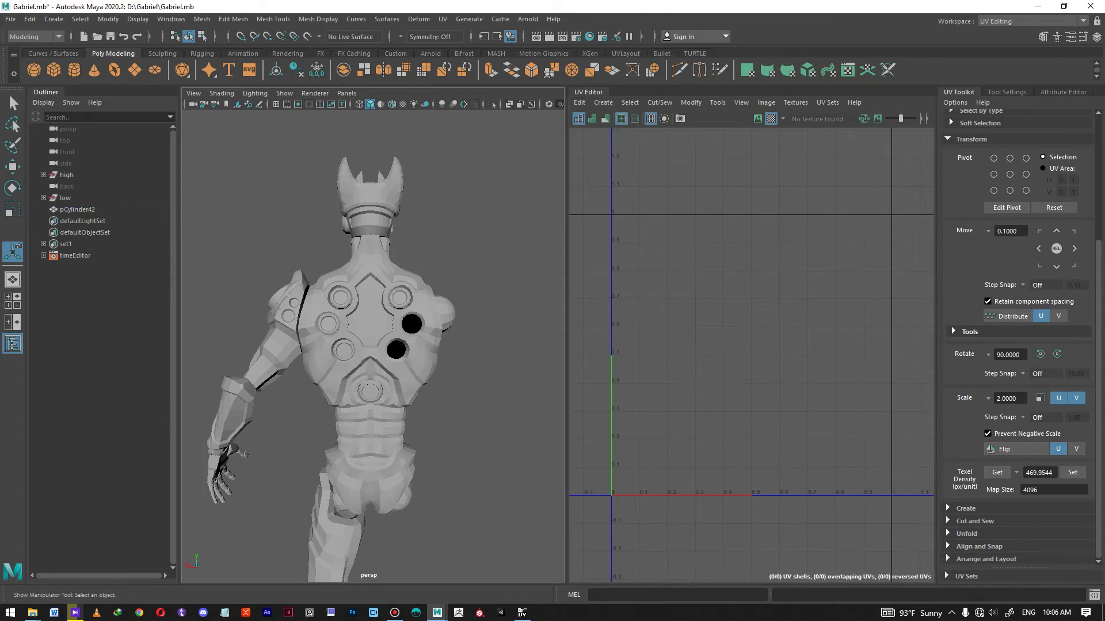
pyautogui.scroll(-5, 372, 346)
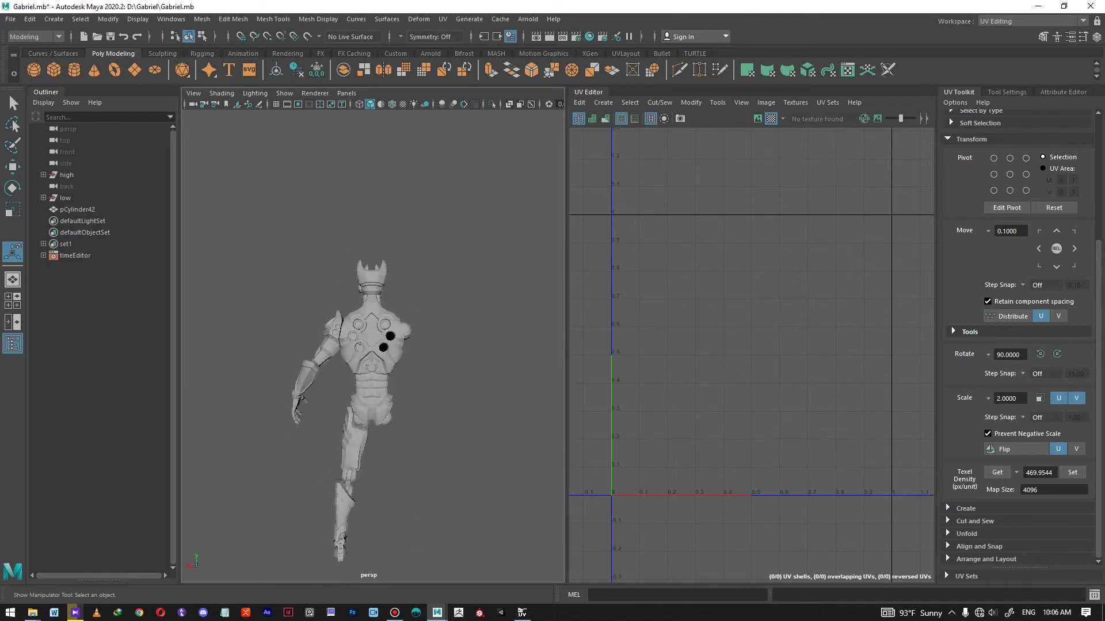
pyautogui.scroll(4, 373, 340)
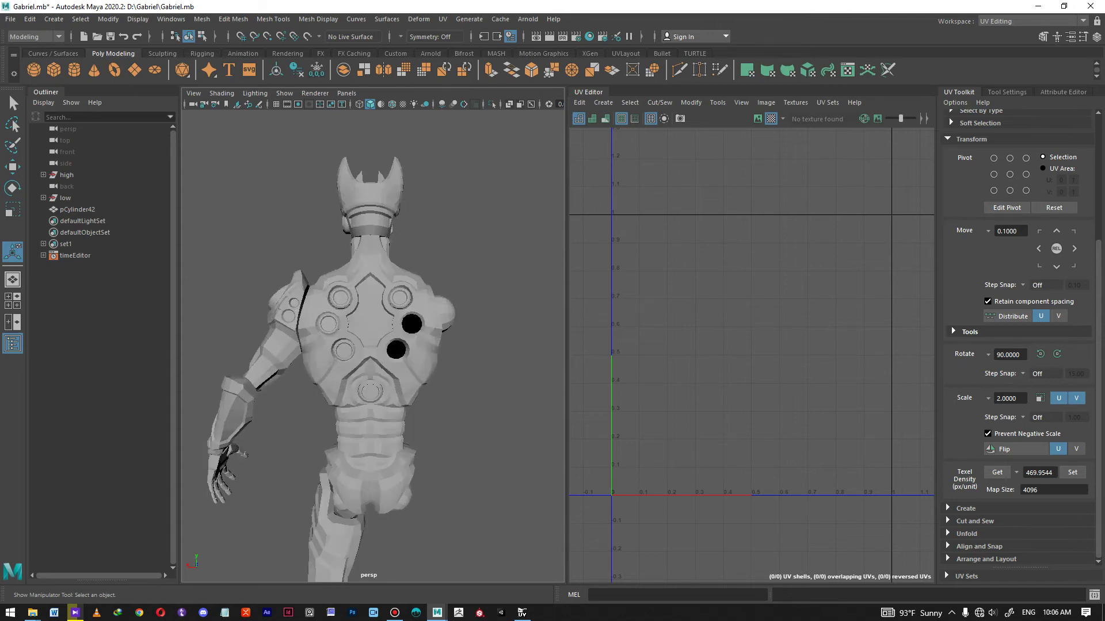
# Step: Mirror the middle and lower back cylinders into the remaining empty sockets using the same mirror settings
pyautogui.click(374, 340)
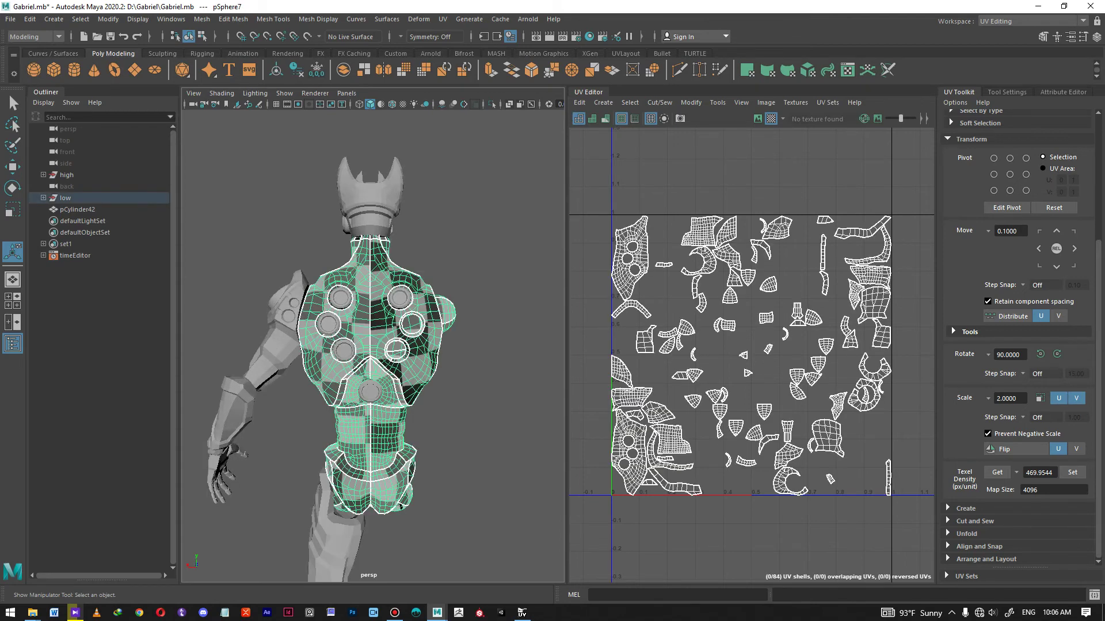
pyautogui.click(328, 324)
pyautogui.scroll(2, 373, 345)
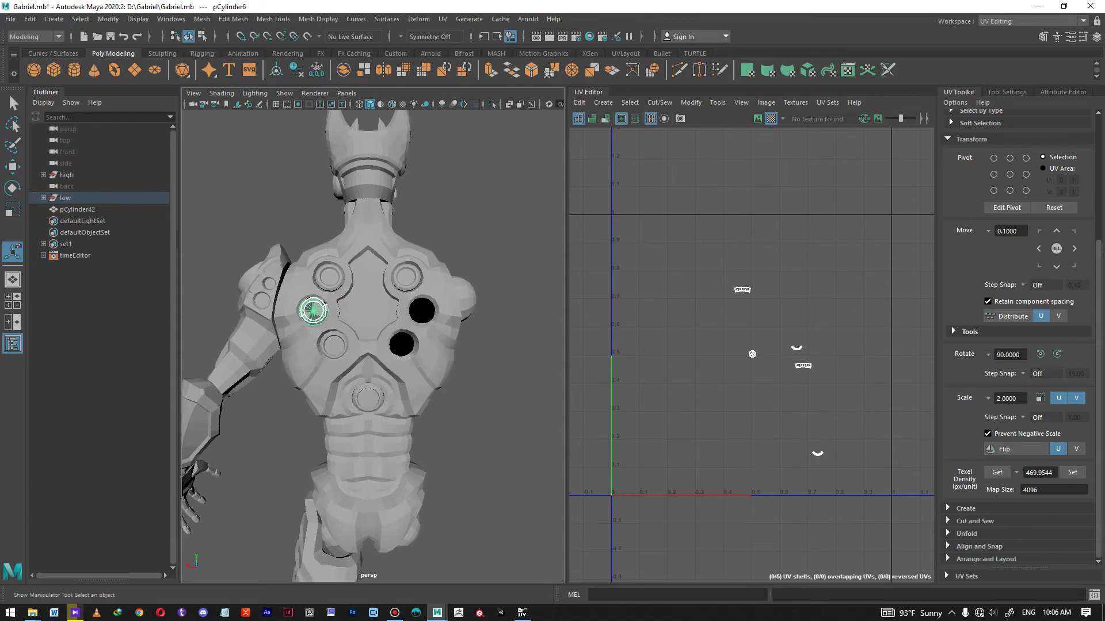
pyautogui.click(384, 69)
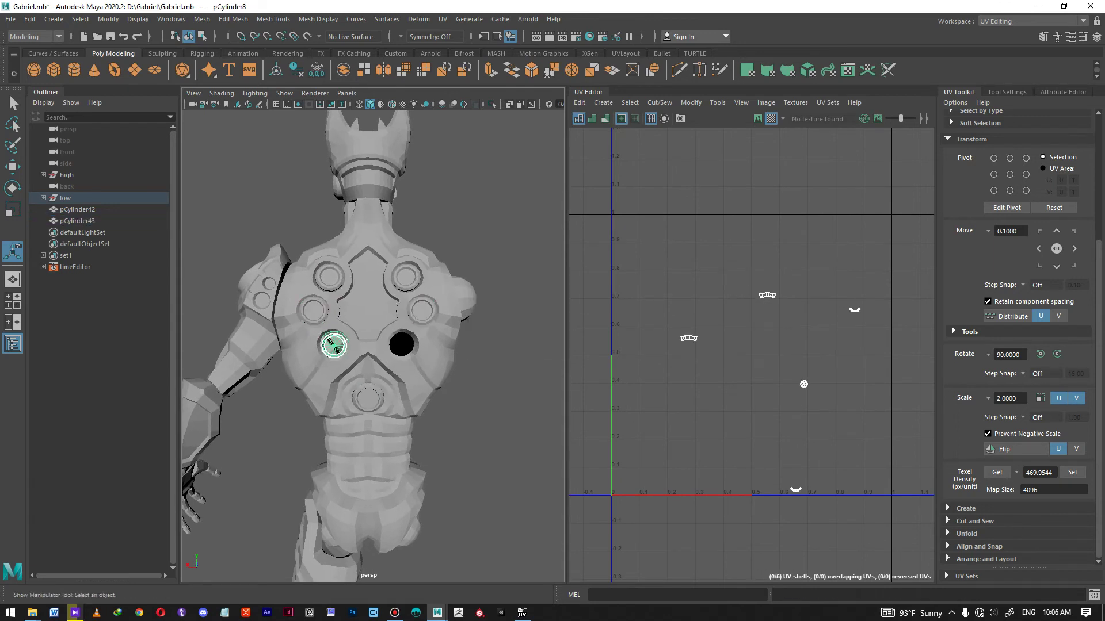
pyautogui.click(383, 70)
pyautogui.scroll(-1, 357, 310)
pyautogui.keyDown('alt'); pyautogui.moveTo(334, 322); pyautogui.dragTo(339, 278, button='middle'); pyautogui.keyUp('alt')
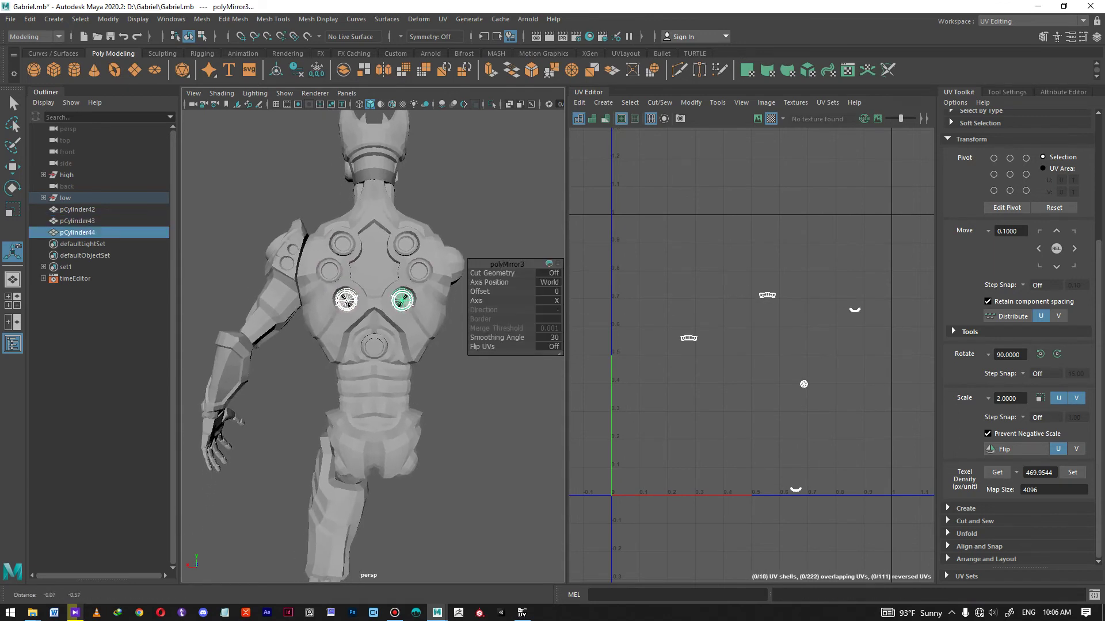
# Step: Mirror the shoulder-and-upper-arm piece and the round disc on the shoulder armour across the world X axis
pyautogui.click(278, 292)
pyautogui.scroll(-2, 277, 293)
pyautogui.keyDown('alt'); pyautogui.moveTo(288, 305); pyautogui.dragTo(483, 308); pyautogui.keyUp('alt')
pyautogui.scroll(3, 414, 305)
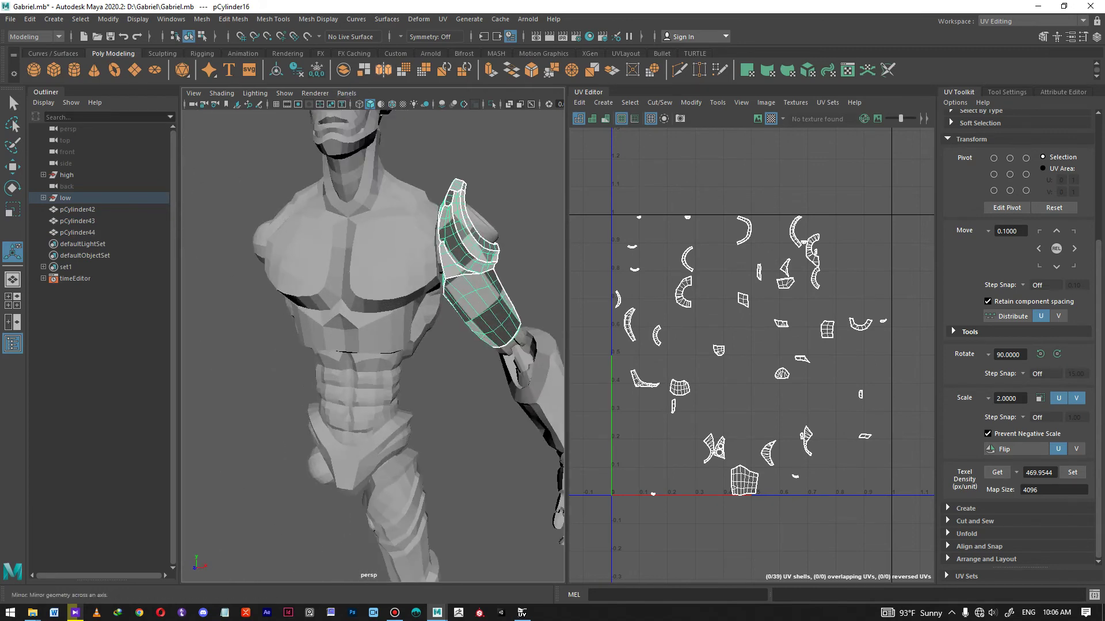
pyautogui.click(383, 70)
pyautogui.click(477, 221)
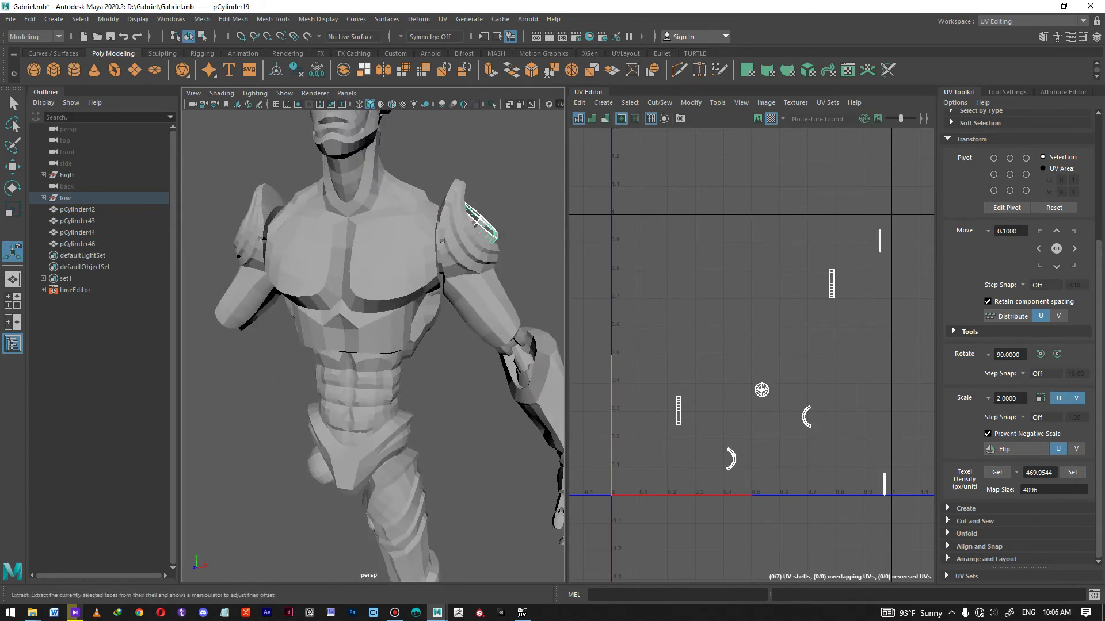
pyautogui.click(384, 69)
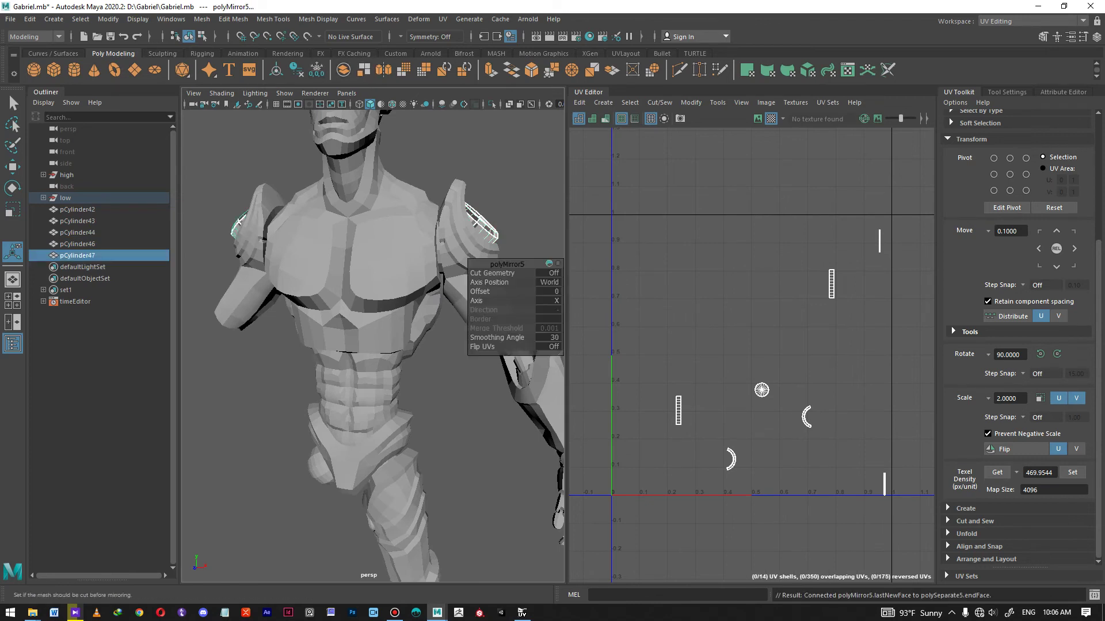
# Step: Mirror the elbow joint cylinder to the opposite arm across the world X axis
pyautogui.scroll(-3, 414, 299)
pyautogui.keyDown('alt'); pyautogui.moveTo(414, 322); pyautogui.dragTo(354, 245, button='middle'); pyautogui.keyUp('alt')
pyautogui.keyDown('alt'); pyautogui.moveTo(391, 253); pyautogui.dragTo(359, 247); pyautogui.keyUp('alt')
pyautogui.click(350, 253)
pyautogui.click(316, 69)
pyautogui.click(383, 70)
# Step: Mirror the forearm armour piece to the opposite arm across the world X axis
pyautogui.keyDown('alt'); pyautogui.moveTo(414, 311); pyautogui.dragTo(248, 307); pyautogui.keyUp('alt')
pyautogui.moveTo(247, 308)
pyautogui.keyDown('alt'); pyautogui.mouseDown(button='right')
pyautogui.moveTo(305, 314)
pyautogui.moveTo(253, 314)
pyautogui.mouseUp(button='right'); pyautogui.keyUp('alt')
pyautogui.keyDown('alt'); pyautogui.moveTo(368, 311); pyautogui.dragTo(271, 308); pyautogui.keyUp('alt')
pyautogui.click(262, 296)
pyautogui.click(383, 70)
pyautogui.keyDown('alt'); pyautogui.moveTo(368, 311); pyautogui.dragTo(310, 302); pyautogui.keyUp('alt')
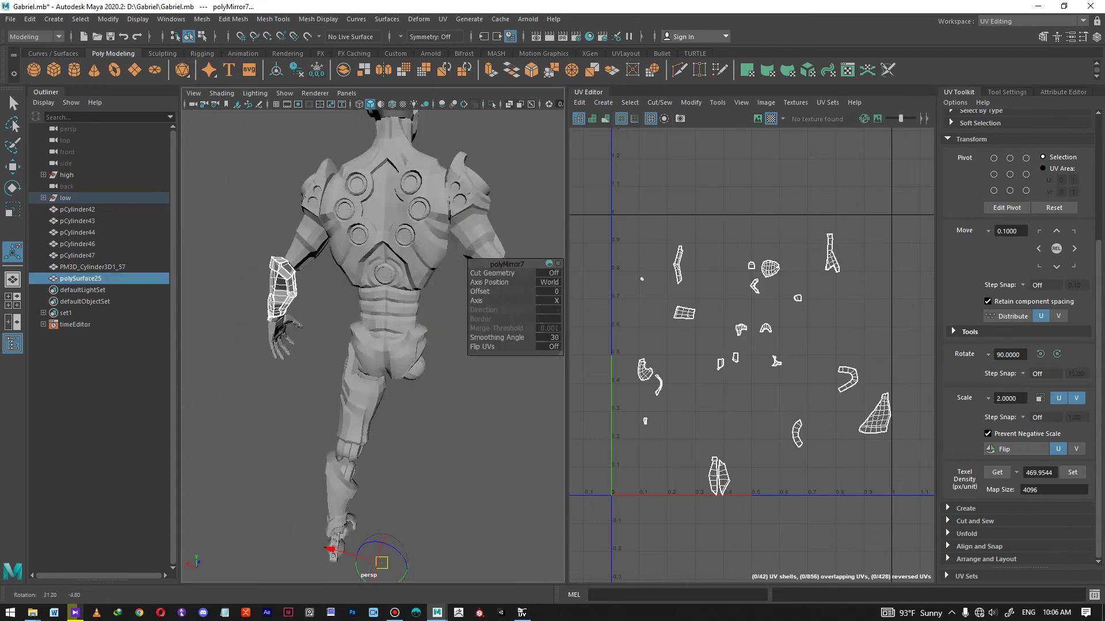
# Step: Mirror the thigh piece to the opposite leg across the world X axis with Cut Geometry off
pyautogui.keyDown('alt'); pyautogui.moveTo(346, 322); pyautogui.dragTo(290, 281, button='middle'); pyautogui.keyUp('alt')
pyautogui.keyDown('alt'); pyautogui.moveTo(289, 281); pyautogui.dragTo(489, 285); pyautogui.keyUp('alt')
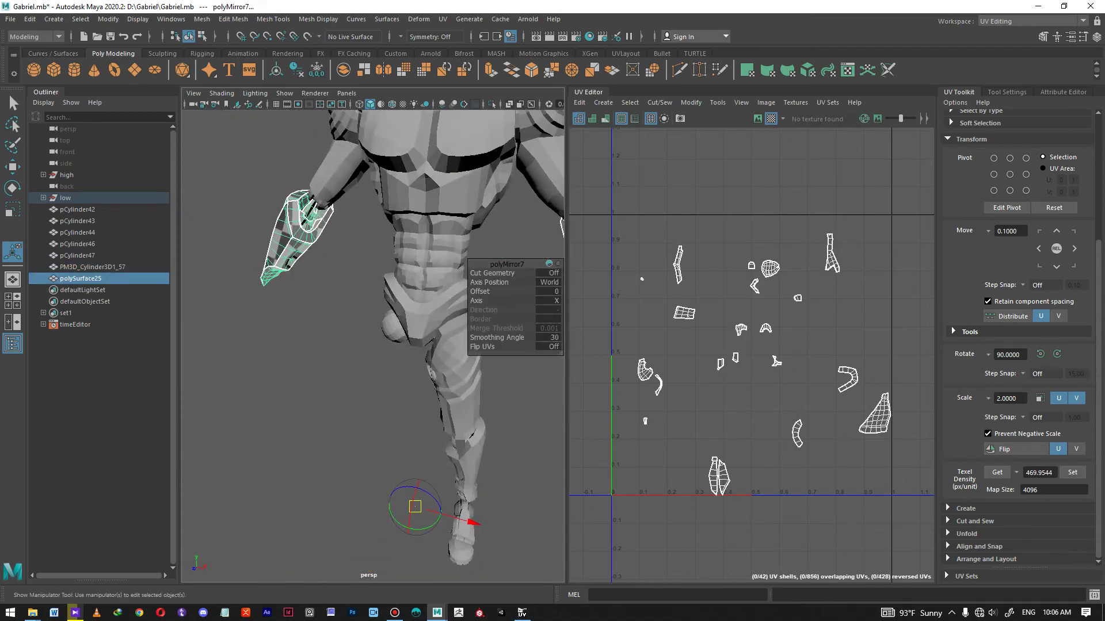
pyautogui.keyDown('alt'); pyautogui.moveTo(414, 293); pyautogui.dragTo(345, 296, button='middle'); pyautogui.keyUp('alt')
pyautogui.keyDown('alt'); pyautogui.moveTo(345, 297); pyautogui.dragTo(379, 276); pyautogui.keyUp('alt')
pyautogui.keyDown('alt'); pyautogui.moveTo(380, 276); pyautogui.dragTo(422, 319, button='middle'); pyautogui.keyUp('alt')
pyautogui.keyDown('alt'); pyautogui.moveTo(421, 319); pyautogui.dragTo(403, 290); pyautogui.keyUp('alt')
pyautogui.keyDown('alt'); pyautogui.moveTo(403, 290); pyautogui.dragTo(339, 294, button='right'); pyautogui.keyUp('alt')
pyautogui.keyDown('alt'); pyautogui.moveTo(357, 345); pyautogui.dragTo(327, 259, button='middle'); pyautogui.keyUp('alt')
pyautogui.keyDown('alt'); pyautogui.moveTo(357, 287); pyautogui.dragTo(339, 302); pyautogui.keyUp('alt')
pyautogui.keyDown('alt'); pyautogui.moveTo(339, 302); pyautogui.dragTo(402, 305, button='right'); pyautogui.keyUp('alt')
pyautogui.keyDown('alt'); pyautogui.moveTo(402, 305); pyautogui.dragTo(385, 317); pyautogui.keyUp('alt')
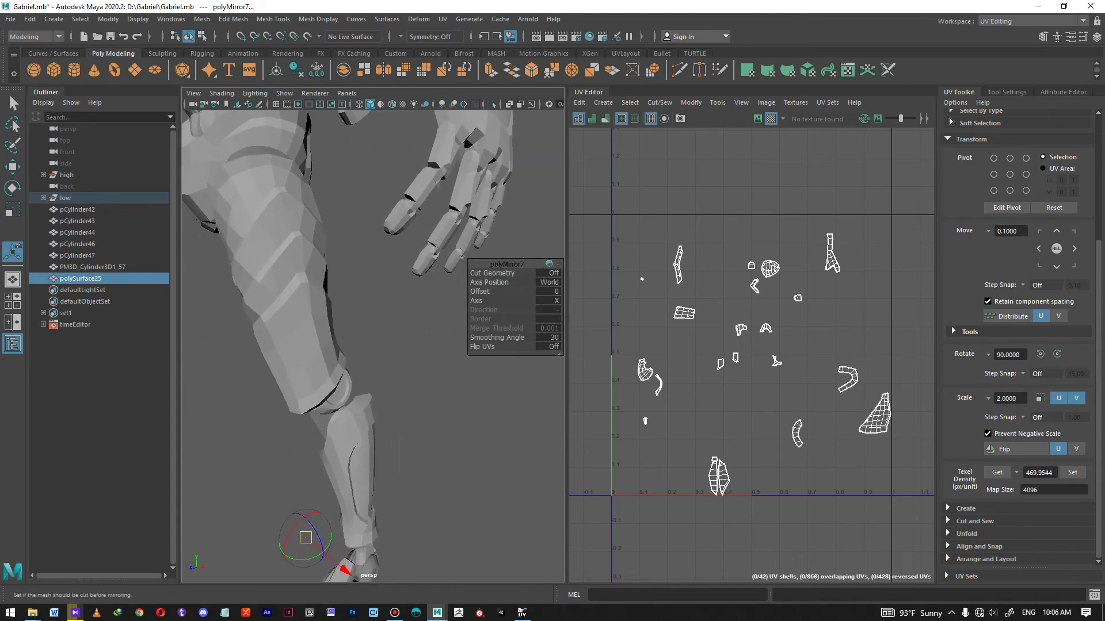
pyautogui.click(282, 293)
pyautogui.click(384, 70)
pyautogui.keyDown('alt'); pyautogui.moveTo(391, 299); pyautogui.dragTo(328, 302, button='right'); pyautogui.keyUp('alt')
pyautogui.keyDown('alt'); pyautogui.moveTo(345, 322); pyautogui.dragTo(357, 297, button='middle'); pyautogui.keyUp('alt')
pyautogui.keyDown('alt'); pyautogui.moveTo(356, 296); pyautogui.dragTo(403, 288); pyautogui.keyUp('alt')
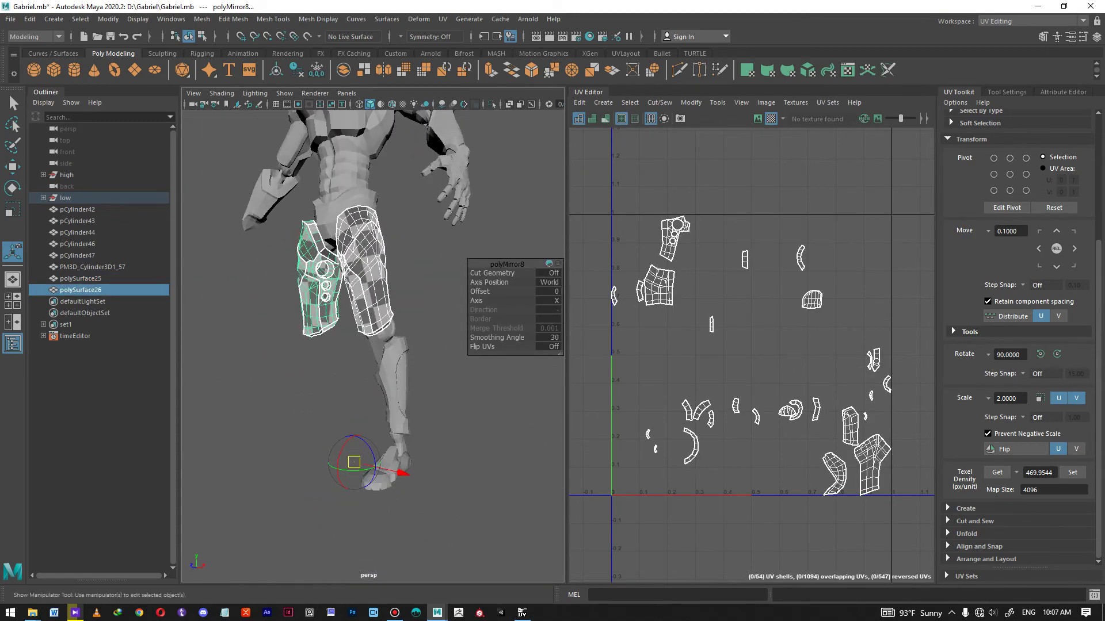
# Step: Mirror the shin piece, the knee joint cylinder and the two small knee blocks to the opposite leg
pyautogui.click(394, 377)
pyautogui.press('g')
pyautogui.click(387, 330)
pyautogui.press('g')
pyautogui.click(375, 353)
pyautogui.press('g')
pyautogui.press('g')
pyautogui.click(374, 339)
pyautogui.press('g')
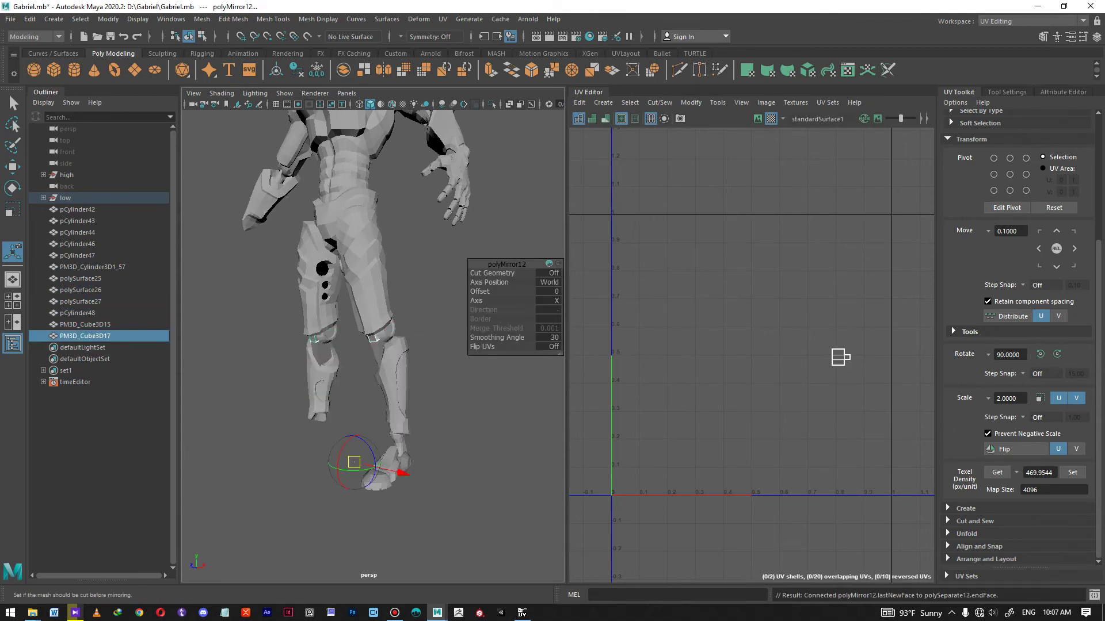
# Step: Mirror the ankle link below the shin and the neighbouring ankle piece to the opposite leg
pyautogui.click(399, 424)
pyautogui.keyDown('alt'); pyautogui.moveTo(400, 435); pyautogui.dragTo(426, 360, button='middle'); pyautogui.keyUp('alt')
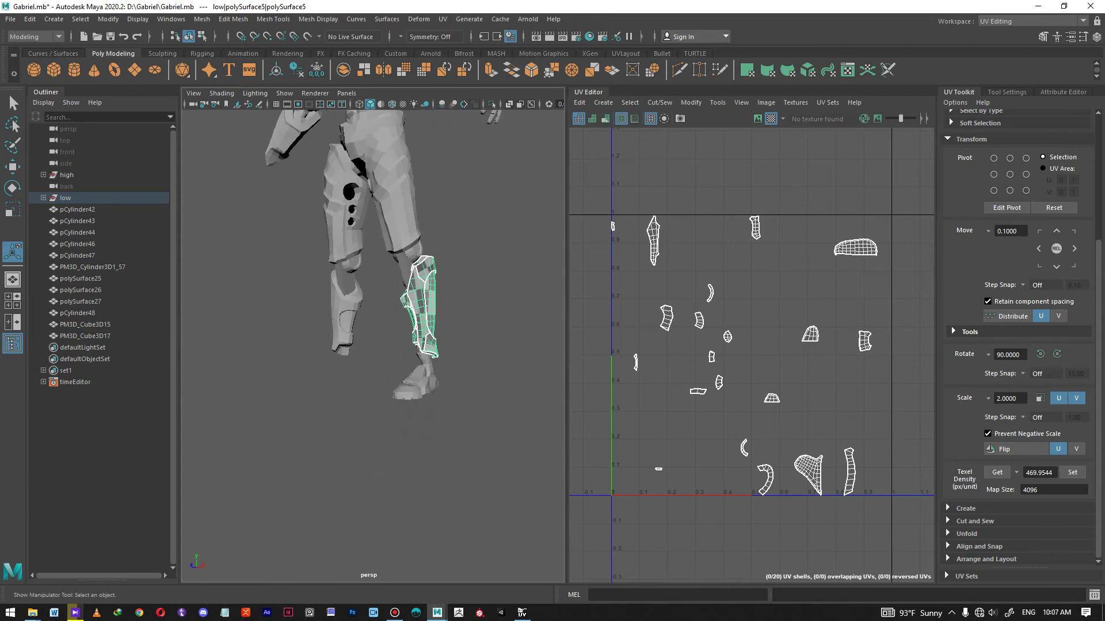
pyautogui.click(426, 361)
pyautogui.press('g')
pyautogui.keyDown('alt'); pyautogui.moveTo(427, 361); pyautogui.dragTo(288, 361); pyautogui.keyUp('alt')
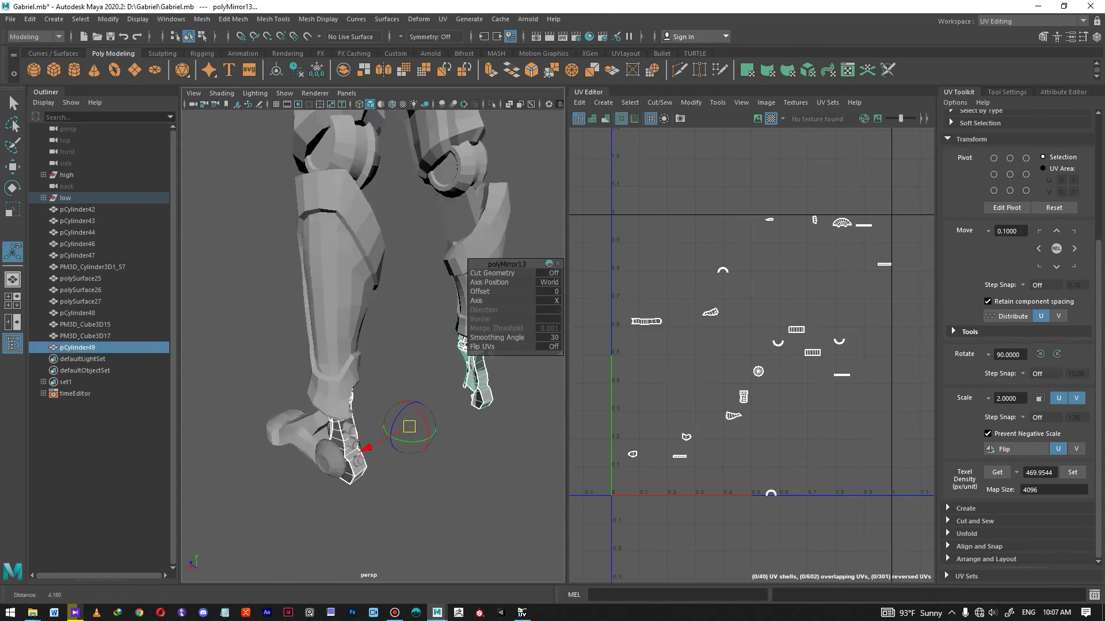
pyautogui.keyDown('alt'); pyautogui.moveTo(322, 397); pyautogui.dragTo(342, 348, button='middle'); pyautogui.keyUp('alt')
pyautogui.keyDown('alt'); pyautogui.moveTo(343, 348); pyautogui.dragTo(426, 360, button='right'); pyautogui.keyUp('alt')
pyautogui.click(390, 374)
pyautogui.press('g')
# Step: Mirror the remaining small ankle cylinders and the round ankle joint sphere to the opposite foot
pyautogui.keyDown('alt'); pyautogui.moveTo(390, 374); pyautogui.dragTo(303, 355); pyautogui.keyUp('alt')
pyautogui.click(324, 358)
pyautogui.click(262, 286)
pyautogui.keyDown('alt'); pyautogui.moveTo(262, 286); pyautogui.dragTo(239, 288, button='right'); pyautogui.keyUp('alt')
pyautogui.keyDown('alt'); pyautogui.moveTo(274, 293); pyautogui.dragTo(244, 334); pyautogui.keyUp('alt')
pyautogui.press('g')
pyautogui.click(259, 234)
pyautogui.press('g')
pyautogui.click(261, 254)
pyautogui.press('g')
pyautogui.click(305, 338)
pyautogui.press('g')
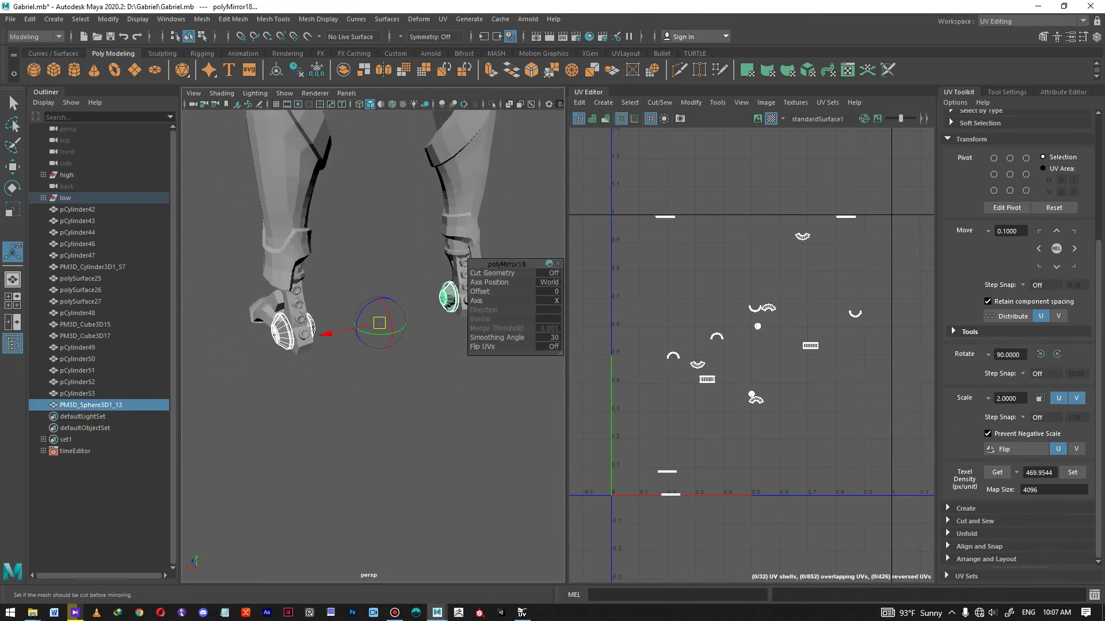
# Step: Mirror the upper foot, toe cap and the strip between them to the opposite foot
pyautogui.click(368, 397)
pyautogui.moveTo(368, 397); pyautogui.dragTo(477, 405)
pyautogui.keyDown('alt'); pyautogui.moveTo(446, 340); pyautogui.dragTo(397, 336, button='middle'); pyautogui.keyUp('alt')
pyautogui.click(394, 335)
pyautogui.press('g')
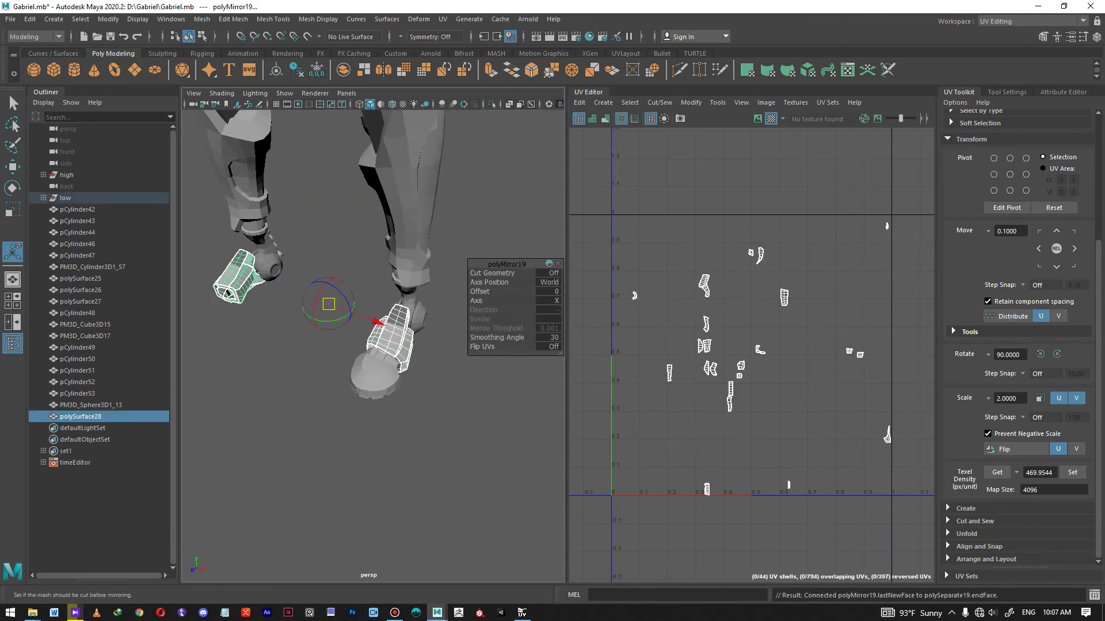
pyautogui.click(375, 377)
pyautogui.press('g')
pyautogui.click(382, 355)
pyautogui.press('g')
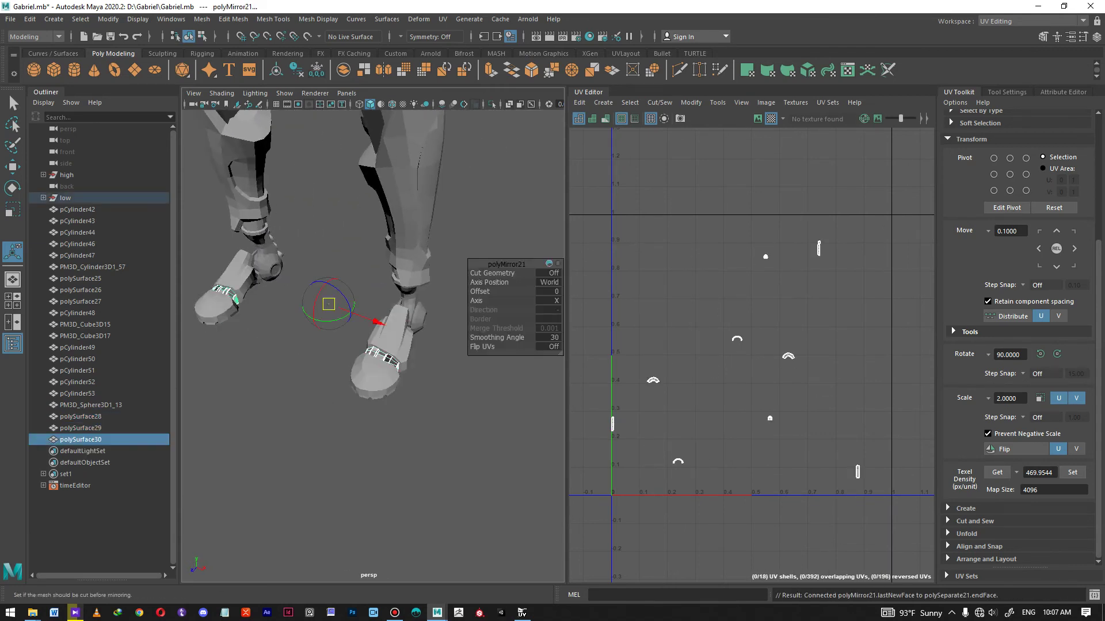
# Step: Mirror the round disc on the inner side of the knee to the opposite leg
pyautogui.click(425, 397)
pyautogui.keyDown('alt'); pyautogui.moveTo(426, 397); pyautogui.dragTo(460, 374); pyautogui.keyUp('alt')
pyautogui.keyDown('alt'); pyautogui.moveTo(368, 345); pyautogui.dragTo(411, 345); pyautogui.keyUp('alt')
pyautogui.keyDown('alt'); pyautogui.moveTo(392, 294); pyautogui.dragTo(403, 342, button='middle'); pyautogui.keyUp('alt')
pyautogui.keyDown('alt'); pyautogui.moveTo(404, 342); pyautogui.dragTo(371, 334); pyautogui.keyUp('alt')
pyautogui.keyDown('alt'); pyautogui.moveTo(362, 241); pyautogui.dragTo(403, 351, button='middle'); pyautogui.keyUp('alt')
pyautogui.scroll(3, 429, 339)
pyautogui.keyDown('alt'); pyautogui.moveTo(402, 351); pyautogui.dragTo(328, 357); pyautogui.keyUp('alt')
pyautogui.click(481, 266)
pyautogui.press('g')
pyautogui.click(397, 351)
# Step: Mirror the large disc and the two small cylinders on the inner thigh into the opposite thigh's empty holes
pyautogui.scroll(-3, 397, 351)
pyautogui.keyDown('alt'); pyautogui.moveTo(345, 230); pyautogui.dragTo(345, 368, button='middle'); pyautogui.keyUp('alt')
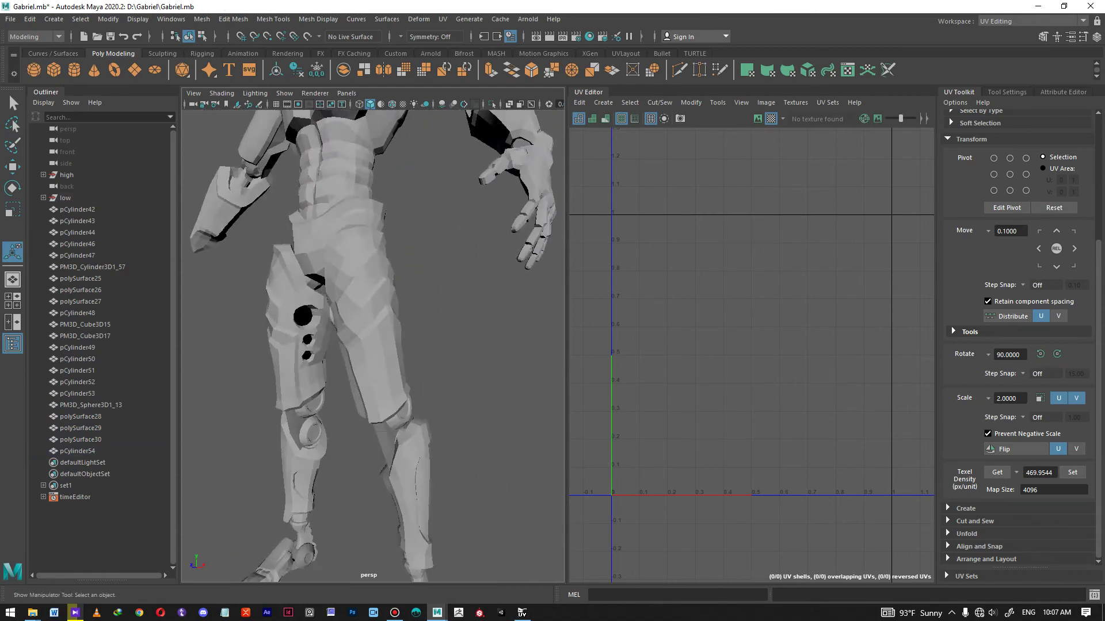
pyautogui.keyDown('alt'); pyautogui.moveTo(346, 345); pyautogui.dragTo(420, 339); pyautogui.keyUp('alt')
pyautogui.scroll(4, 403, 322)
pyautogui.keyDown('alt'); pyautogui.moveTo(409, 322); pyautogui.dragTo(368, 329, button='middle'); pyautogui.keyUp('alt')
pyautogui.click(414, 286)
pyautogui.press('g')
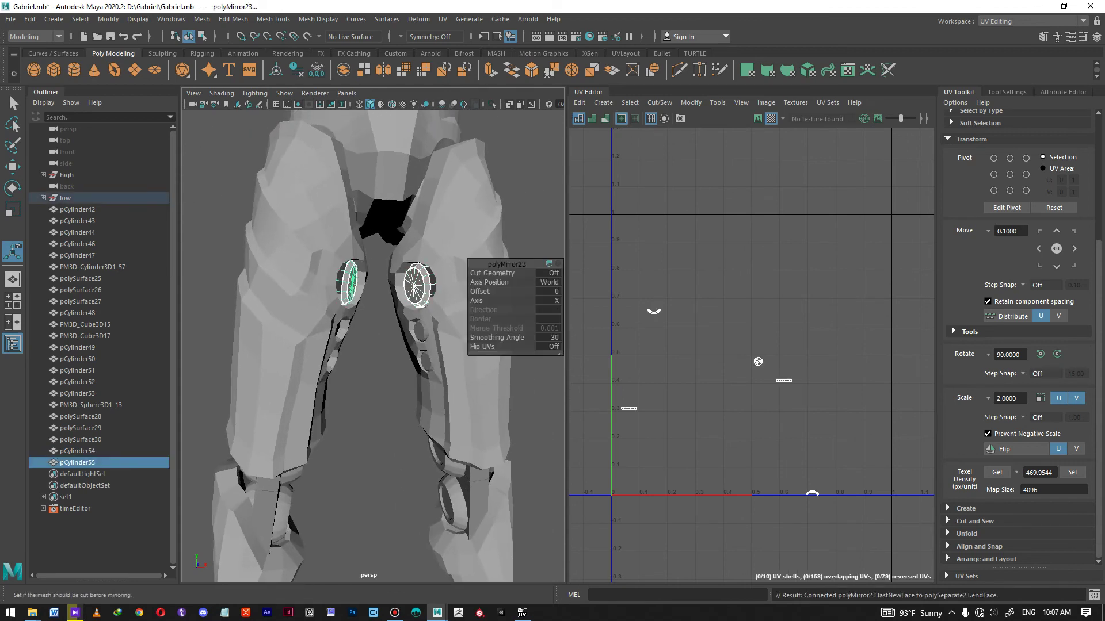
pyautogui.click(420, 330)
pyautogui.press('g')
pyautogui.click(425, 362)
pyautogui.press('g')
# Step: Mirror the left hand's main body and its adjoining piece to the opposite arm
pyautogui.click(389, 368)
pyautogui.scroll(-6, 388, 368)
pyautogui.keyDown('alt'); pyautogui.moveTo(388, 368); pyautogui.dragTo(379, 345); pyautogui.keyUp('alt')
pyautogui.scroll(-3, 339, 377)
pyautogui.scroll(5, 323, 351)
pyautogui.keyDown('alt'); pyautogui.moveTo(288, 323); pyautogui.dragTo(402, 351, button='middle'); pyautogui.keyUp('alt')
pyautogui.click(349, 292)
pyautogui.press('g')
pyautogui.scroll(-5, 351, 299)
pyautogui.keyDown('alt'); pyautogui.moveTo(351, 299); pyautogui.dragTo(438, 305); pyautogui.keyUp('alt')
pyautogui.scroll(-2, 380, 314)
pyautogui.click(424, 312)
pyautogui.press('g')
pyautogui.scroll(4, 424, 312)
# Step: Mirror the three thumb segments of the left hand to the opposite hand
pyautogui.click(397, 287)
pyautogui.press('g')
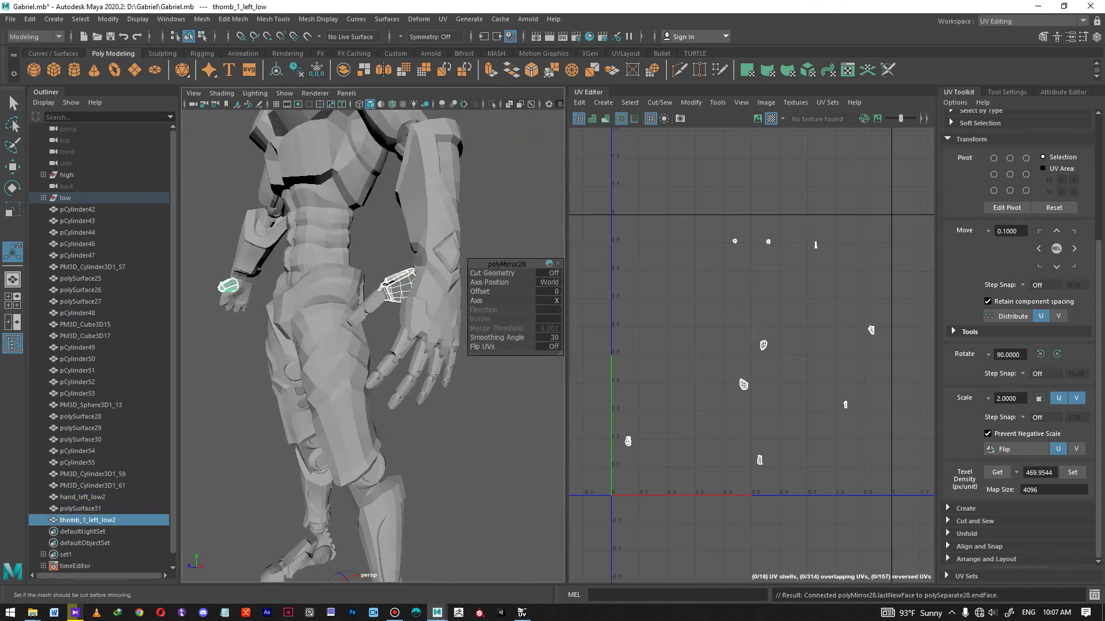
pyautogui.click(375, 299)
pyautogui.press('g')
pyautogui.click(356, 316)
pyautogui.press('g')
pyautogui.press('g')
# Step: Mirror the three index finger segments to the opposite hand
pyautogui.click(395, 345)
pyautogui.press('g')
pyautogui.click(387, 367)
pyautogui.press('g')
pyautogui.click(373, 379)
pyautogui.press('g')
# Step: Mirror the three middle finger segments to the opposite hand
pyautogui.keyDown('alt'); pyautogui.moveTo(374, 380); pyautogui.dragTo(299, 348); pyautogui.keyUp('alt')
pyautogui.click(364, 311)
pyautogui.press('g')
pyautogui.click(346, 350)
pyautogui.press('g')
pyautogui.click(331, 374)
pyautogui.press('g')
# Step: Mirror the three ring finger segments to the opposite hand
pyautogui.click(392, 320)
pyautogui.press('g')
pyautogui.click(383, 356)
pyautogui.press('g')
pyautogui.click(377, 374)
pyautogui.press('g')
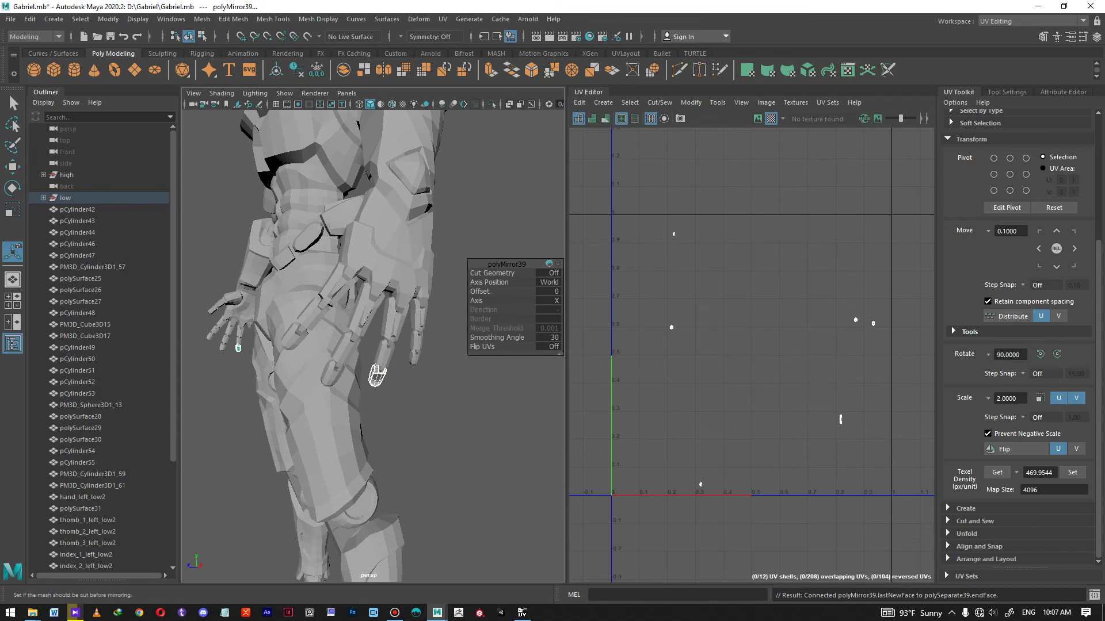
# Step: Mirror the three little finger segments to the opposite hand and clear the selection
pyautogui.click(418, 316)
pyautogui.press('g')
pyautogui.click(416, 341)
pyautogui.press('g')
pyautogui.click(415, 359)
pyautogui.press('g')
pyautogui.click(469, 373)
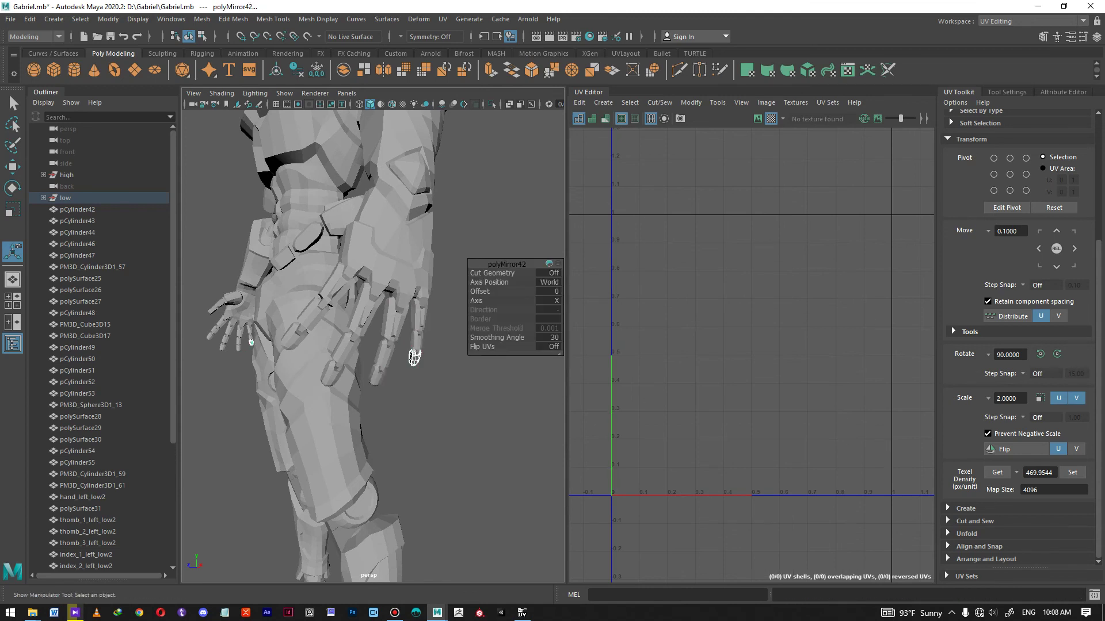
# Step: Mirror the eyeball to the empty eye socket on the opposite side of the head and clear the selection
pyautogui.press('q')
pyautogui.scroll(-5, 373, 346)
pyautogui.keyDown('alt'); pyautogui.moveTo(345, 322); pyautogui.dragTo(419, 325); pyautogui.keyUp('alt')
pyautogui.keyDown('alt'); pyautogui.moveTo(419, 325); pyautogui.dragTo(493, 370, button='middle'); pyautogui.keyUp('alt')
pyautogui.keyDown('alt'); pyautogui.moveTo(493, 369); pyautogui.dragTo(406, 345); pyautogui.keyUp('alt')
pyautogui.keyDown('alt'); pyautogui.moveTo(397, 287); pyautogui.dragTo(404, 397, button='middle'); pyautogui.keyUp('alt')
pyautogui.scroll(8, 403, 369)
pyautogui.keyDown('alt'); pyautogui.moveTo(403, 368); pyautogui.dragTo(403, 322); pyautogui.keyUp('alt')
pyautogui.keyDown('alt'); pyautogui.moveTo(402, 264); pyautogui.dragTo(336, 483, button='middle'); pyautogui.keyUp('alt')
pyautogui.click(408, 283)
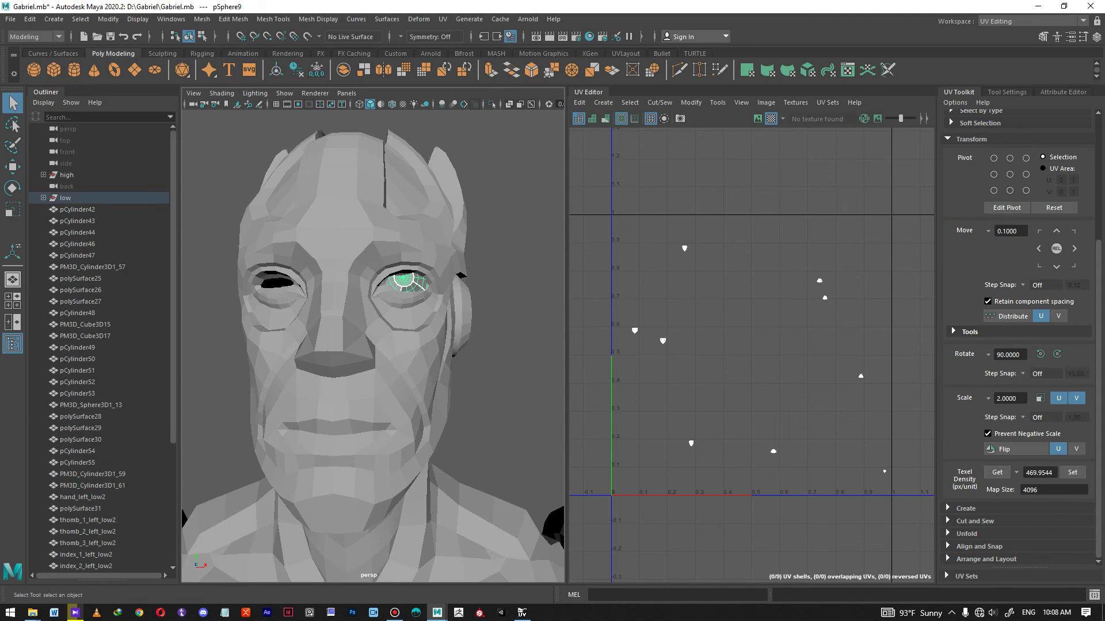
pyautogui.press('g')
pyautogui.scroll(-7, 402, 288)
pyautogui.keyDown('alt'); pyautogui.moveTo(403, 288); pyautogui.dragTo(320, 290); pyautogui.keyUp('alt')
pyautogui.click(302, 314)
pyautogui.press('g')
pyautogui.click(402, 311)
pyautogui.press('q')
# Step: Switch the workspace from UV Editing to Maya Classic
pyautogui.scroll(-7, 368, 345)
pyautogui.keyDown('alt'); pyautogui.moveTo(368, 346); pyautogui.dragTo(413, 212, button='middle'); pyautogui.keyUp('alt')
pyautogui.scroll(-5, 403, 230)
pyautogui.keyDown('alt'); pyautogui.moveTo(402, 231); pyautogui.dragTo(472, 227); pyautogui.keyUp('alt')
pyautogui.click(1030, 21)
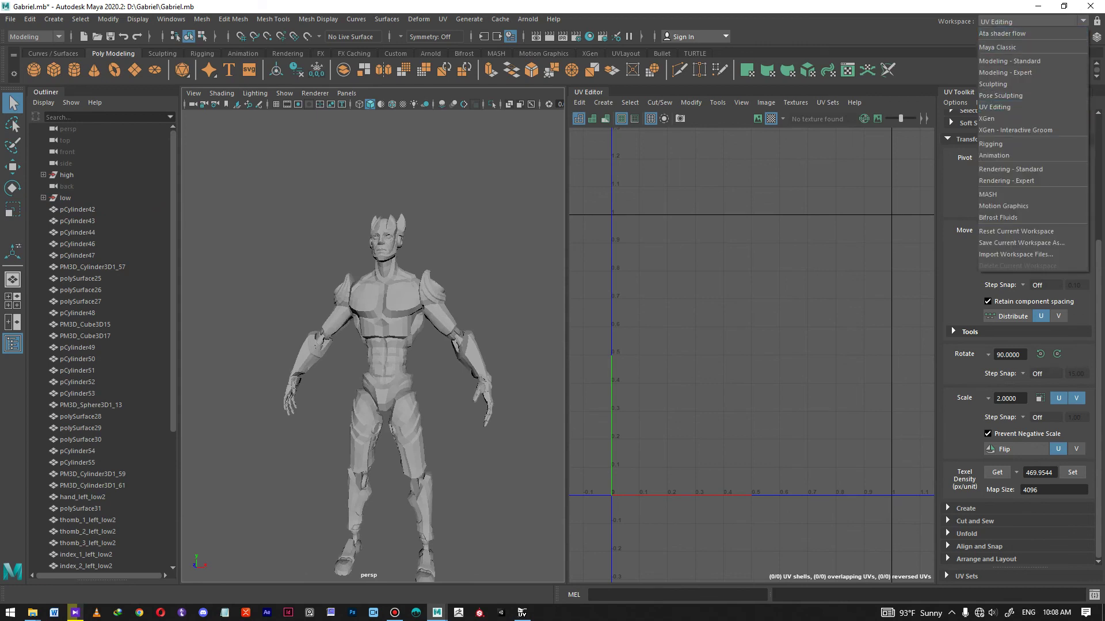
pyautogui.click(1030, 46)
# Step: Select all meshes of the low-poly character, delete their history, freeze their transformations and clear the selection
pyautogui.keyDown('alt'); pyautogui.moveTo(518, 277); pyautogui.dragTo(566, 293); pyautogui.keyUp('alt')
pyautogui.scroll(-8, 547, 299)
pyautogui.moveTo(407, 168); pyautogui.dragTo(652, 437)
pyautogui.keyDown('alt'); pyautogui.moveTo(609, 369); pyautogui.dragTo(535, 363); pyautogui.keyUp('alt')
pyautogui.click(112, 53)
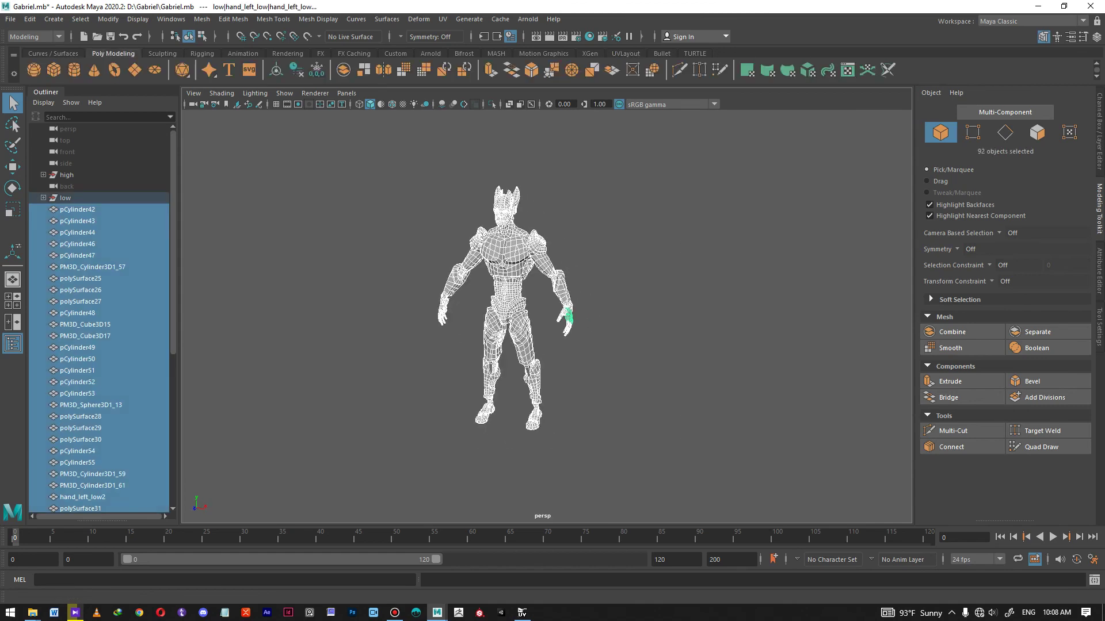
pyautogui.click(296, 69)
pyautogui.click(316, 69)
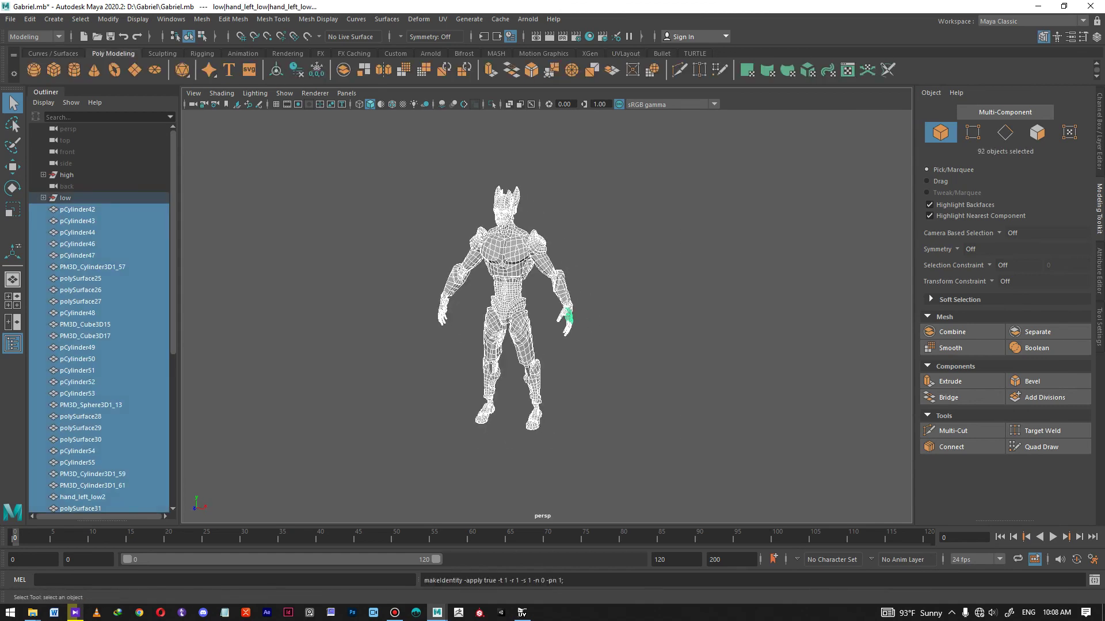
pyautogui.click(621, 259)
# Step: Hide the Outliner to give the character more viewing space
pyautogui.scroll(2, 609, 276)
pyautogui.keyDown('alt'); pyautogui.moveTo(610, 276); pyautogui.dragTo(572, 278); pyautogui.keyUp('alt')
pyautogui.click(12, 344)
pyautogui.moveTo(357, 305)
pyautogui.keyDown('alt'); pyautogui.mouseDown()
pyautogui.moveTo(478, 305)
pyautogui.moveTo(351, 306)
pyautogui.mouseUp(); pyautogui.keyUp('alt')
pyautogui.scroll(-1, 477, 305)
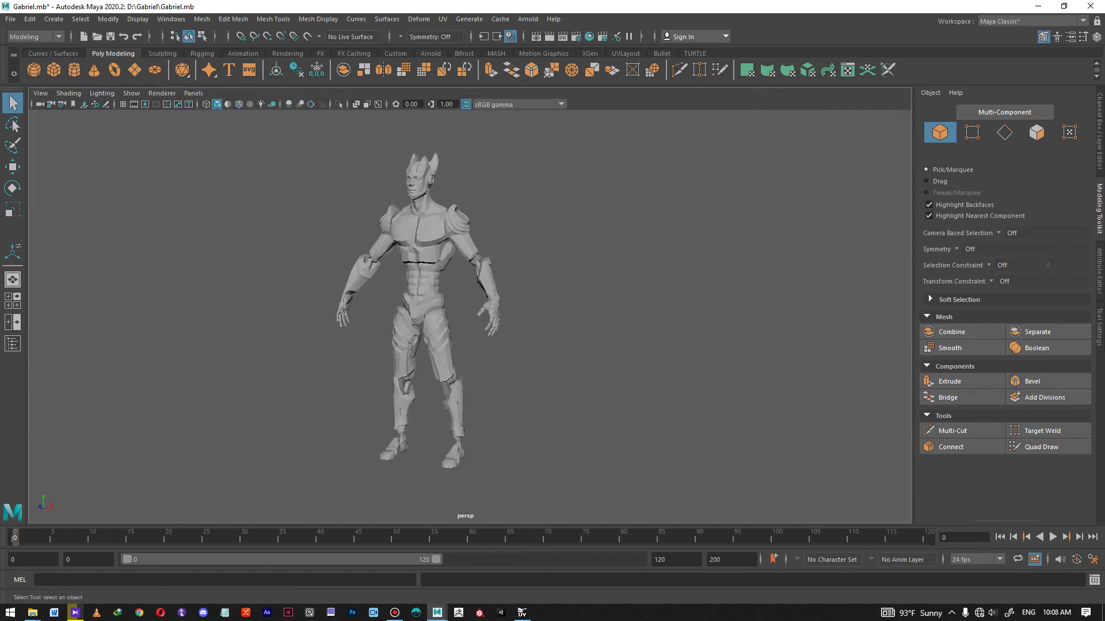